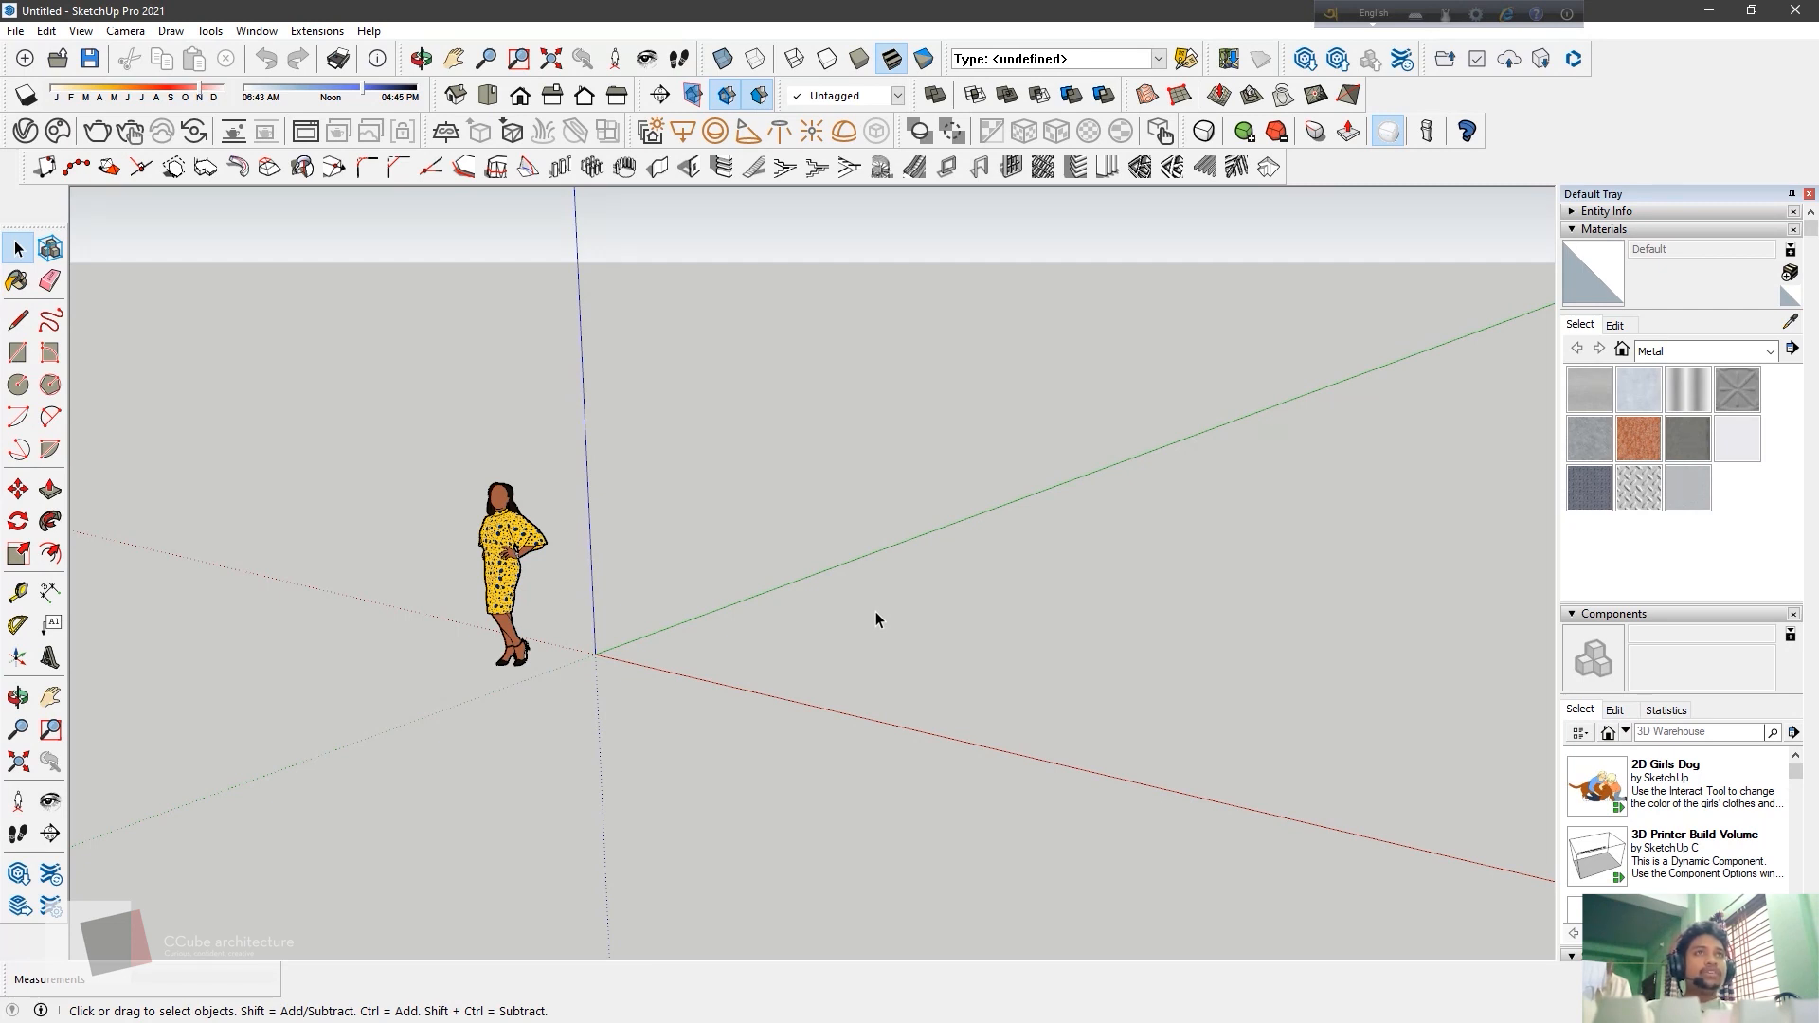
# Delete the default scale figure standing beside the origin
pyautogui.moveTo(667, 422); pyautogui.dragTo(413, 731)
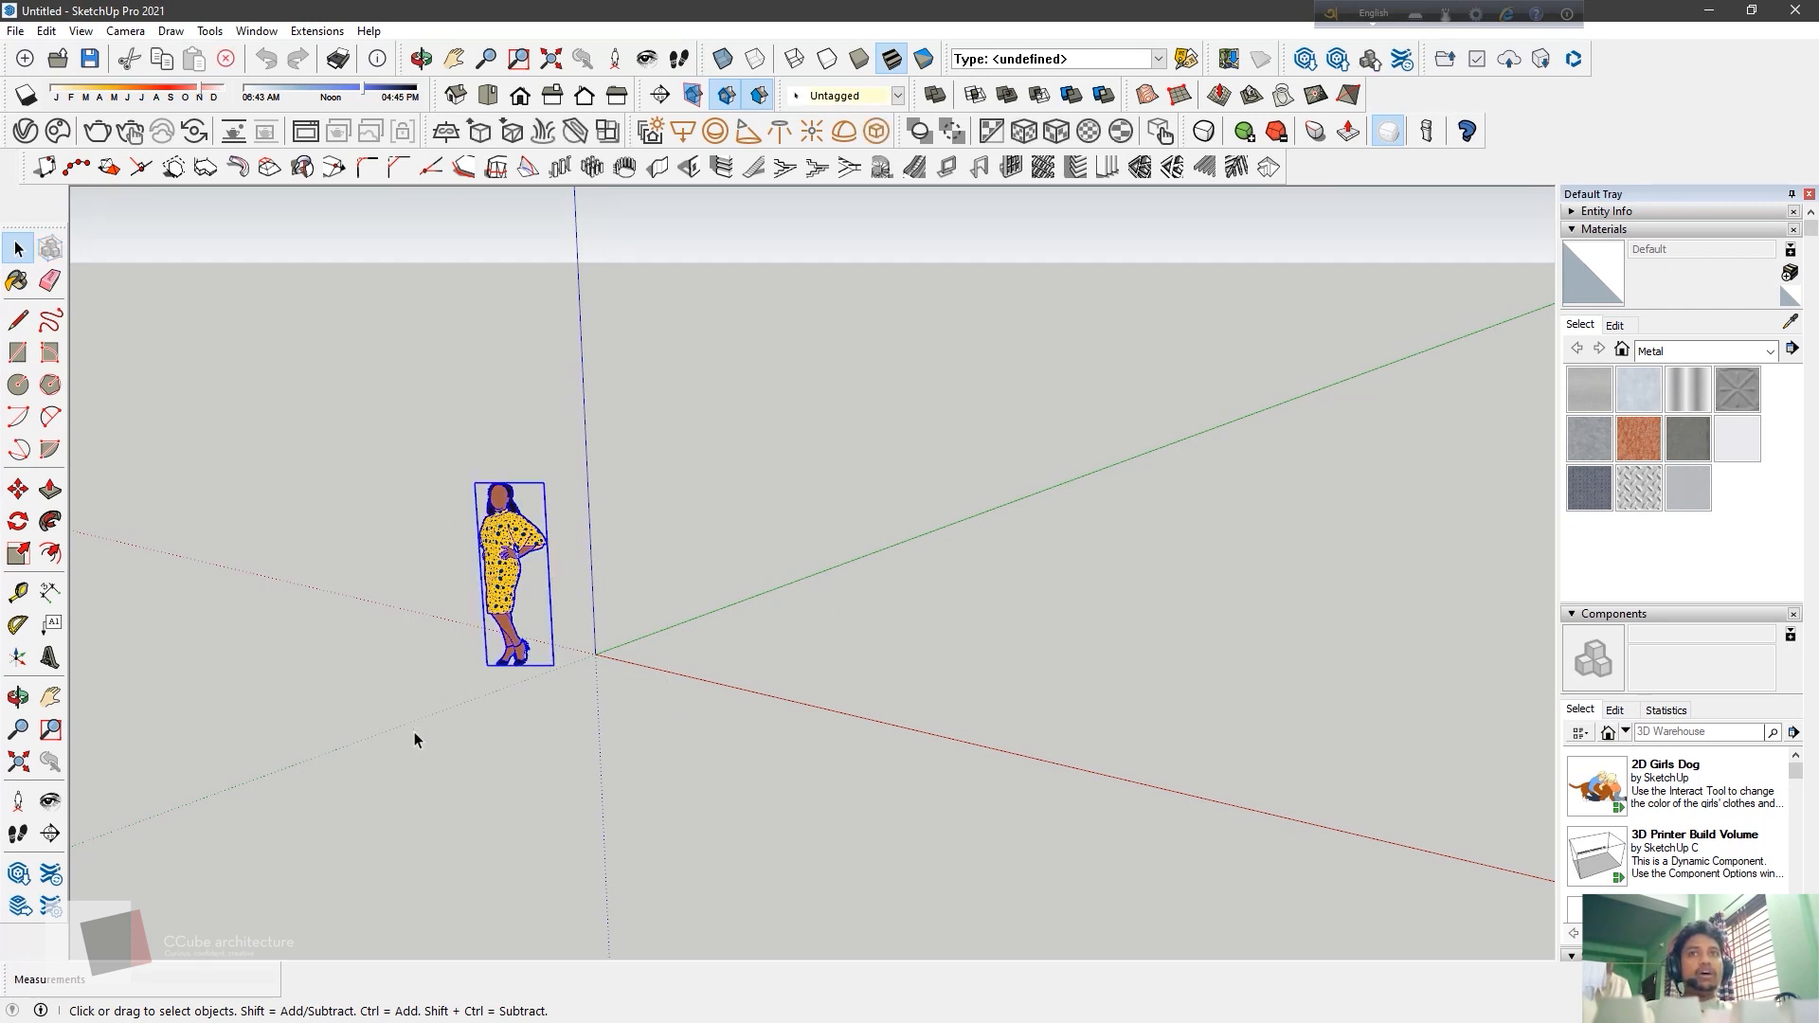
pyautogui.click(676, 525)
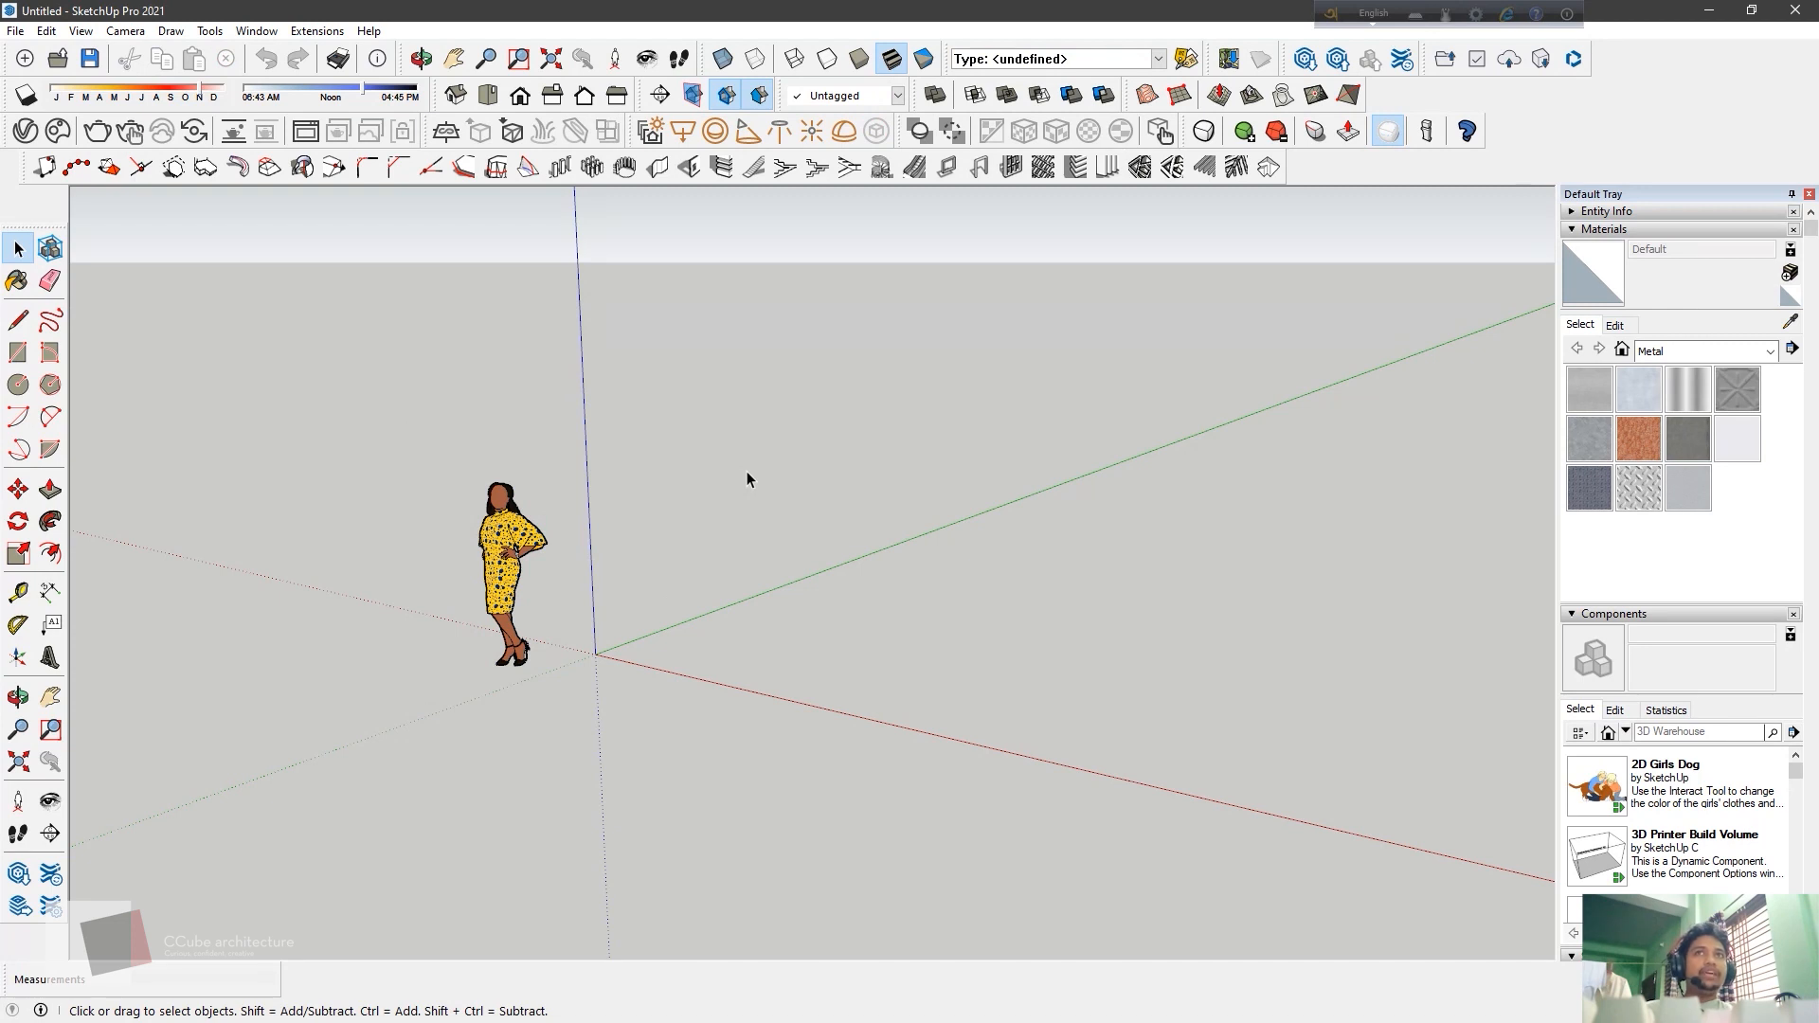
pyautogui.moveTo(735, 410); pyautogui.dragTo(436, 732)
pyautogui.press('Delete')
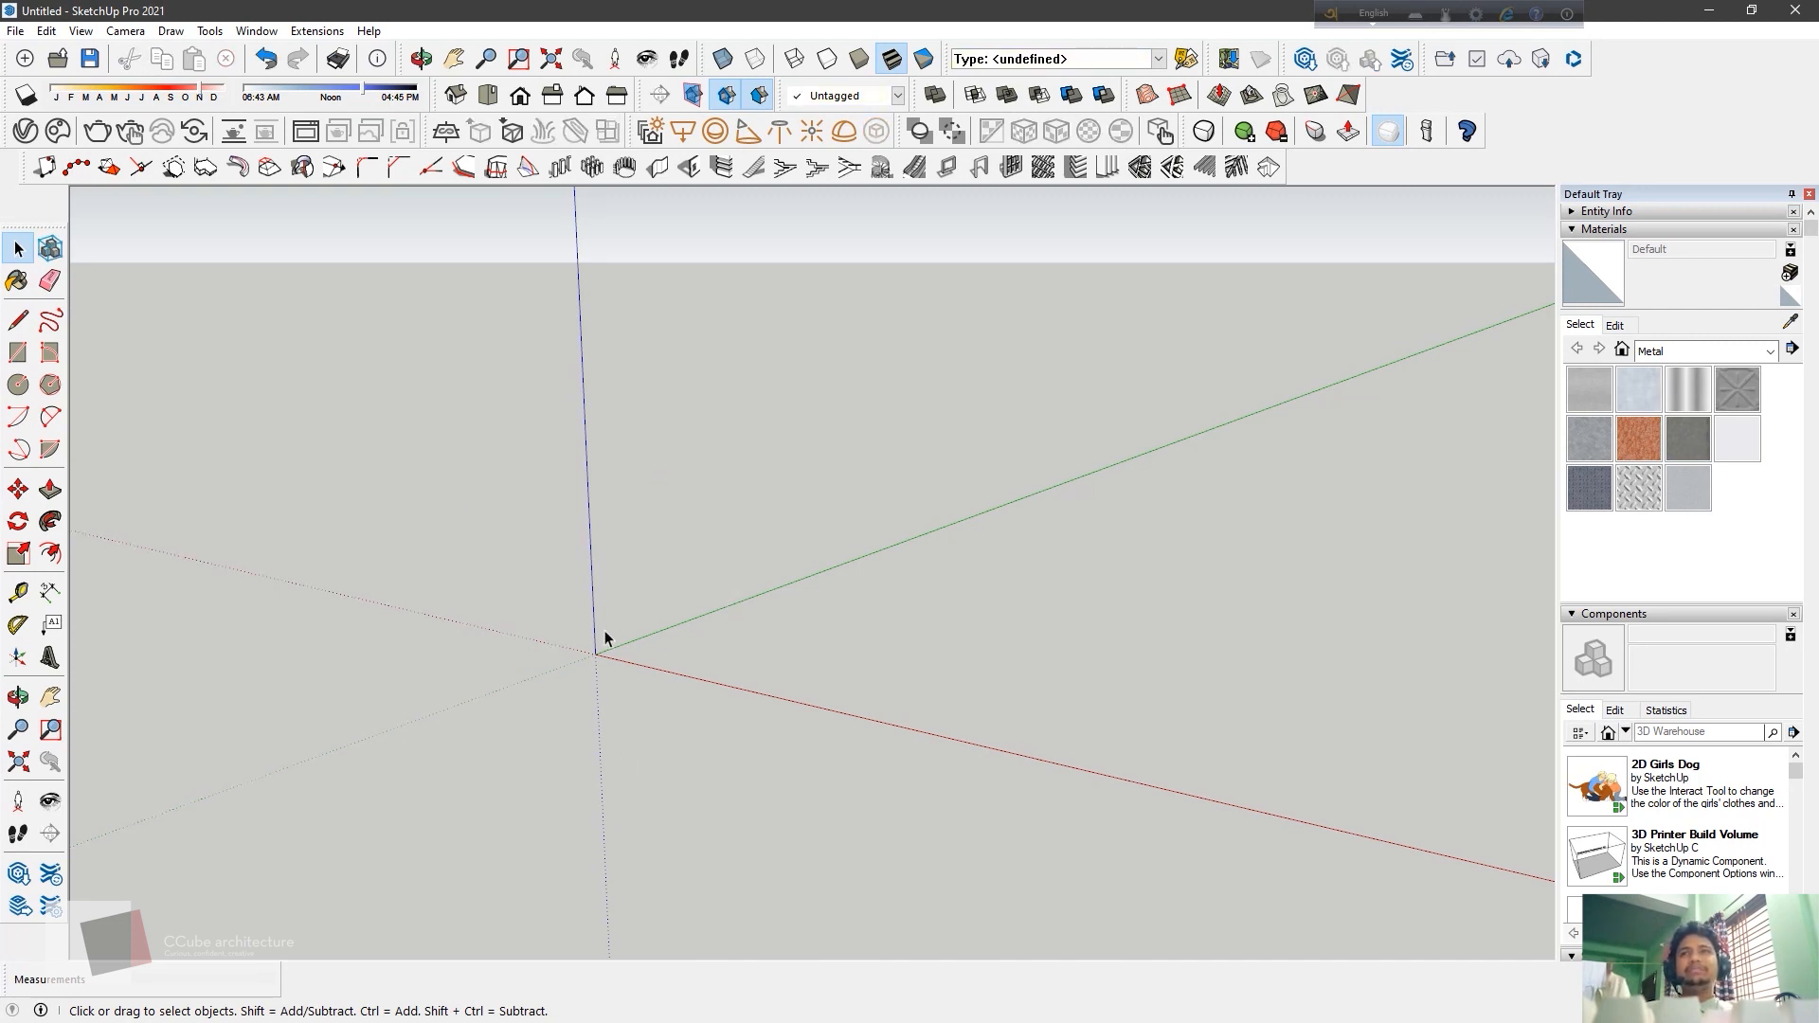
# Draw a 10000 by 10000 mm rectangle on the ground plane, starting from the origin
pyautogui.click(18, 352)
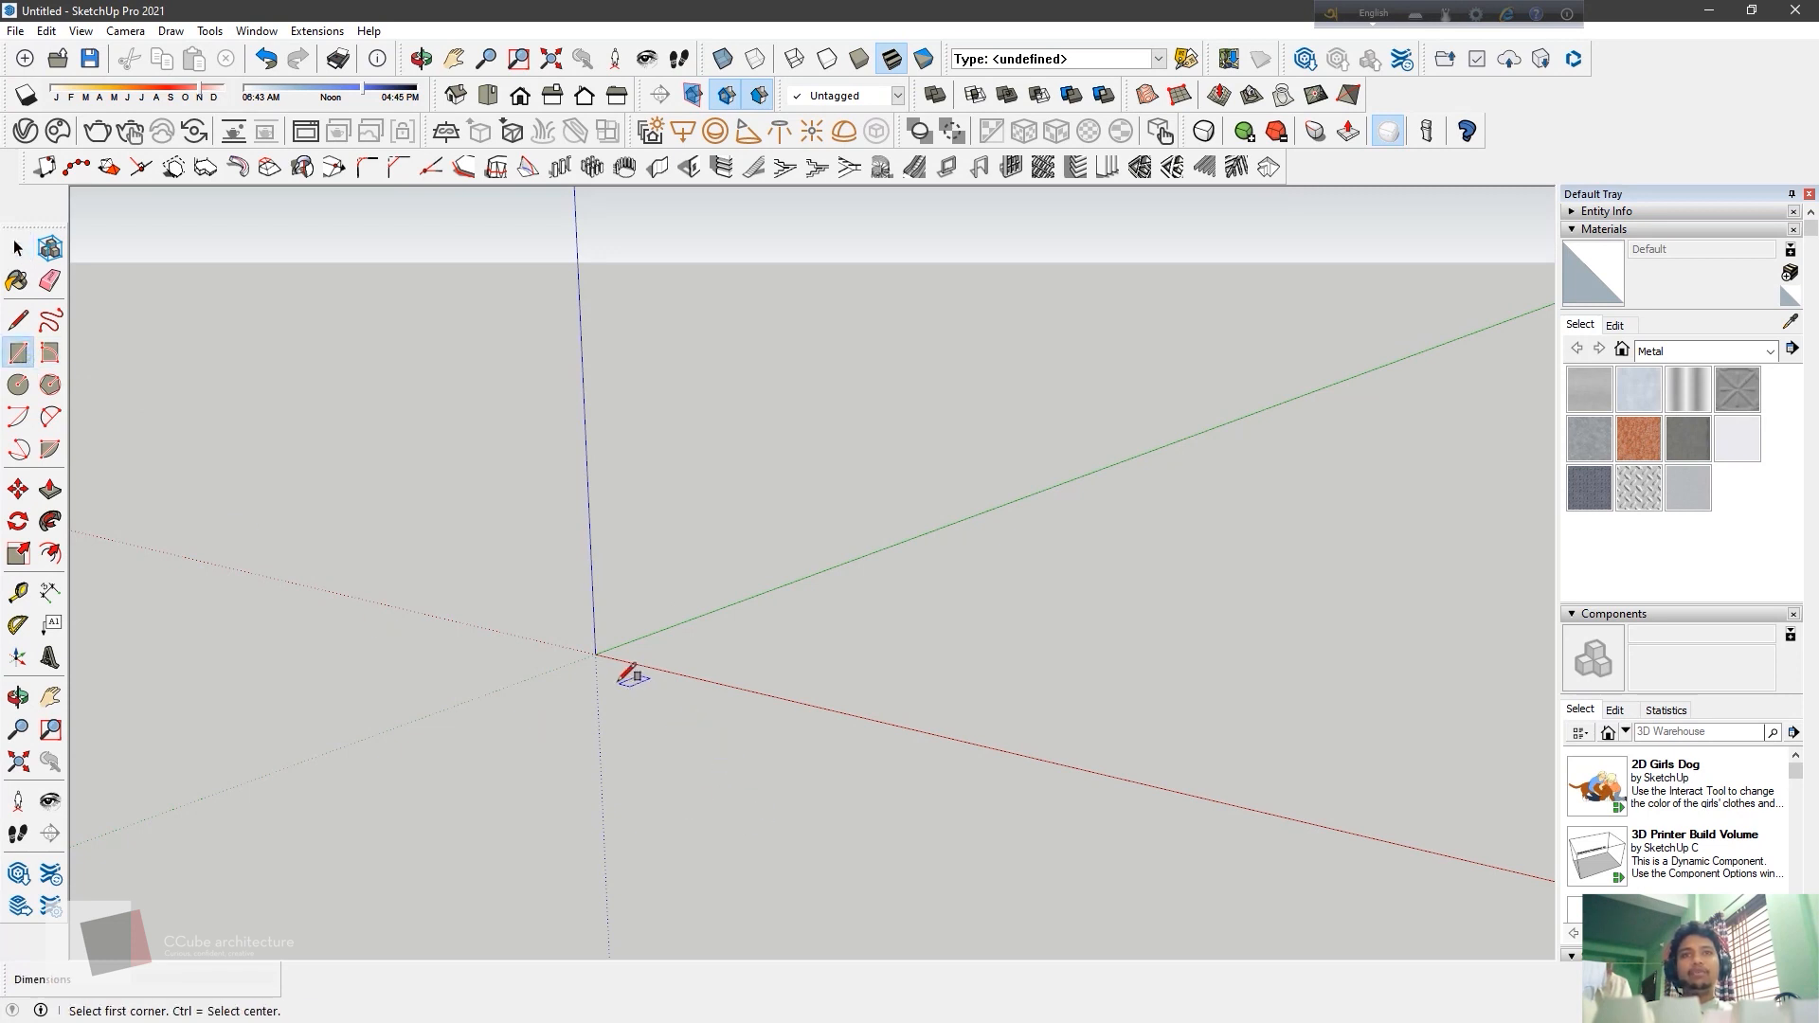
pyautogui.click(597, 653)
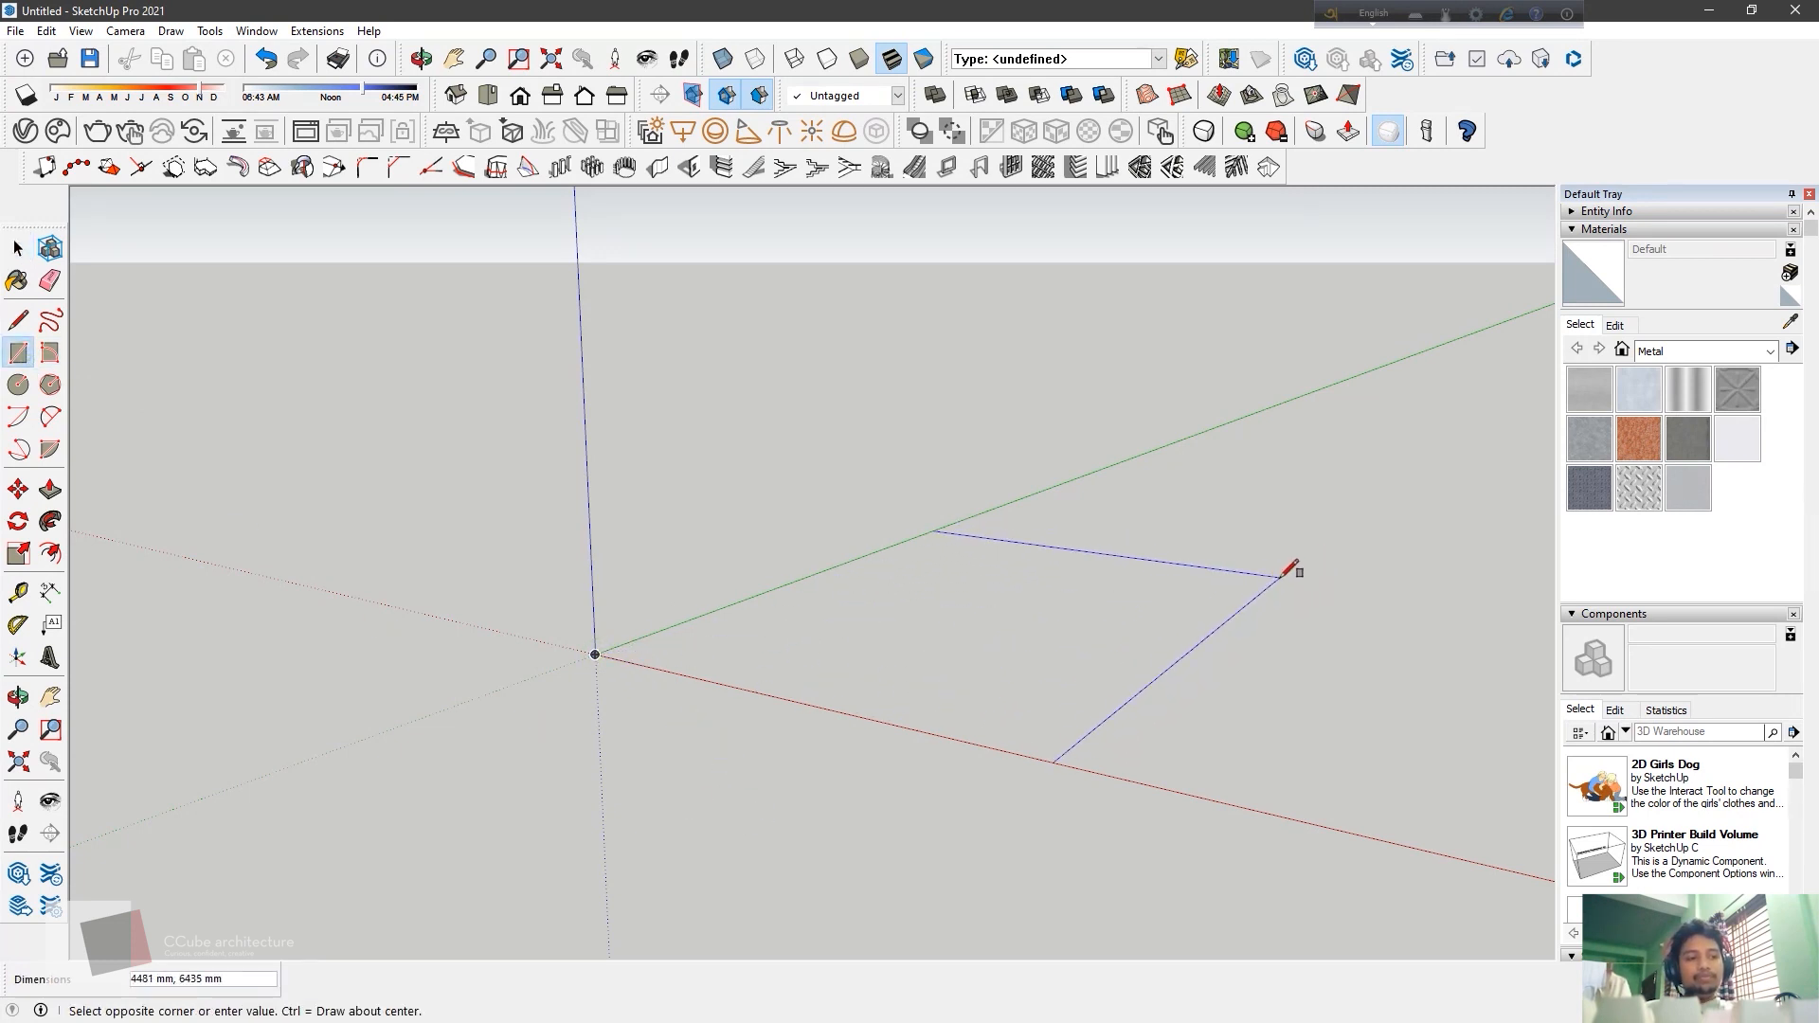
pyautogui.write('10000,10000')
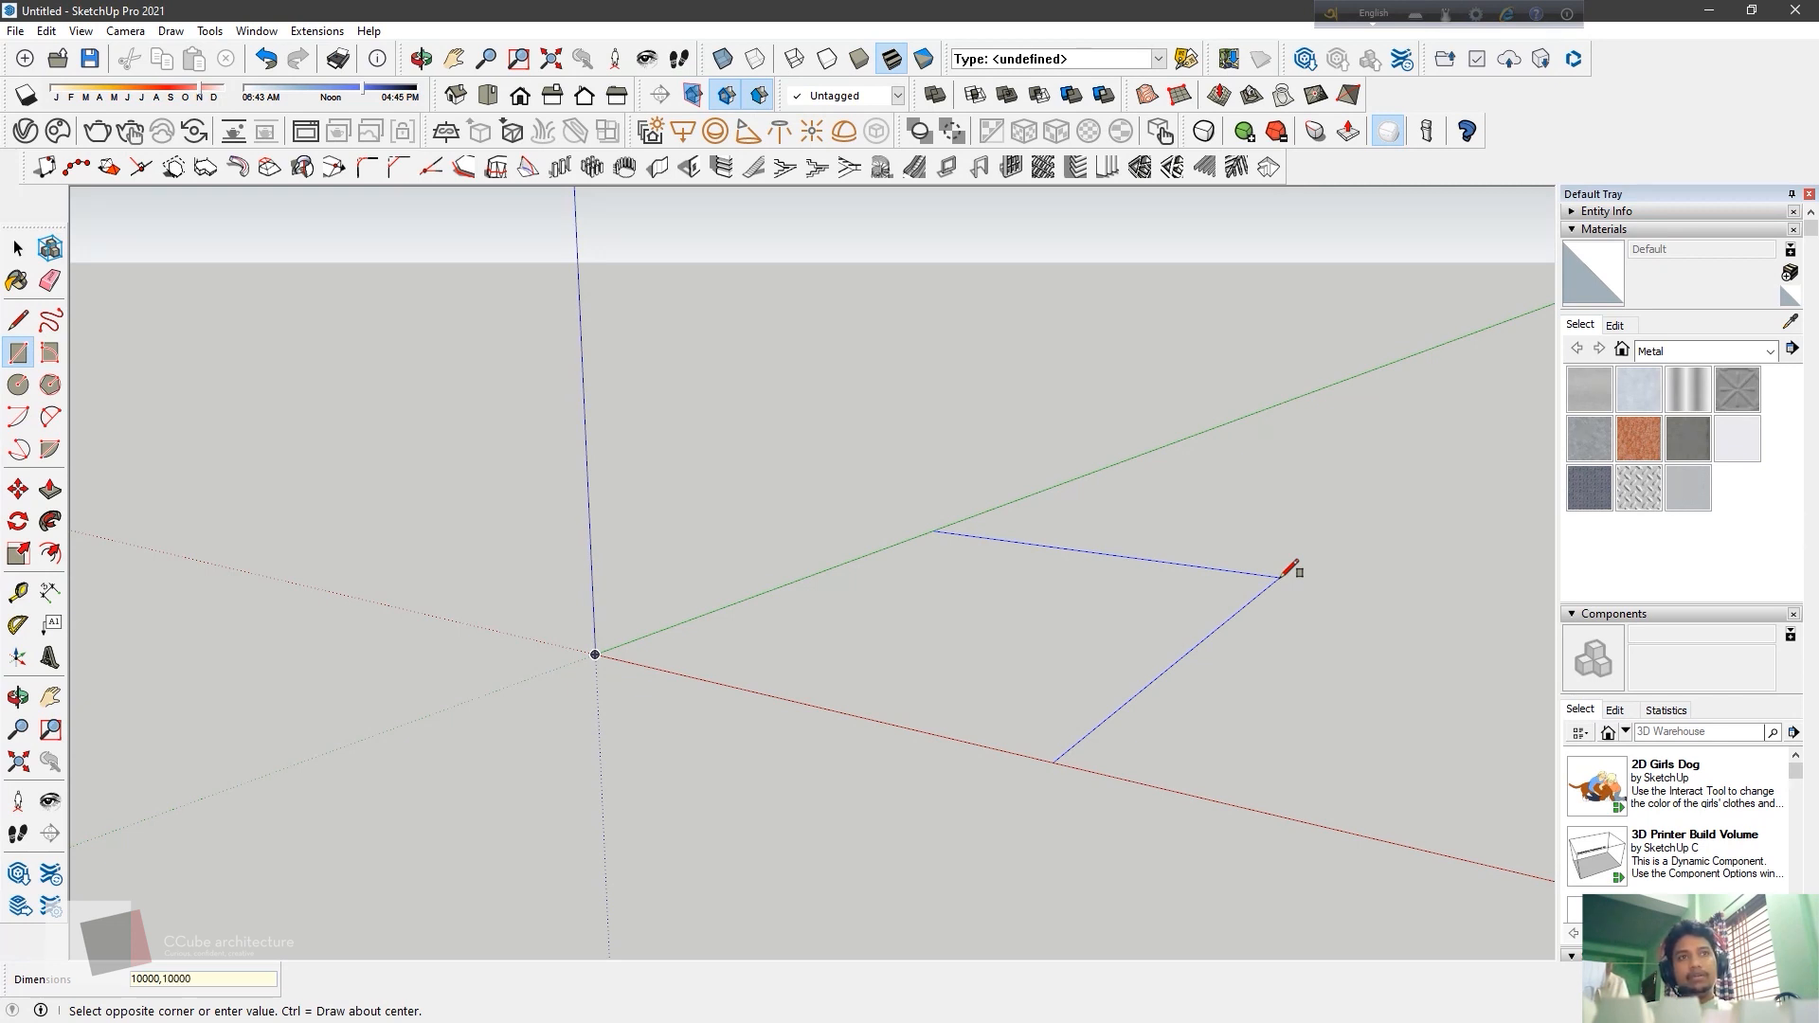
pyautogui.press('Return')
# Extrude the square face upward by 150 mm to form a floor slab
pyautogui.moveTo(1288, 569); pyautogui.dragTo(365, 589, button='middle')
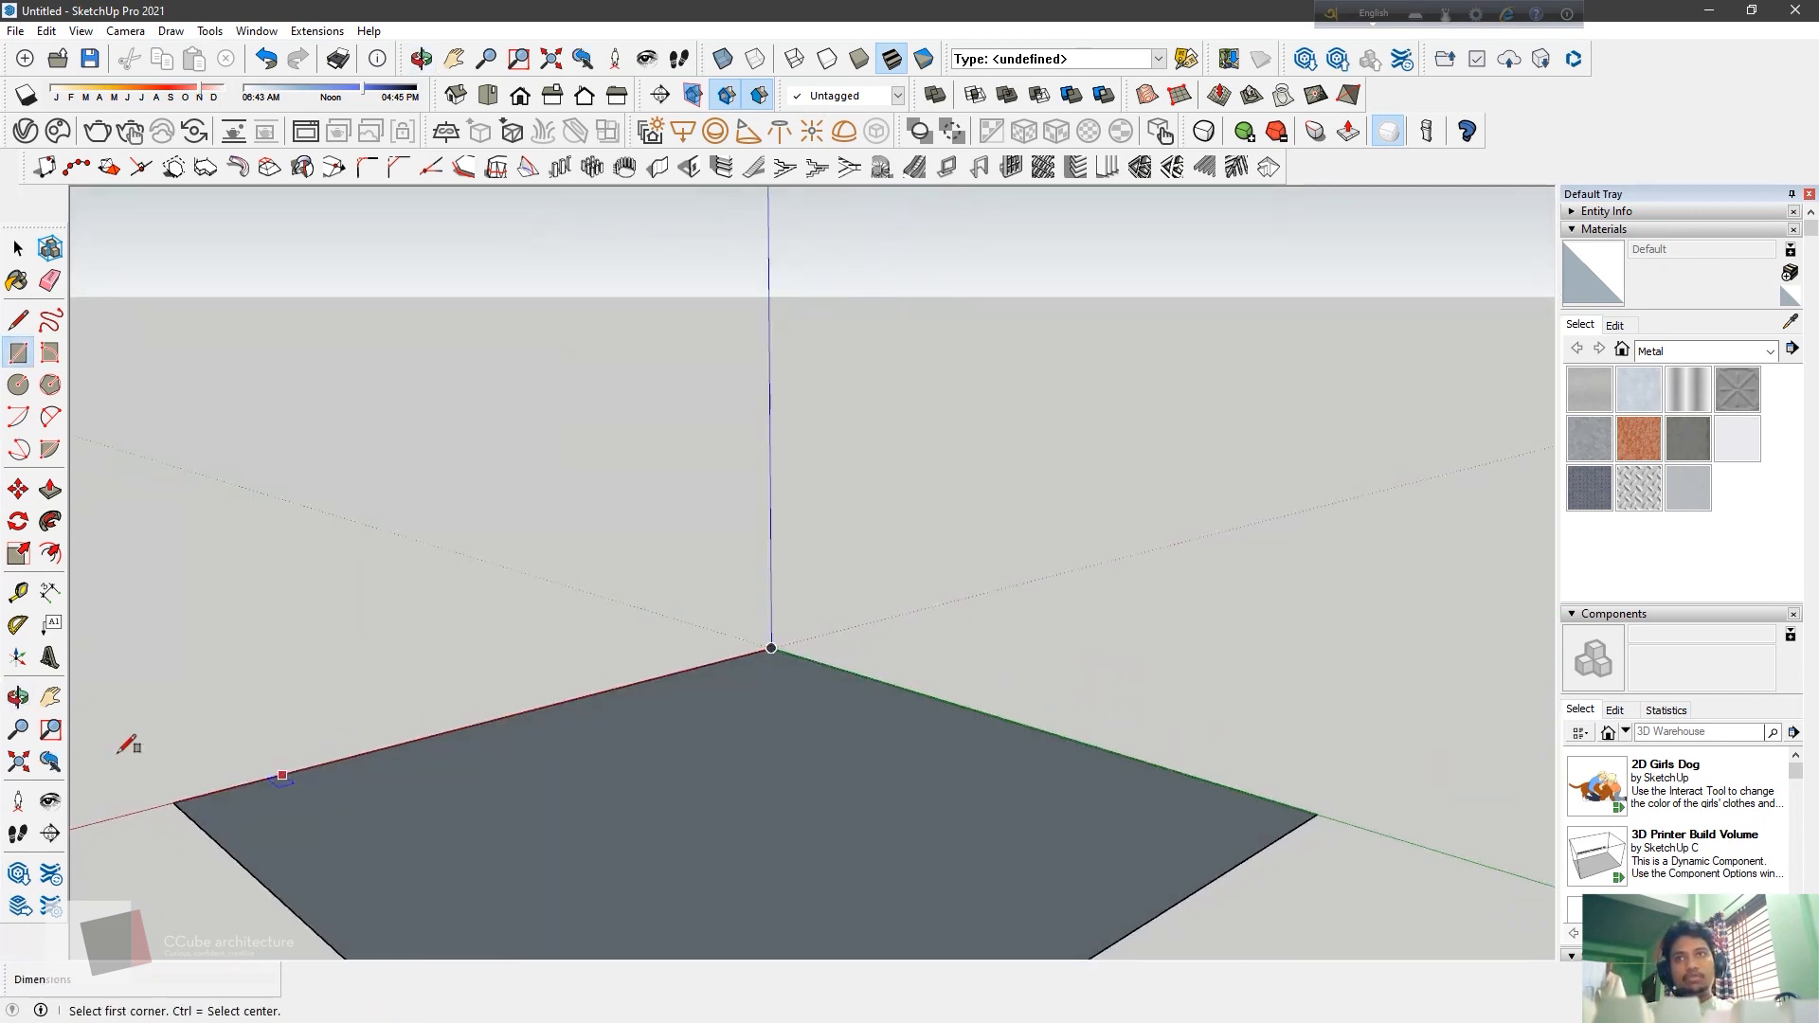
pyautogui.click(50, 489)
pyautogui.moveTo(661, 826); pyautogui.dragTo(662, 813)
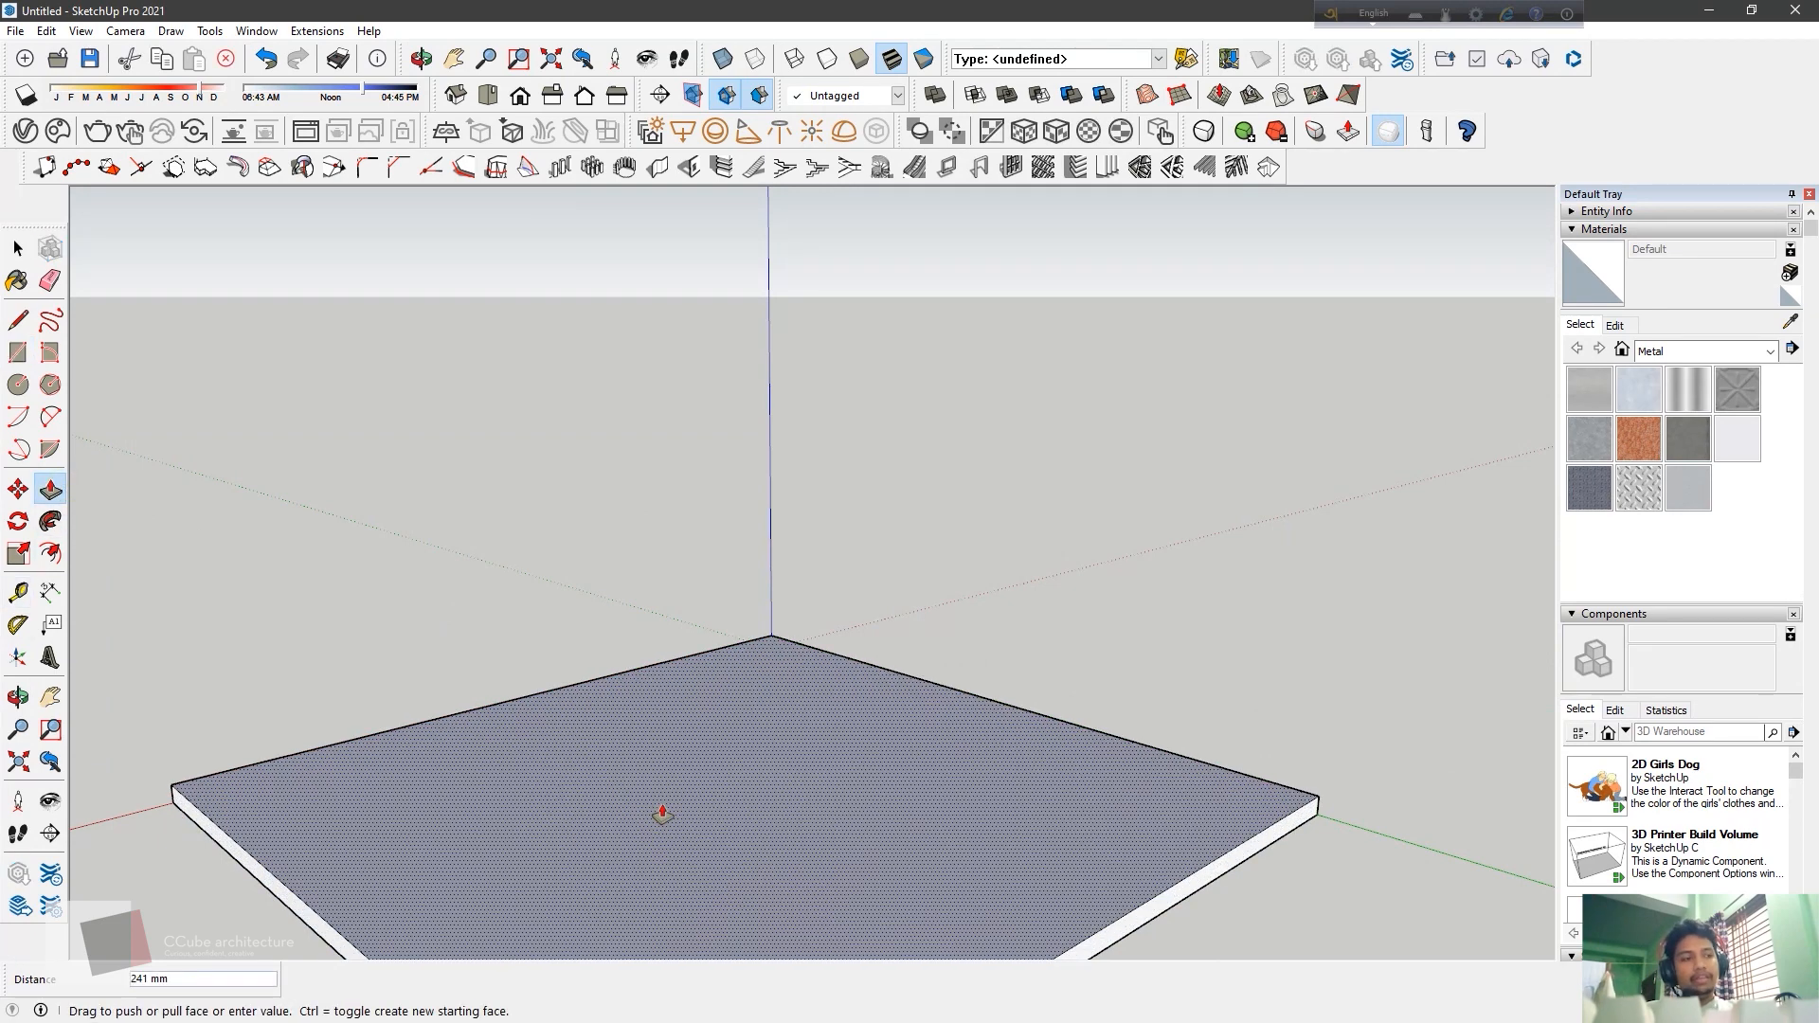
pyautogui.write('150')
pyautogui.press('Return')
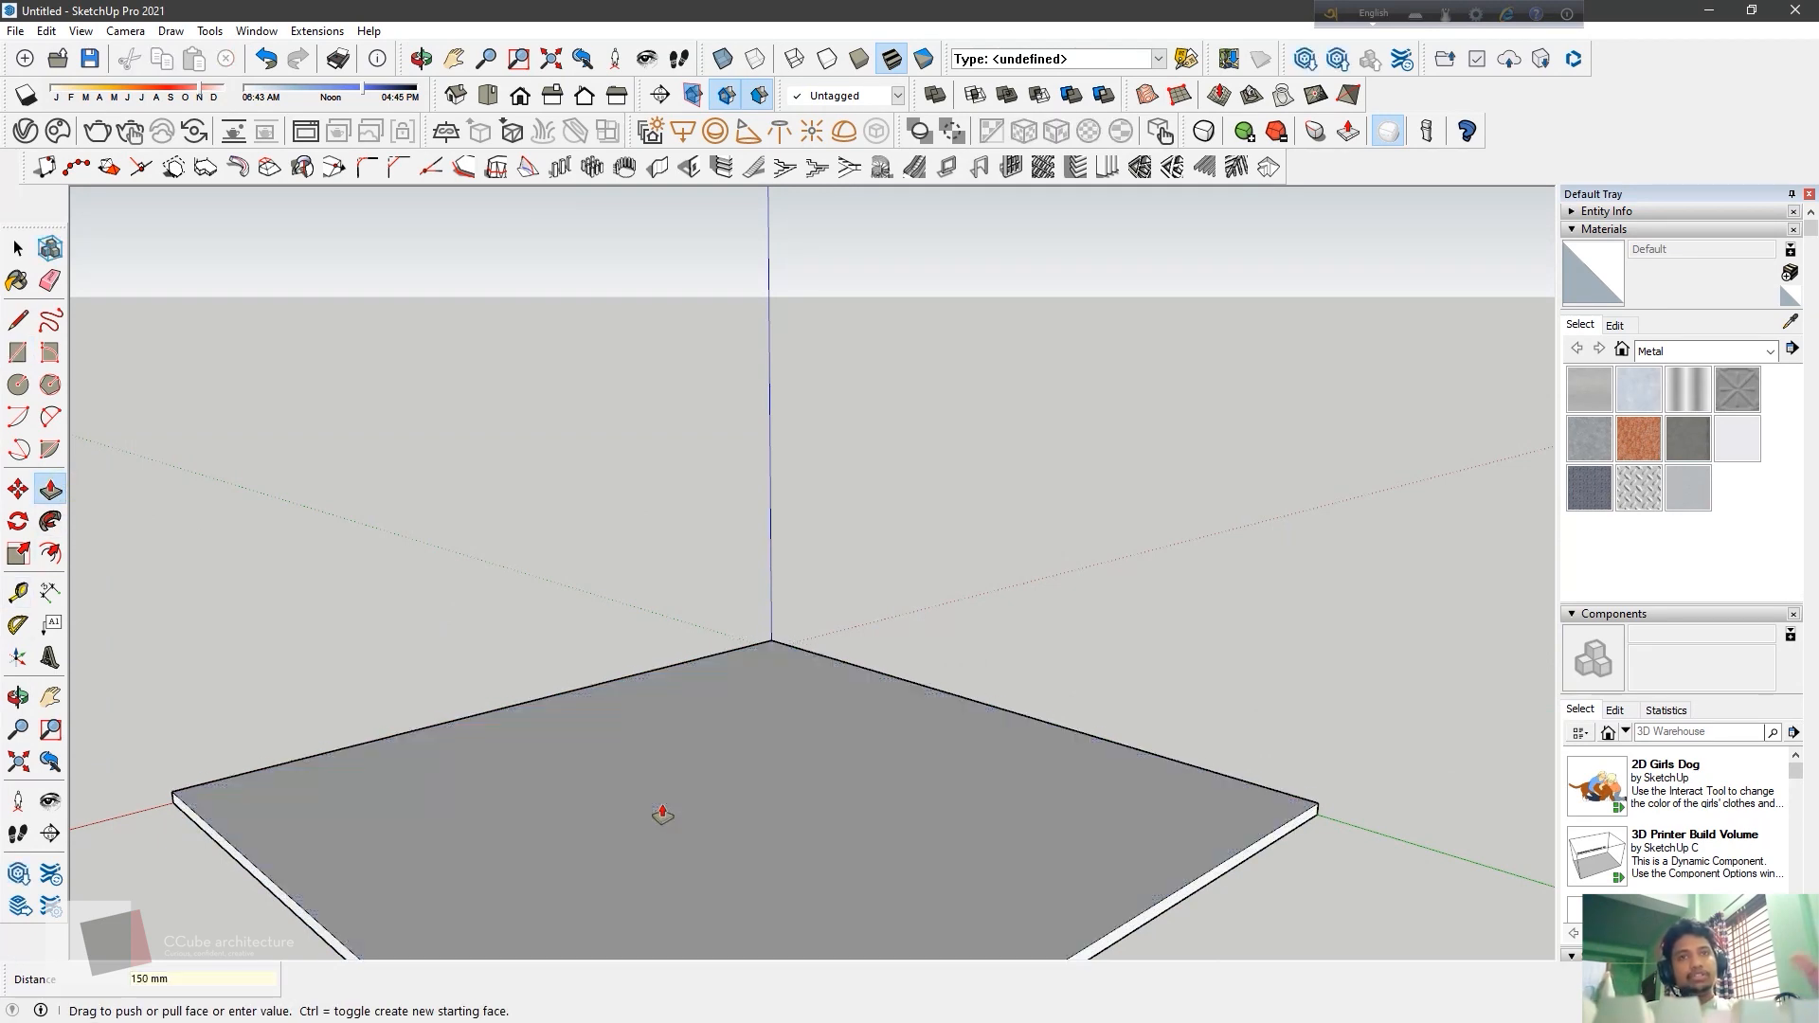
pyautogui.scroll(-3, 715, 463)
pyautogui.moveTo(715, 463); pyautogui.dragTo(840, 663, button='middle')
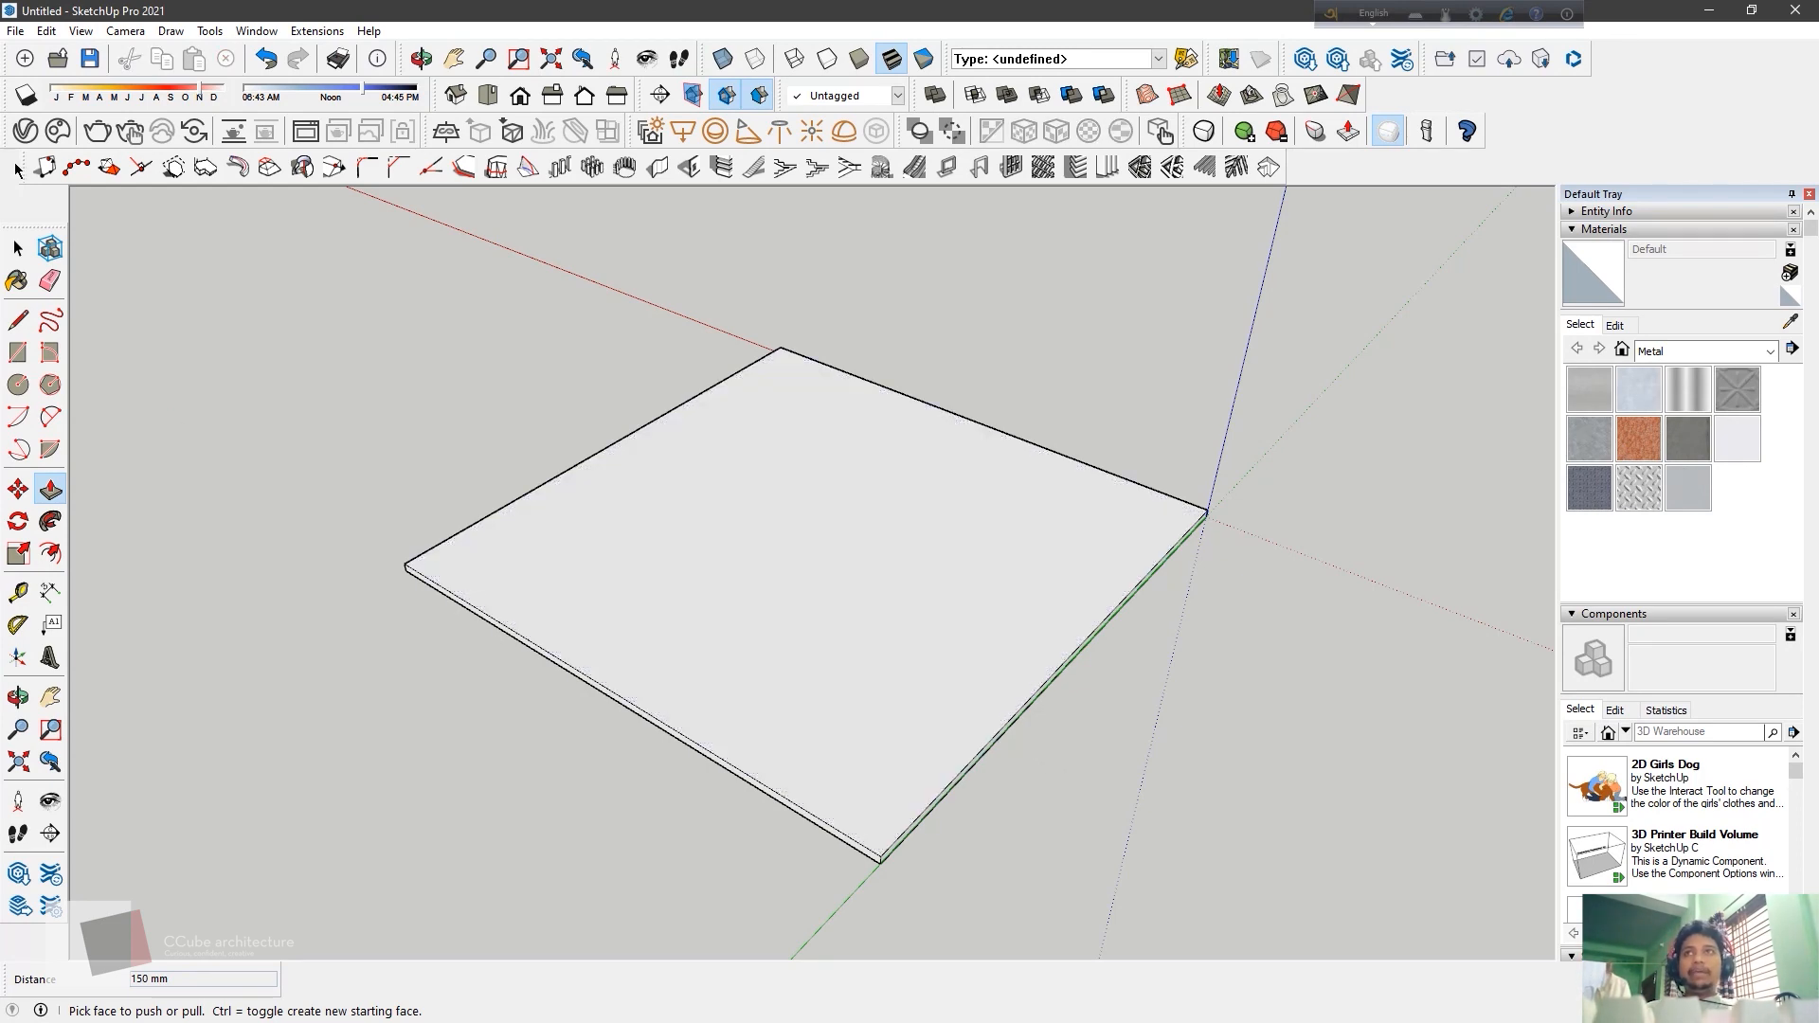
# Undock and close the 1001bit - tools toolbar and a second extension toolbar
pyautogui.moveTo(17, 169); pyautogui.dragTo(175, 248)
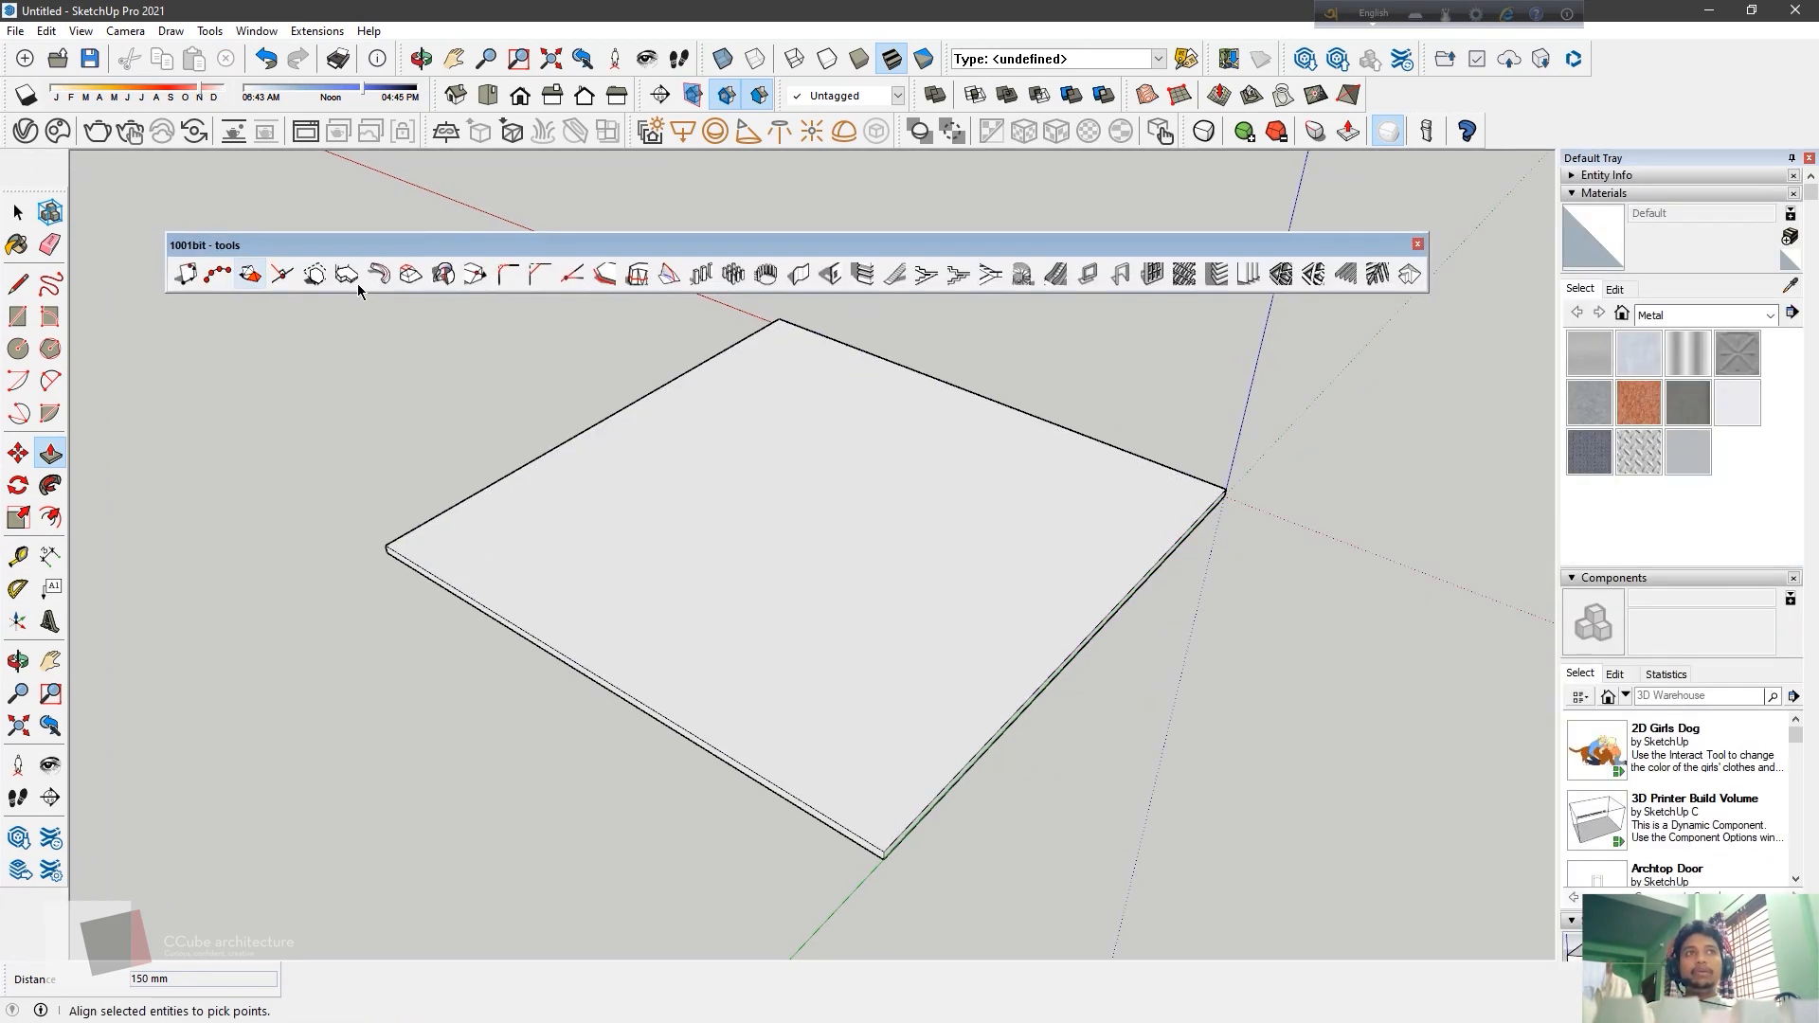
pyautogui.click(1417, 244)
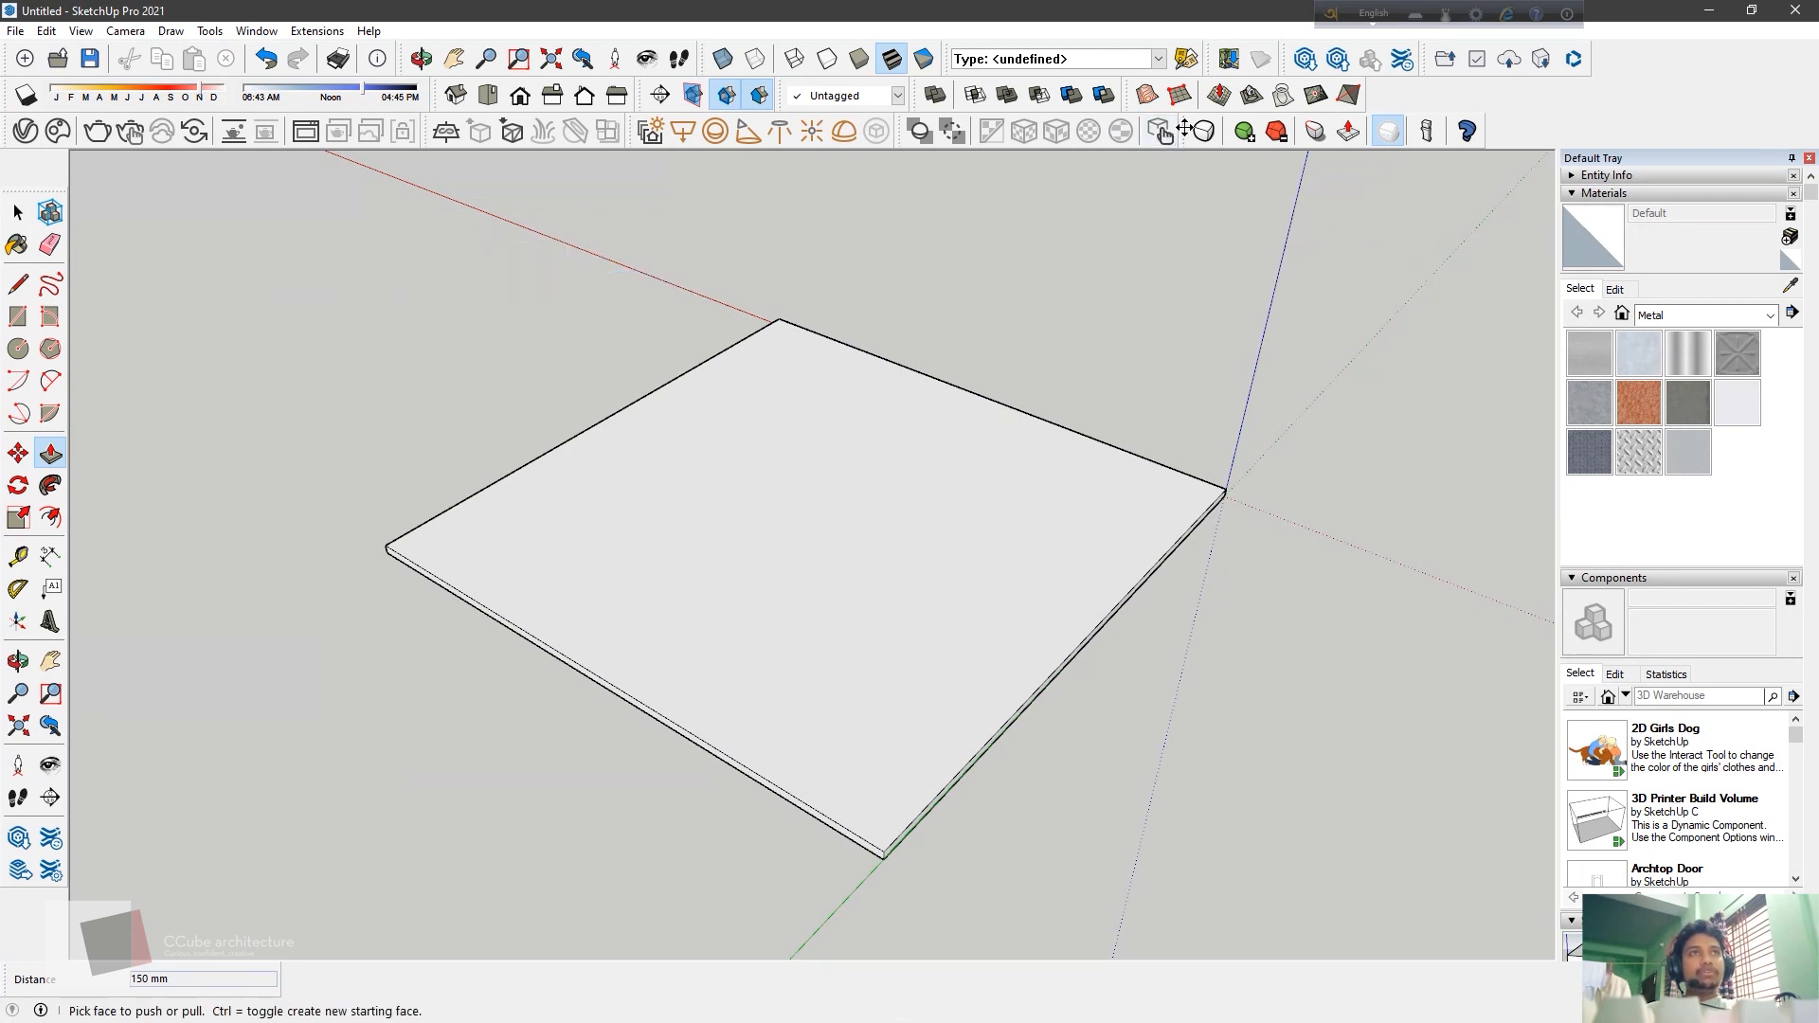
pyautogui.moveTo(1184, 128); pyautogui.dragTo(1207, 227)
pyautogui.click(1446, 200)
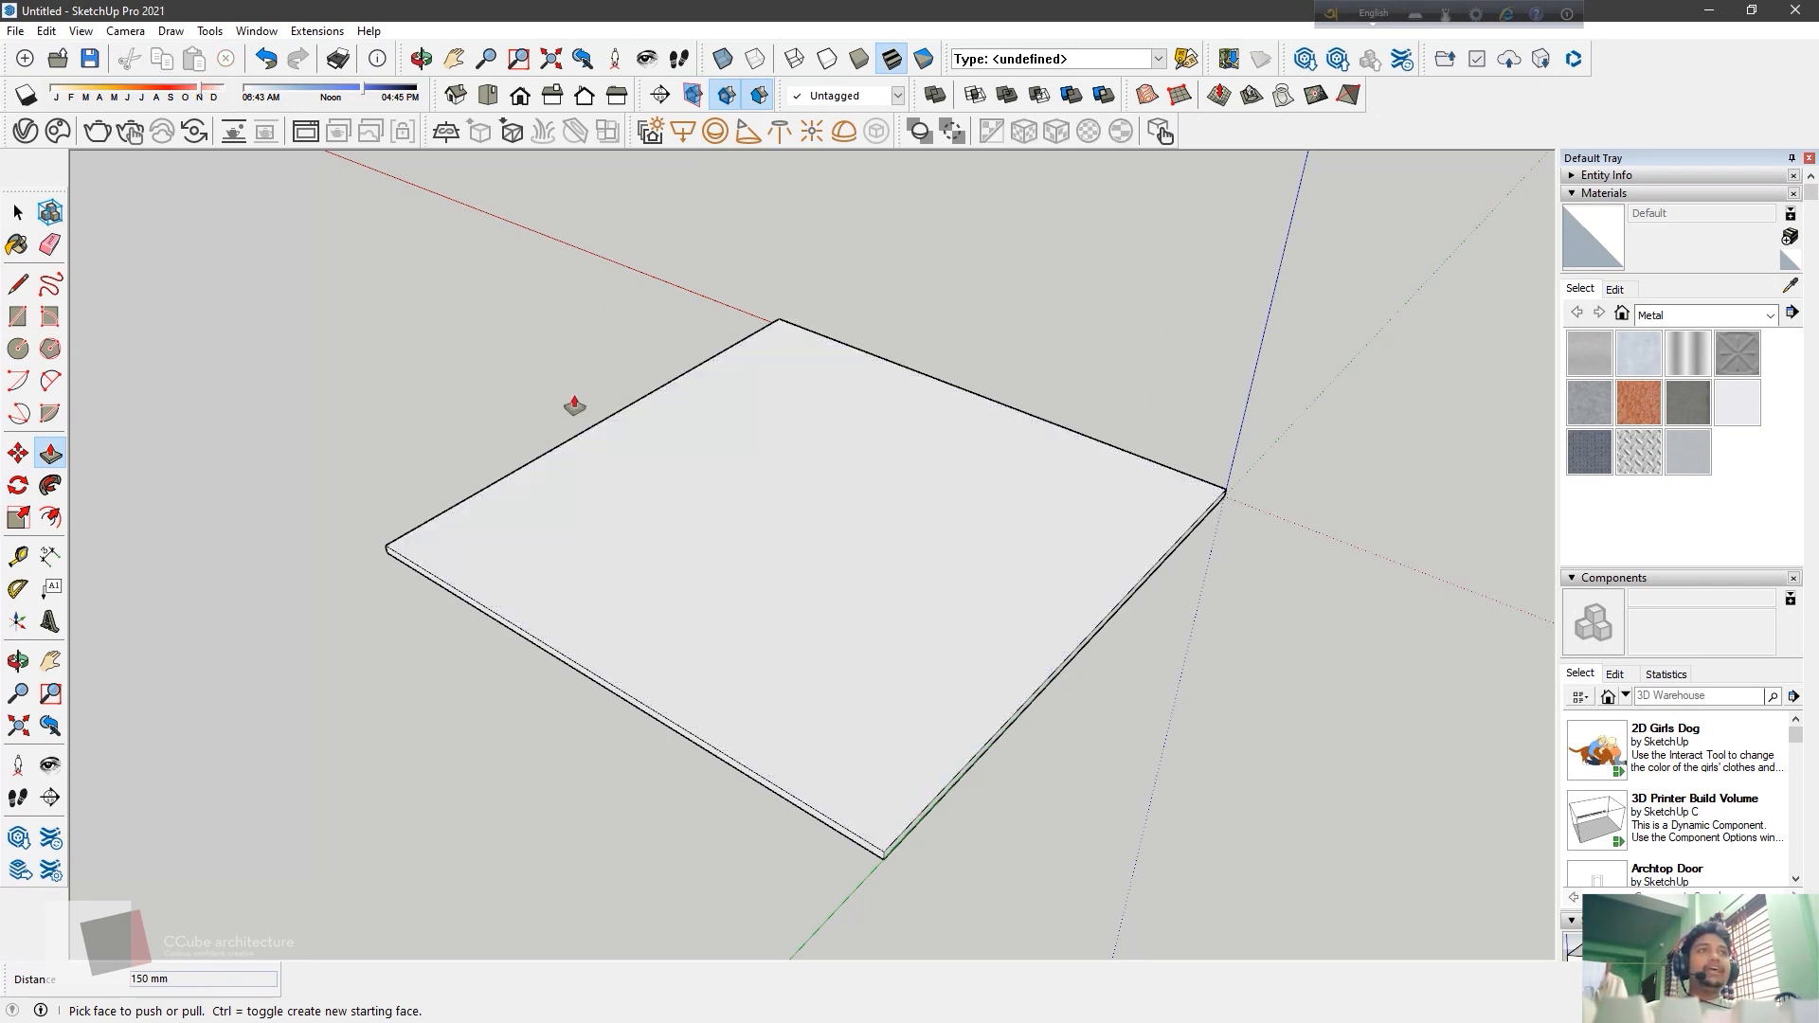
# Browse the Brick, Cladding and Siding, Glass and Mirrors, and Stone material collections
pyautogui.click(1573, 195)
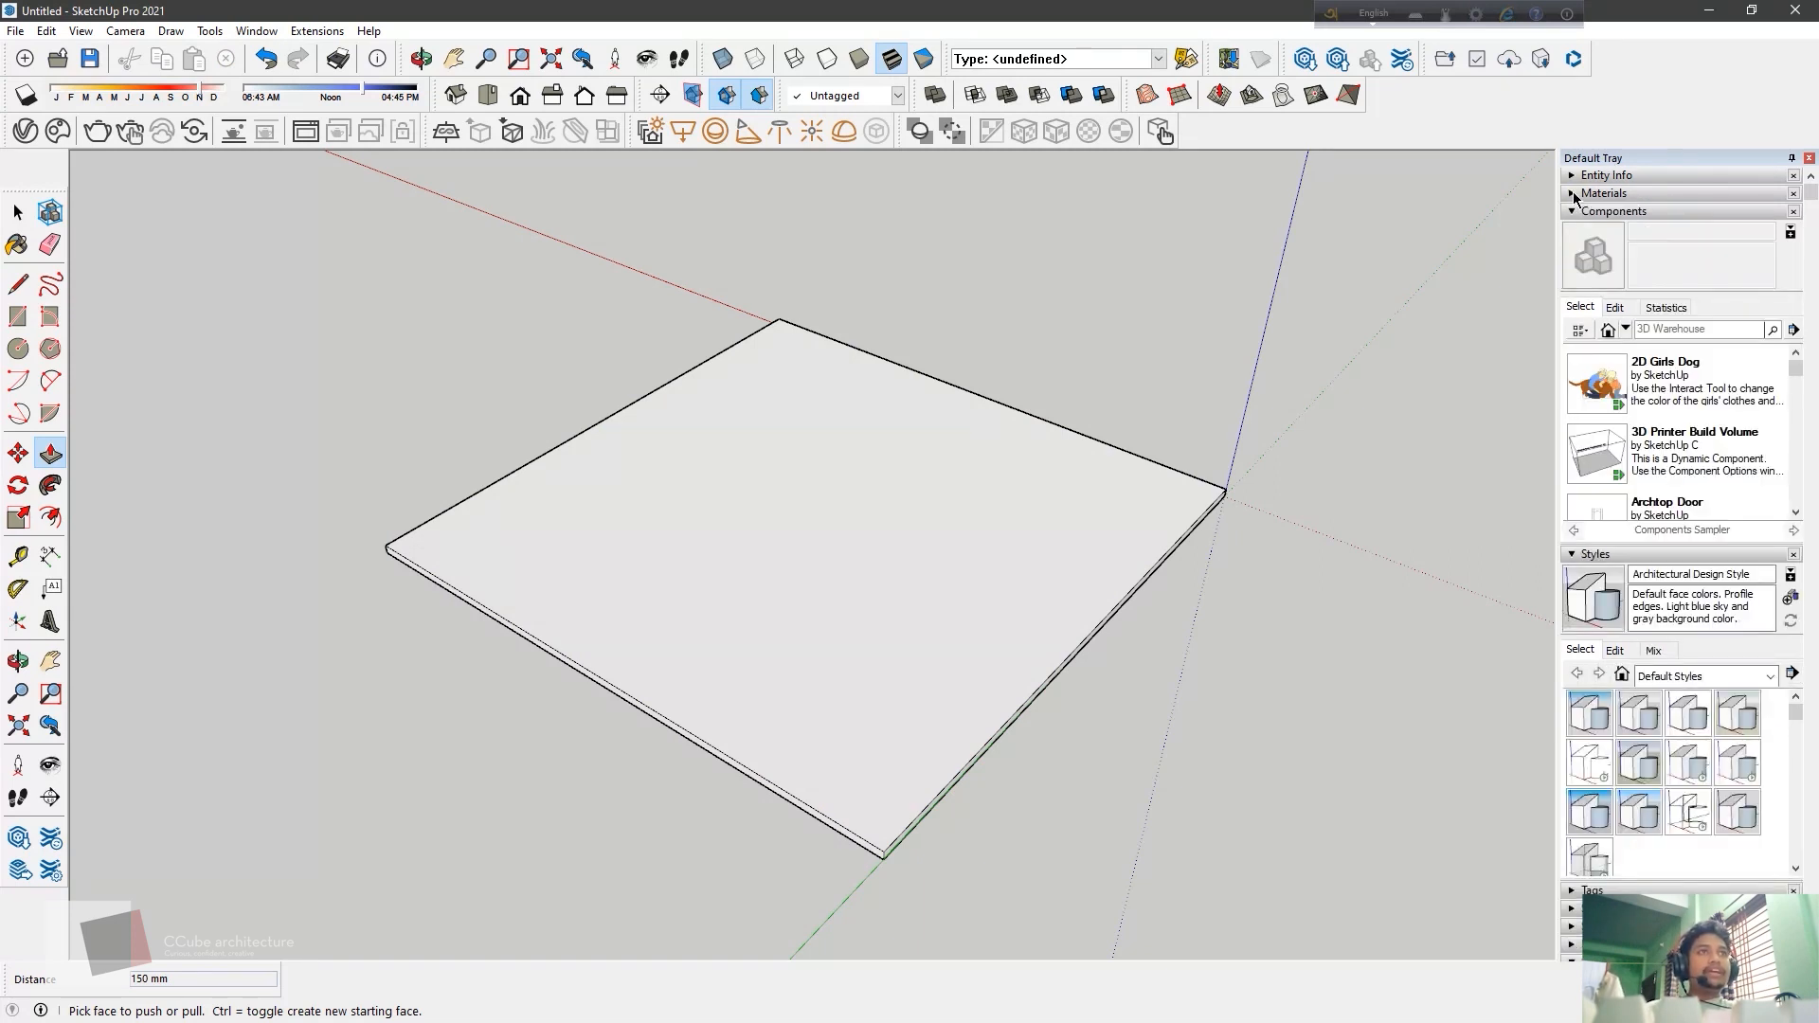
pyautogui.click(1572, 194)
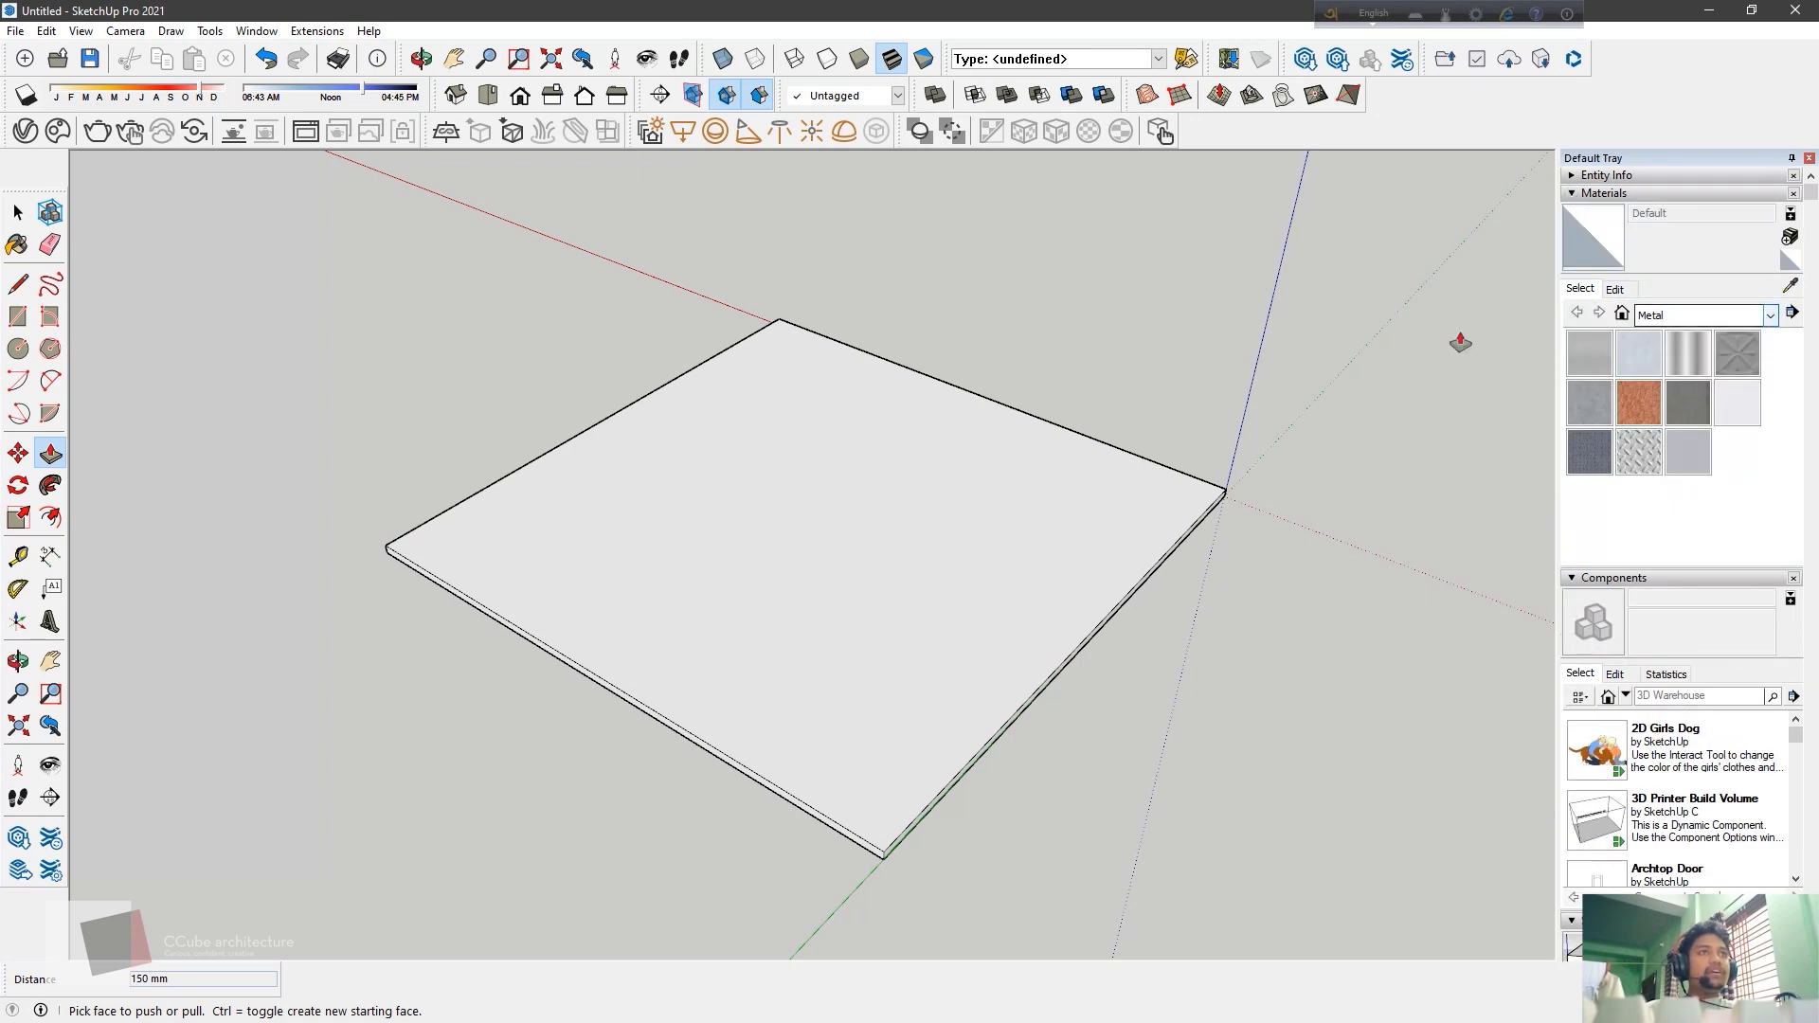
pyautogui.click(1581, 290)
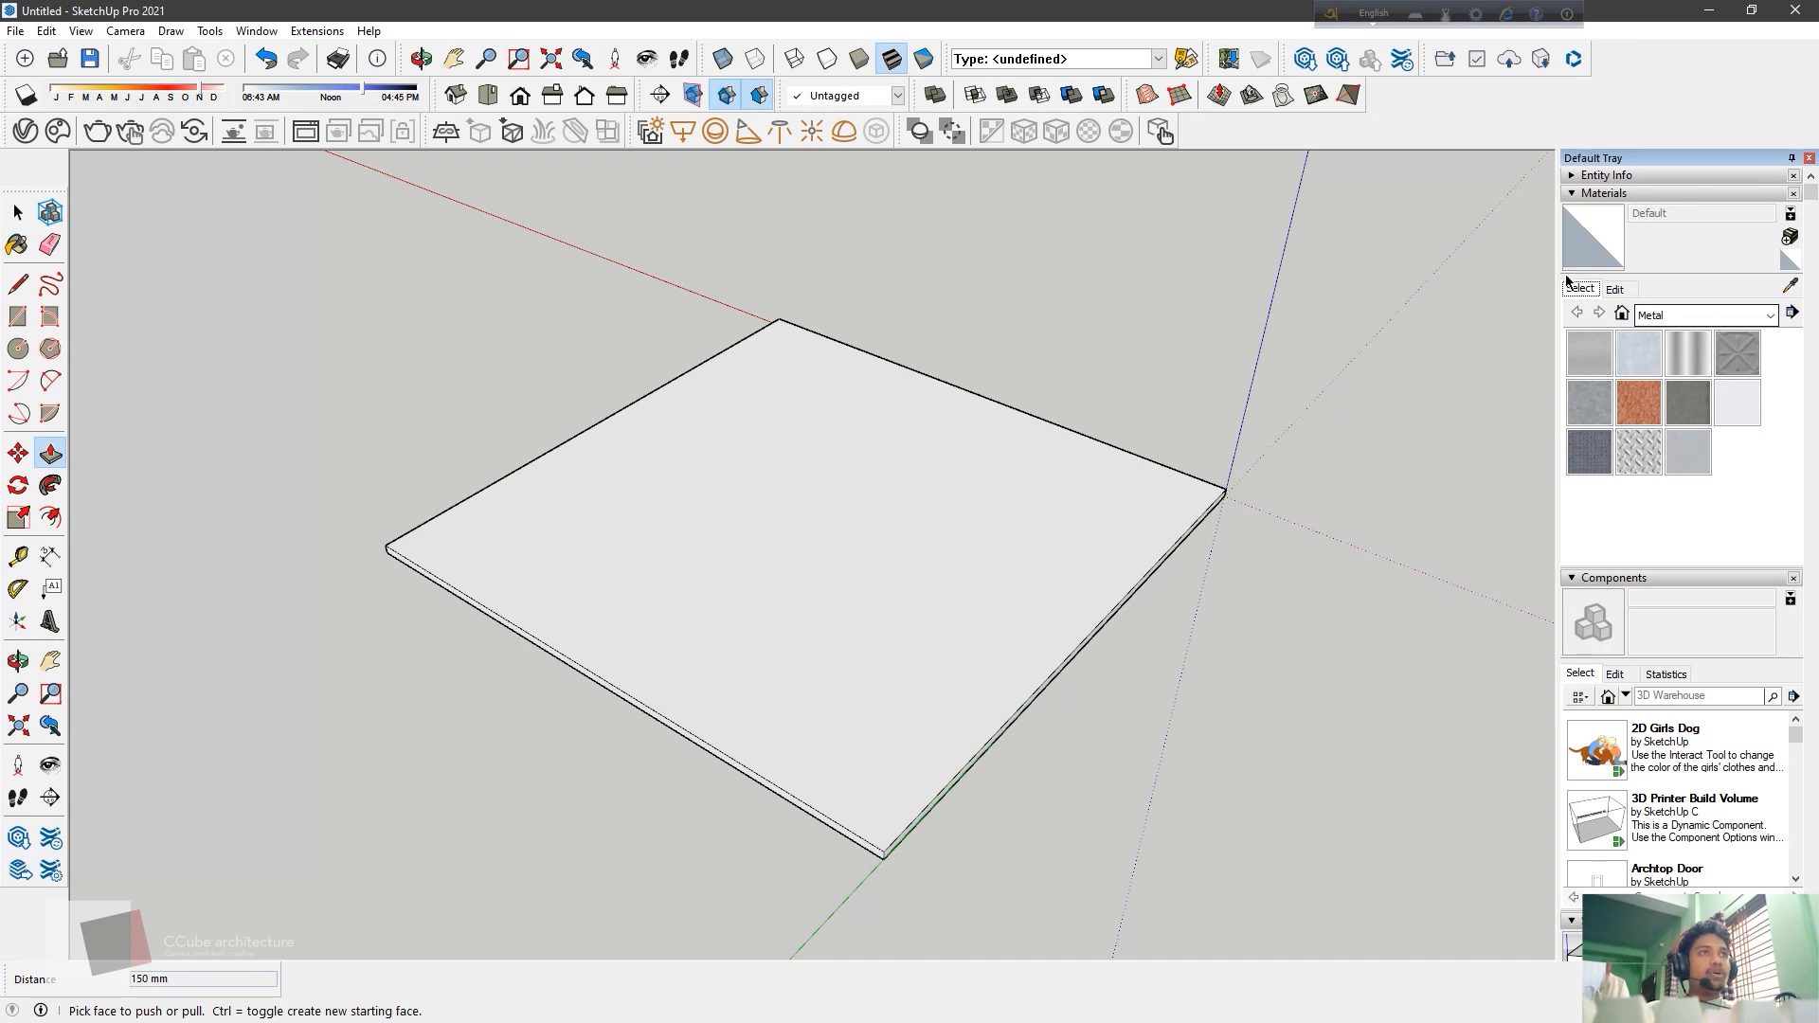
pyautogui.click(1769, 315)
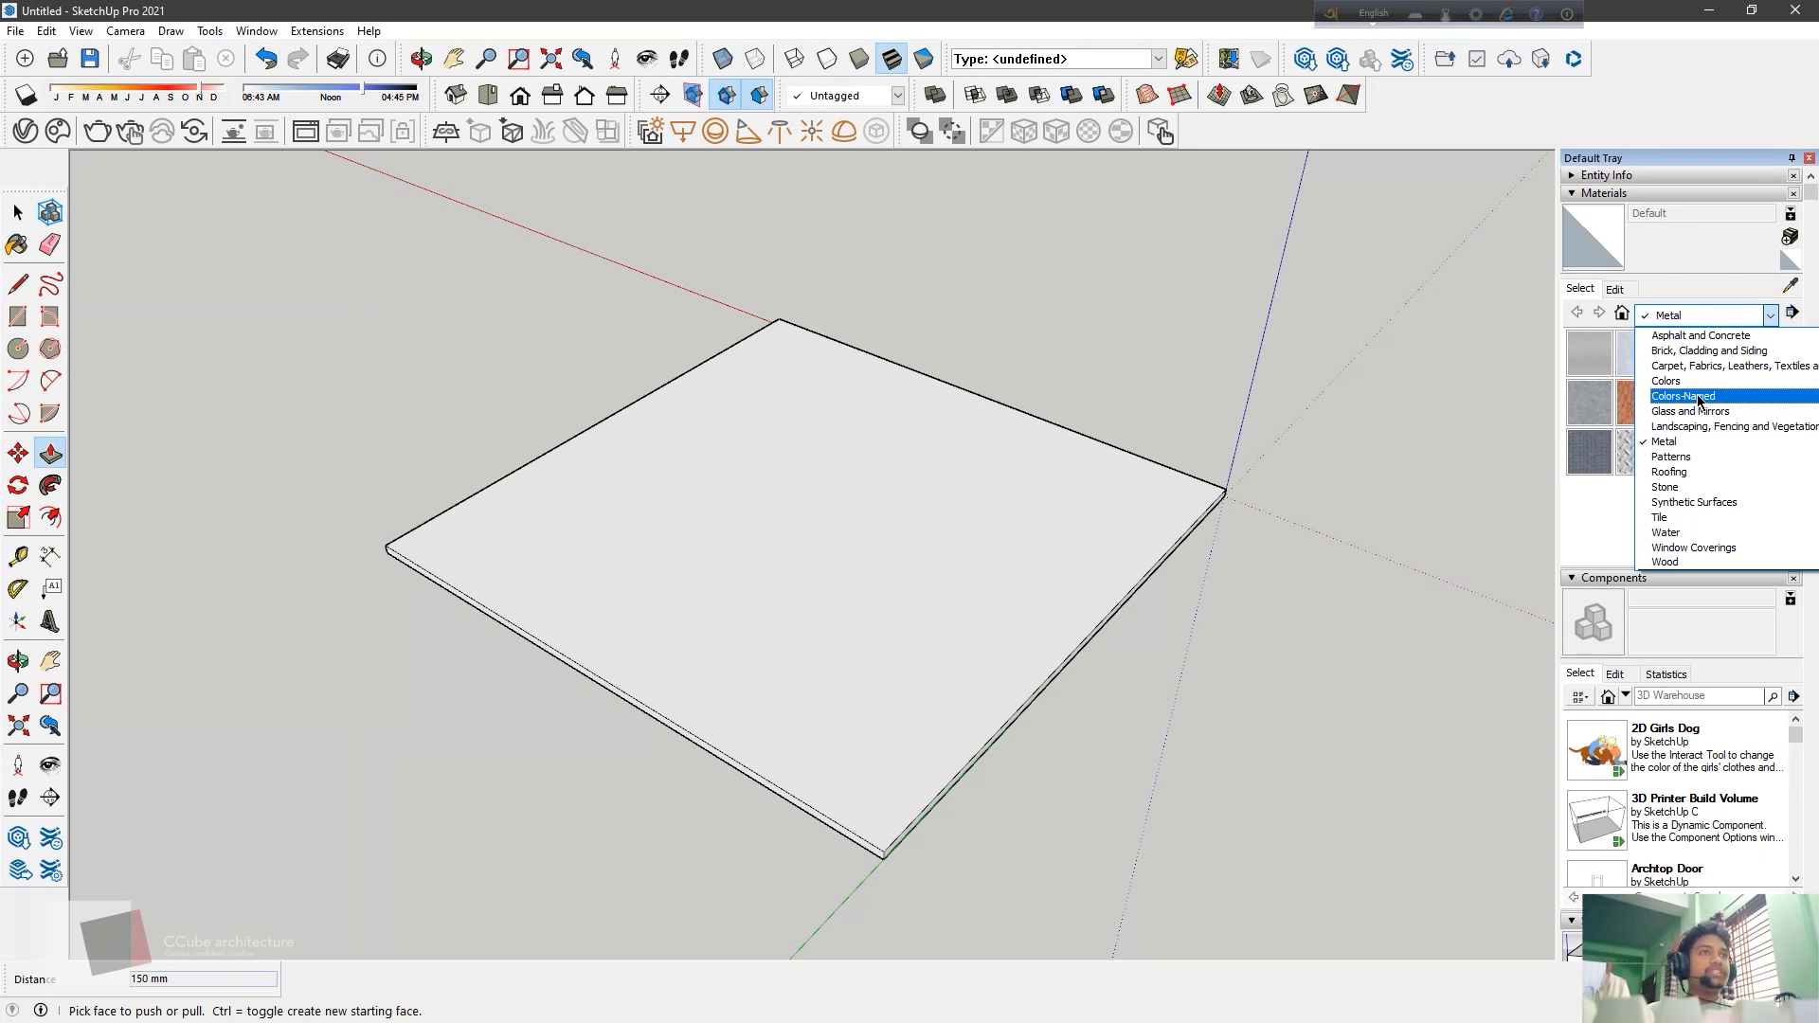
pyautogui.click(1702, 353)
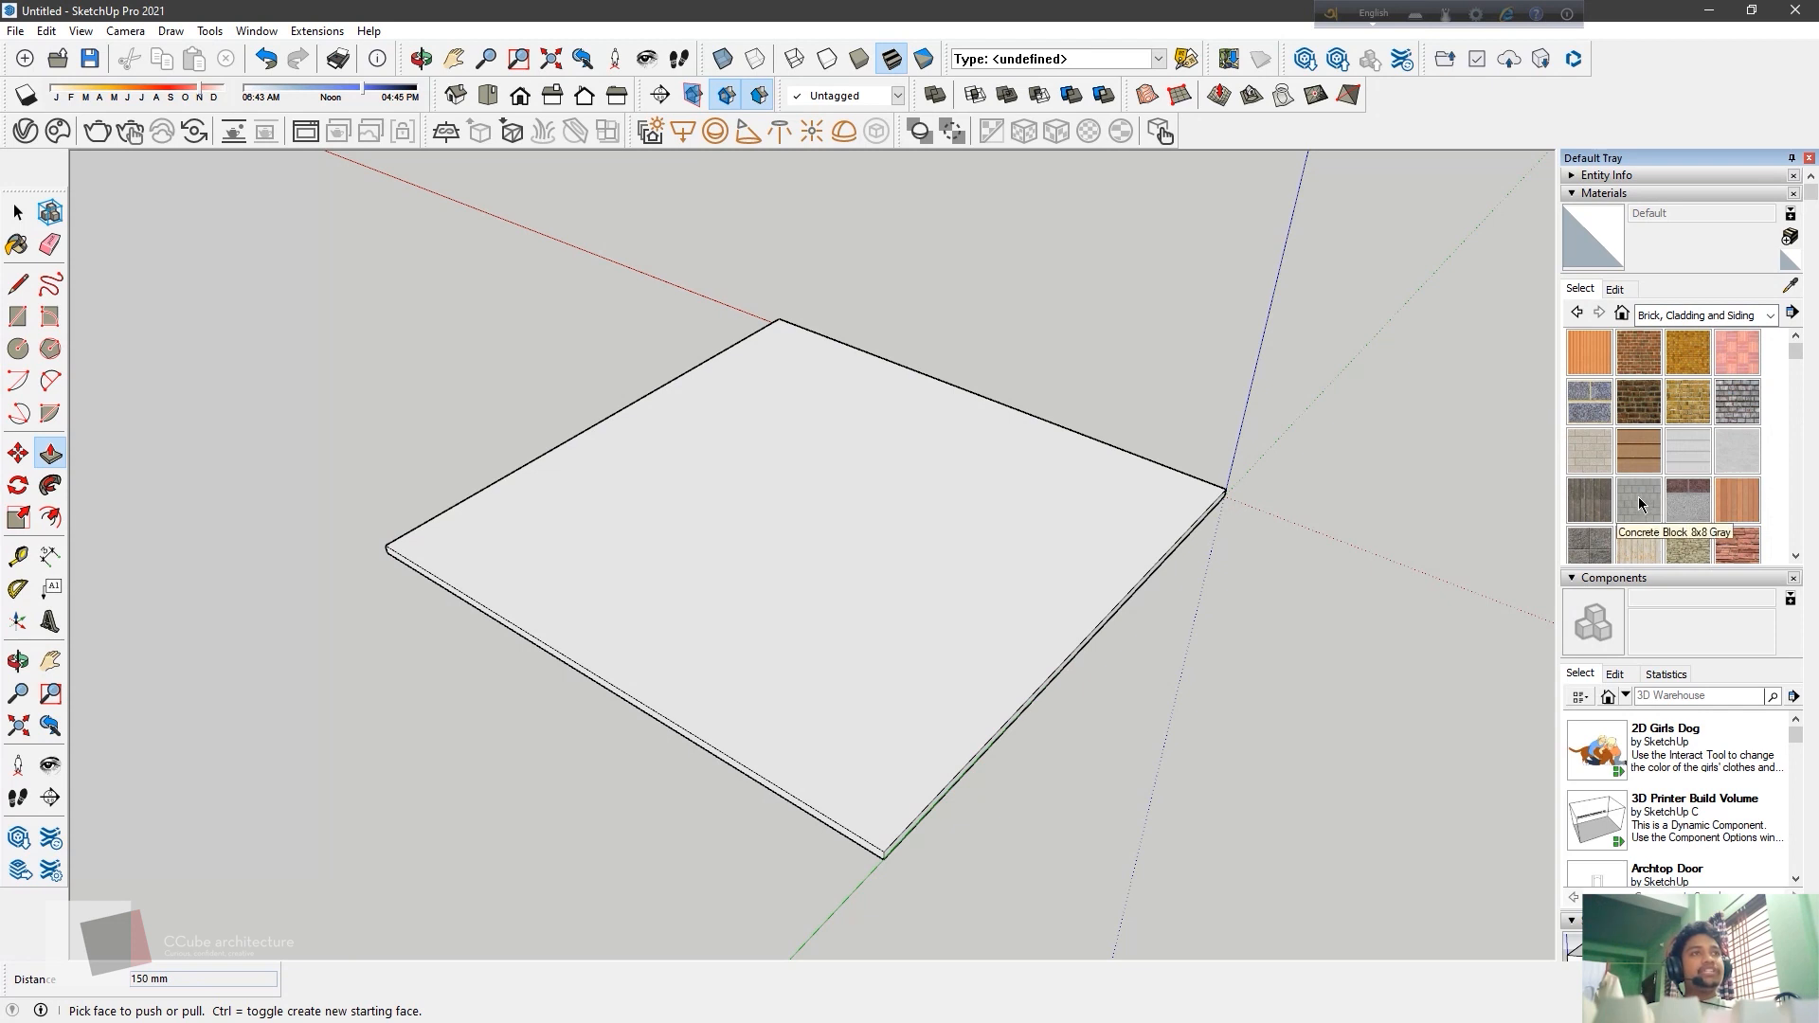
pyautogui.click(1747, 315)
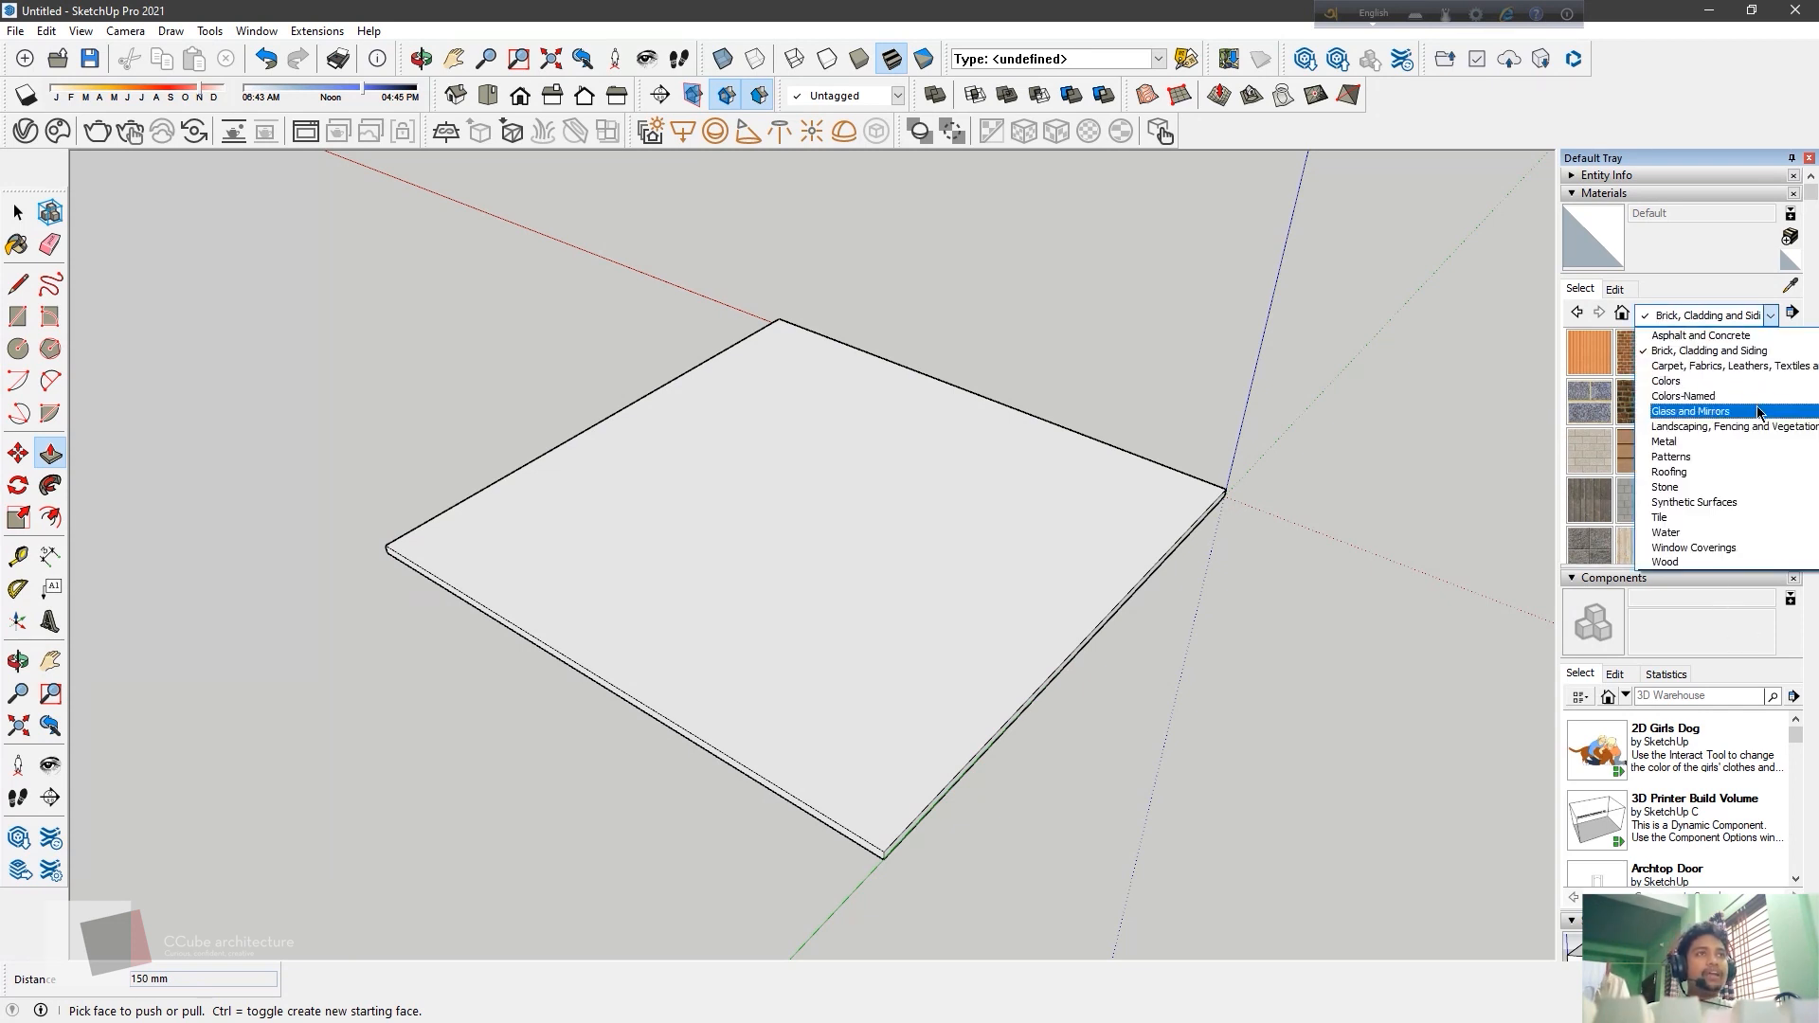
pyautogui.click(1705, 398)
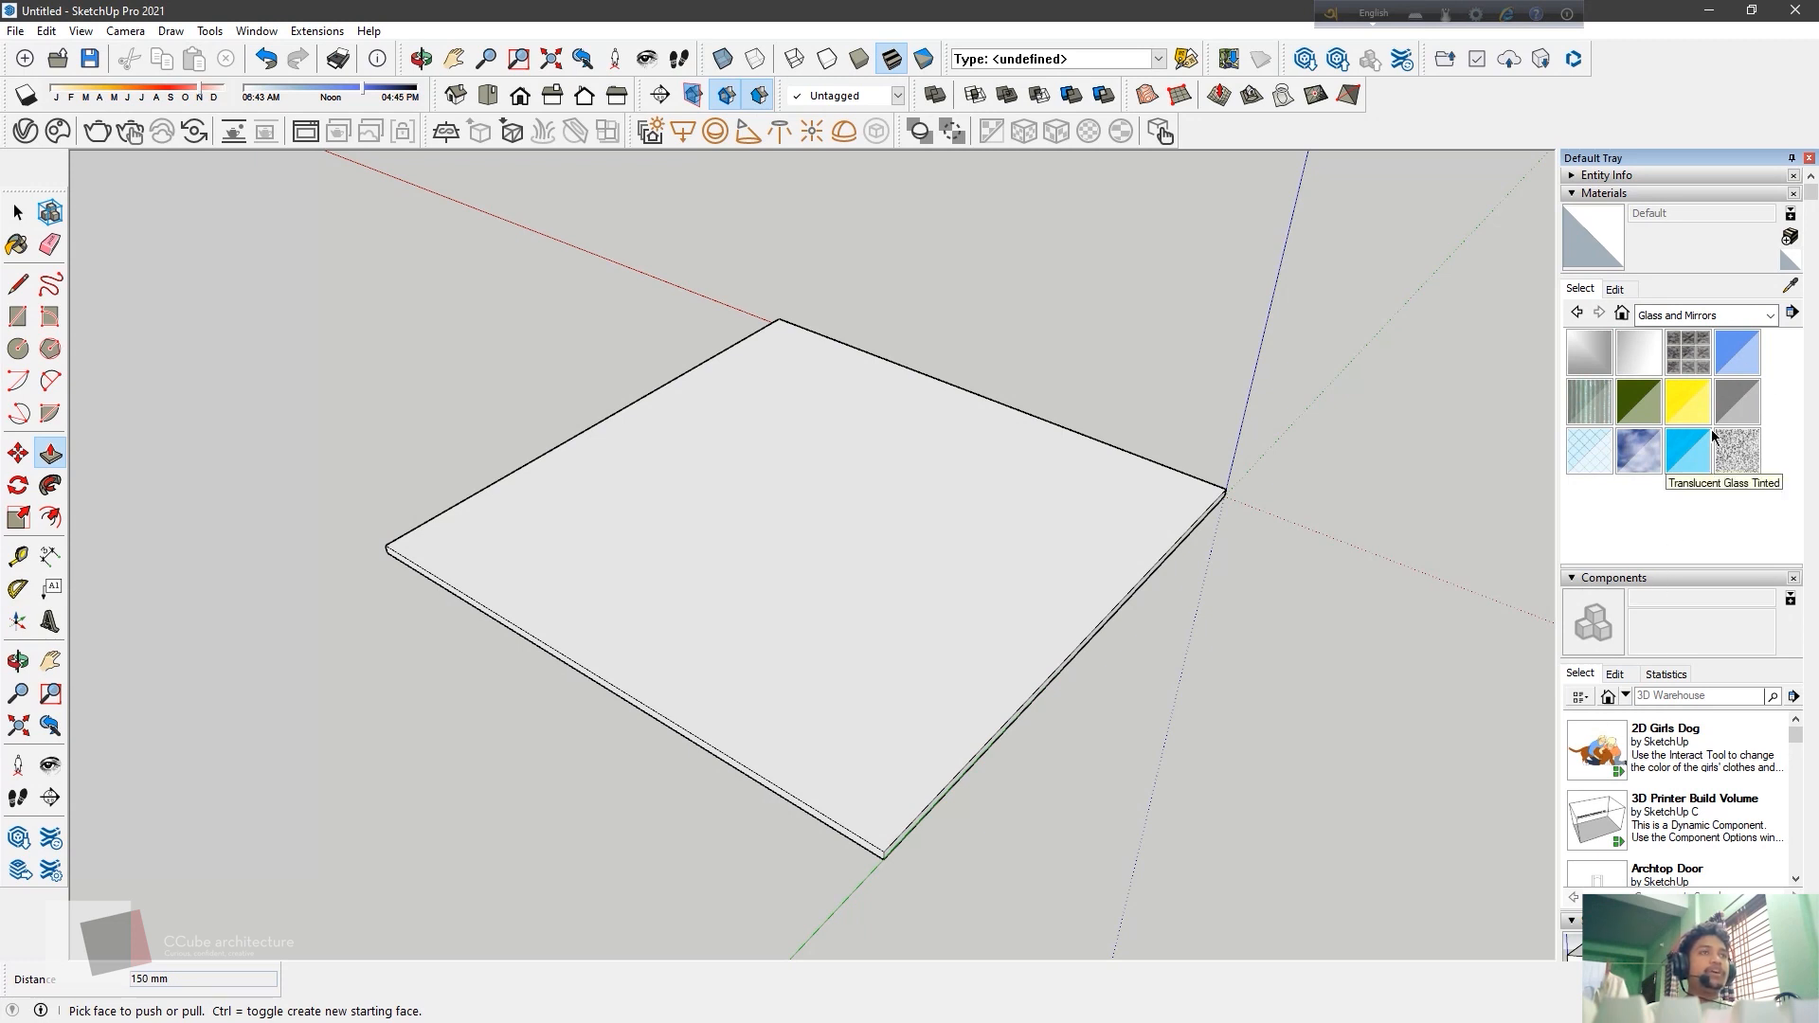
pyautogui.click(1760, 316)
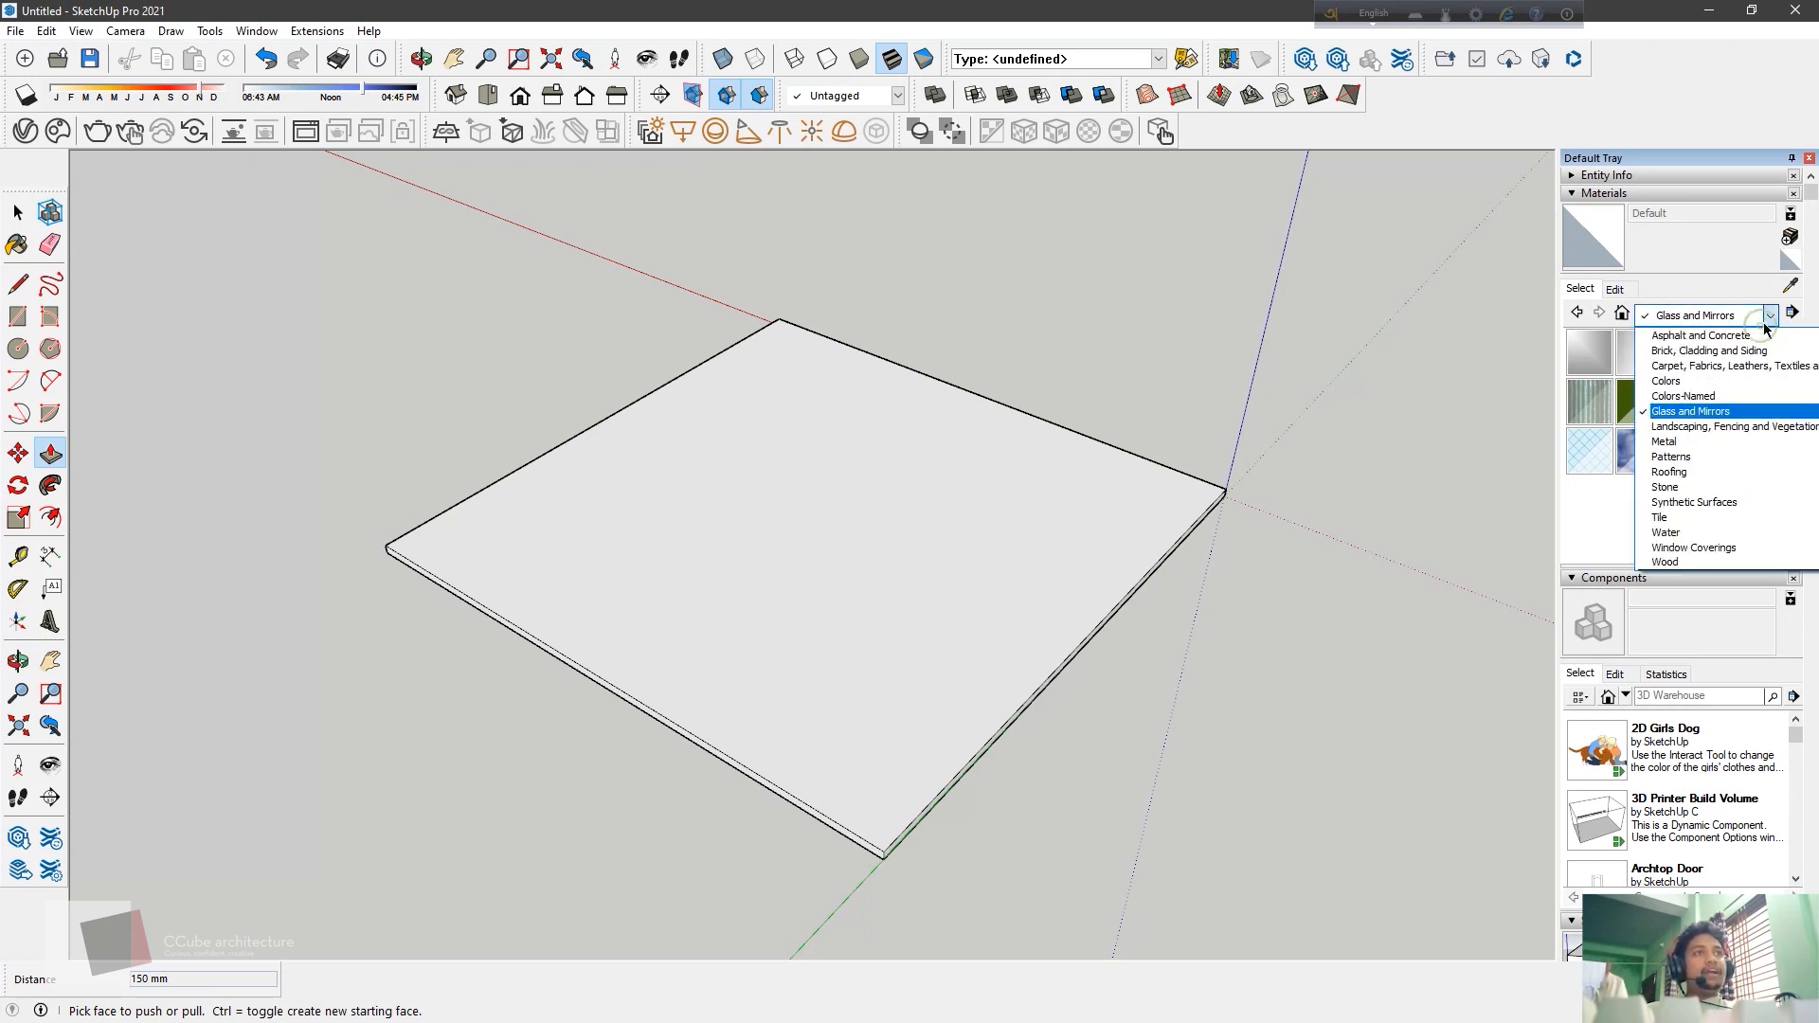
pyautogui.click(1692, 486)
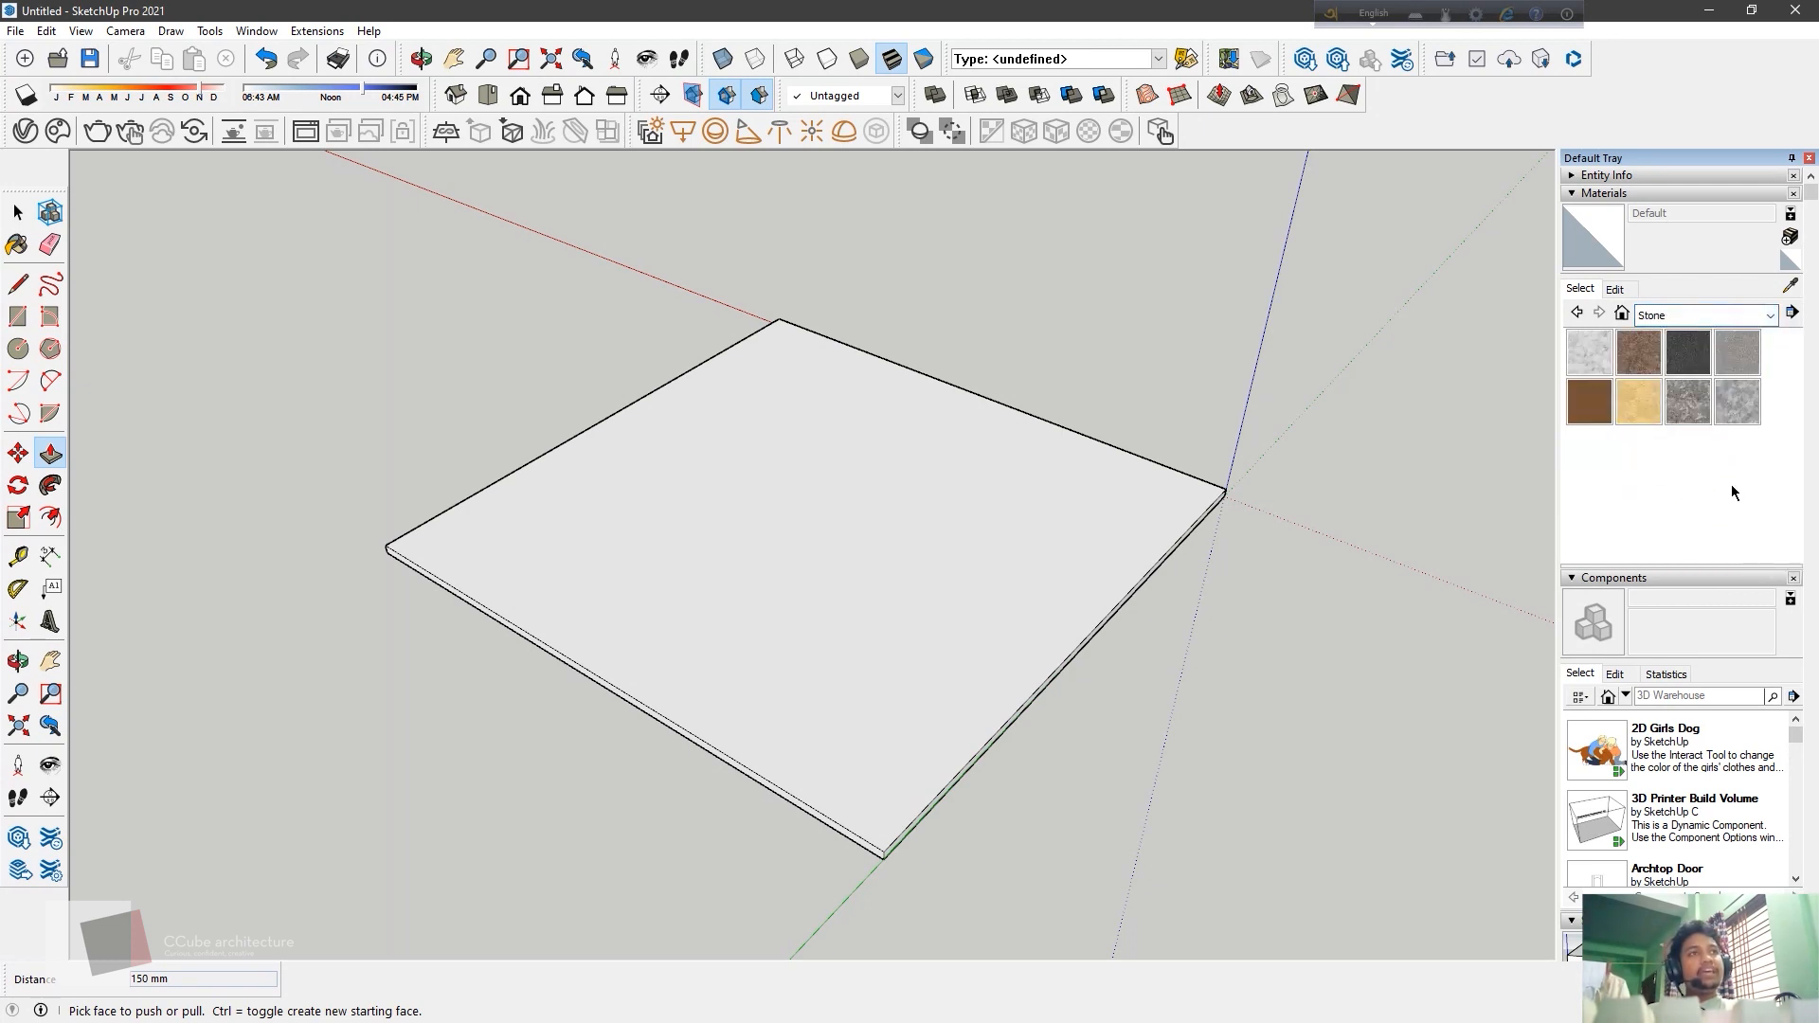
# Paint the slab's top face with Carrera Marble and inspect the texture up close
pyautogui.click(1591, 358)
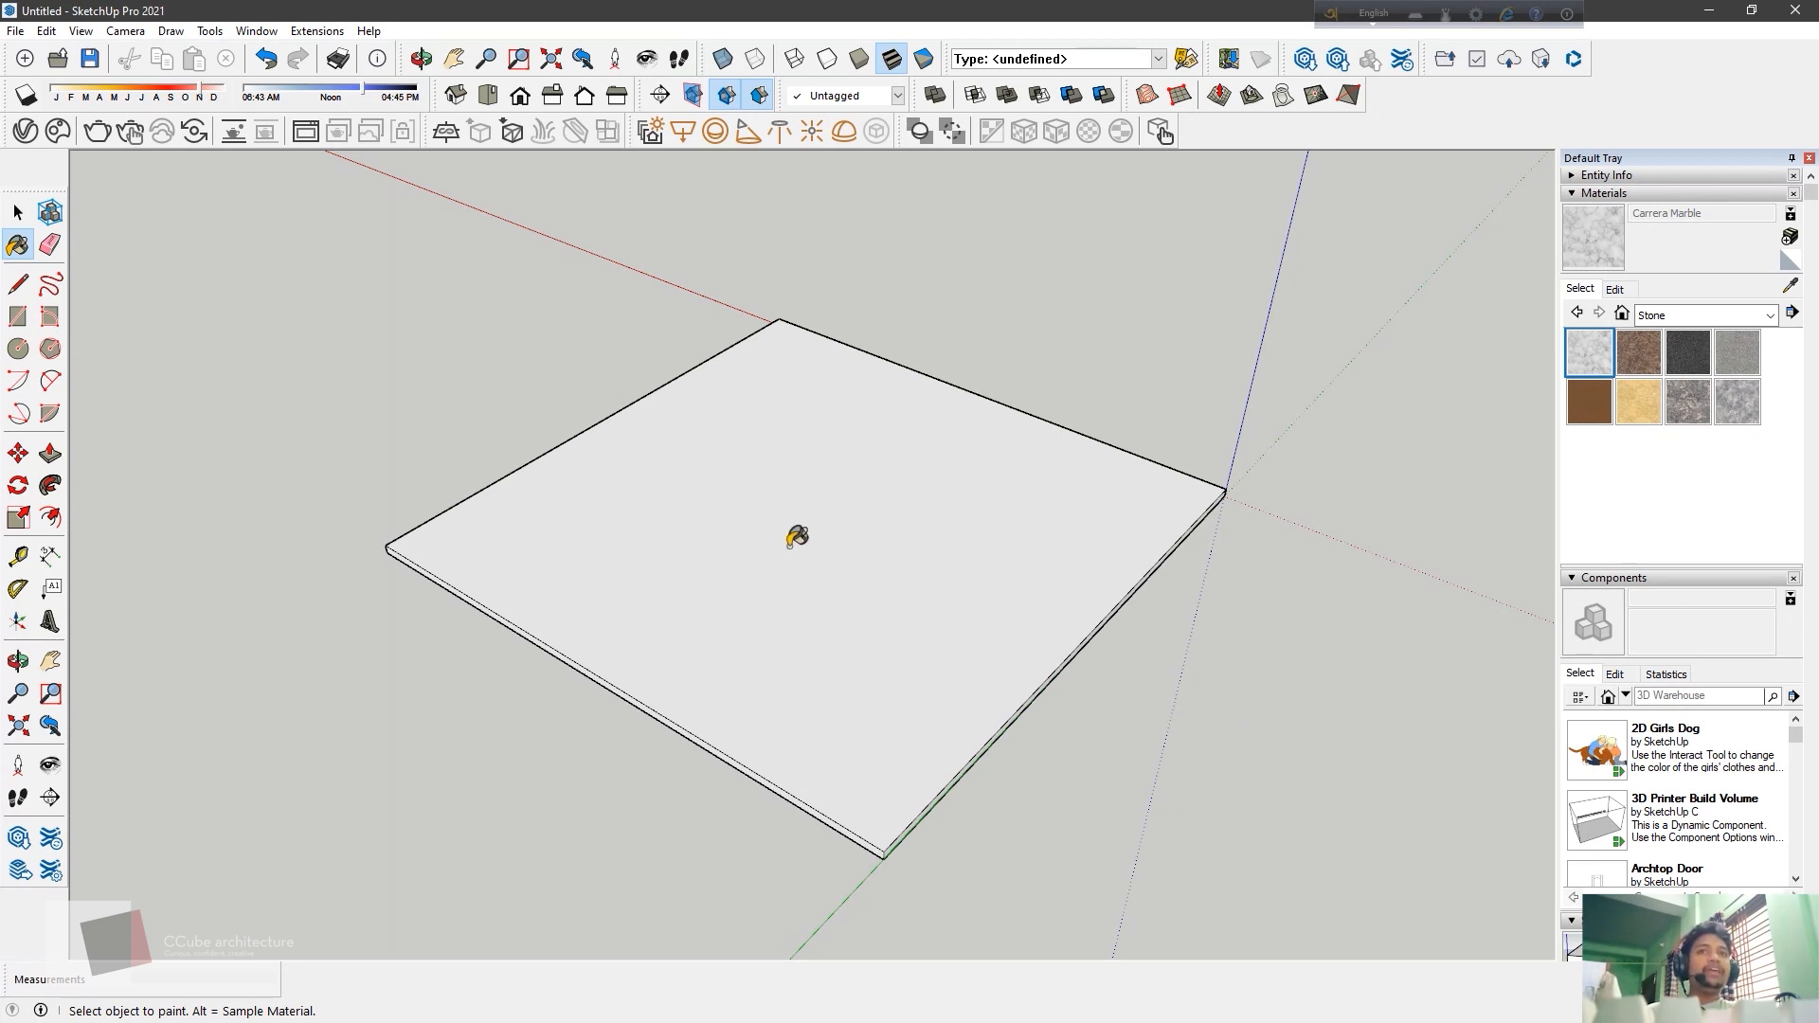
pyautogui.click(790, 544)
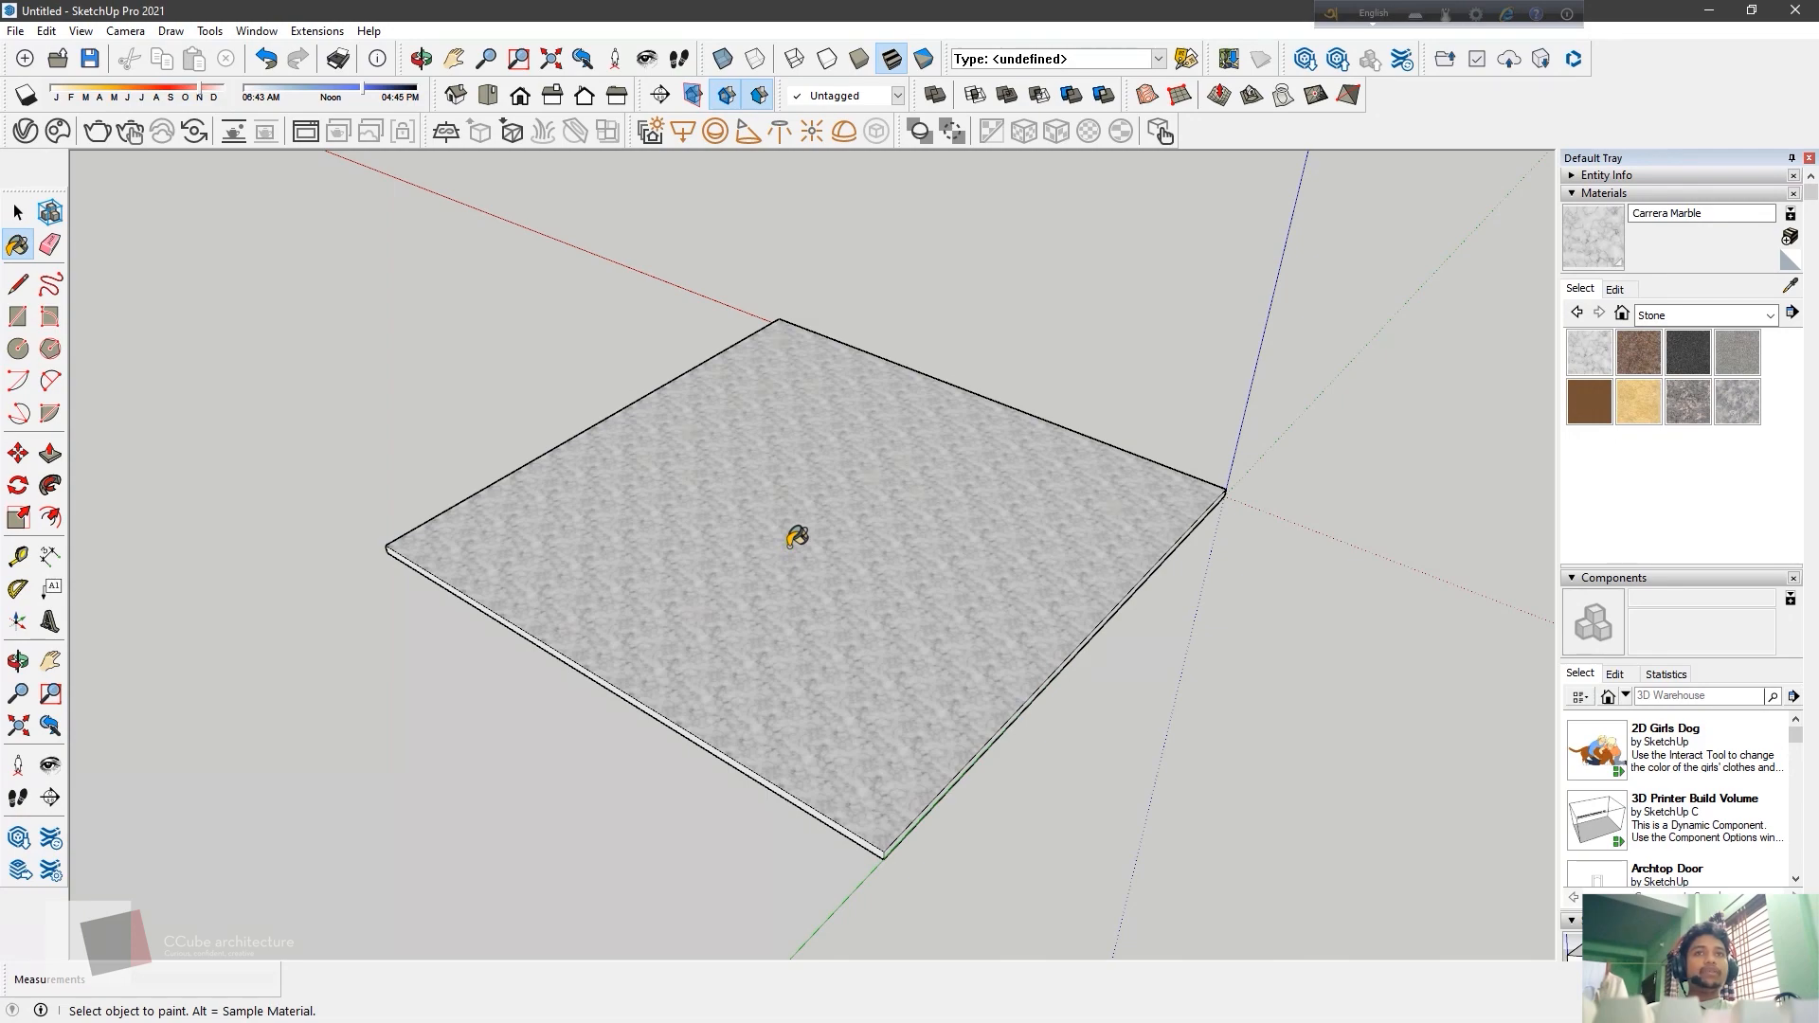
pyautogui.scroll(4, 893, 742)
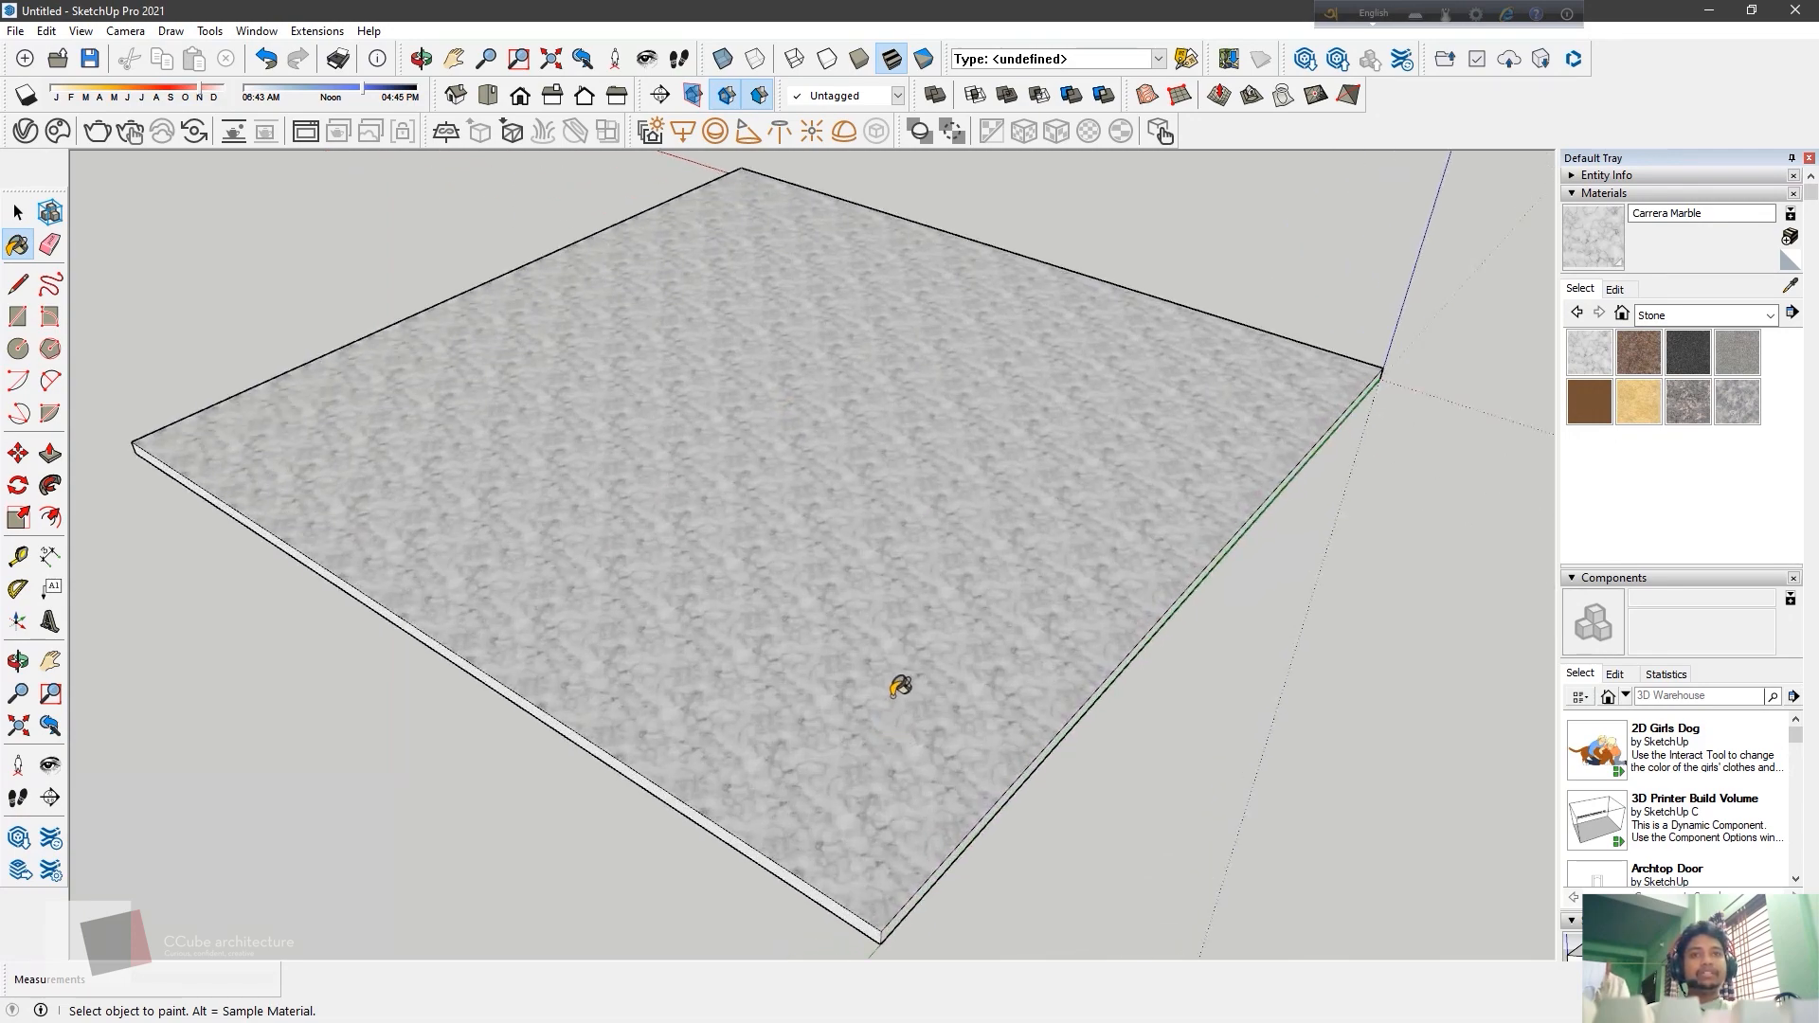
pyautogui.scroll(2, 900, 686)
pyautogui.moveTo(1117, 483); pyautogui.dragTo(457, 511, button='middle')
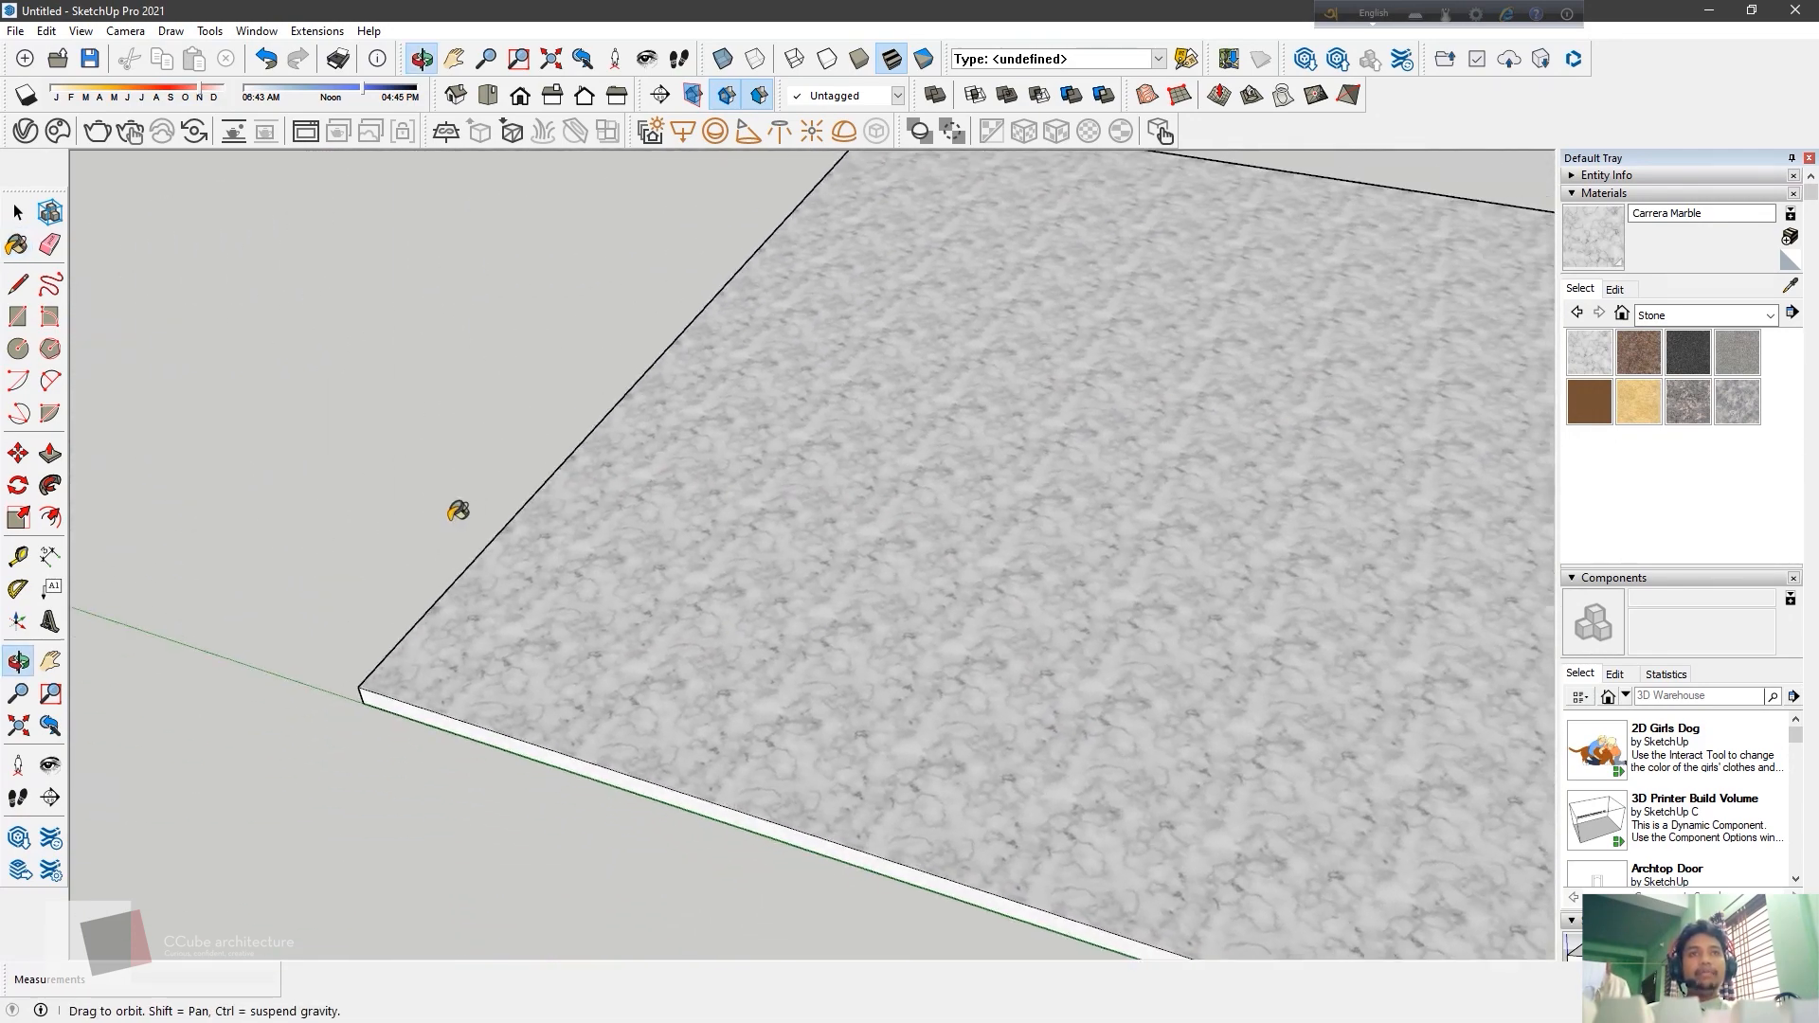
pyautogui.scroll(-4, 942, 581)
pyautogui.scroll(4, 1384, 649)
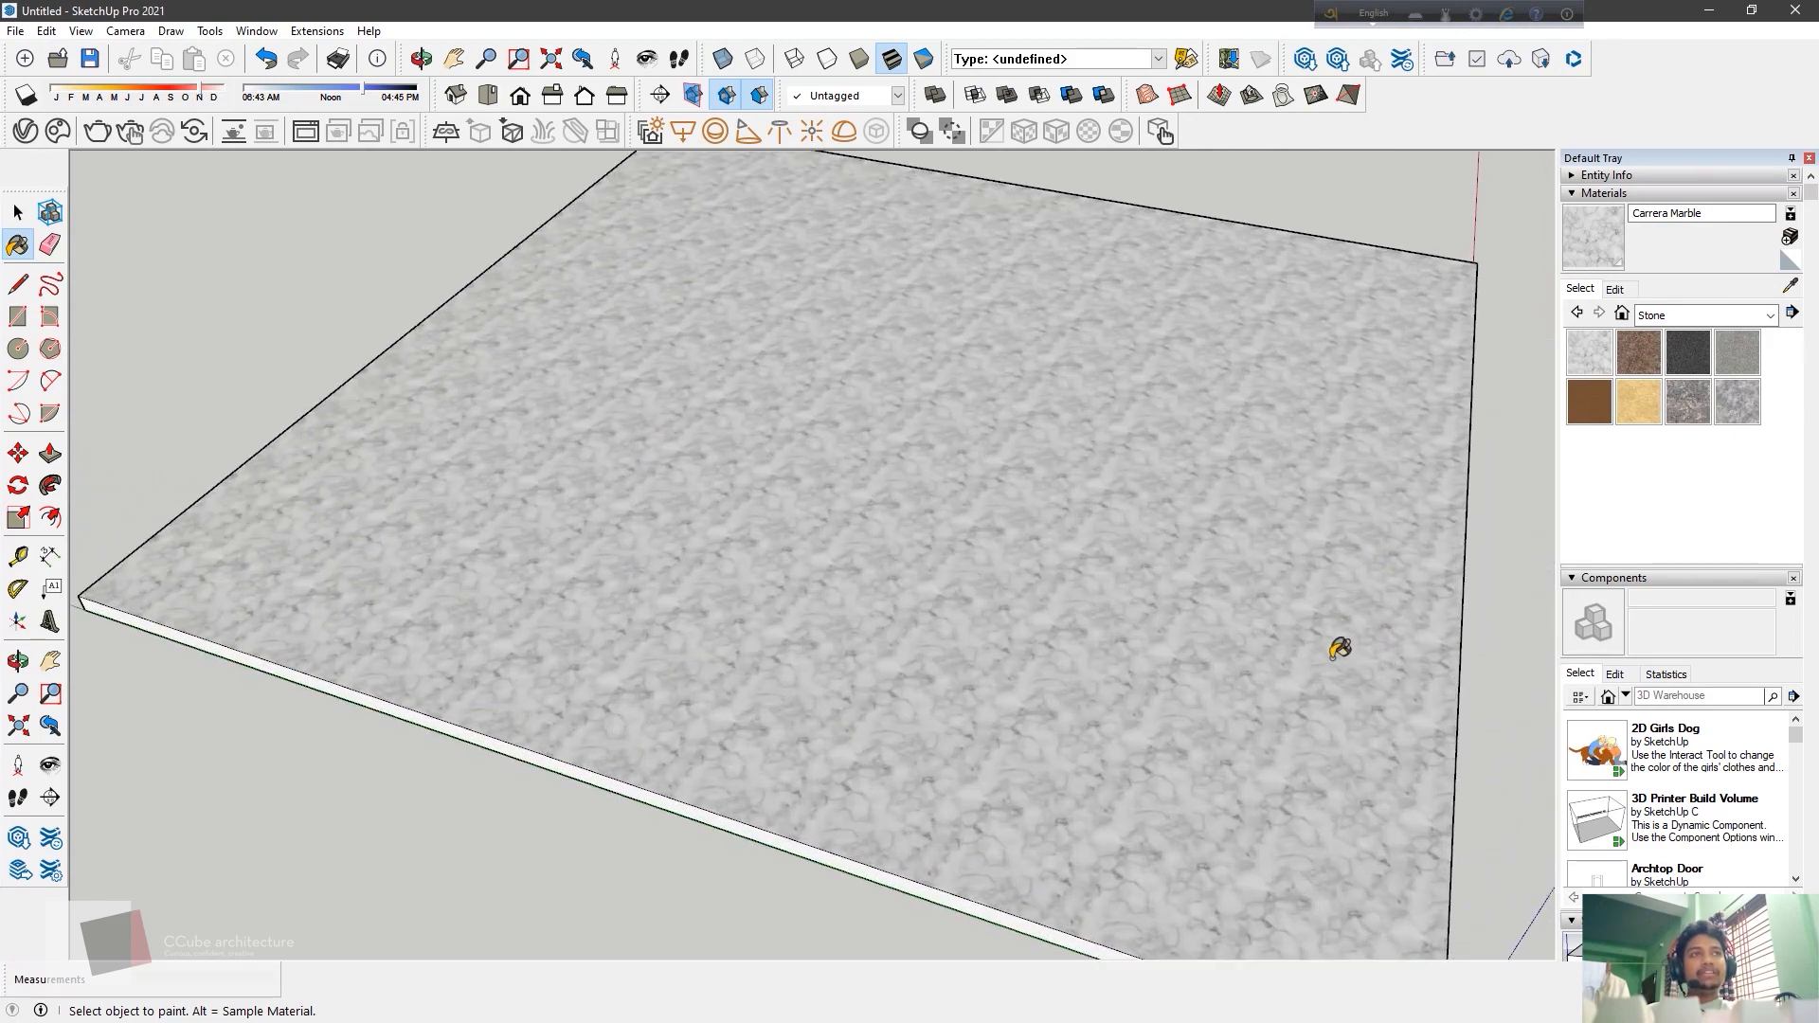
pyautogui.moveTo(1340, 648)
pyautogui.mouseDown(button='middle')
pyautogui.moveTo(1190, 641)
pyautogui.moveTo(861, 698)
pyautogui.mouseUp(button='middle')
pyautogui.scroll(-2, 653, 555)
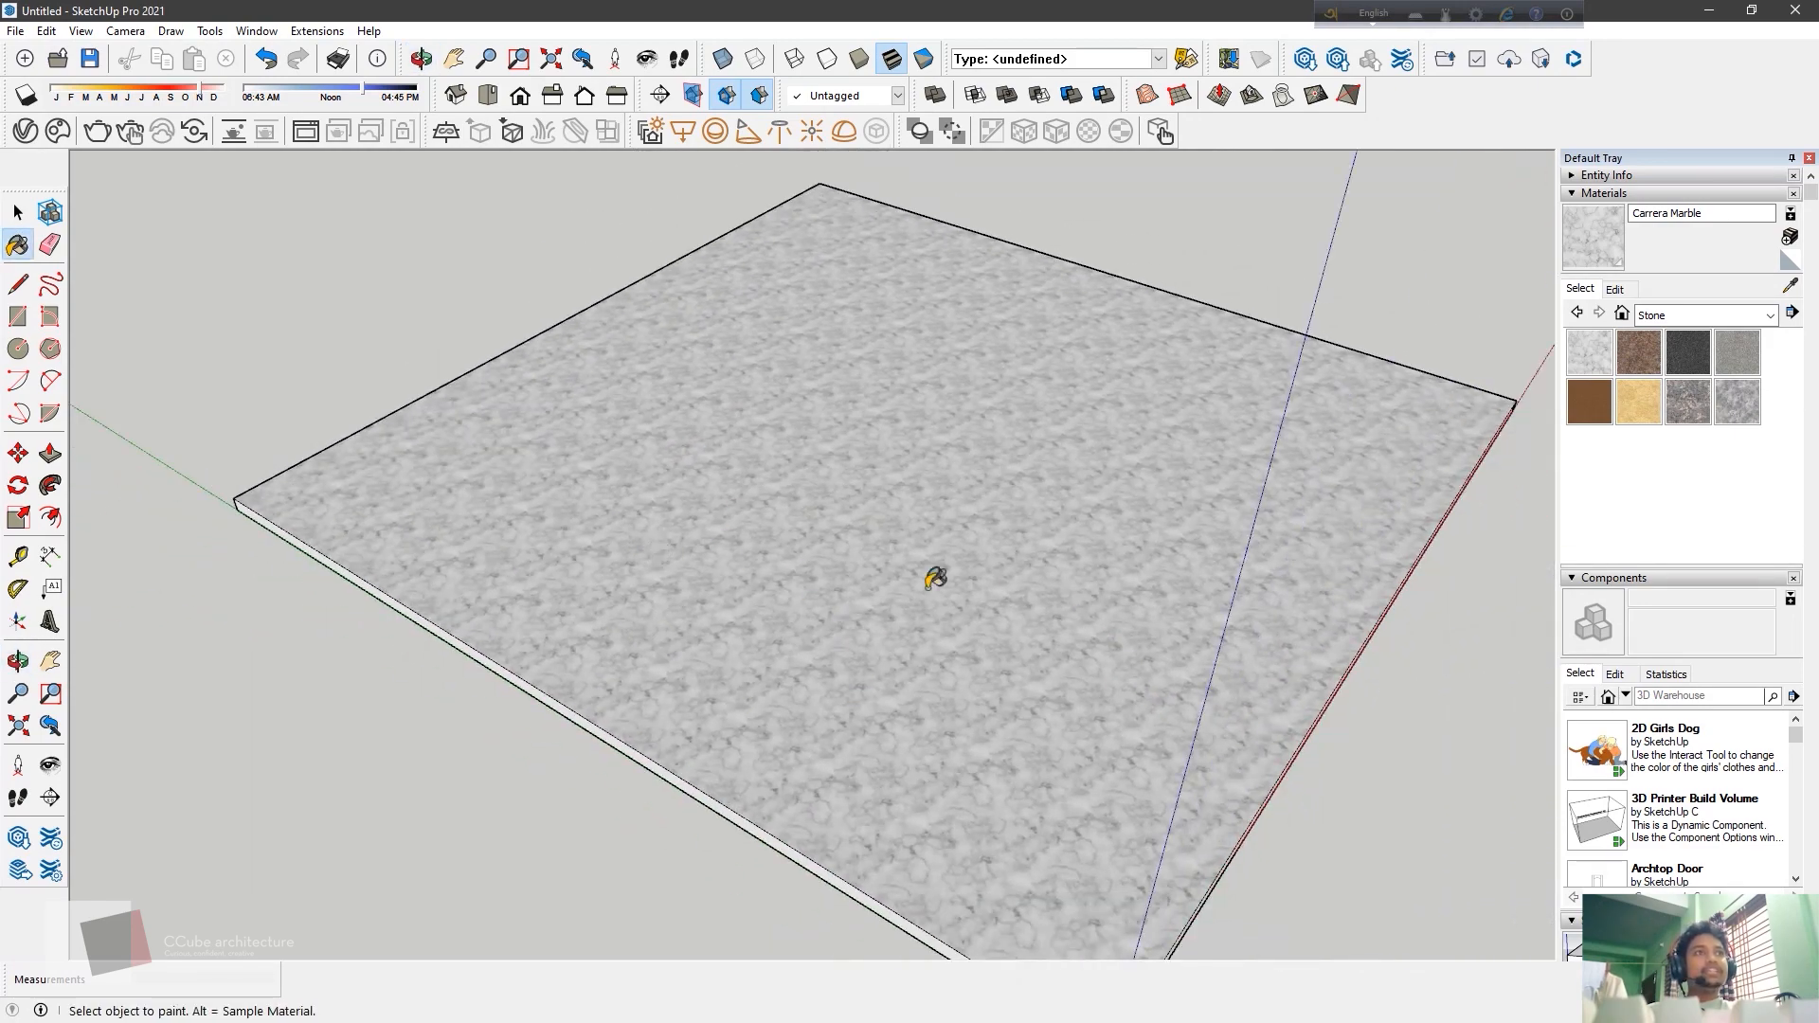
# Paint the slab's top face with the Stone Brushed Khaki material and view it from several angles
pyautogui.click(1642, 405)
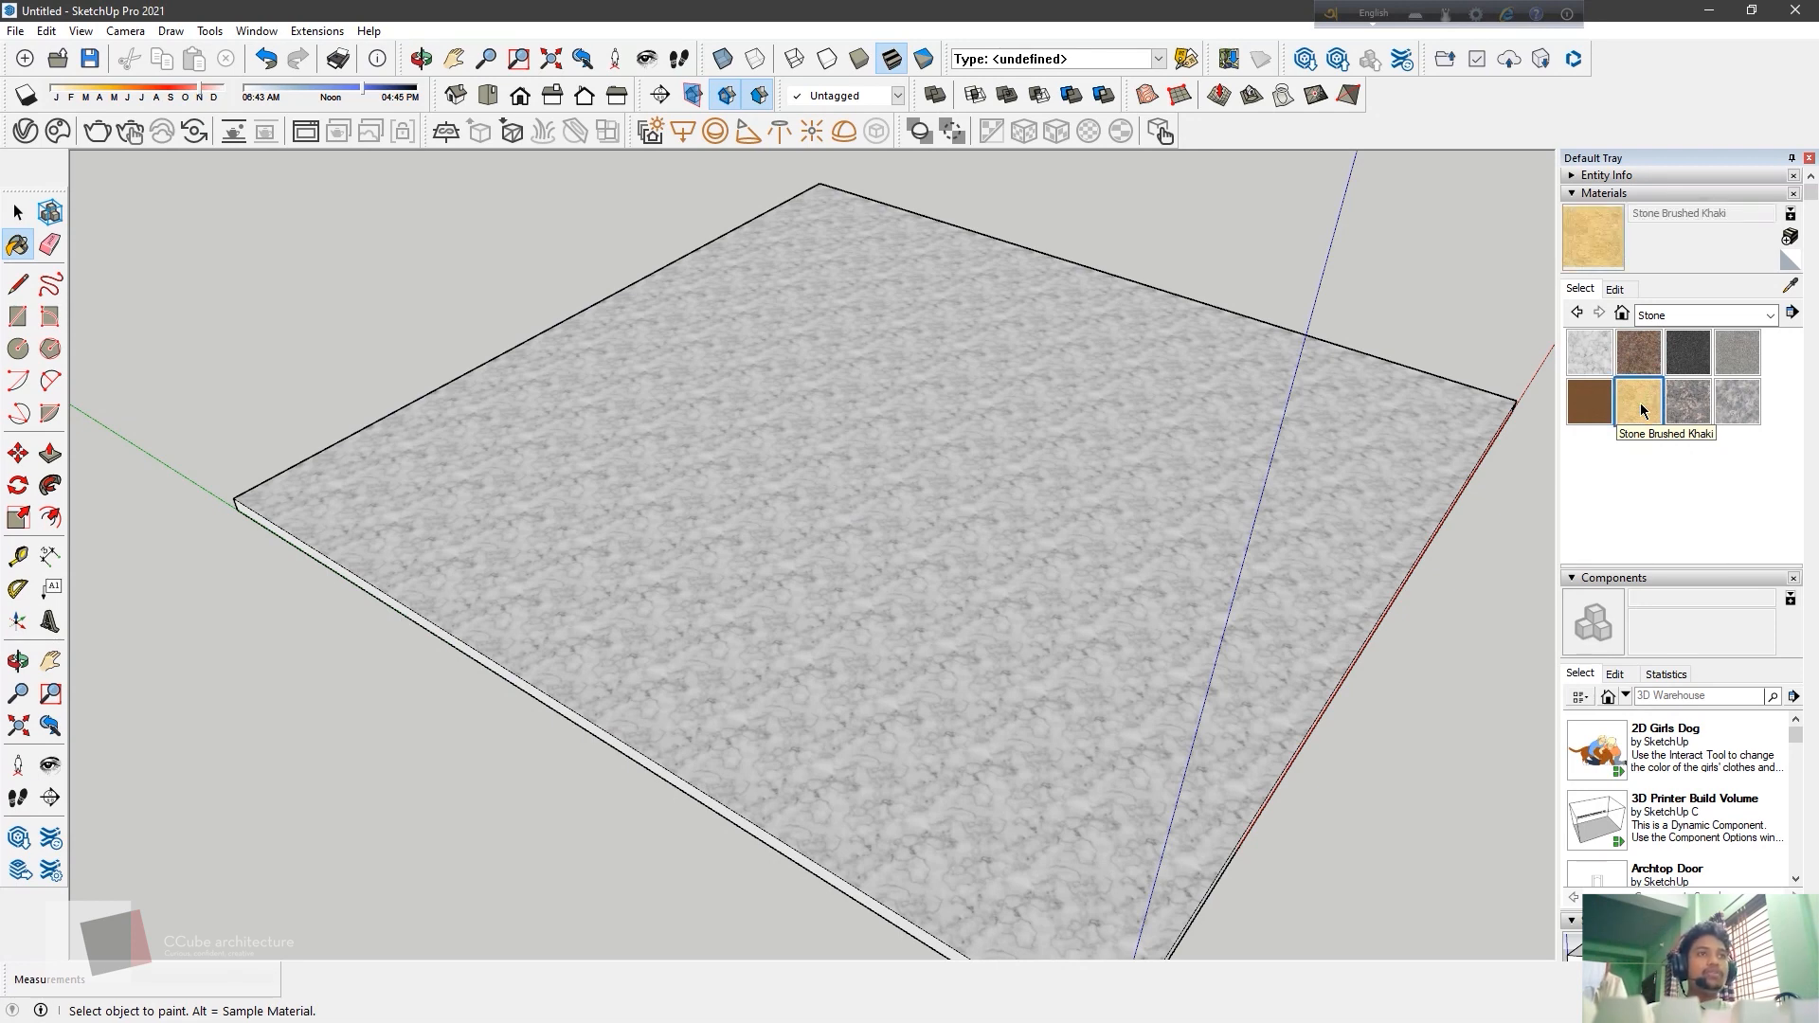
pyautogui.click(878, 499)
pyautogui.middleClick(1220, 465)
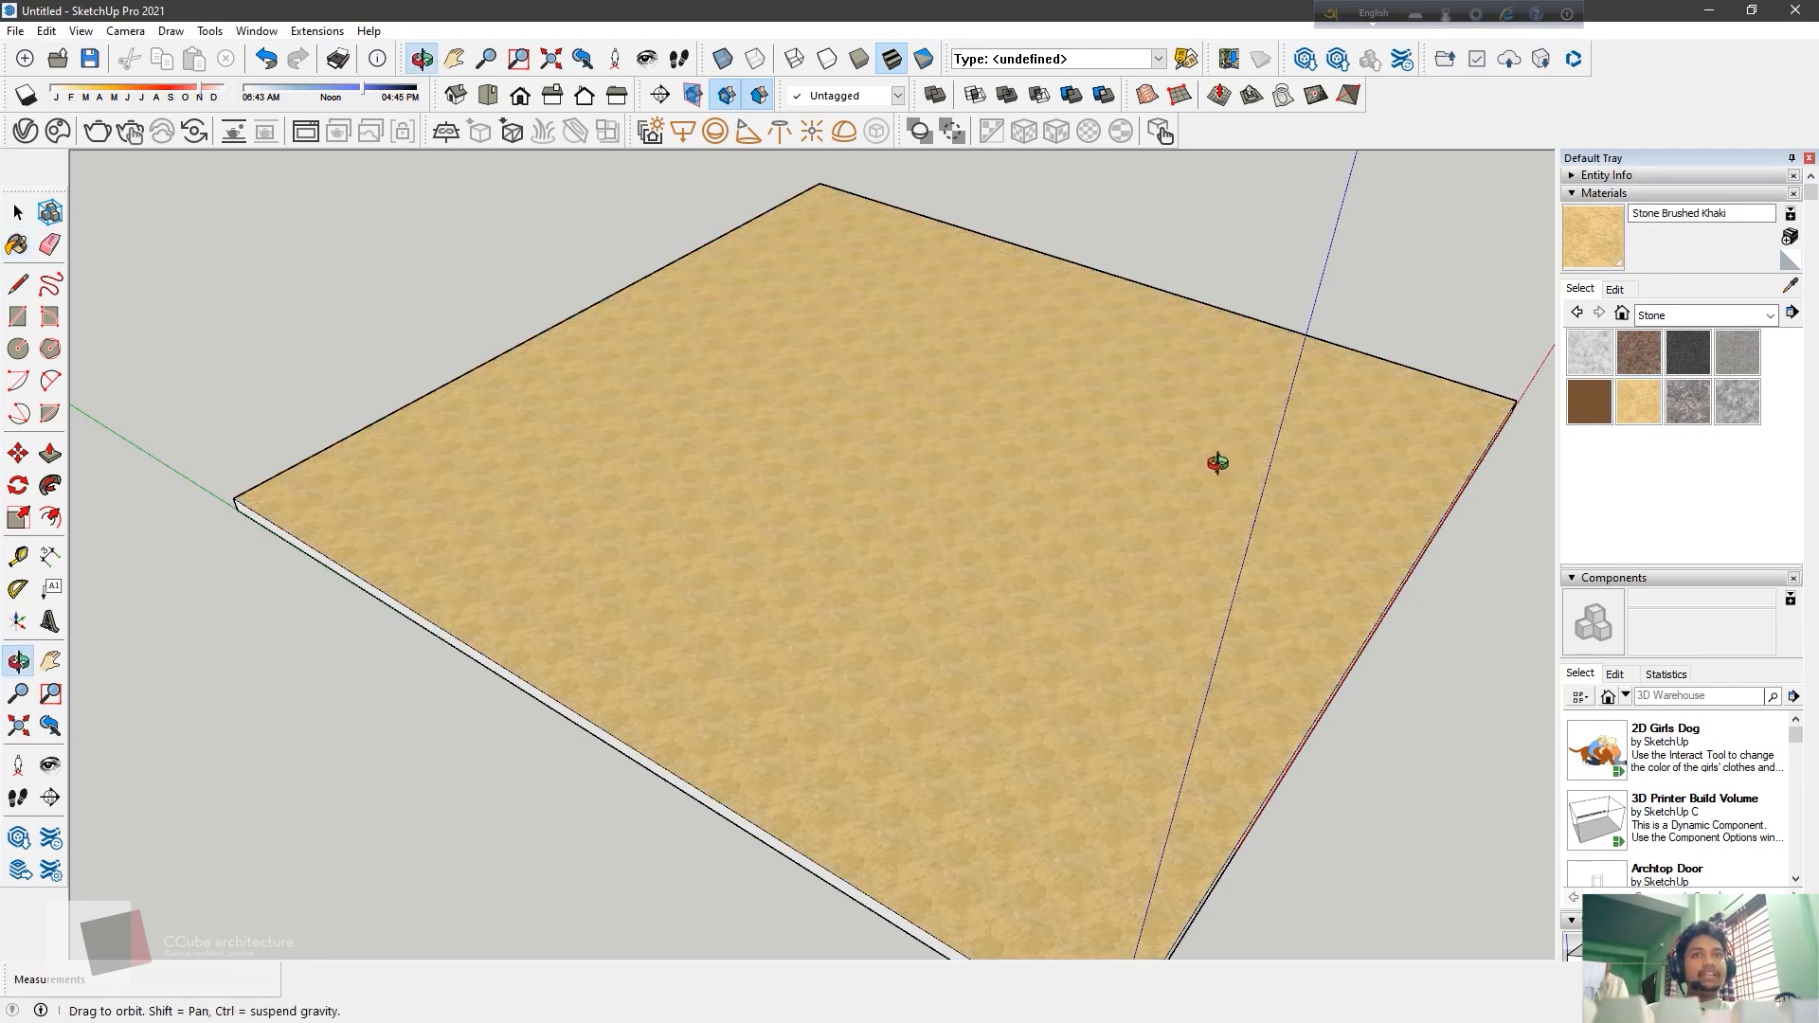
pyautogui.middleClick(1220, 464)
pyautogui.moveTo(299, 748)
pyautogui.mouseDown(button='middle')
pyautogui.moveTo(582, 650)
pyautogui.moveTo(1095, 711)
pyautogui.moveTo(1067, 714)
pyautogui.moveTo(1051, 663)
pyautogui.moveTo(1145, 662)
pyautogui.moveTo(1369, 715)
pyautogui.moveTo(1520, 699)
pyautogui.mouseUp(button='middle')
pyautogui.press('b')
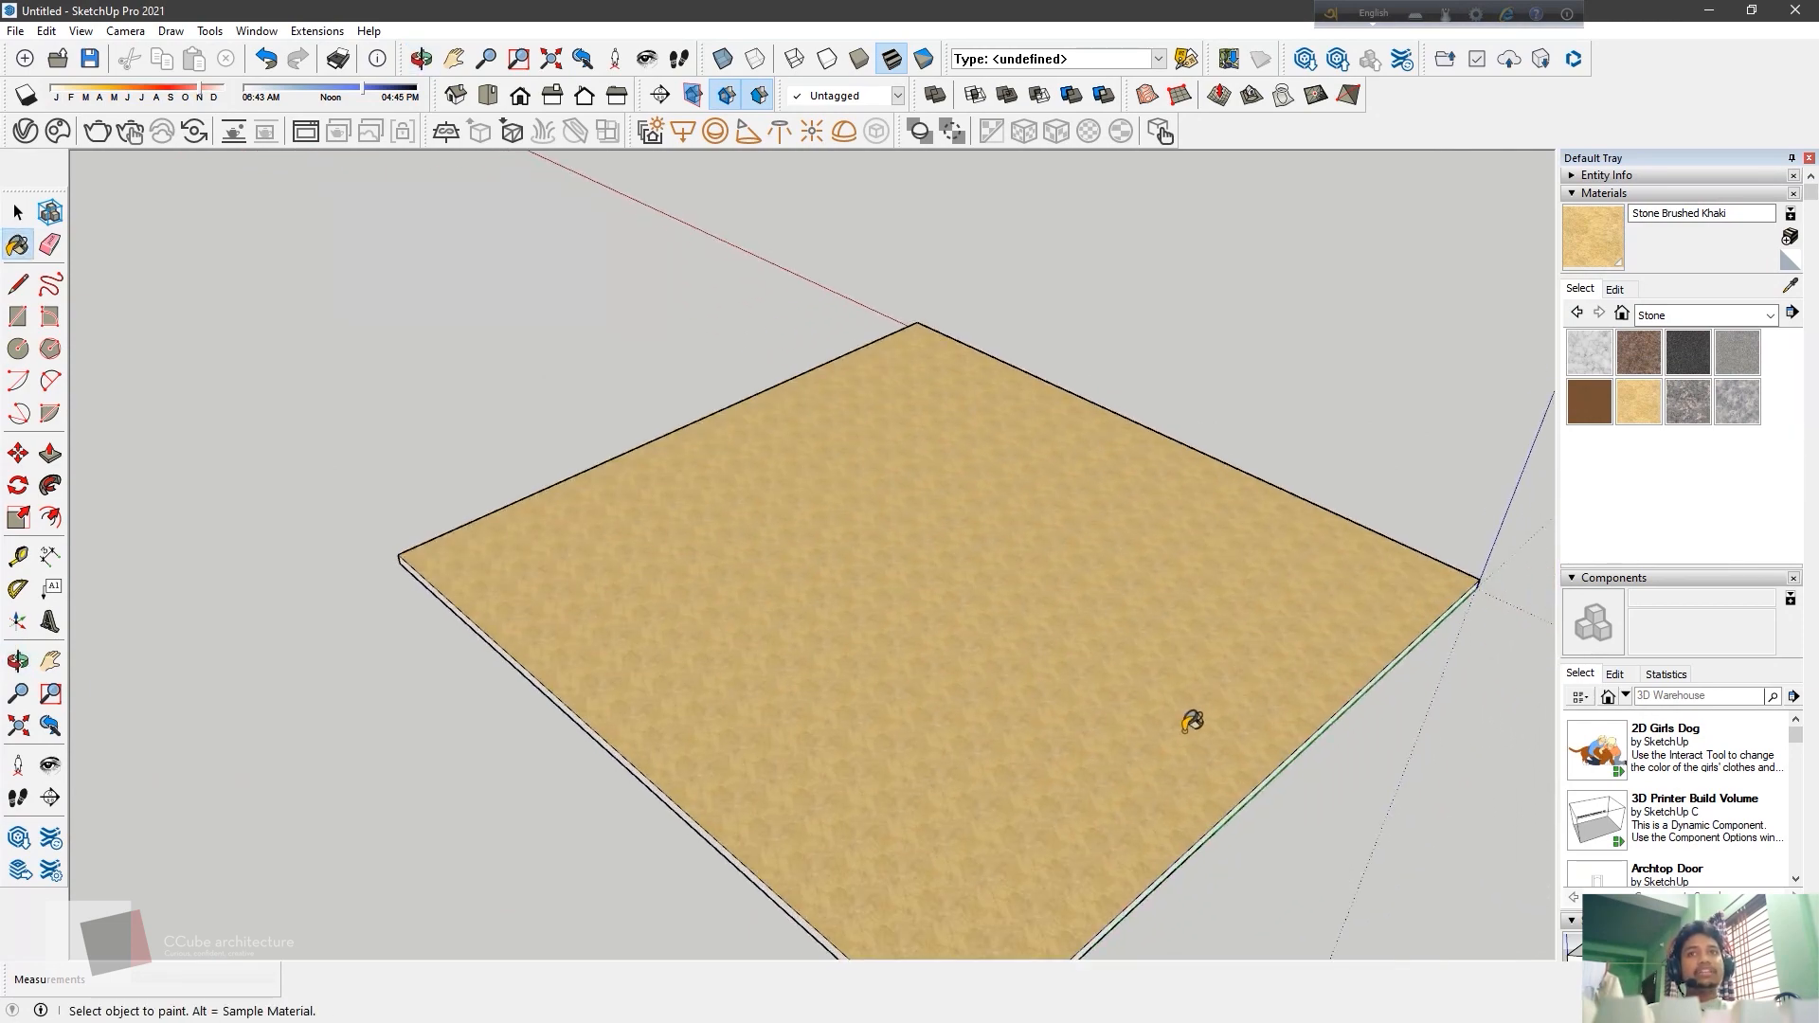
pyautogui.moveTo(1190, 722)
pyautogui.mouseDown(button='middle')
pyautogui.moveTo(1080, 531)
pyautogui.moveTo(975, 203)
pyautogui.moveTo(1094, 710)
pyautogui.mouseUp(button='middle')
# Select the entire slab and turn it into a component with the default settings
pyautogui.click(18, 212)
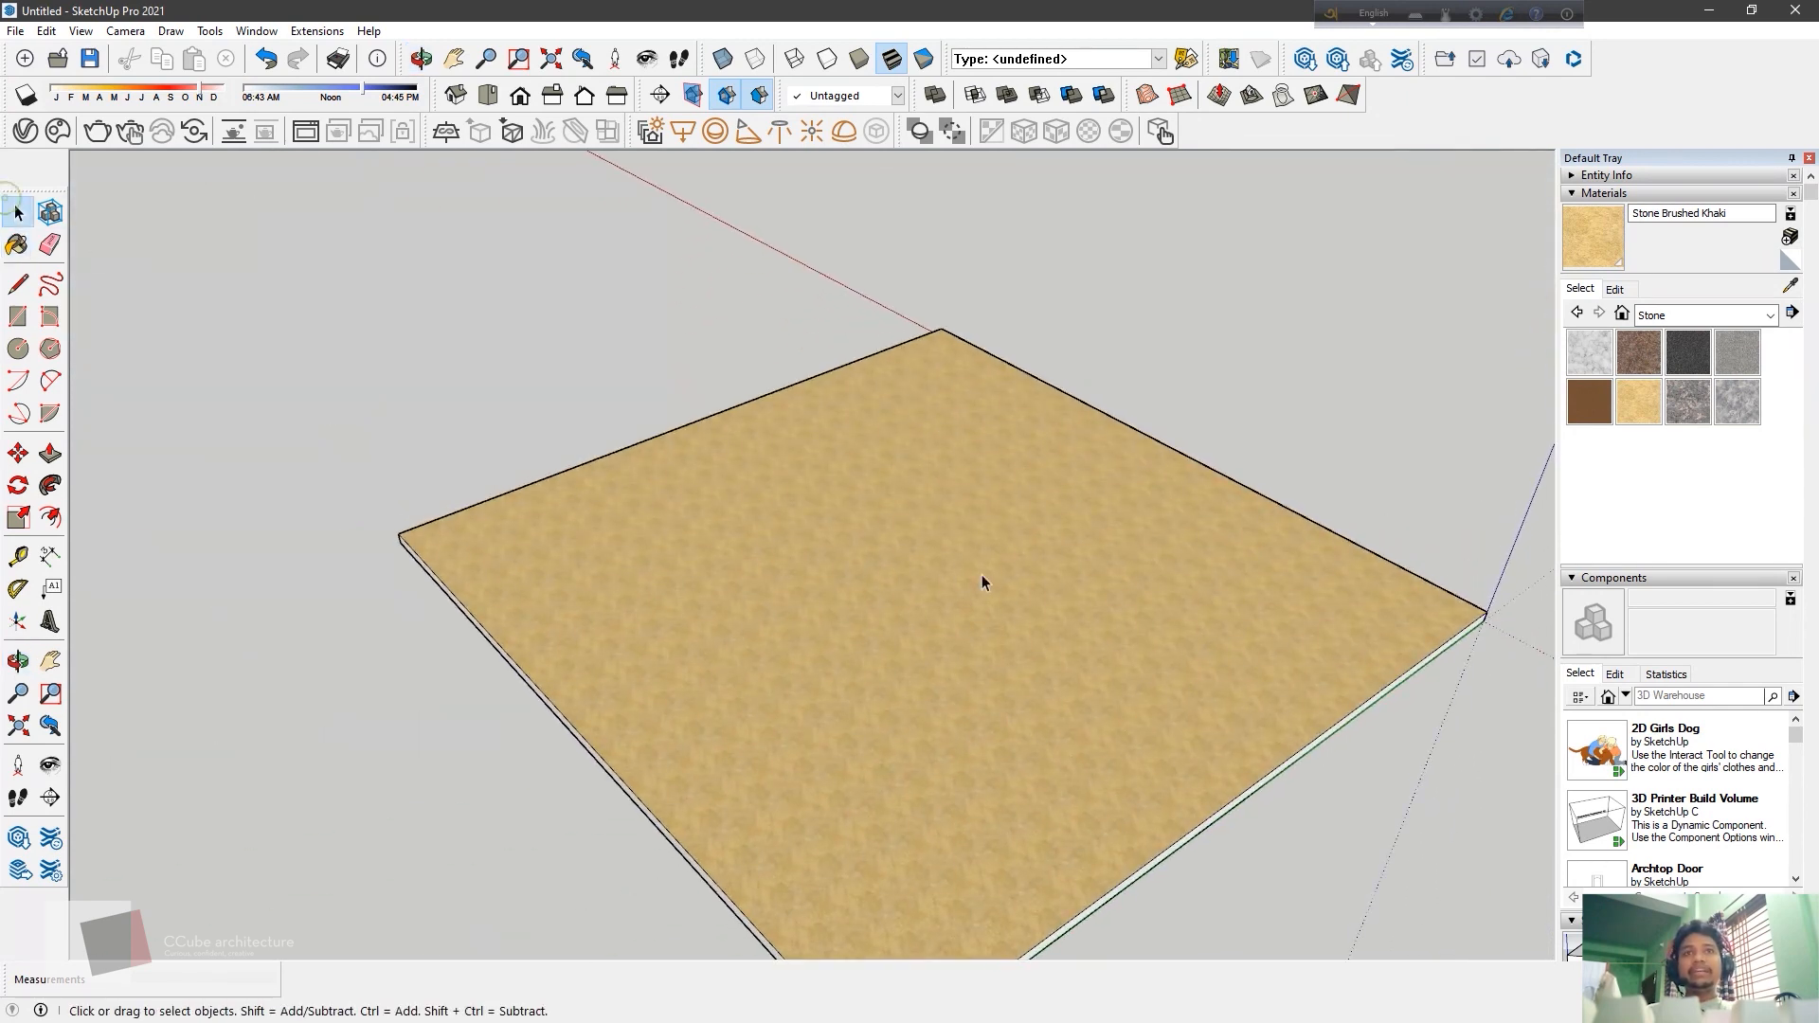
pyautogui.tripleClick(981, 574)
pyautogui.rightClick(815, 513)
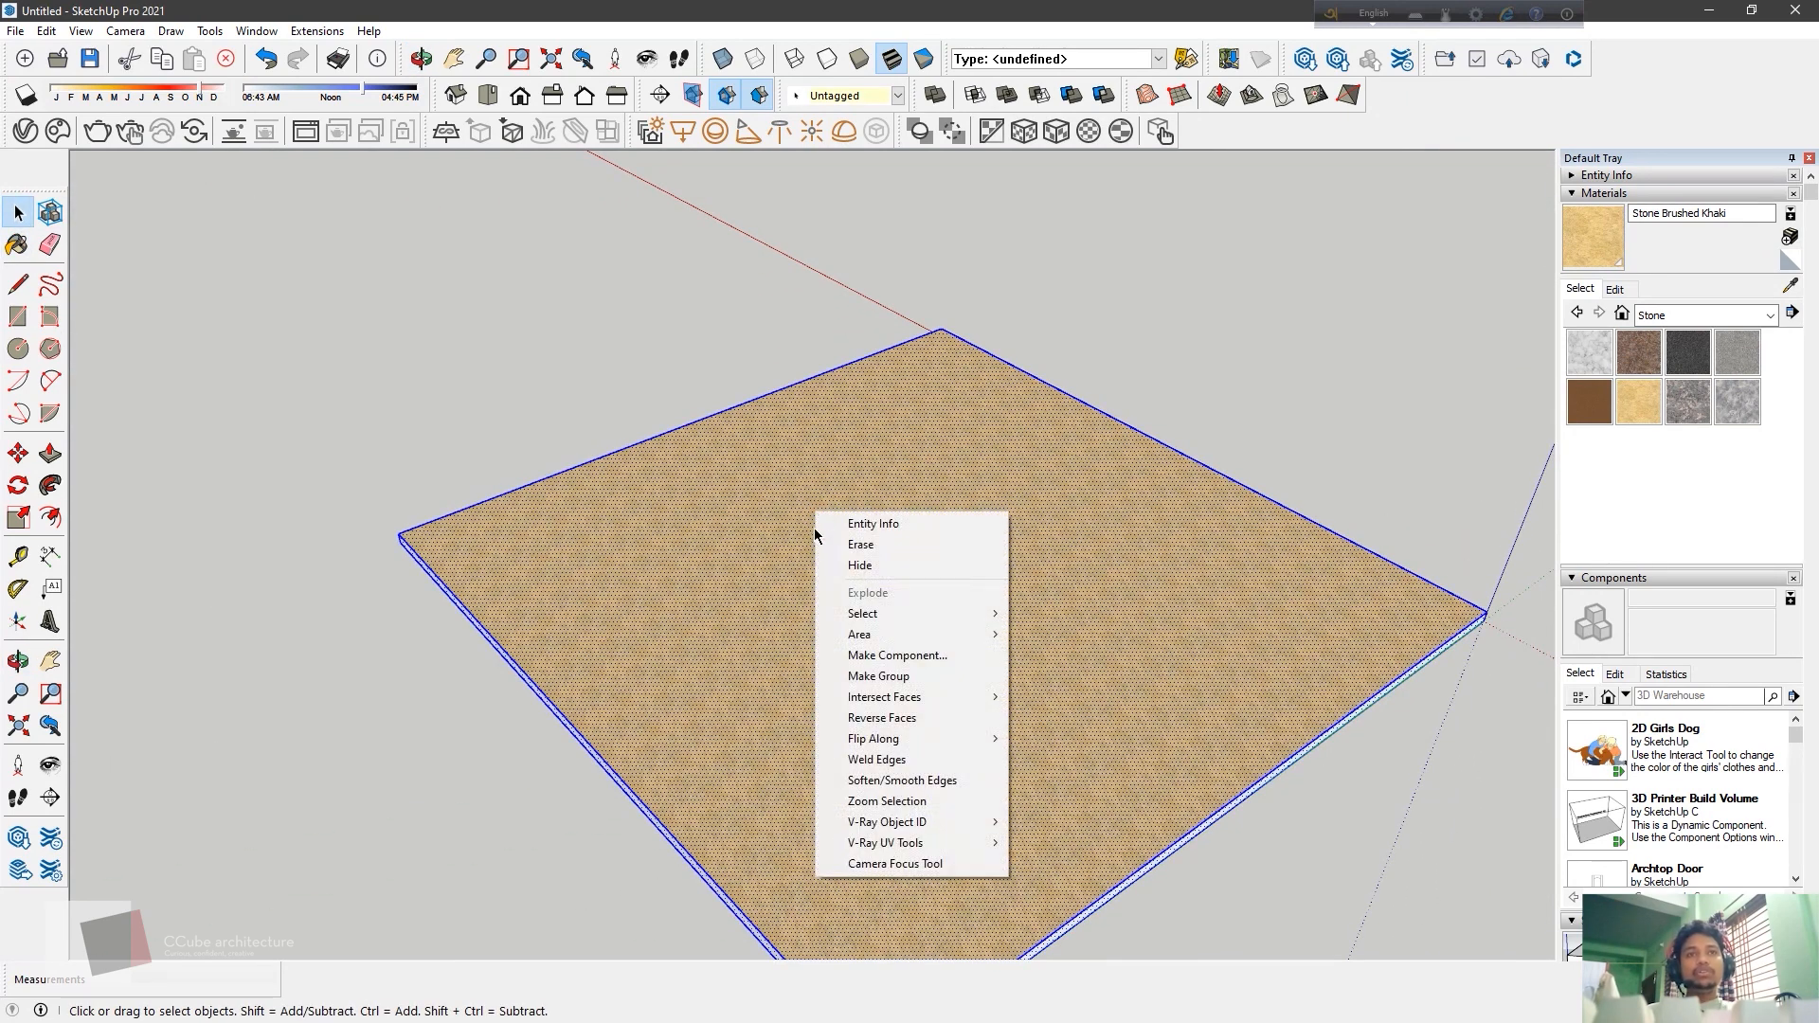
pyautogui.click(914, 656)
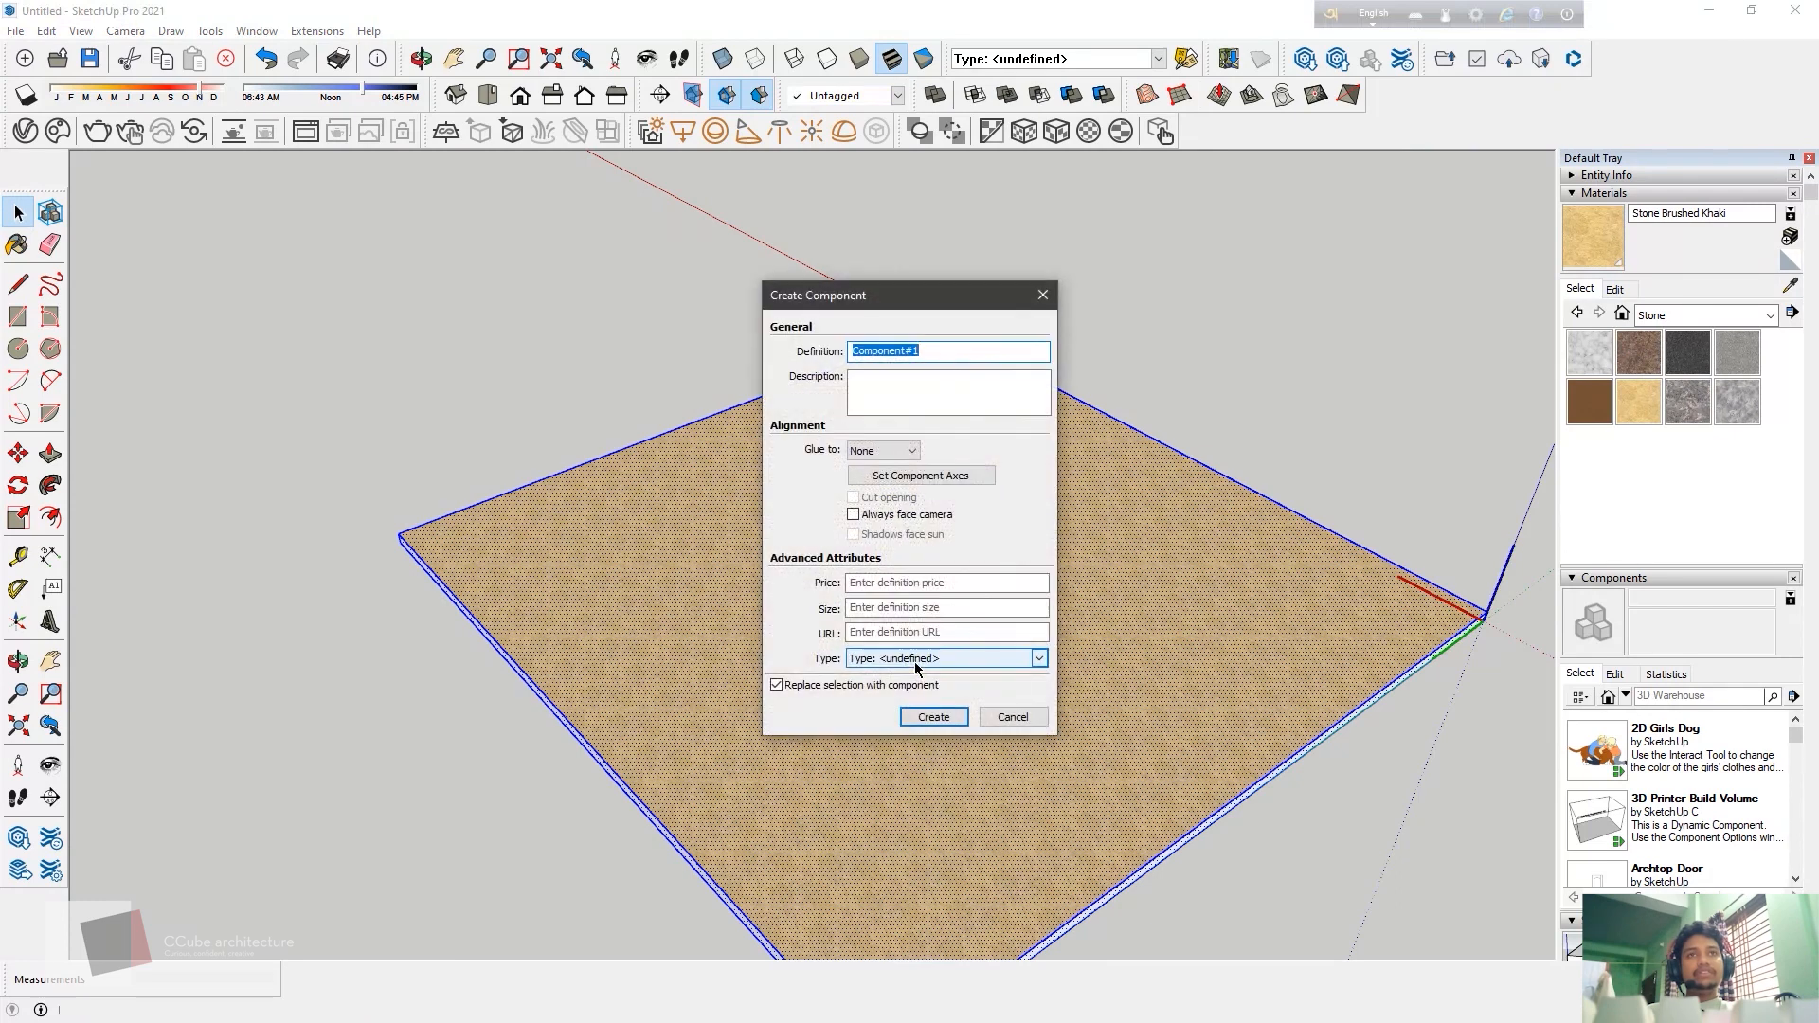
pyautogui.click(933, 716)
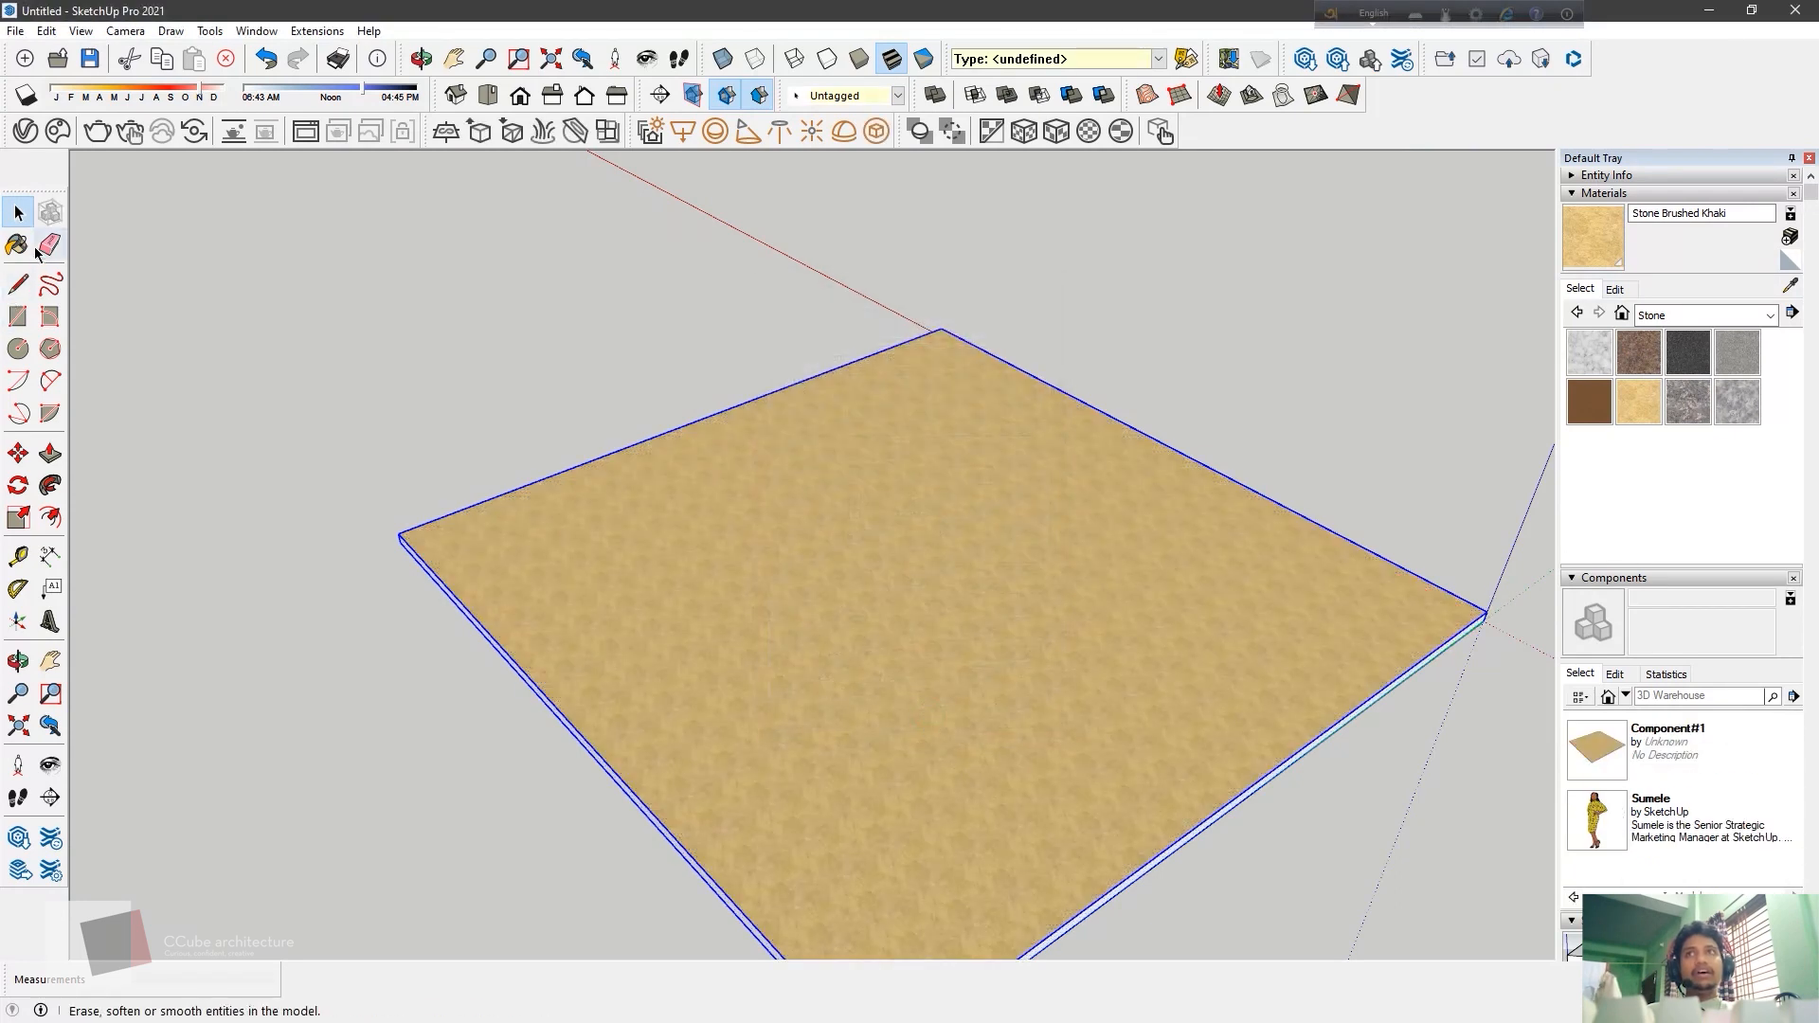
# Try painting the slab component with Stone Brushed Khaki, and undo both the paint and the component creation
pyautogui.click(17, 245)
pyautogui.moveTo(406, 499)
pyautogui.mouseDown(button='middle')
pyautogui.moveTo(837, 531)
pyautogui.moveTo(799, 285)
pyautogui.mouseUp(button='middle')
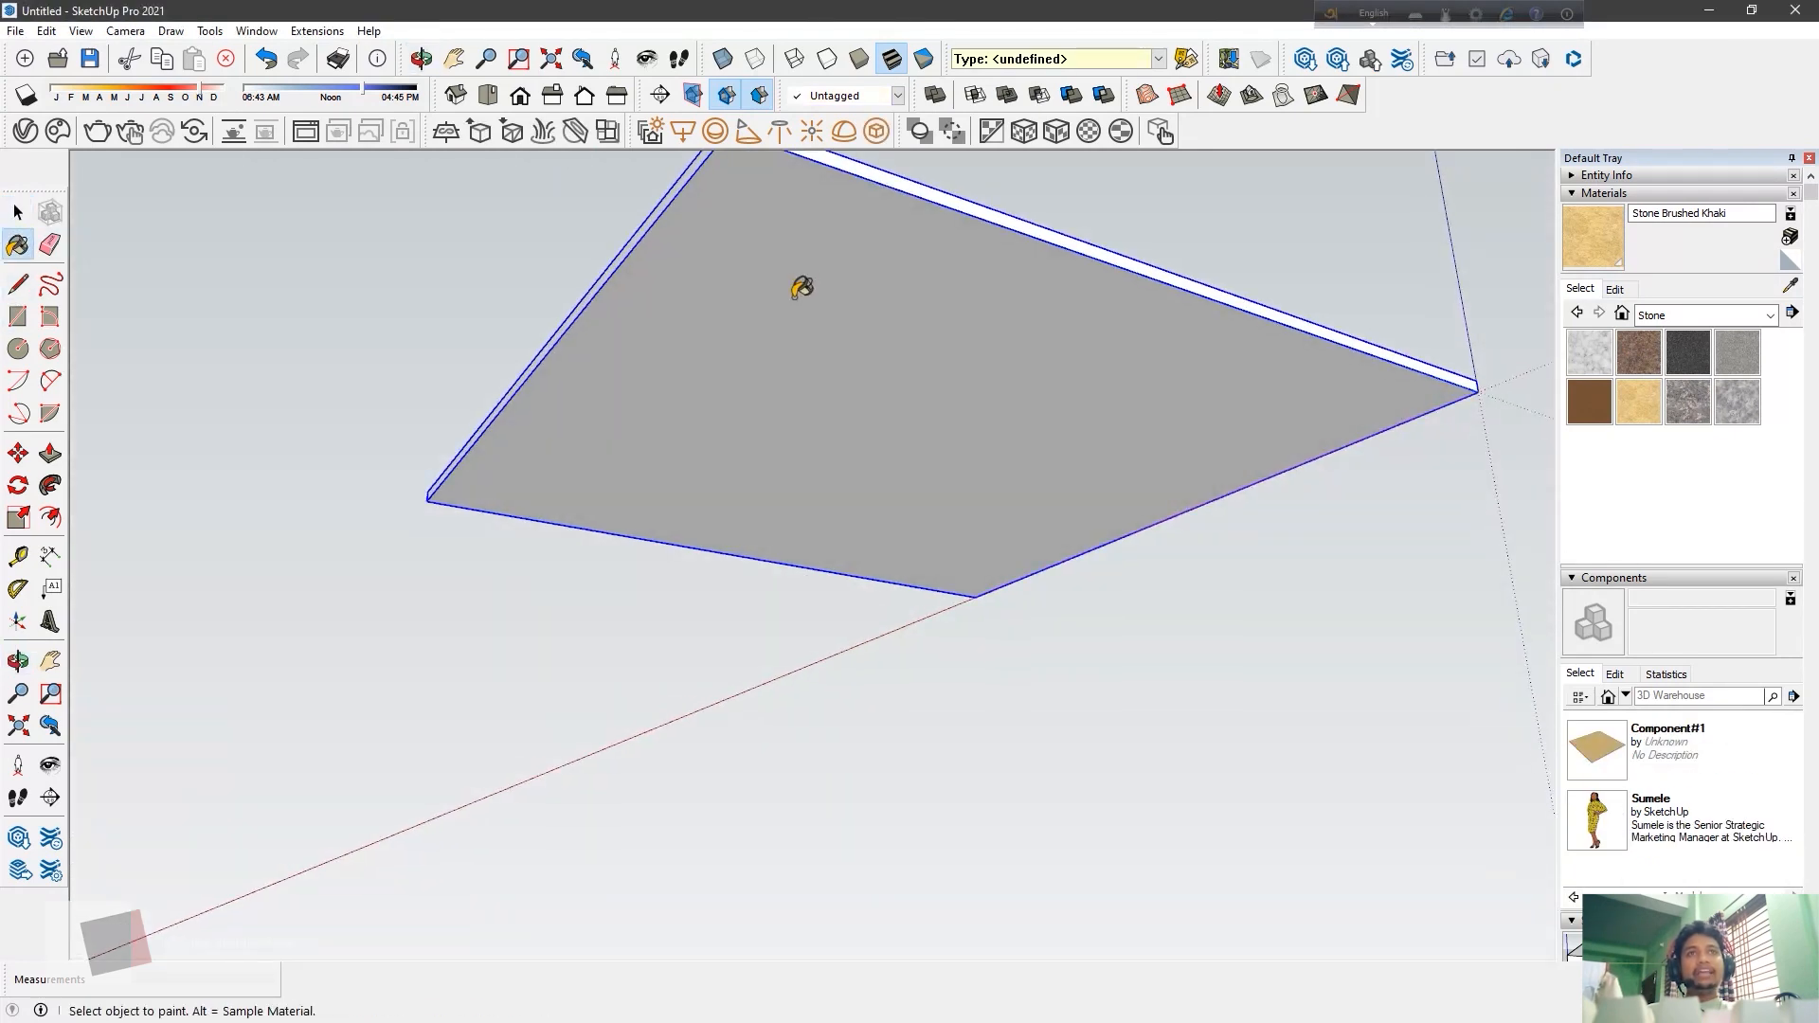
pyautogui.click(694, 366)
pyautogui.moveTo(691, 377)
pyautogui.mouseDown(button='middle')
pyautogui.moveTo(735, 435)
pyautogui.moveTo(474, 662)
pyautogui.moveTo(842, 695)
pyautogui.mouseUp(button='middle')
pyautogui.hotkey('ctrl', 'z')
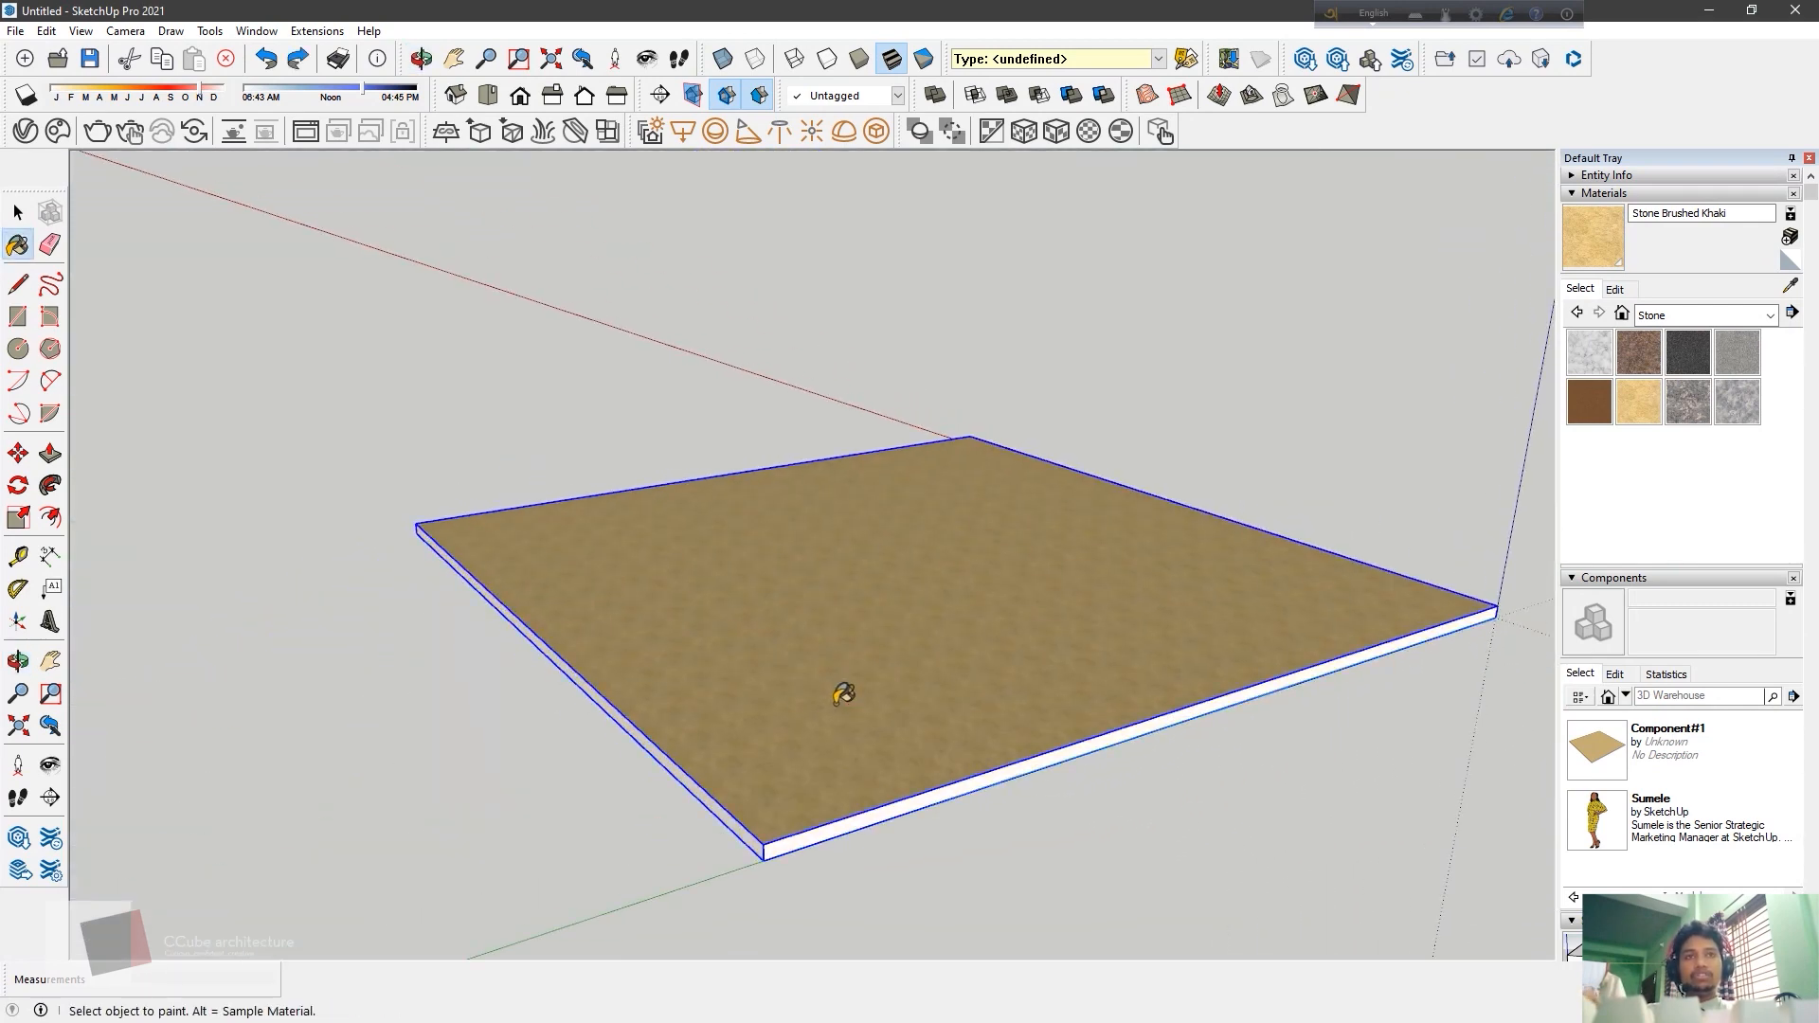
pyautogui.click(18, 208)
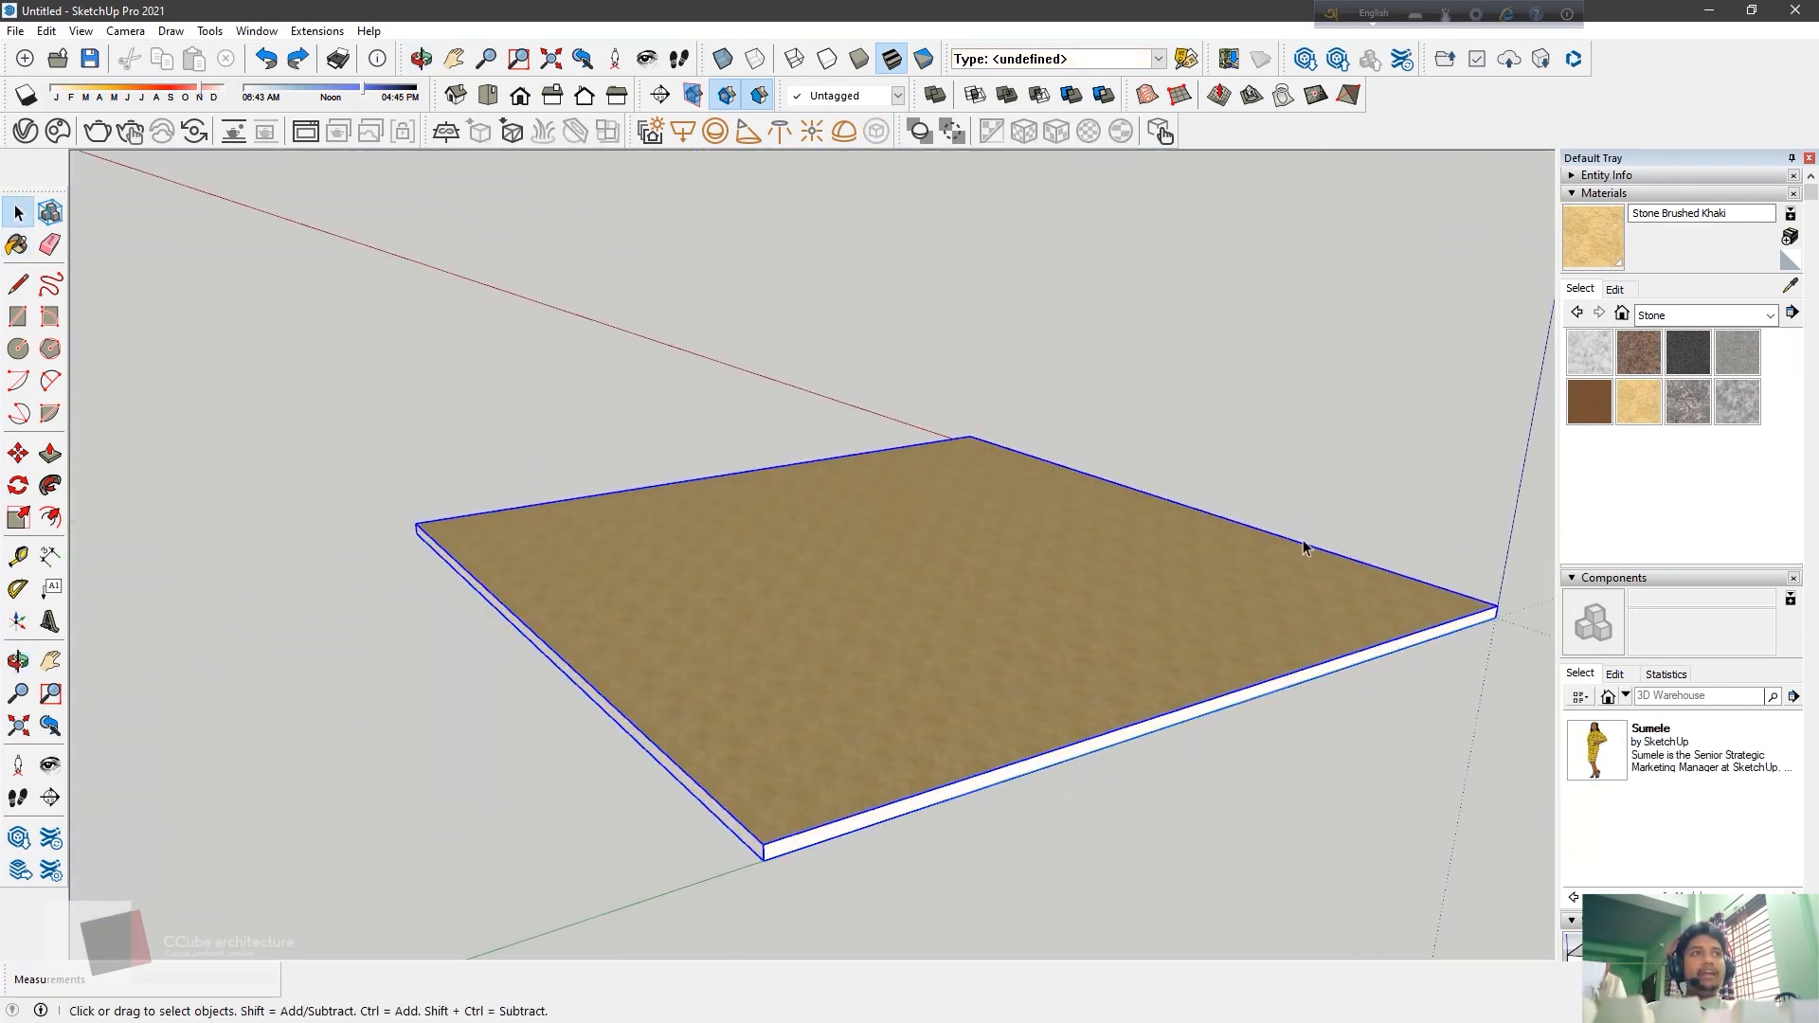
# Paint the slab's top face with Granite Brown and turn the entire slab into a component with the default settings
pyautogui.click(1631, 354)
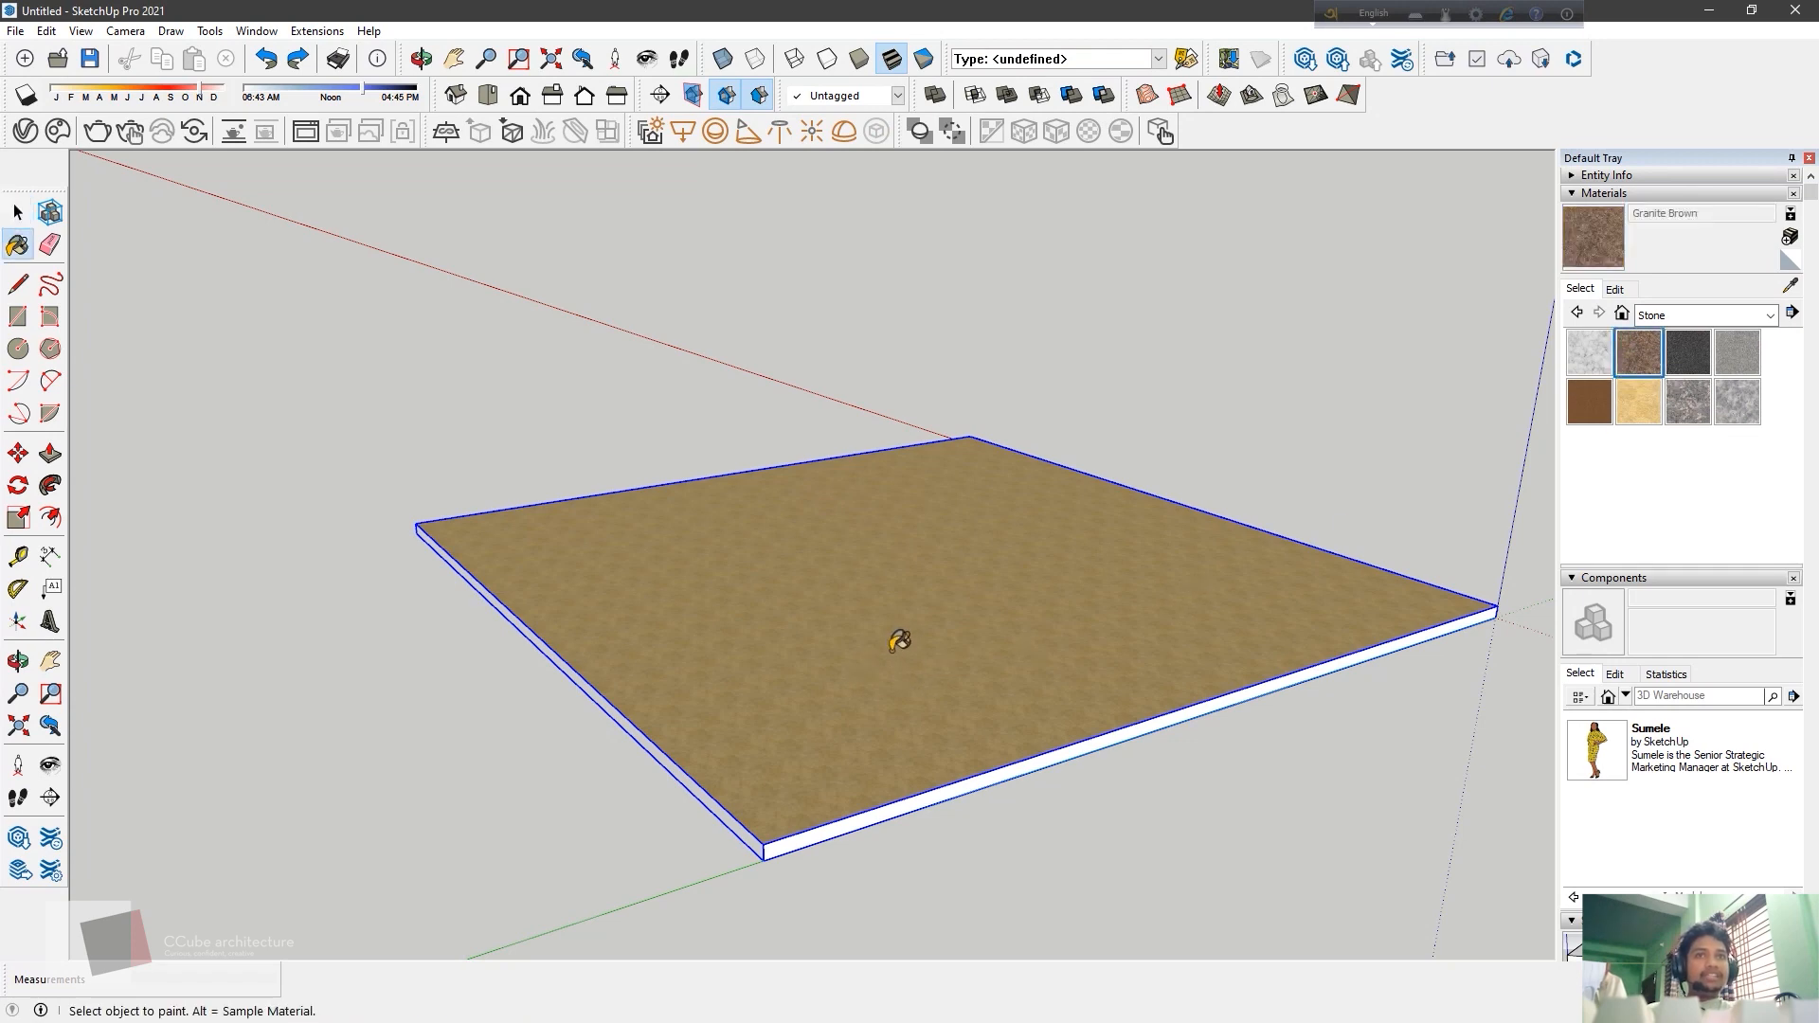
pyautogui.click(898, 608)
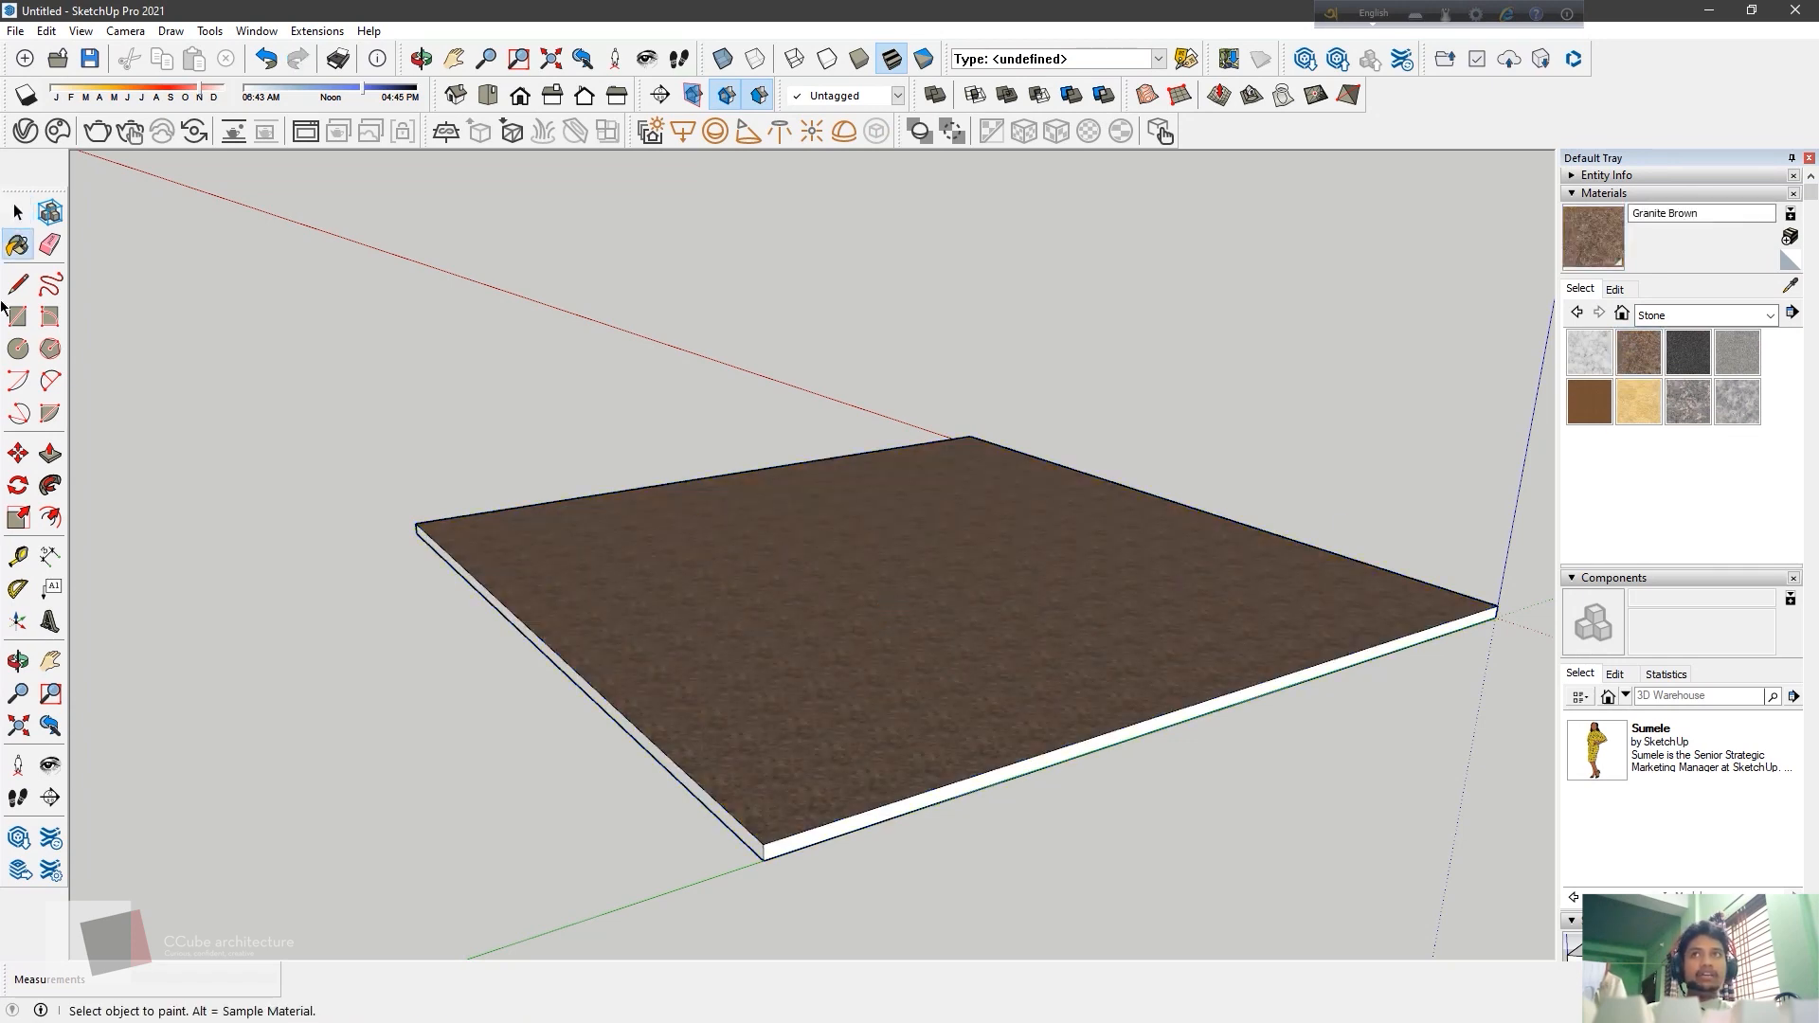
pyautogui.click(18, 212)
pyautogui.click(919, 658)
pyautogui.rightClick(822, 565)
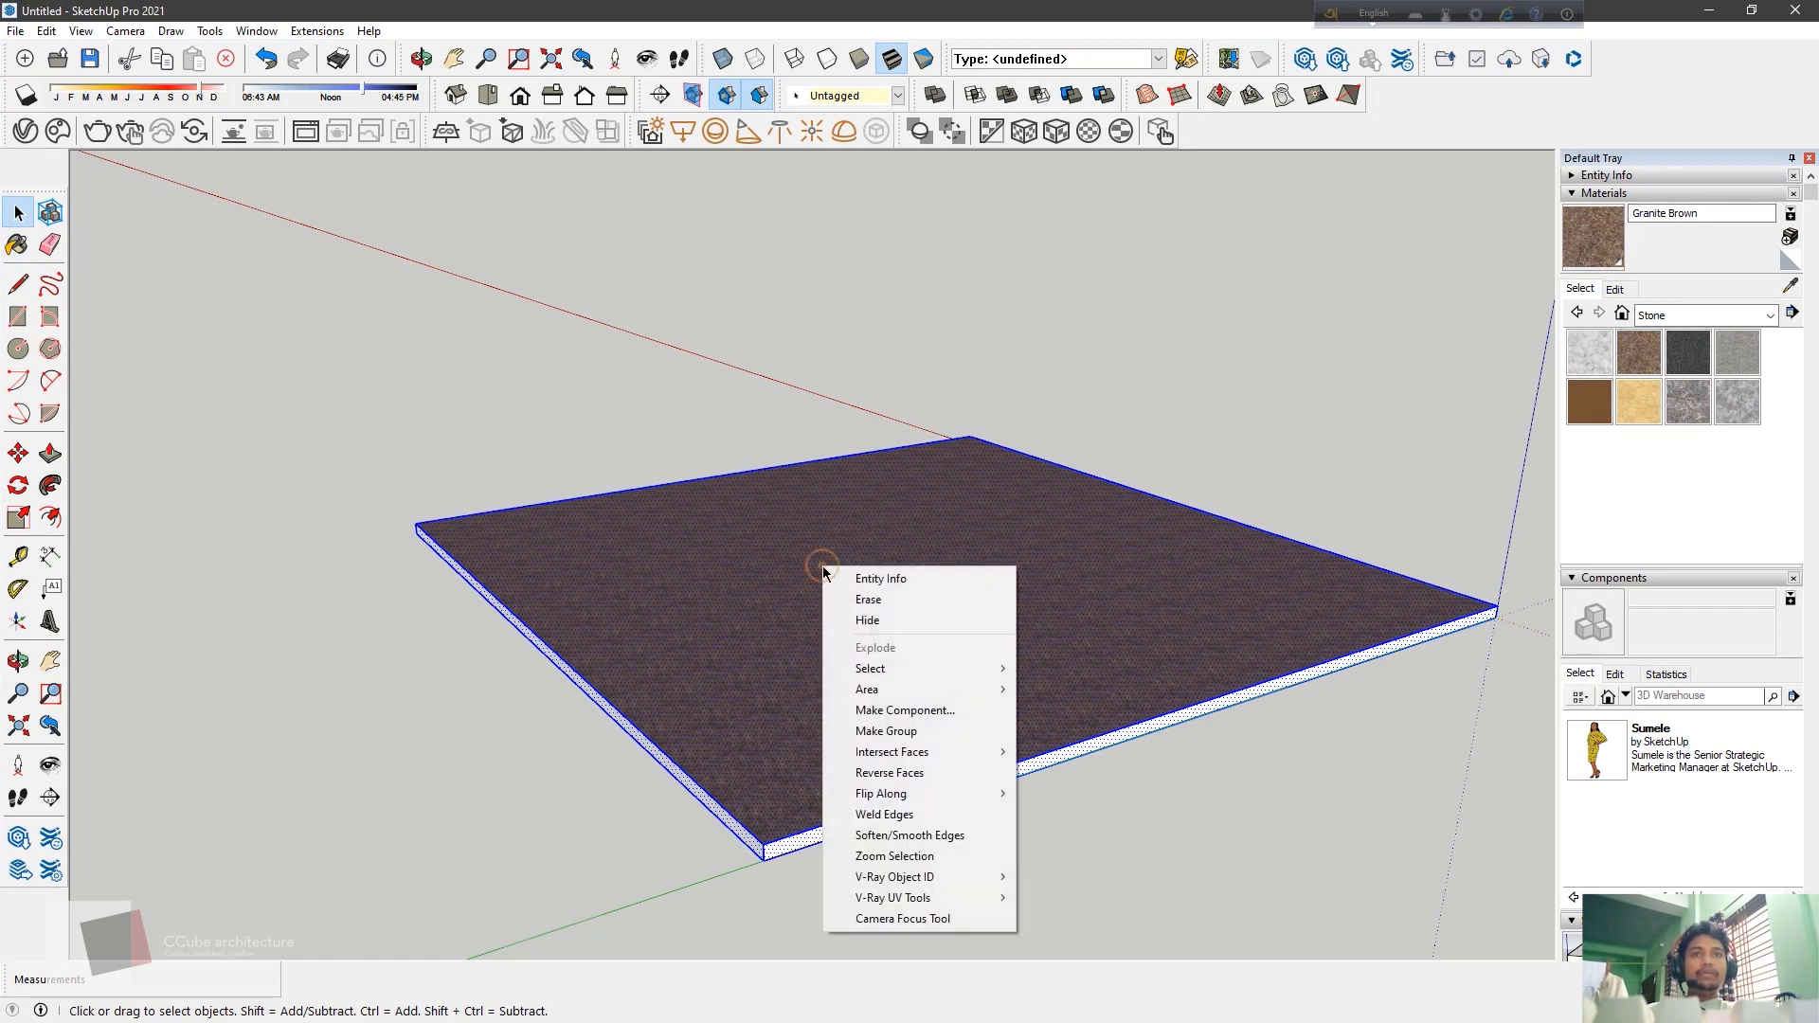
pyautogui.click(904, 709)
pyautogui.click(936, 719)
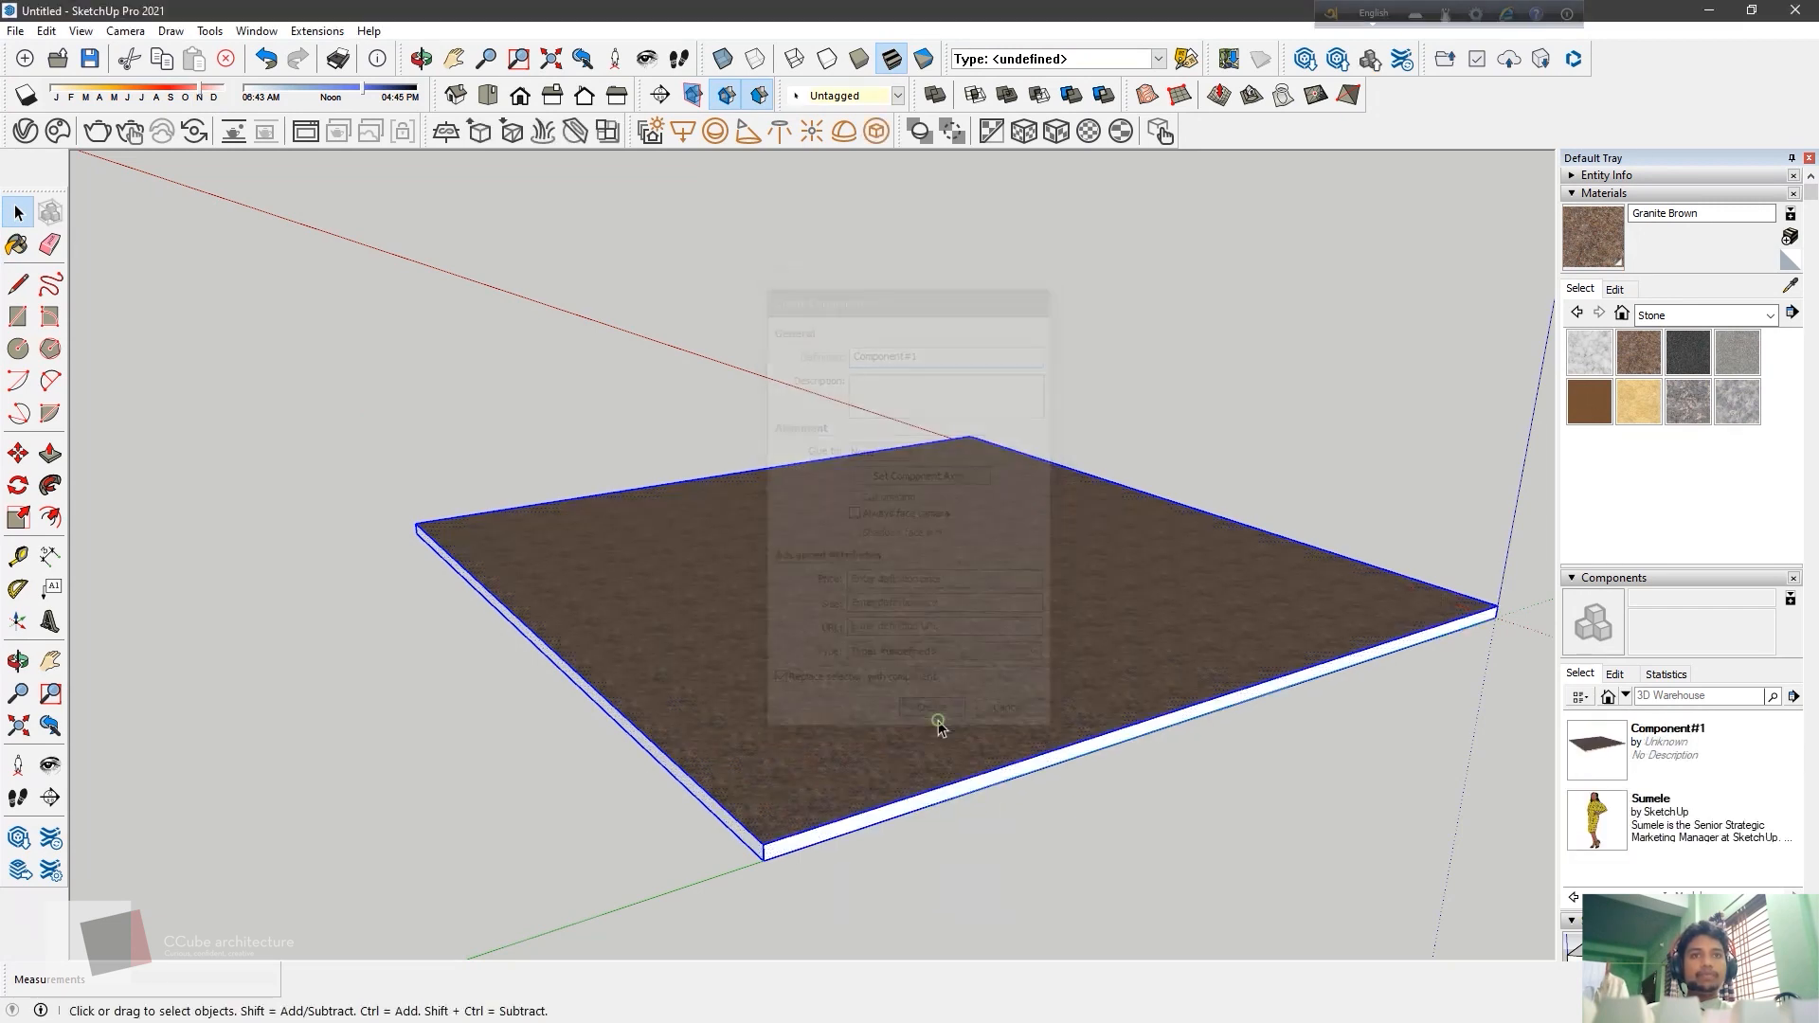
pyautogui.click(481, 714)
# Paint the slab component with Stone Marble and inspect its sides, underside and top face
pyautogui.click(1702, 422)
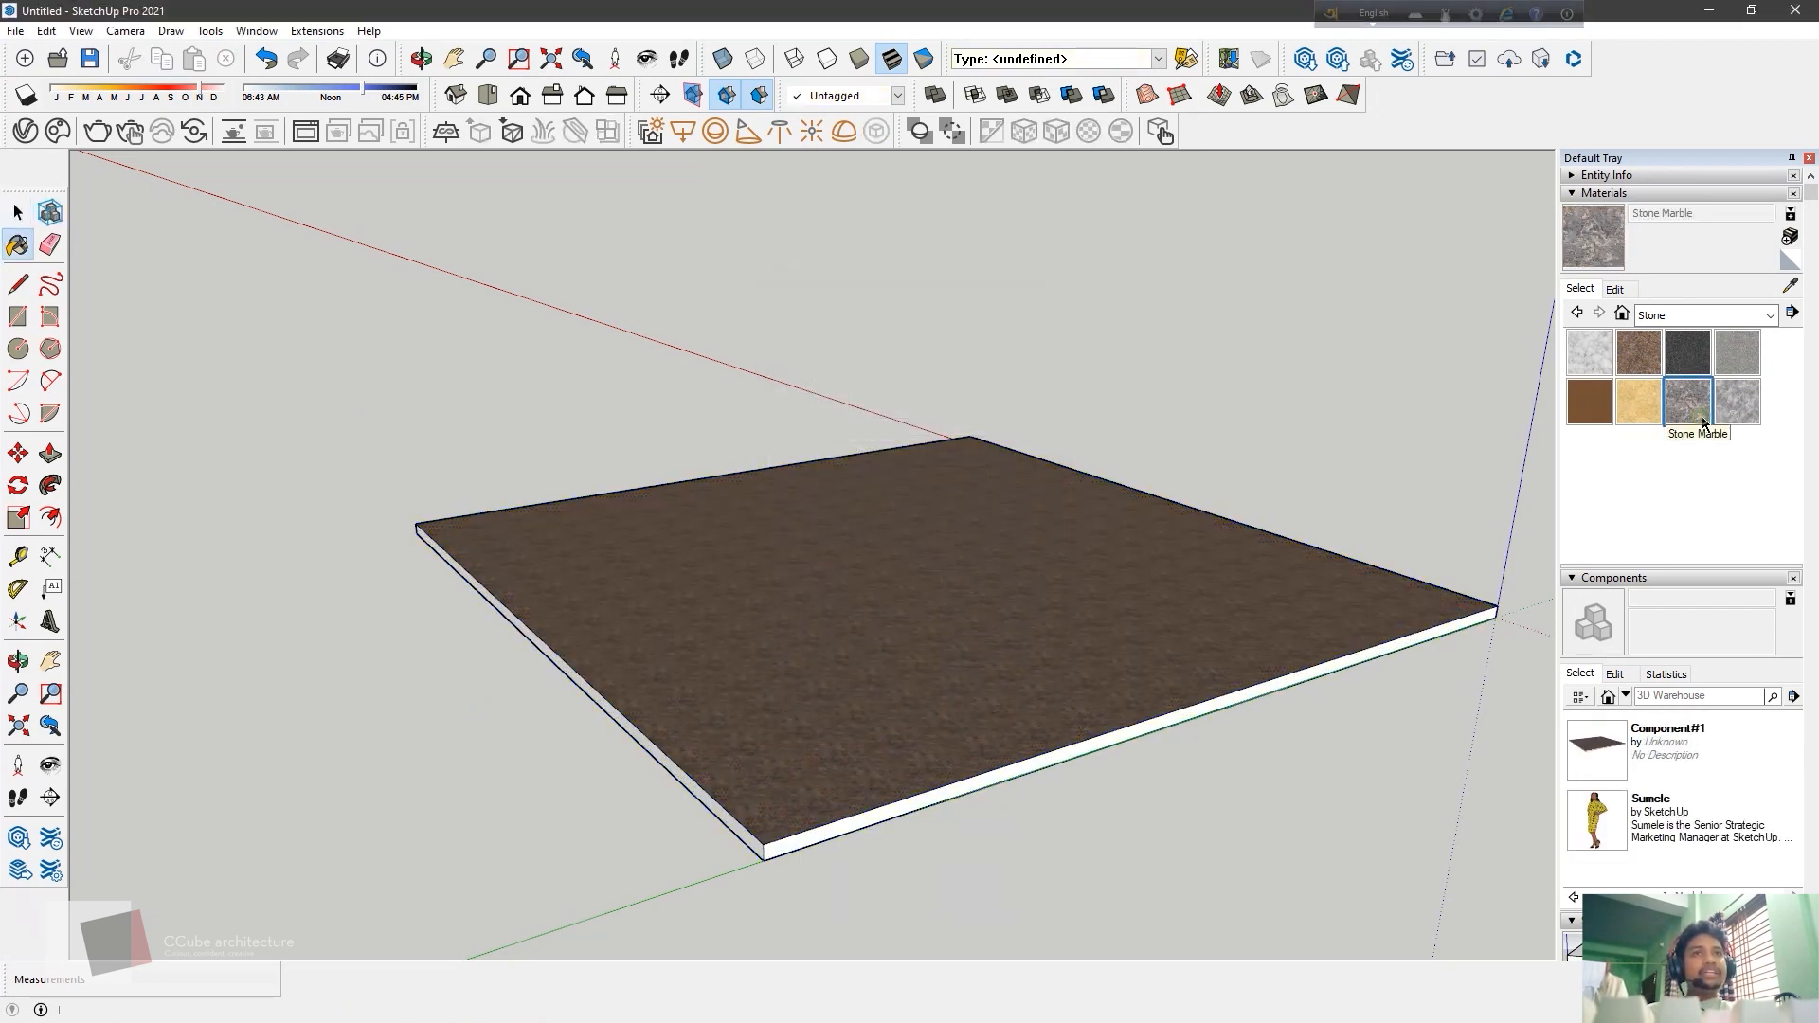
pyautogui.click(787, 627)
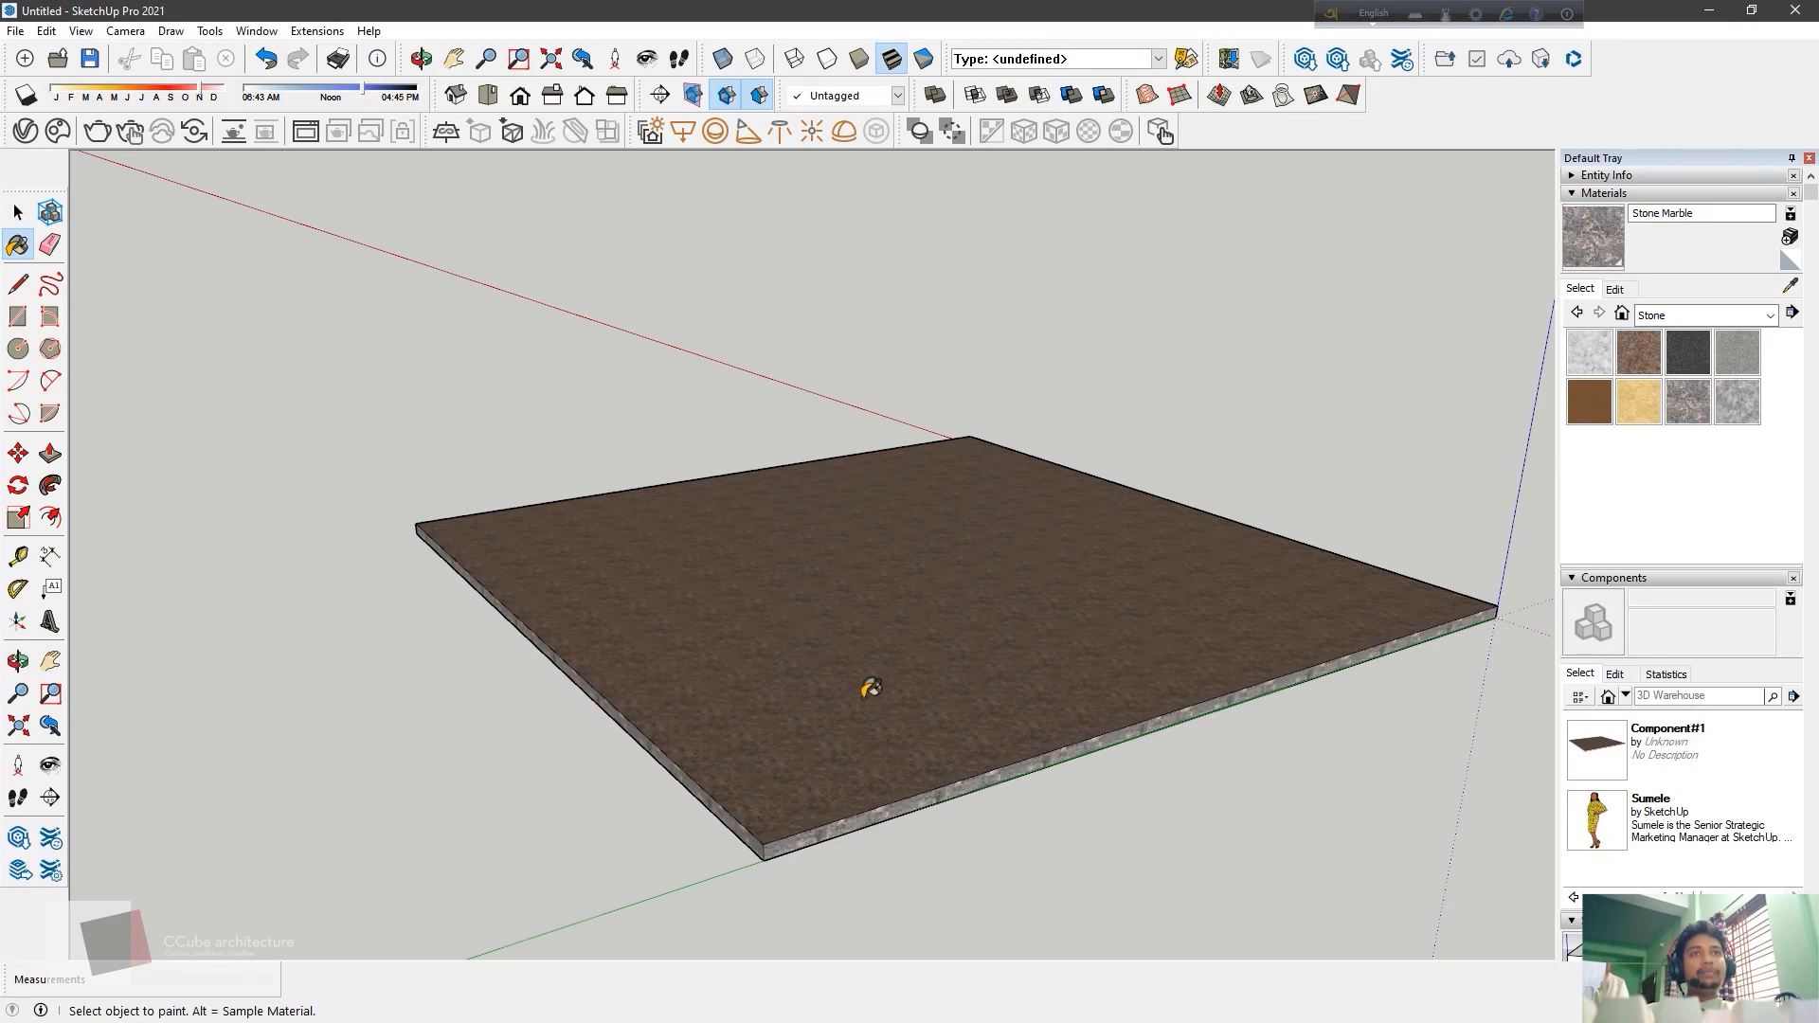
pyautogui.moveTo(870, 688); pyautogui.dragTo(859, 280, button='middle')
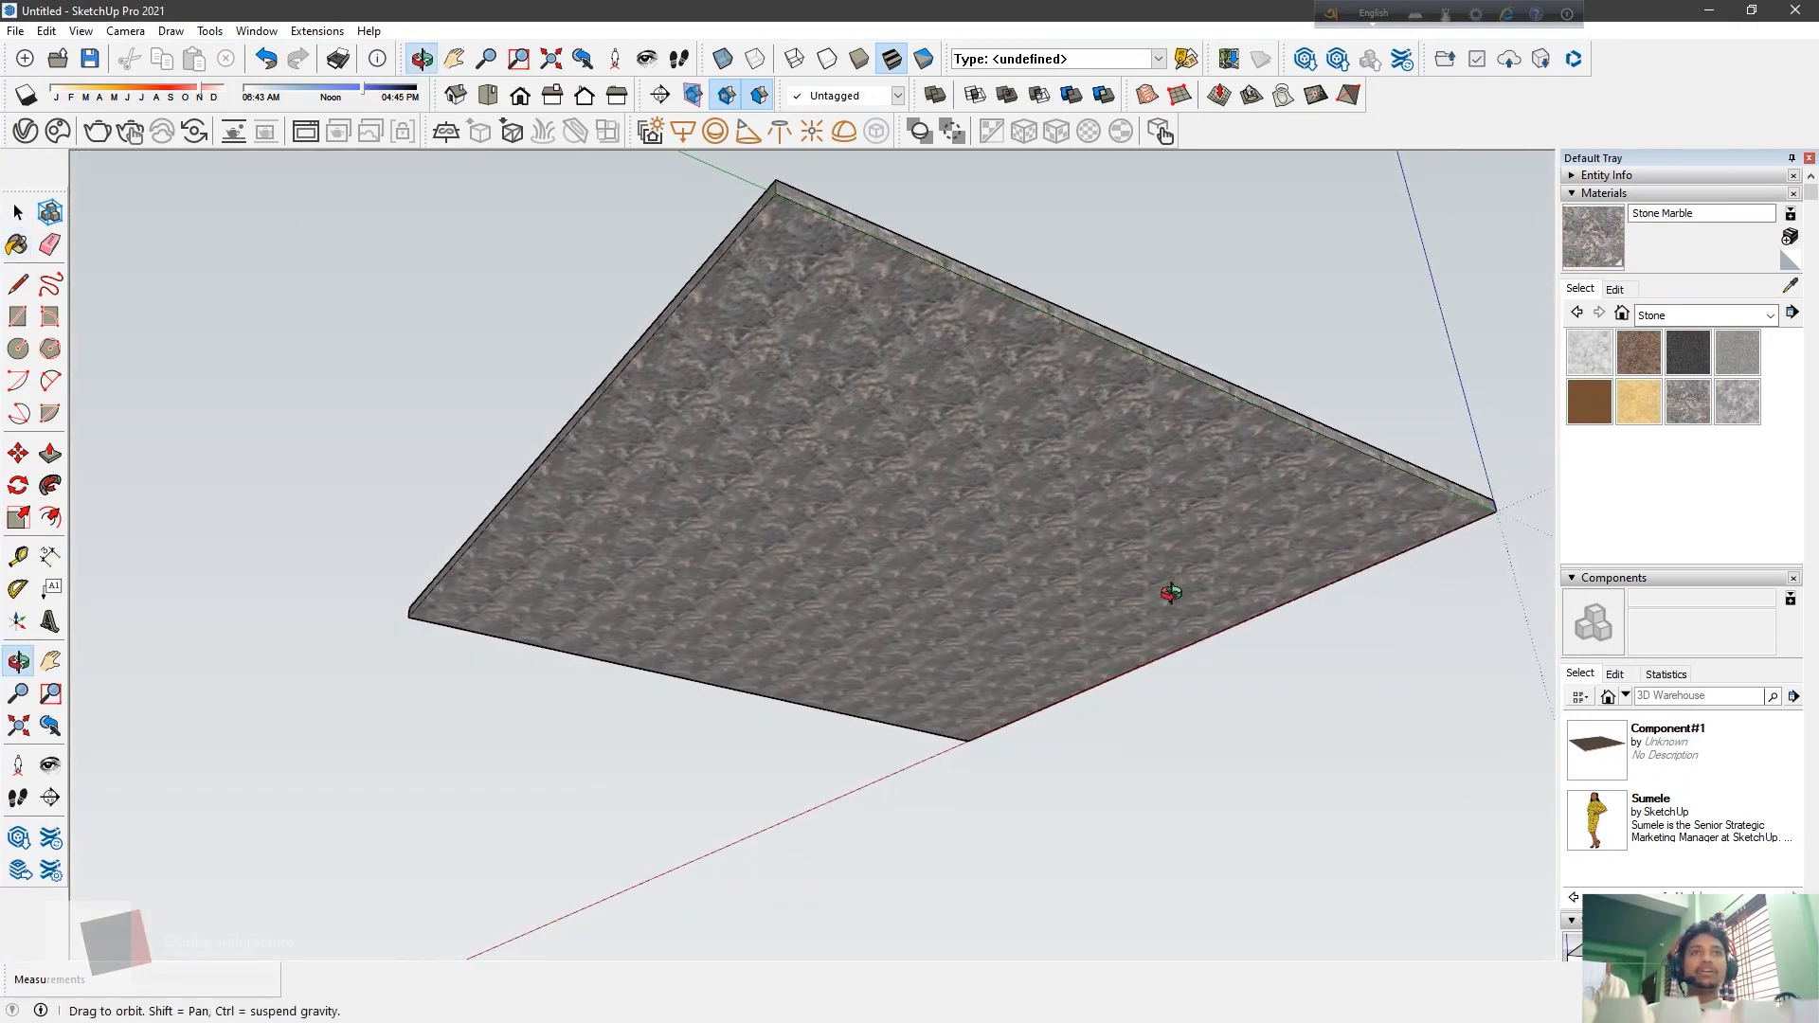
pyautogui.moveTo(1171, 592)
pyautogui.mouseDown(button='middle')
pyautogui.moveTo(889, 612)
pyautogui.moveTo(910, 572)
pyautogui.mouseUp(button='middle')
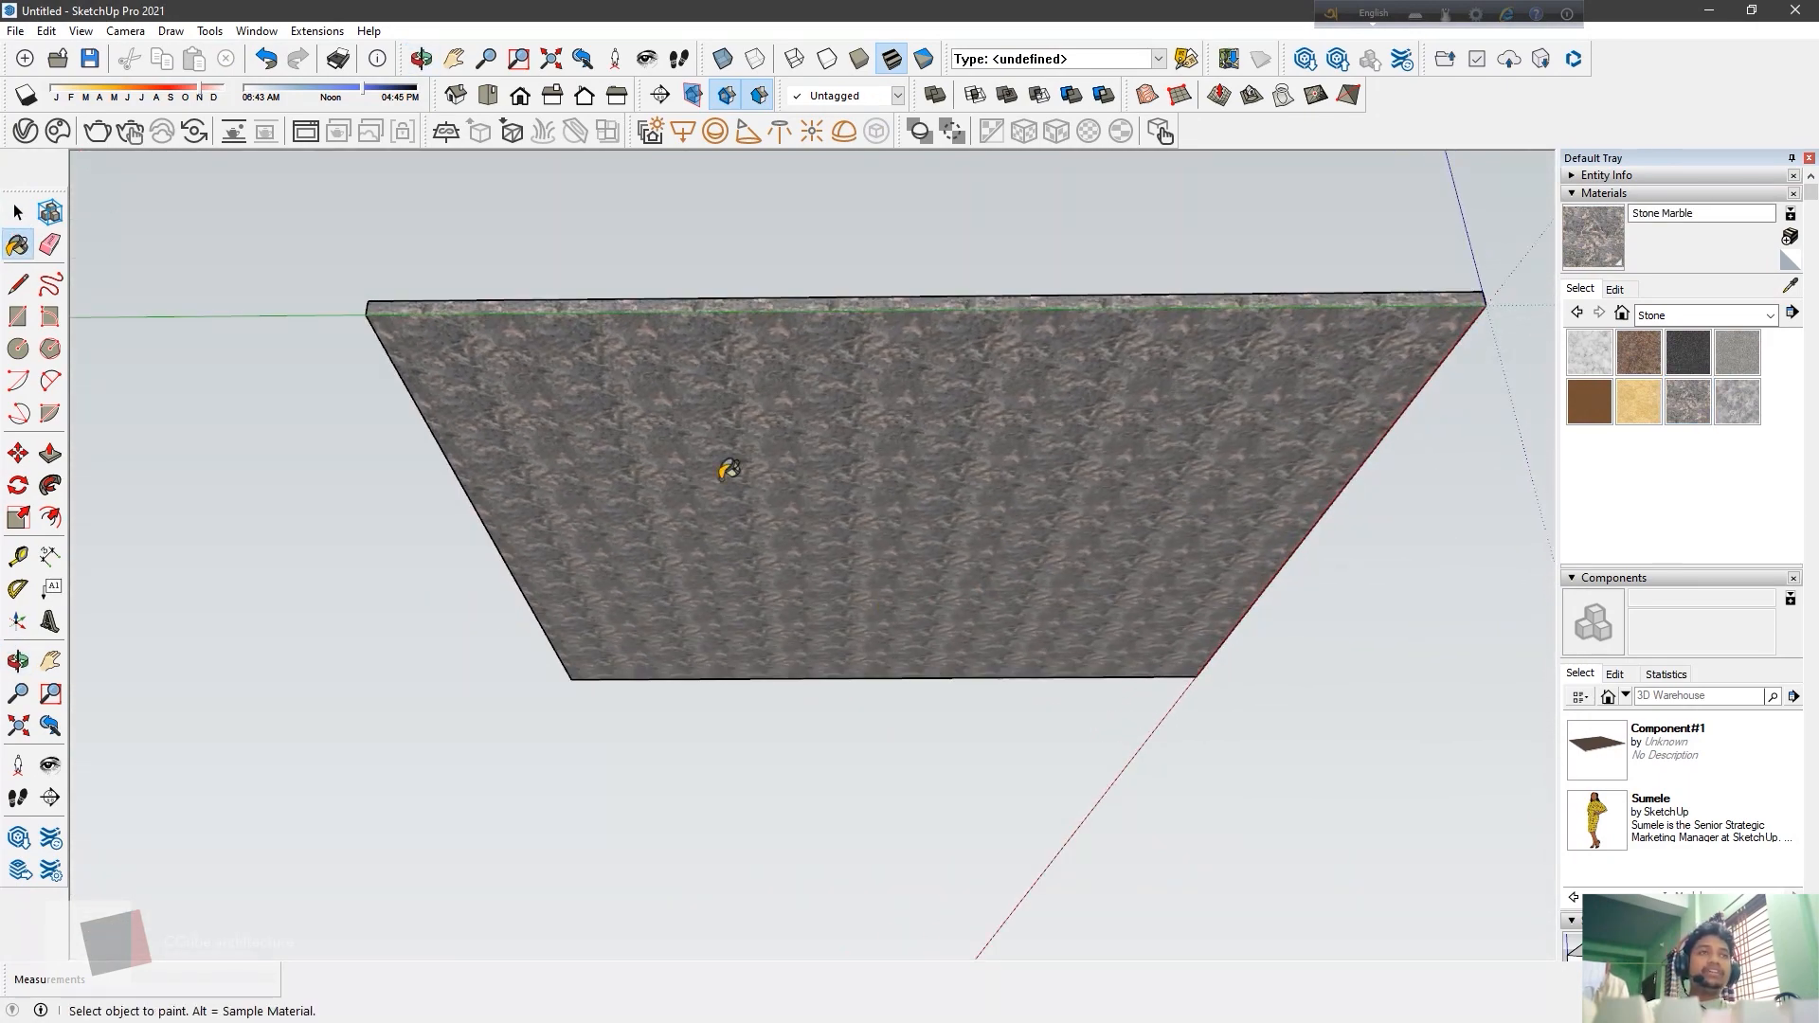
pyautogui.moveTo(629, 466)
pyautogui.mouseDown(button='middle')
pyautogui.moveTo(1010, 650)
pyautogui.moveTo(858, 667)
pyautogui.moveTo(898, 656)
pyautogui.mouseUp(button='middle')
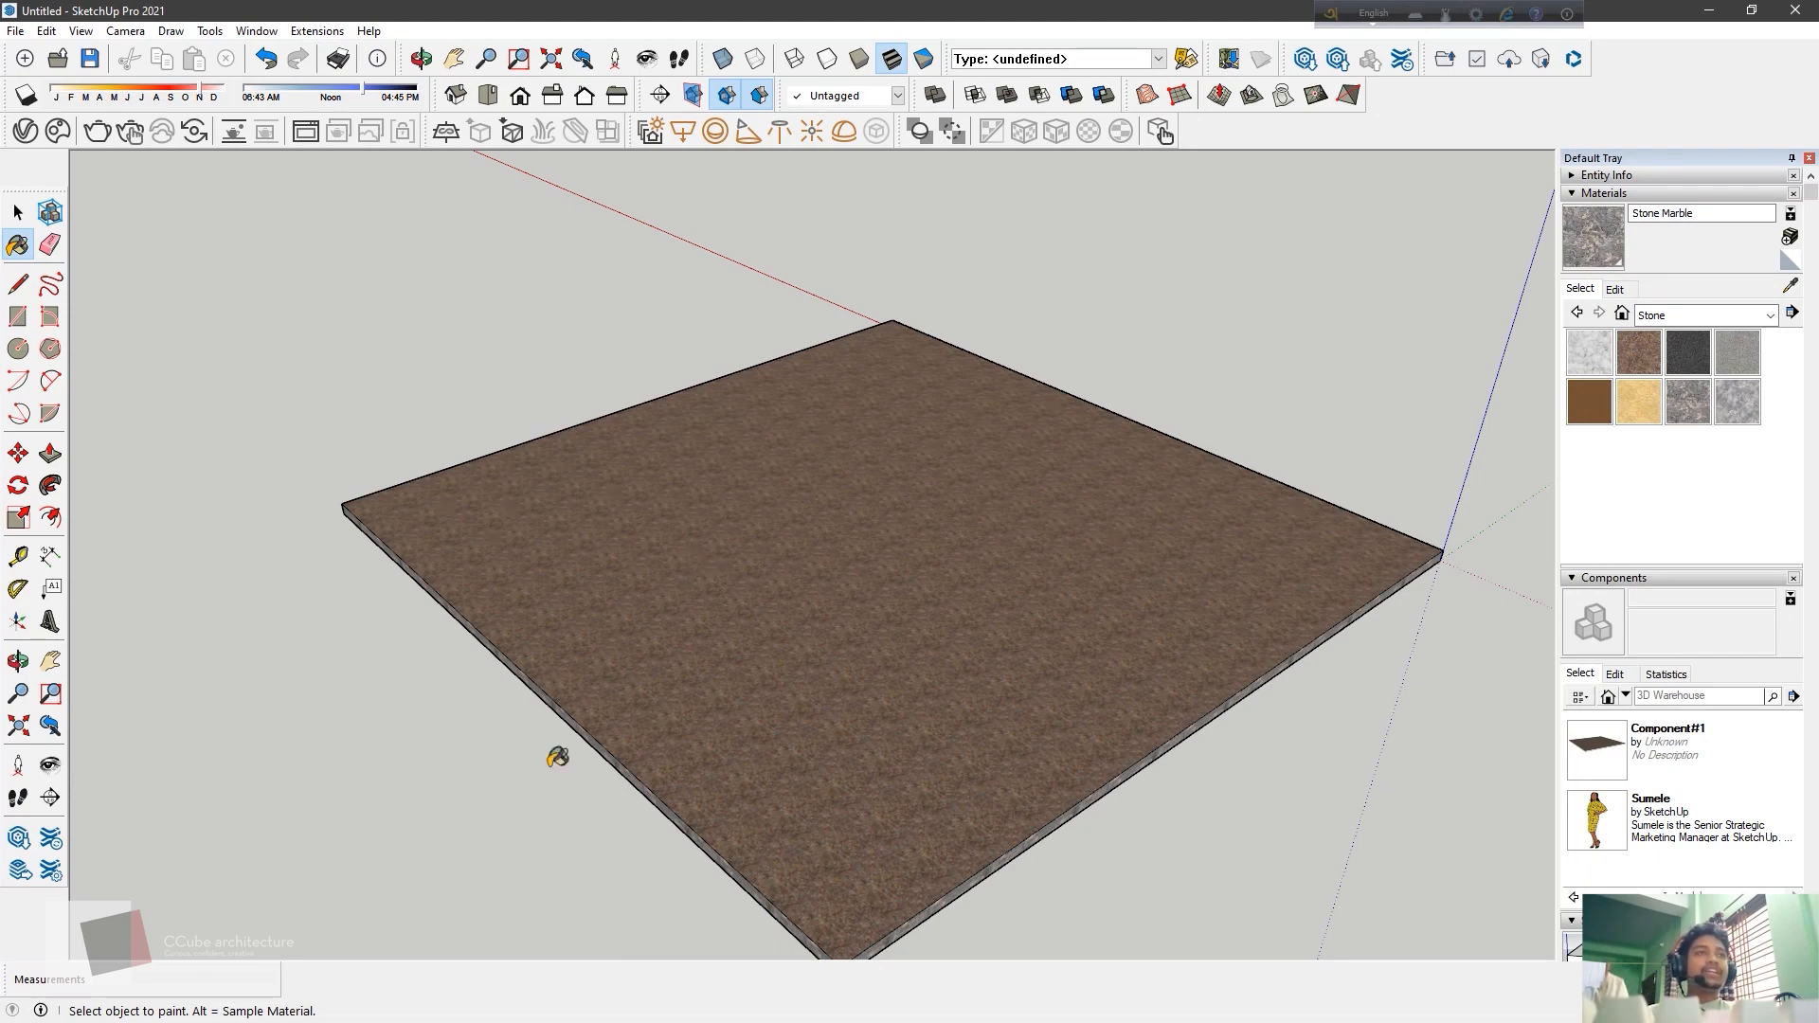
pyautogui.scroll(3, 842, 712)
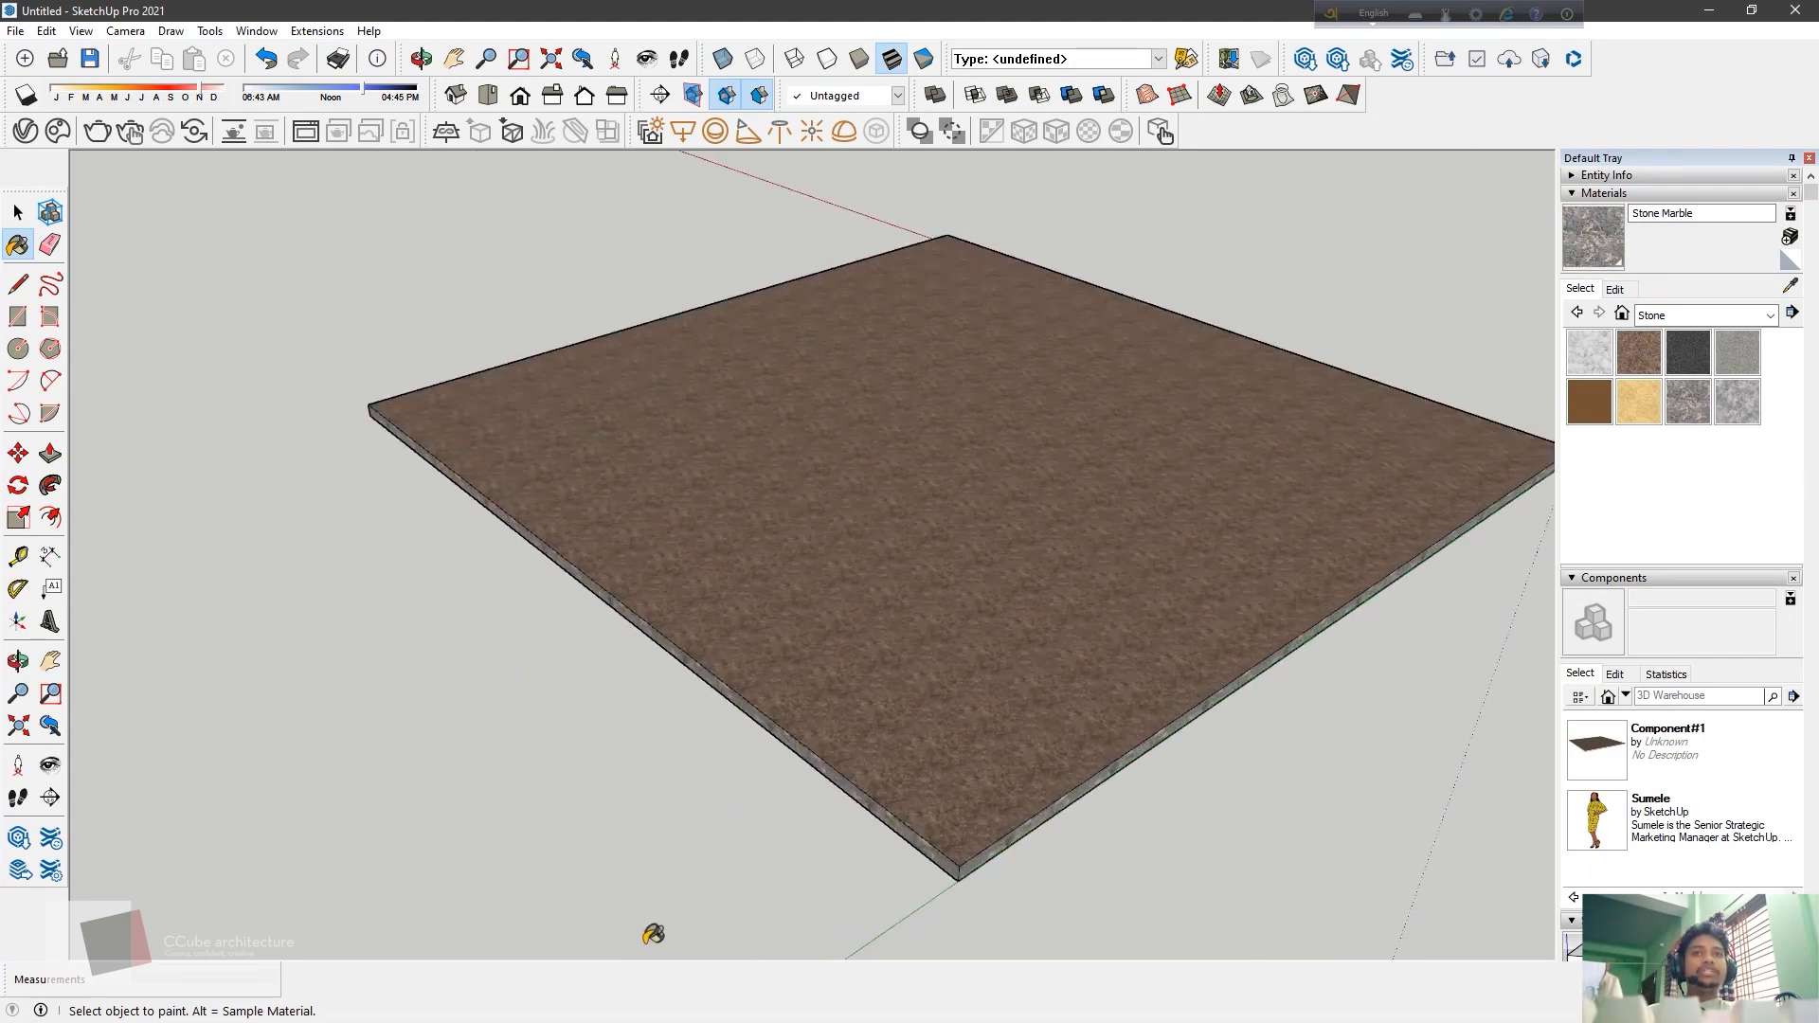
pyautogui.scroll(-3, 1015, 857)
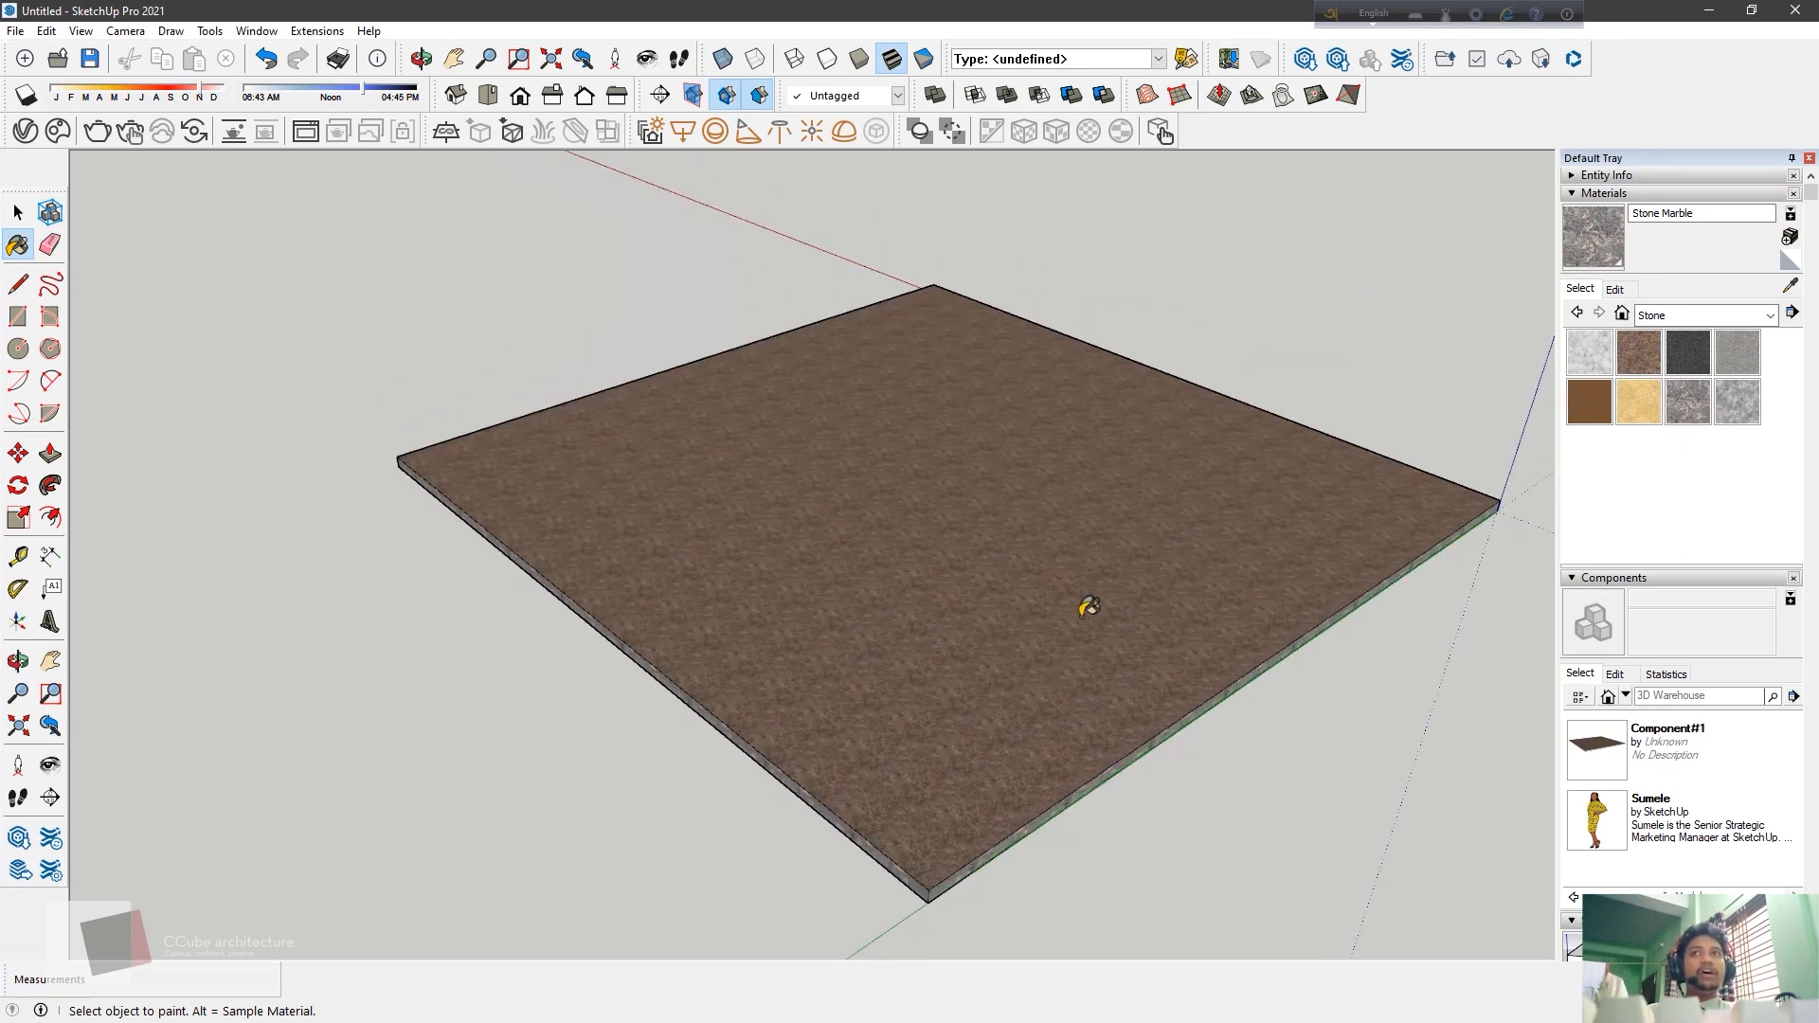
# Open the slab component for editing and paint two adjacent side faces with Granite Dark Gray
pyautogui.click(18, 212)
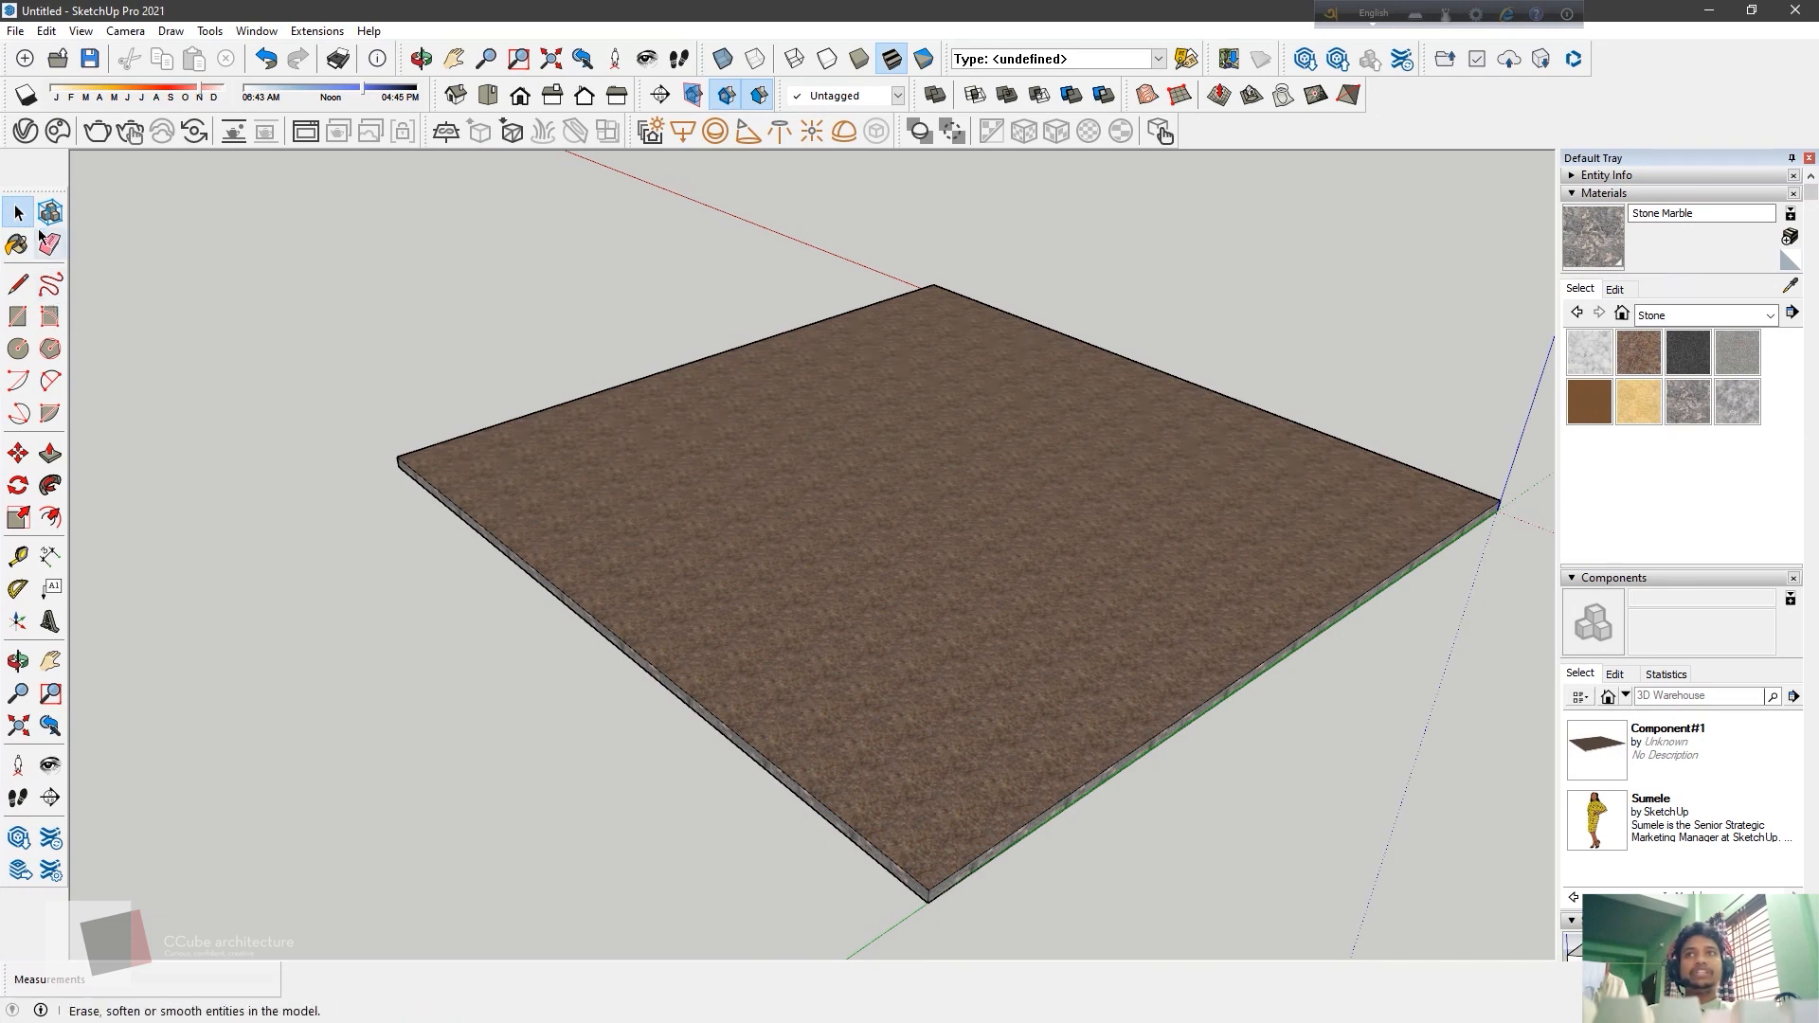
pyautogui.click(833, 518)
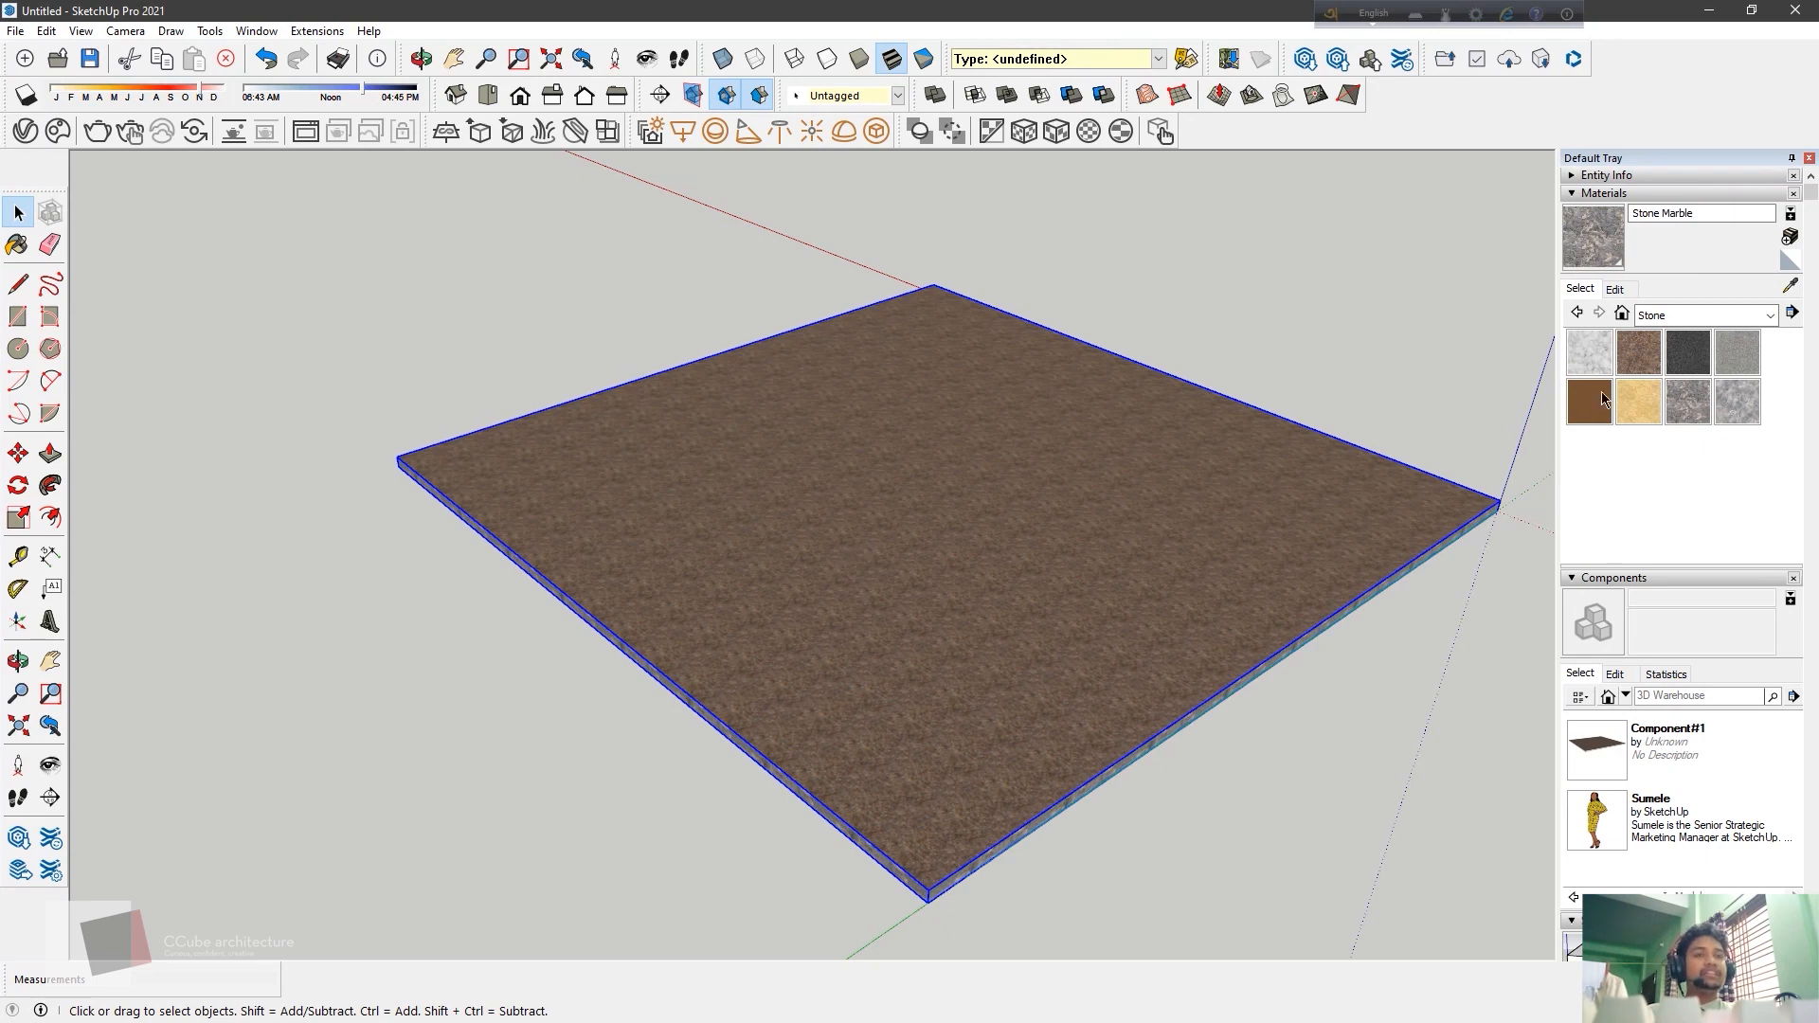
pyautogui.click(426, 662)
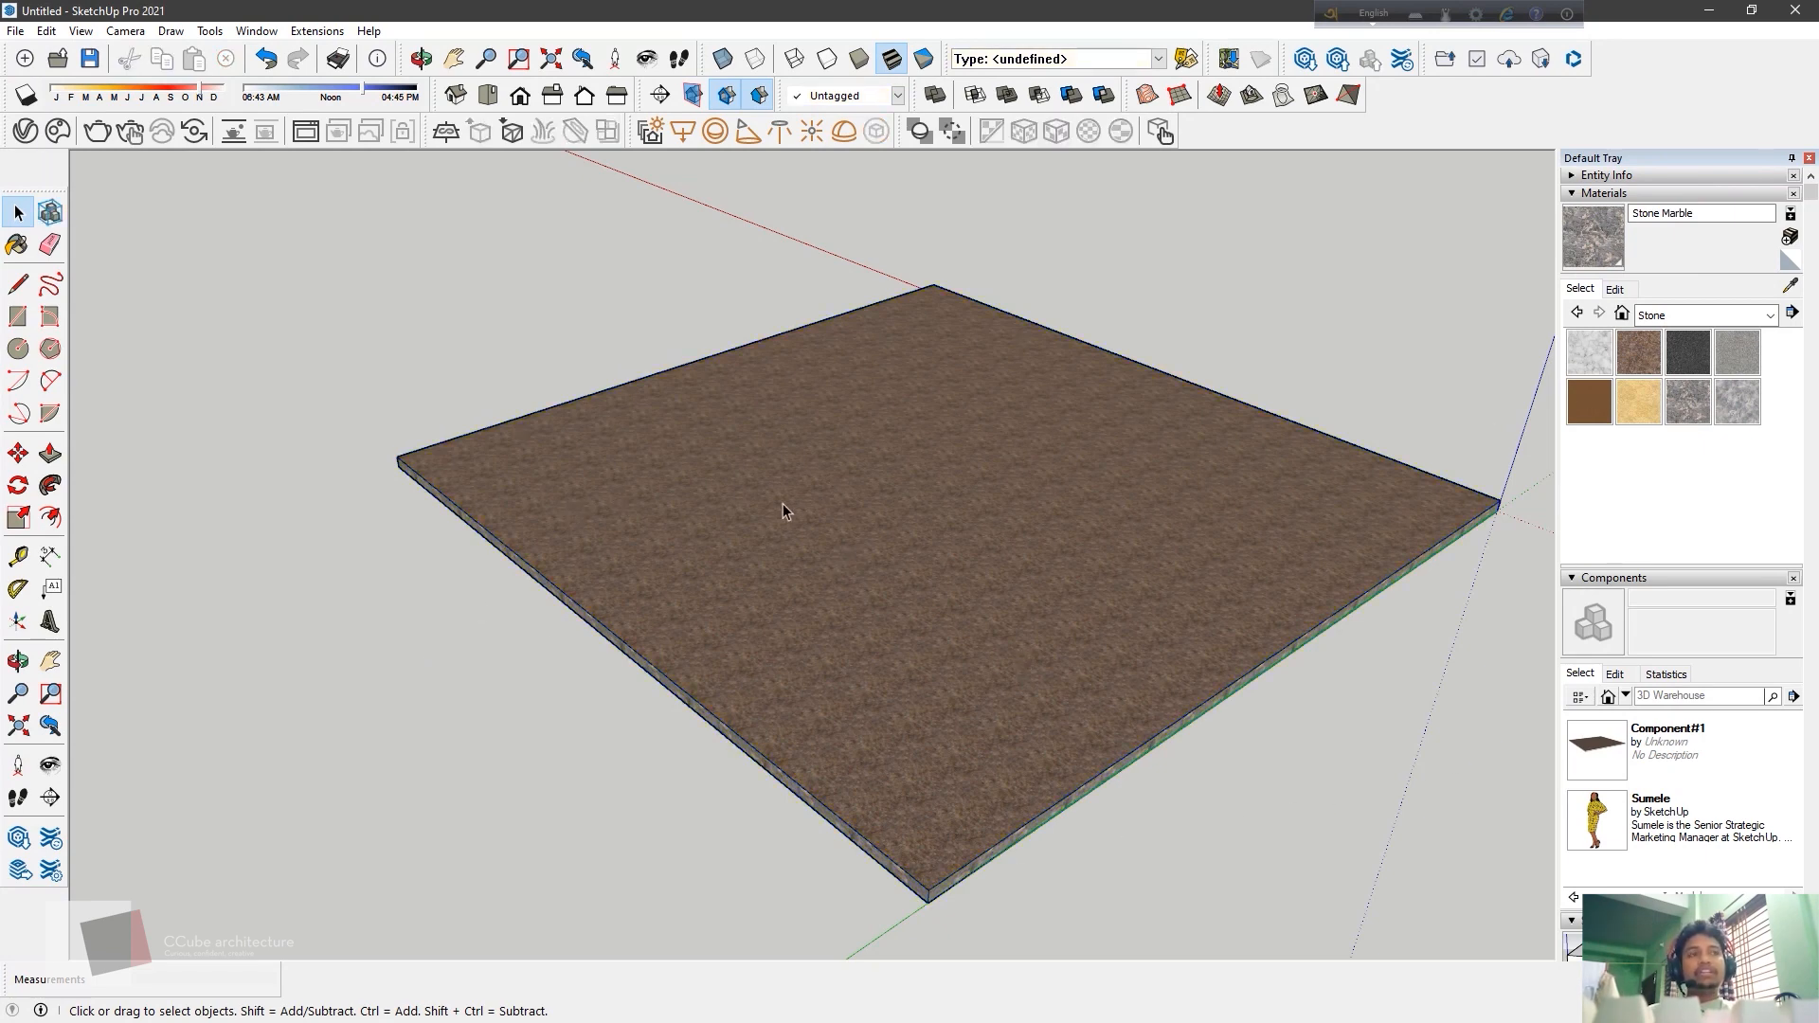
pyautogui.doubleClick(857, 512)
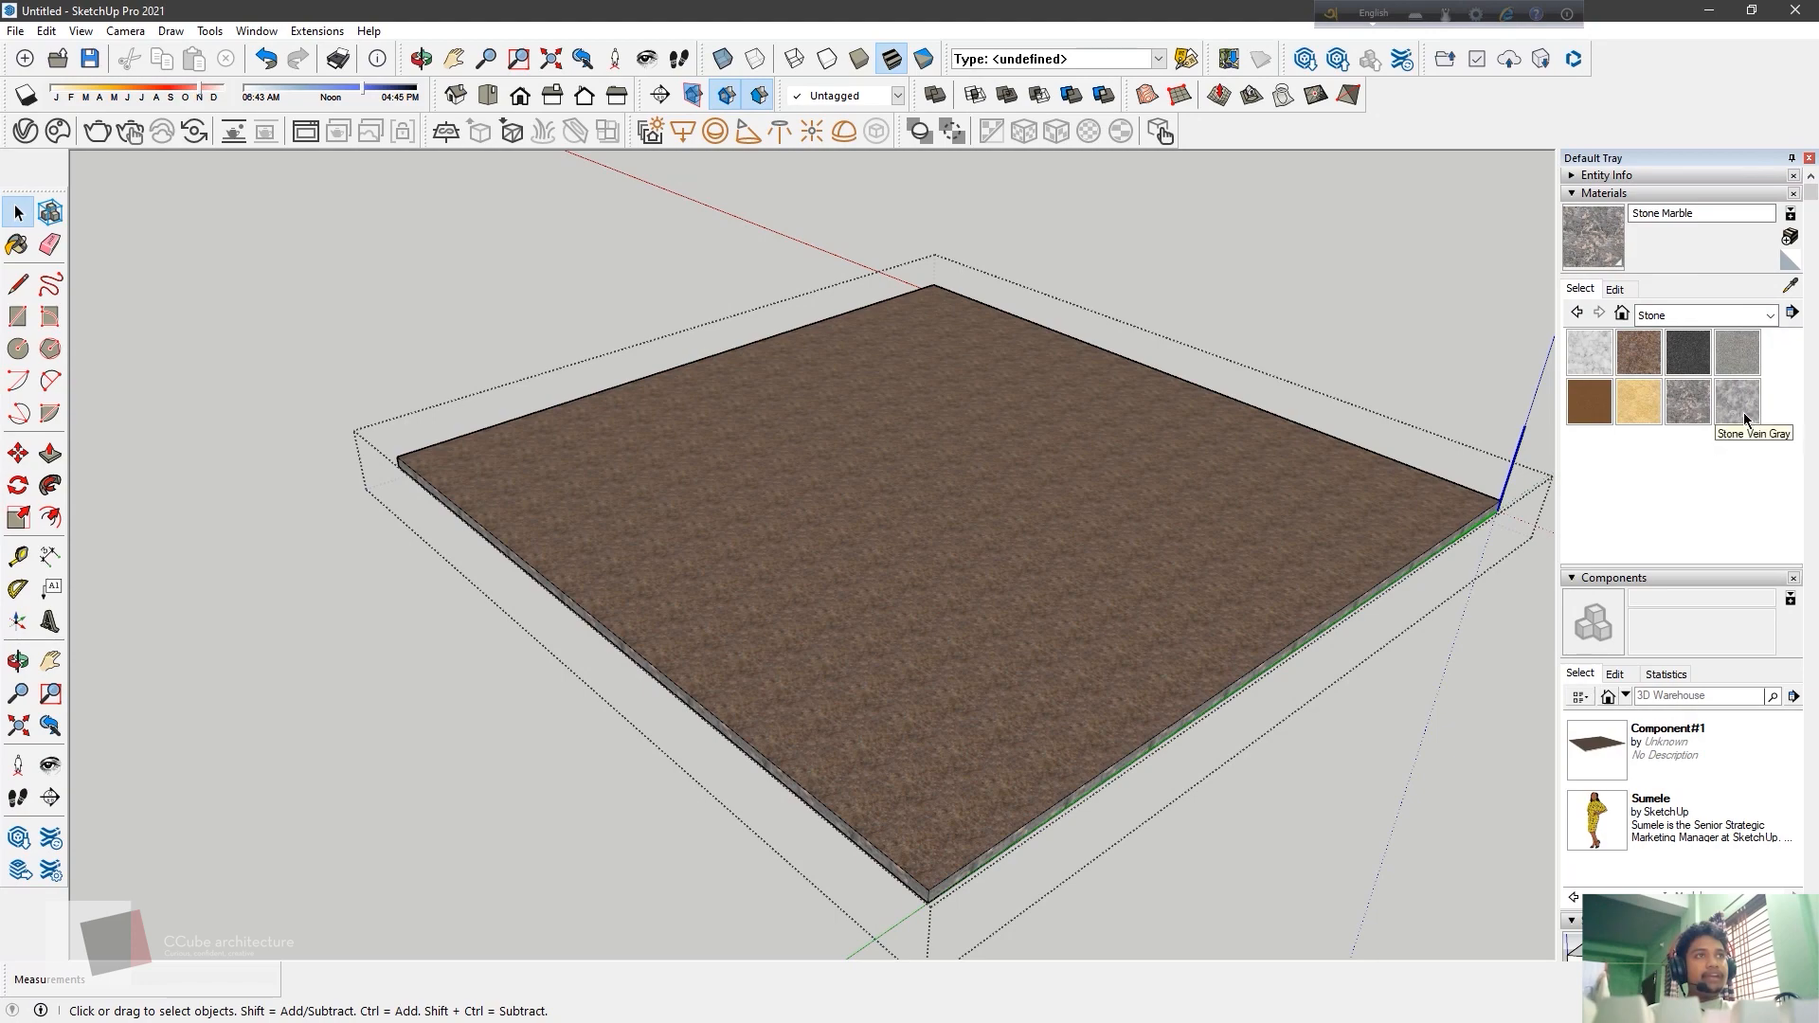
pyautogui.click(1681, 357)
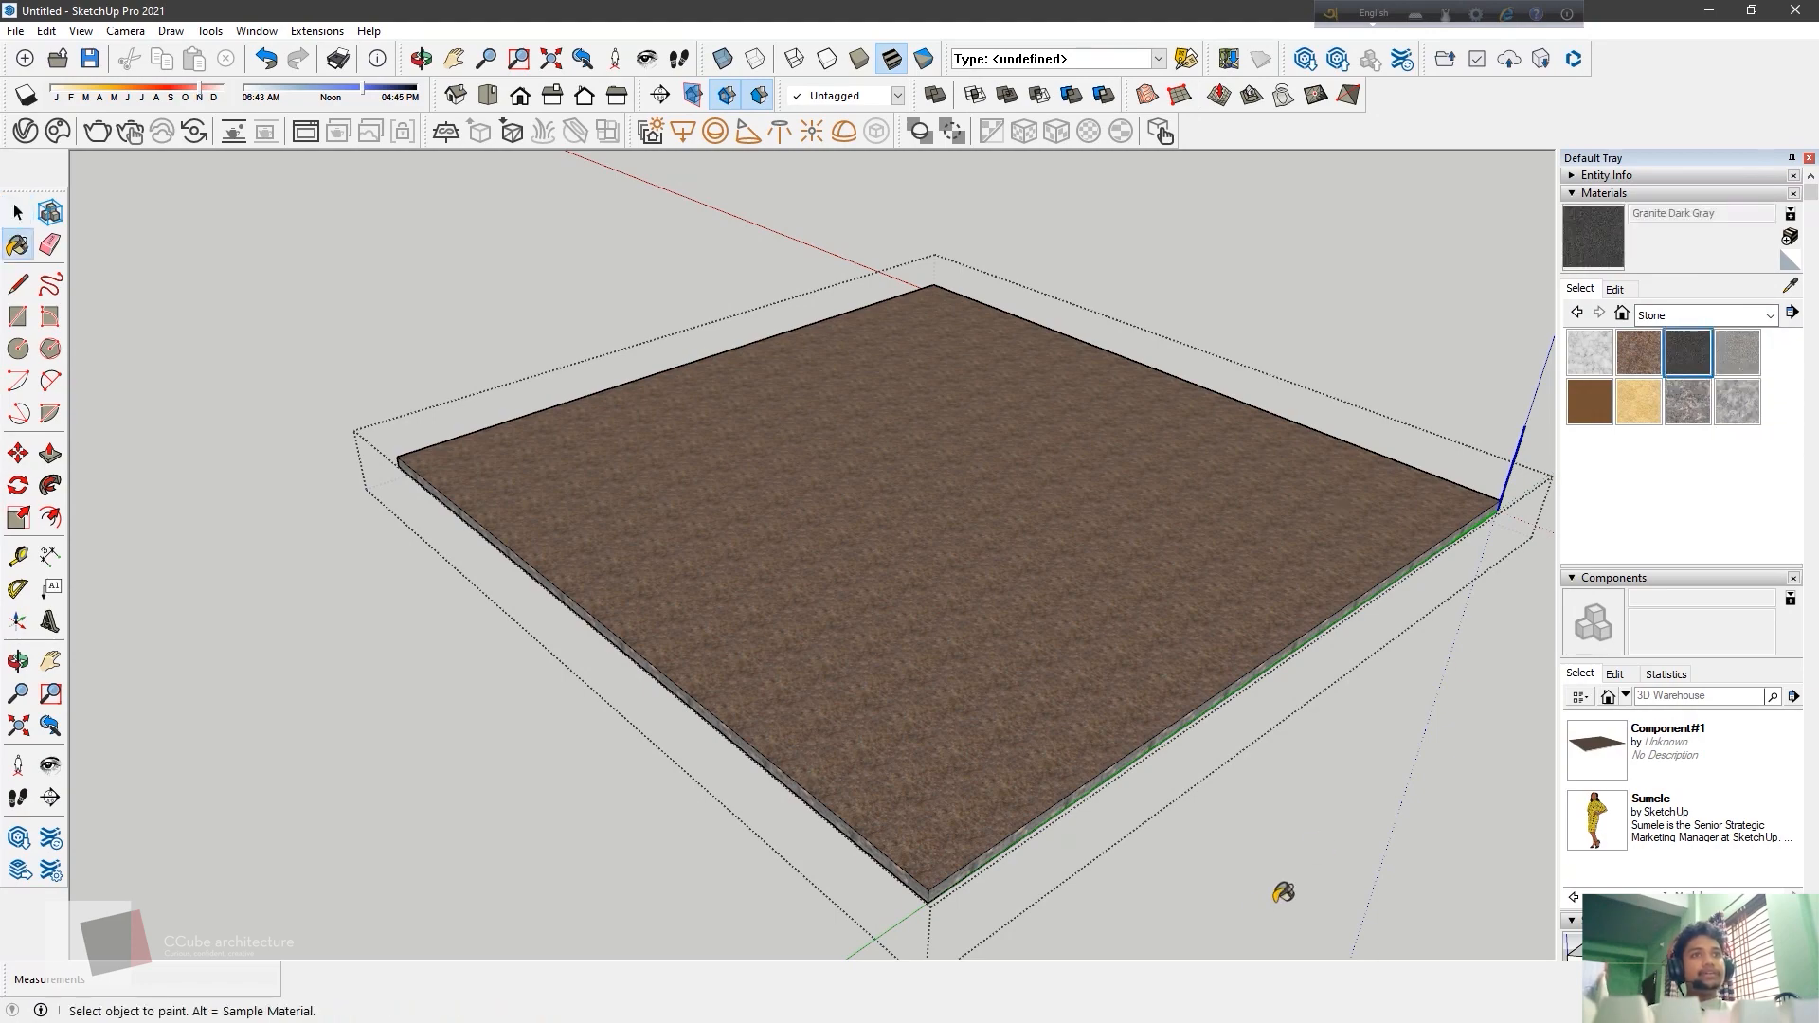
pyautogui.scroll(3, 1288, 814)
pyautogui.moveTo(1298, 812)
pyautogui.mouseDown(button='middle')
pyautogui.moveTo(1218, 556)
pyautogui.moveTo(1270, 417)
pyautogui.moveTo(1178, 885)
pyautogui.moveTo(1096, 752)
pyautogui.mouseUp(button='middle')
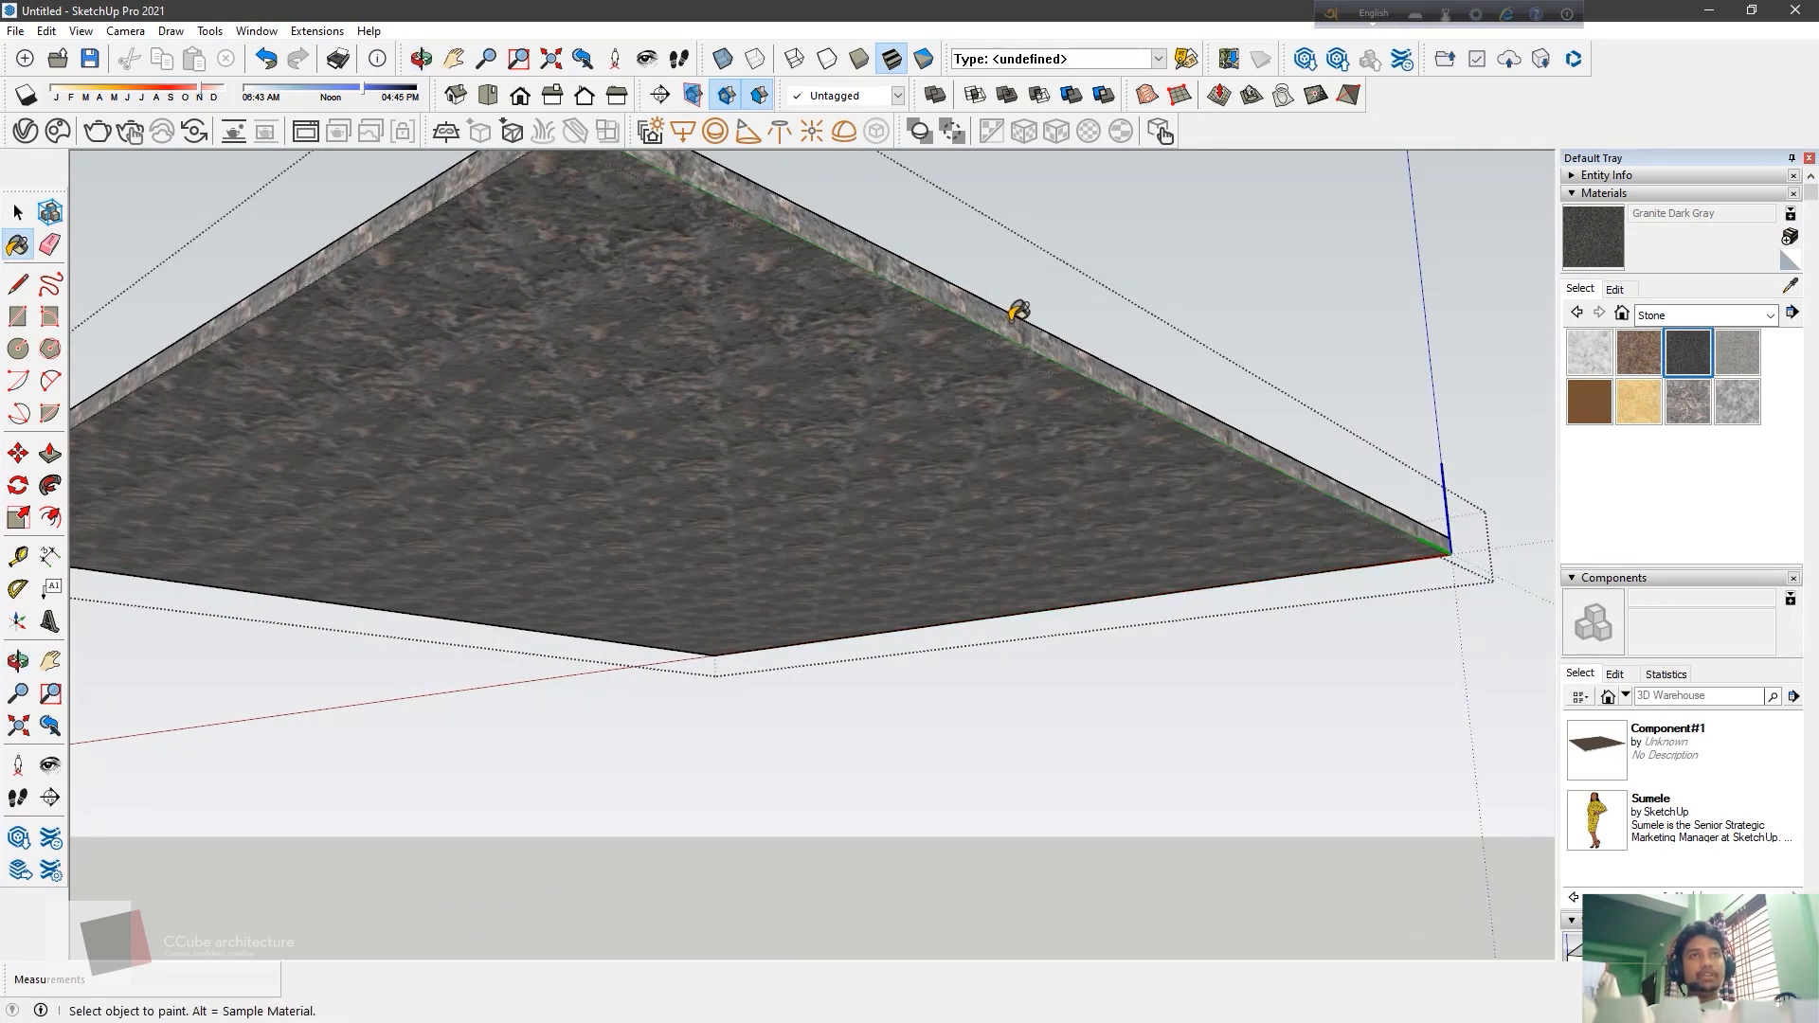
pyautogui.click(1018, 310)
pyautogui.moveTo(1019, 311); pyautogui.dragTo(1027, 407, button='middle')
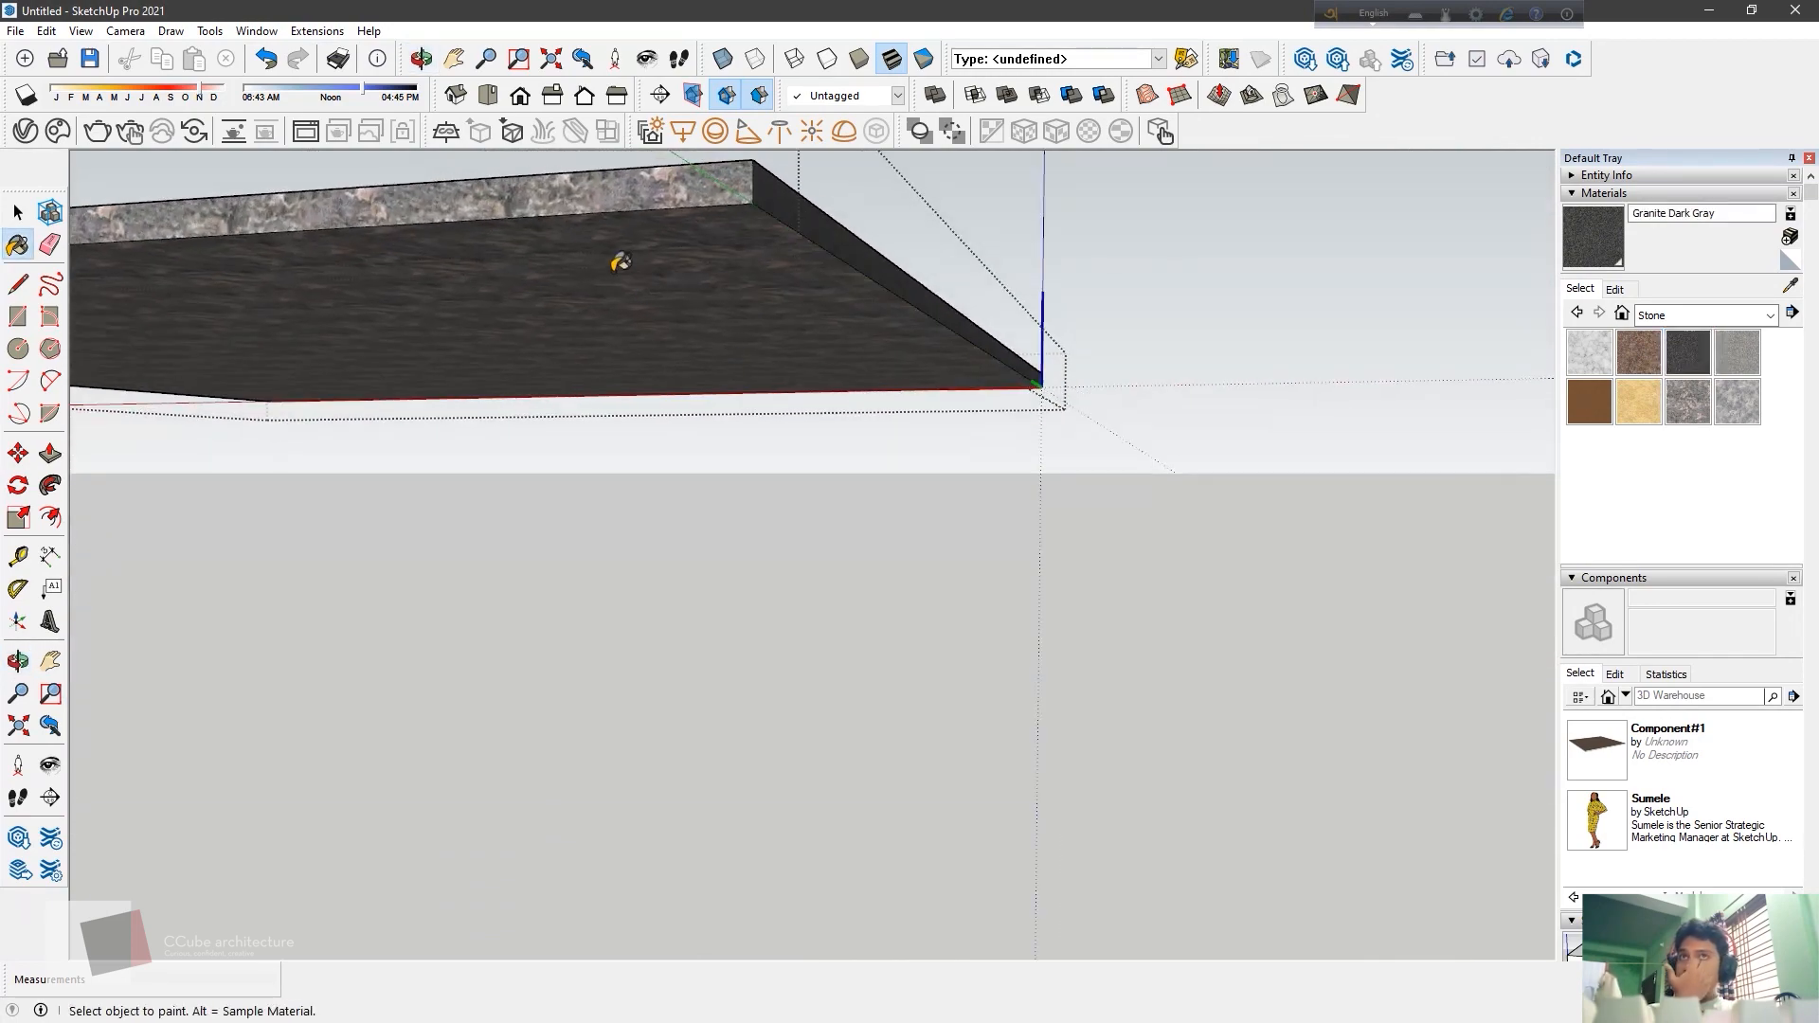
pyautogui.click(502, 189)
# Paint the slab's two remaining side faces with Granite Dark Gray and leave component editing
pyautogui.moveTo(784, 396)
pyautogui.mouseDown(button='middle')
pyautogui.moveTo(833, 426)
pyautogui.moveTo(1350, 445)
pyautogui.moveTo(401, 524)
pyautogui.mouseUp(button='middle')
pyautogui.scroll(4, 1035, 389)
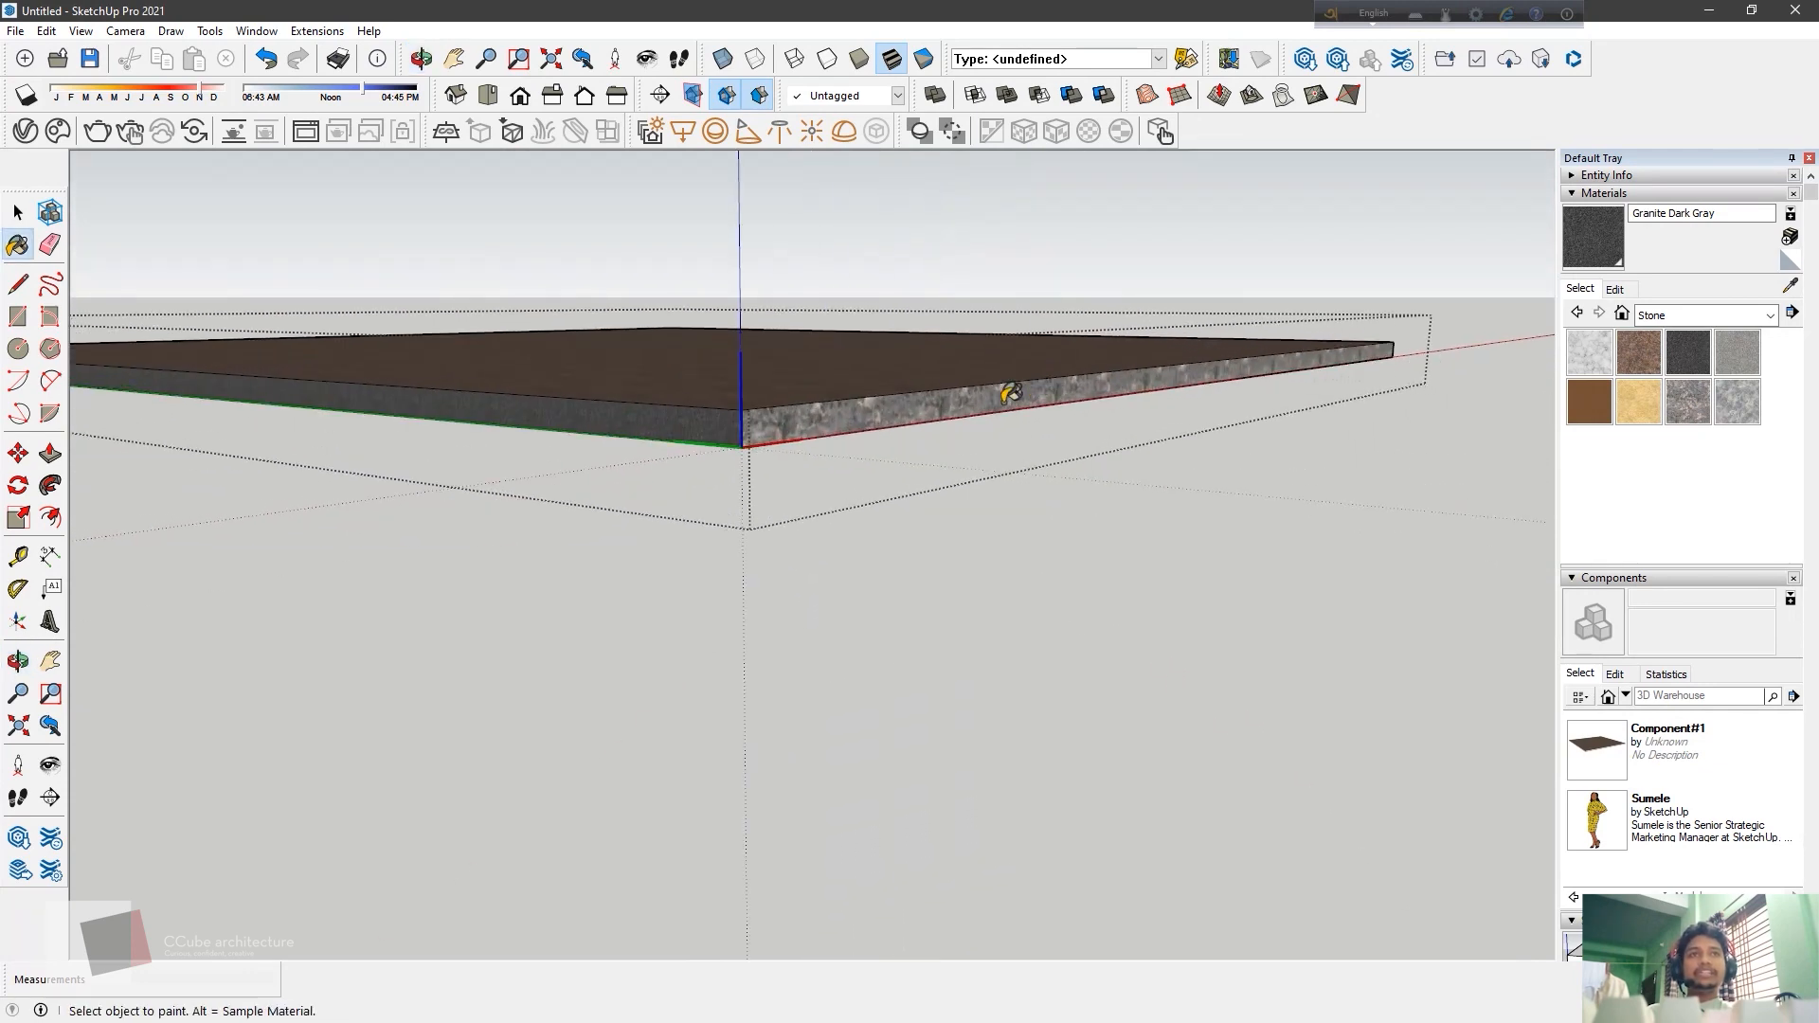
pyautogui.click(1004, 401)
pyautogui.moveTo(1286, 336); pyautogui.dragTo(414, 439, button='middle')
pyautogui.moveTo(1327, 530)
pyautogui.mouseDown(button='middle')
pyautogui.moveTo(1059, 462)
pyautogui.moveTo(1266, 422)
pyautogui.moveTo(861, 309)
pyautogui.moveTo(983, 546)
pyautogui.moveTo(859, 540)
pyautogui.mouseUp(button='middle')
pyautogui.click(1062, 457)
pyautogui.click(17, 211)
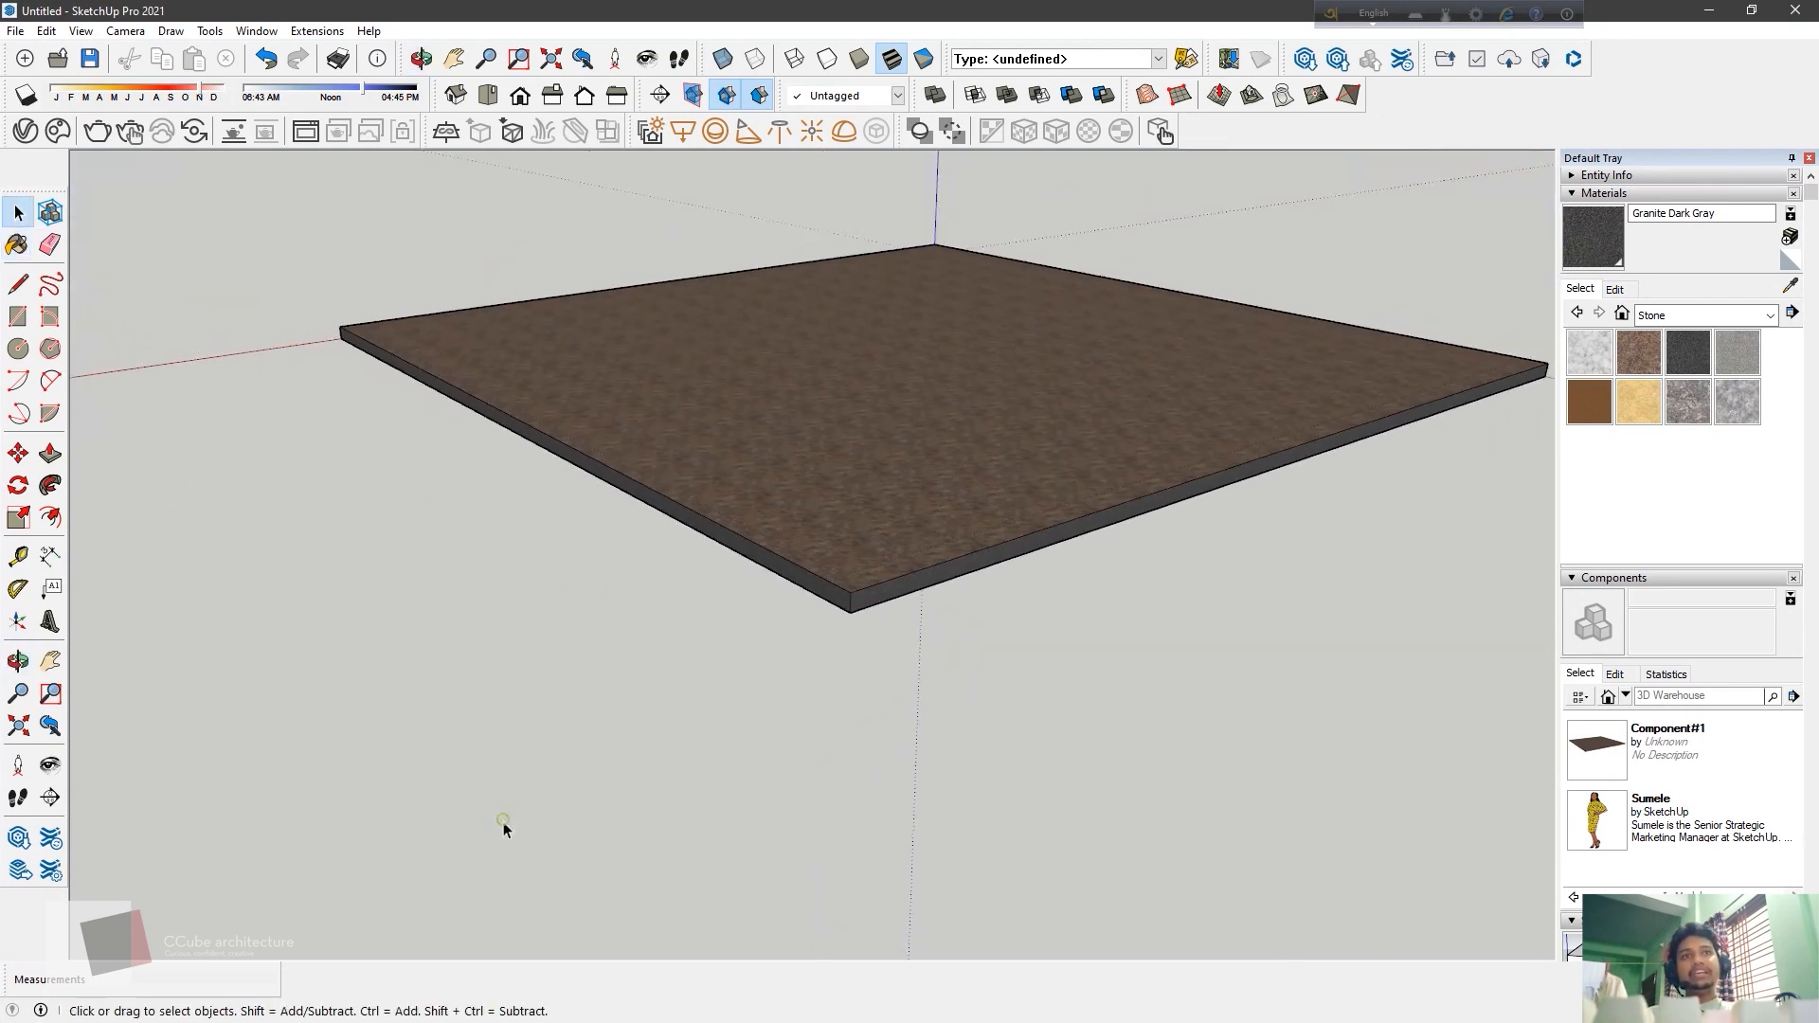
pyautogui.moveTo(511, 821); pyautogui.dragTo(977, 777, button='middle')
pyautogui.scroll(-5, 1030, 657)
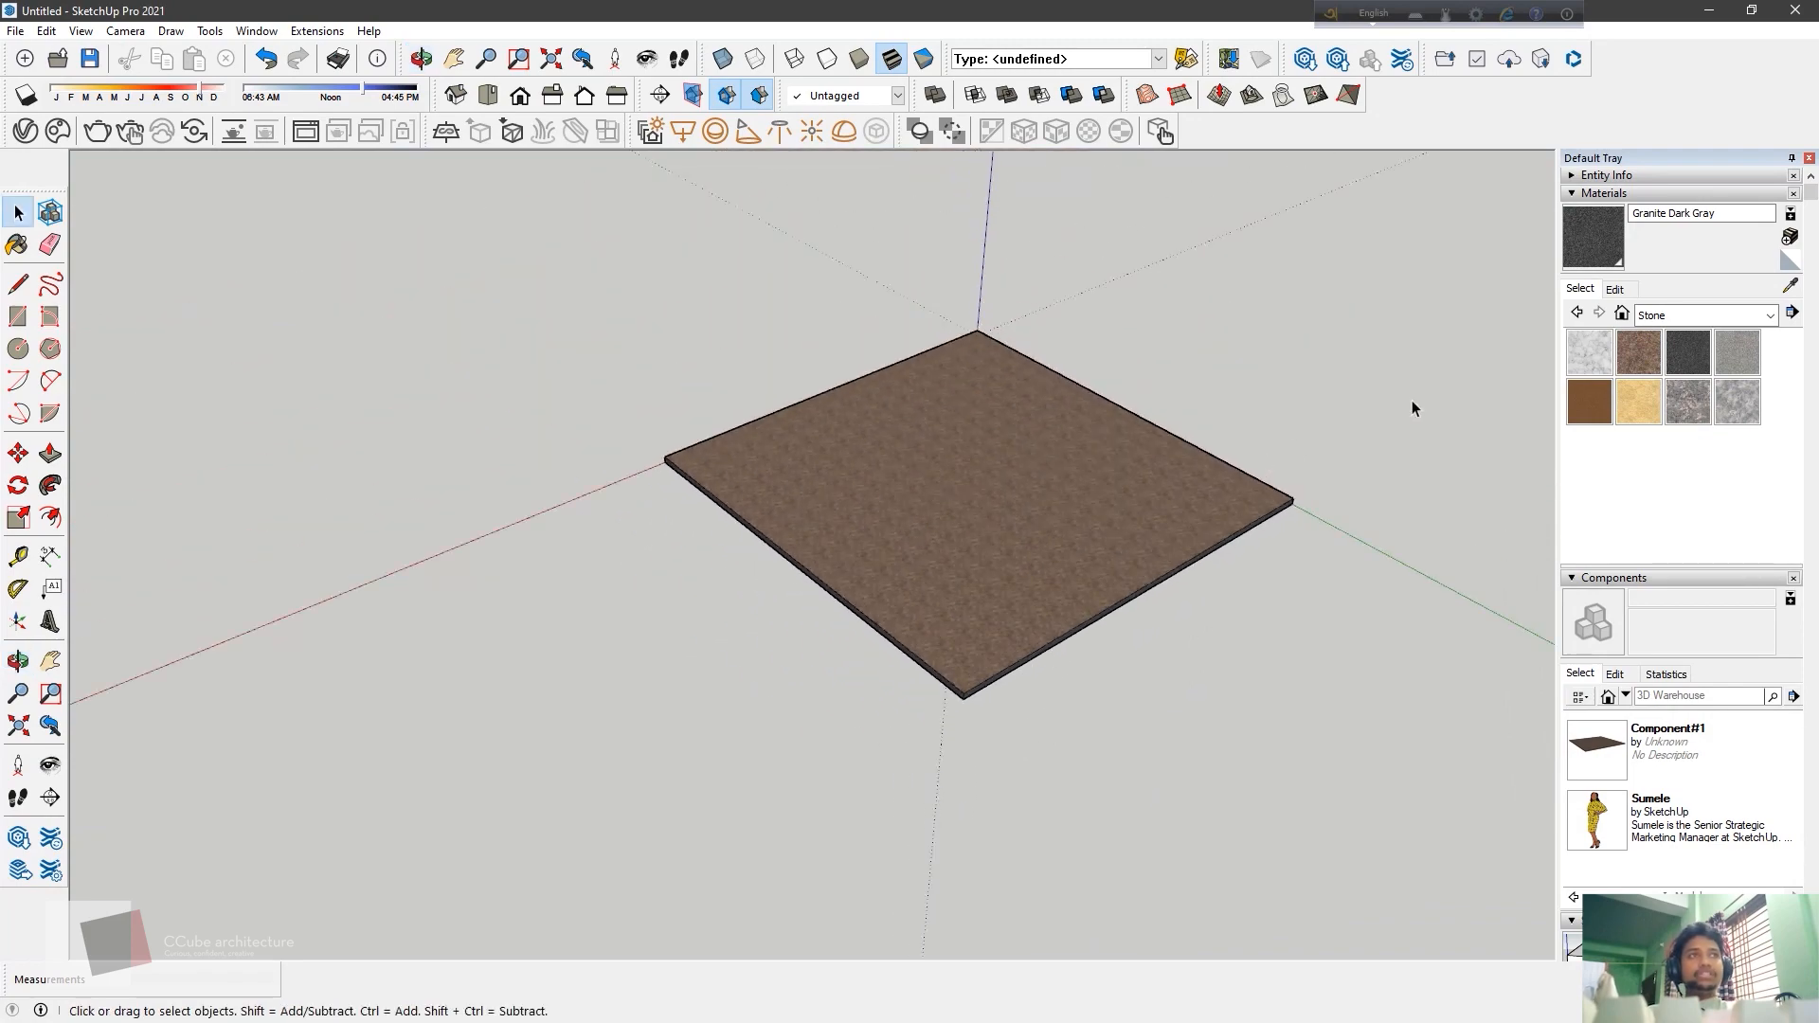
# Try painting the slab component with Color B08 from the Colors collection
pyautogui.click(1770, 316)
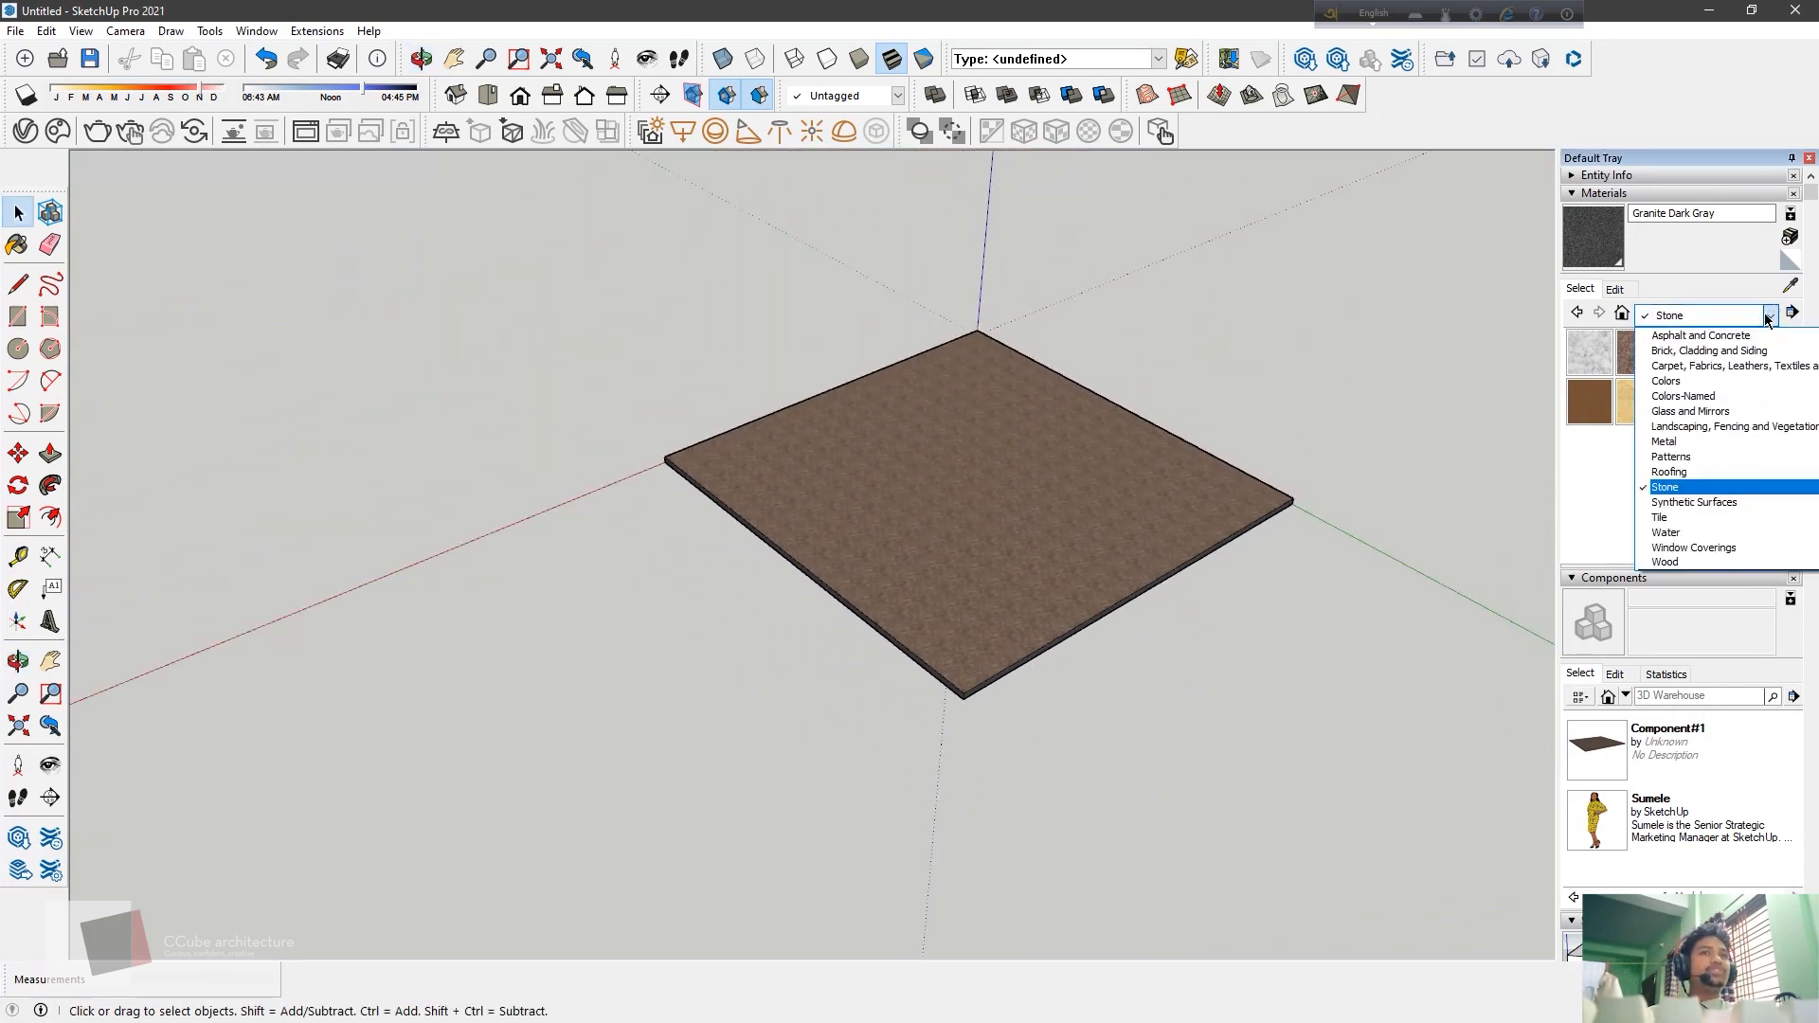
pyautogui.click(965, 517)
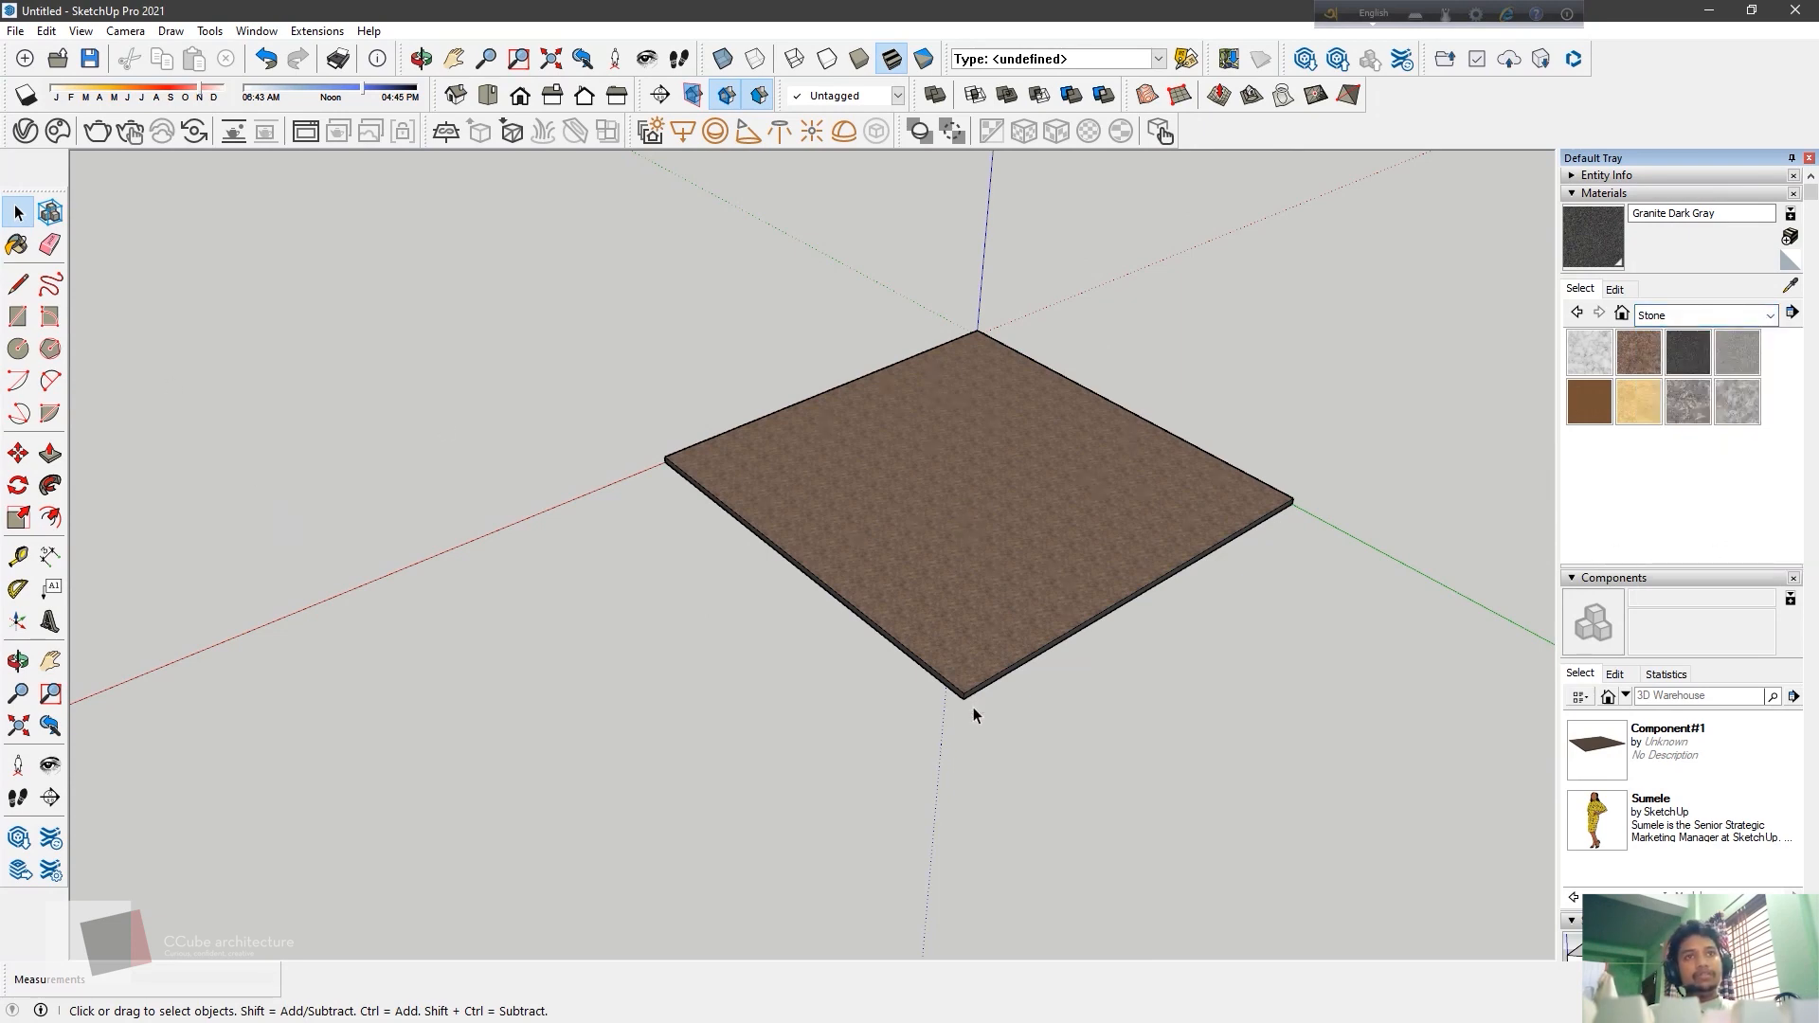
pyautogui.click(911, 531)
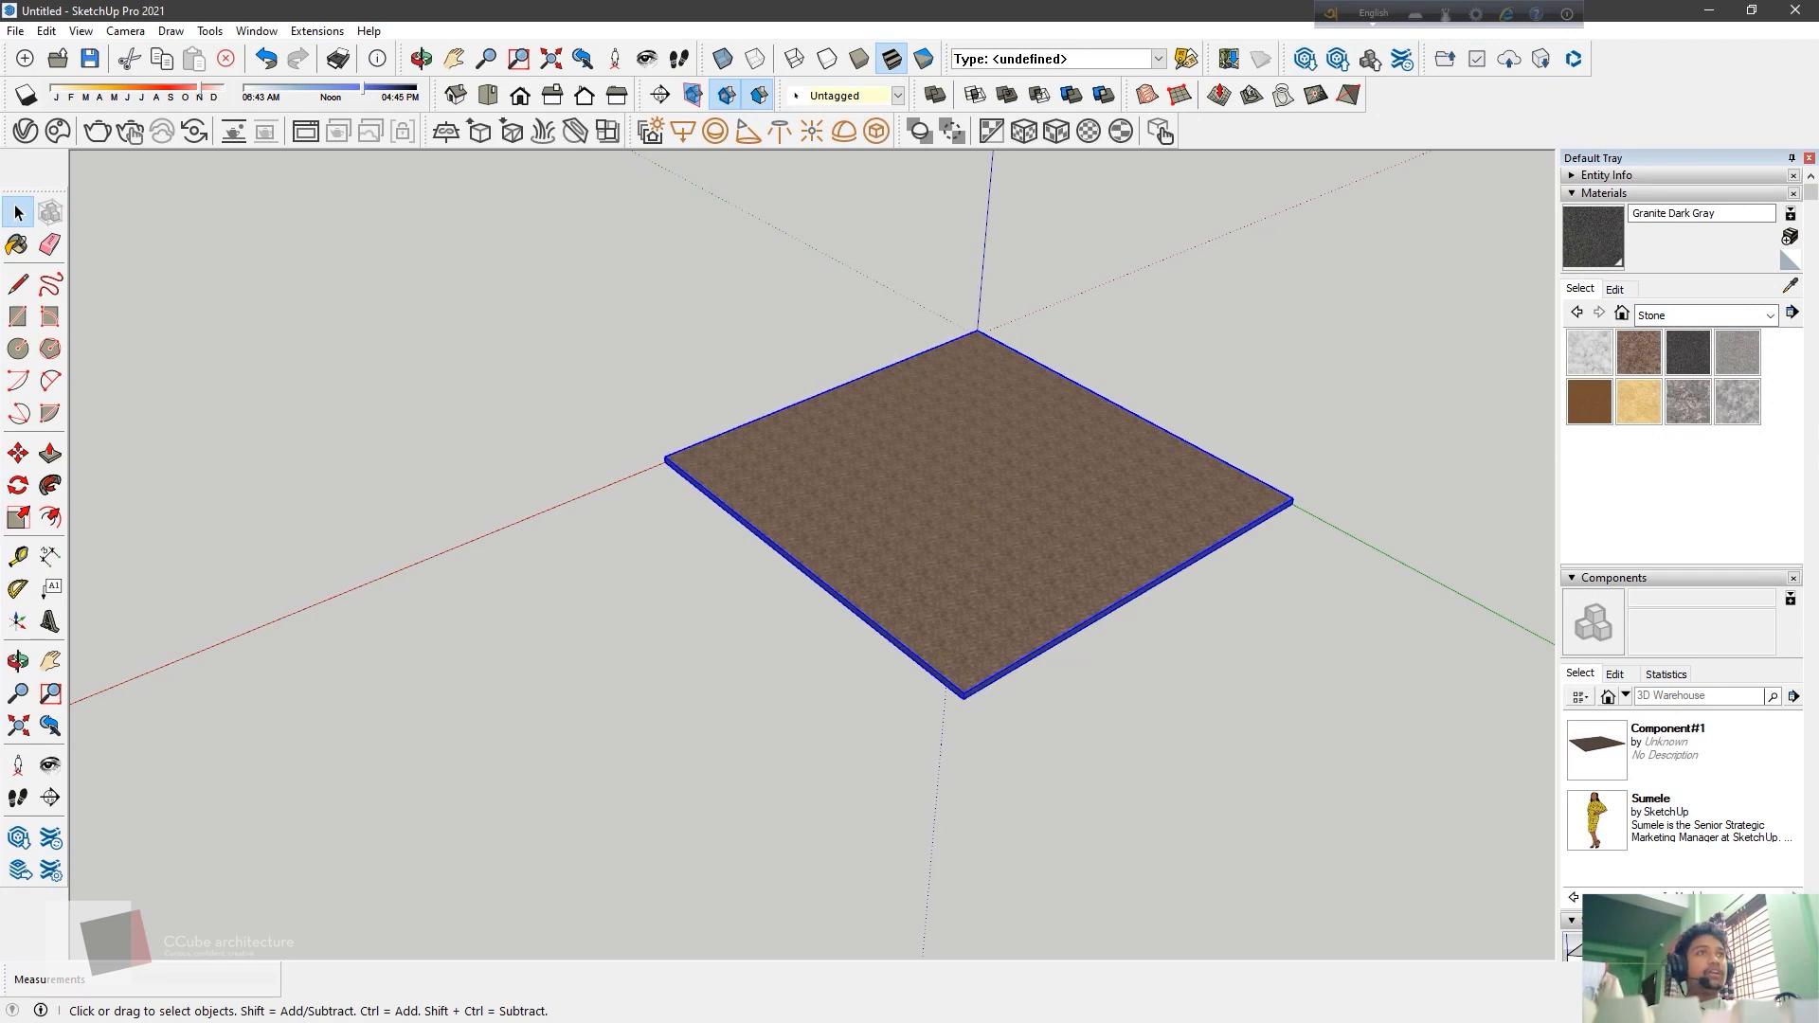
pyautogui.click(1768, 317)
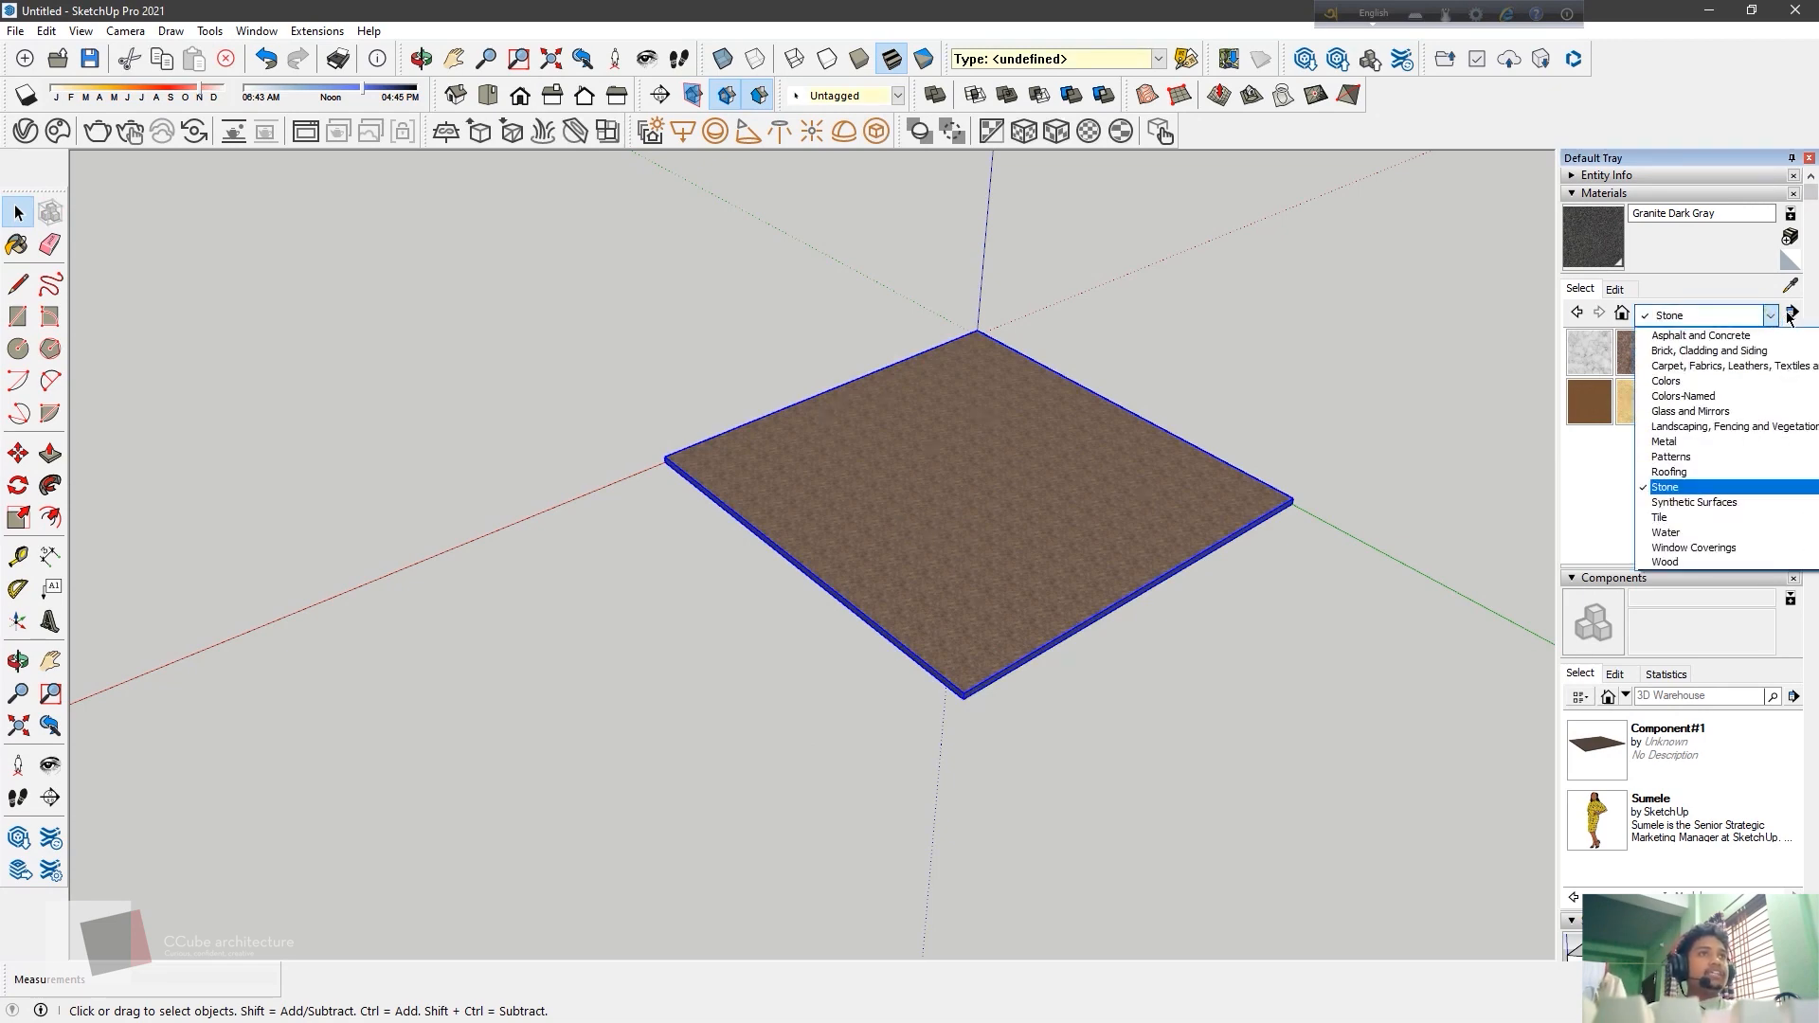
pyautogui.click(1721, 386)
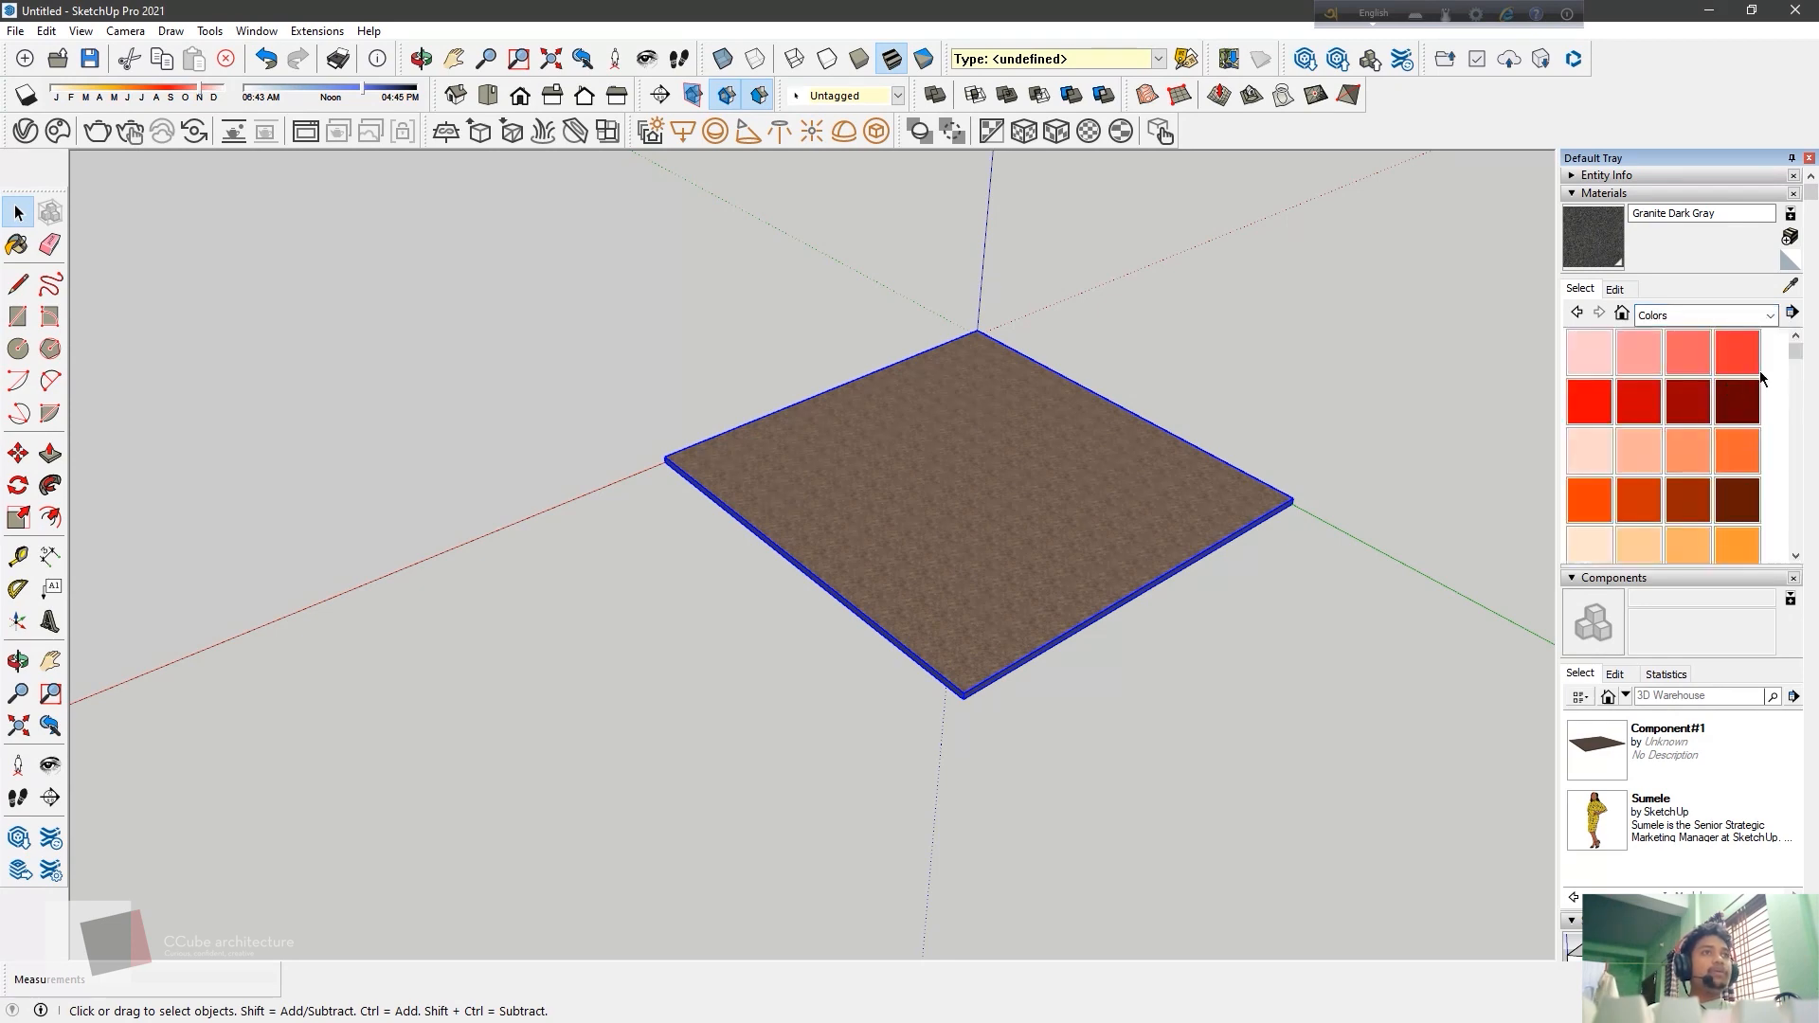
pyautogui.moveTo(1796, 357); pyautogui.dragTo(1797, 371)
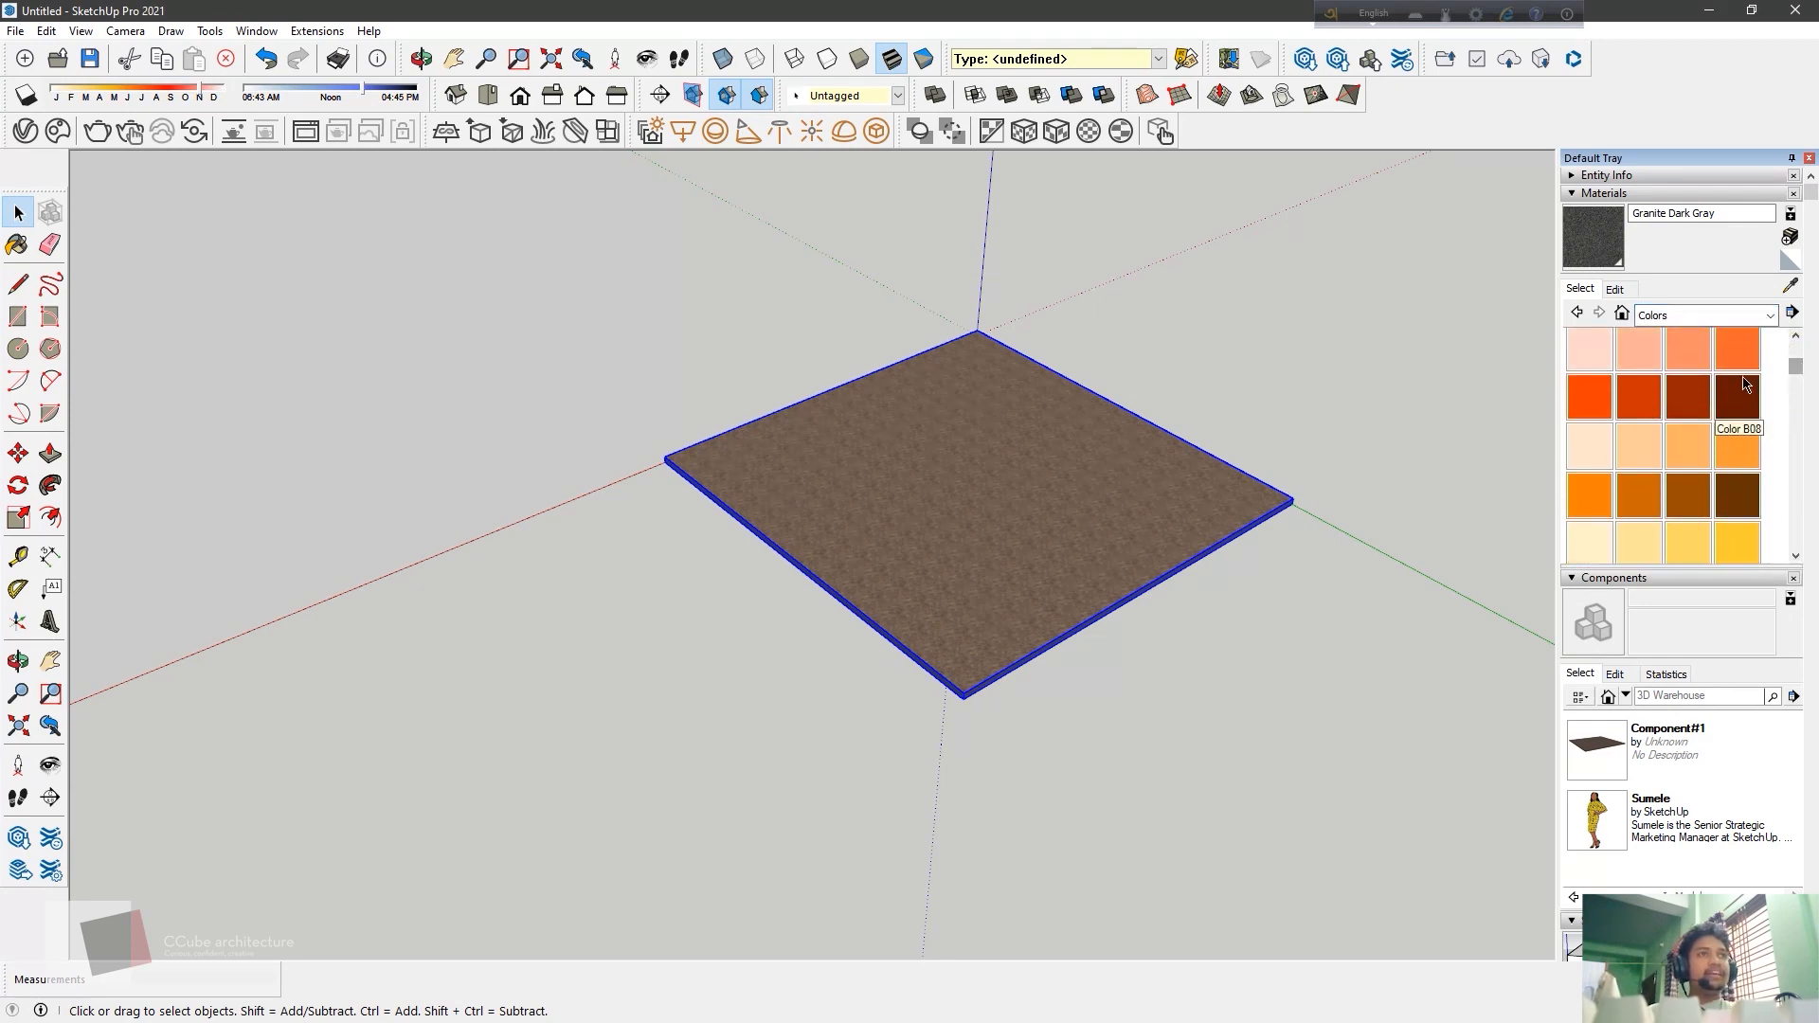
pyautogui.click(1741, 378)
pyautogui.press('space')
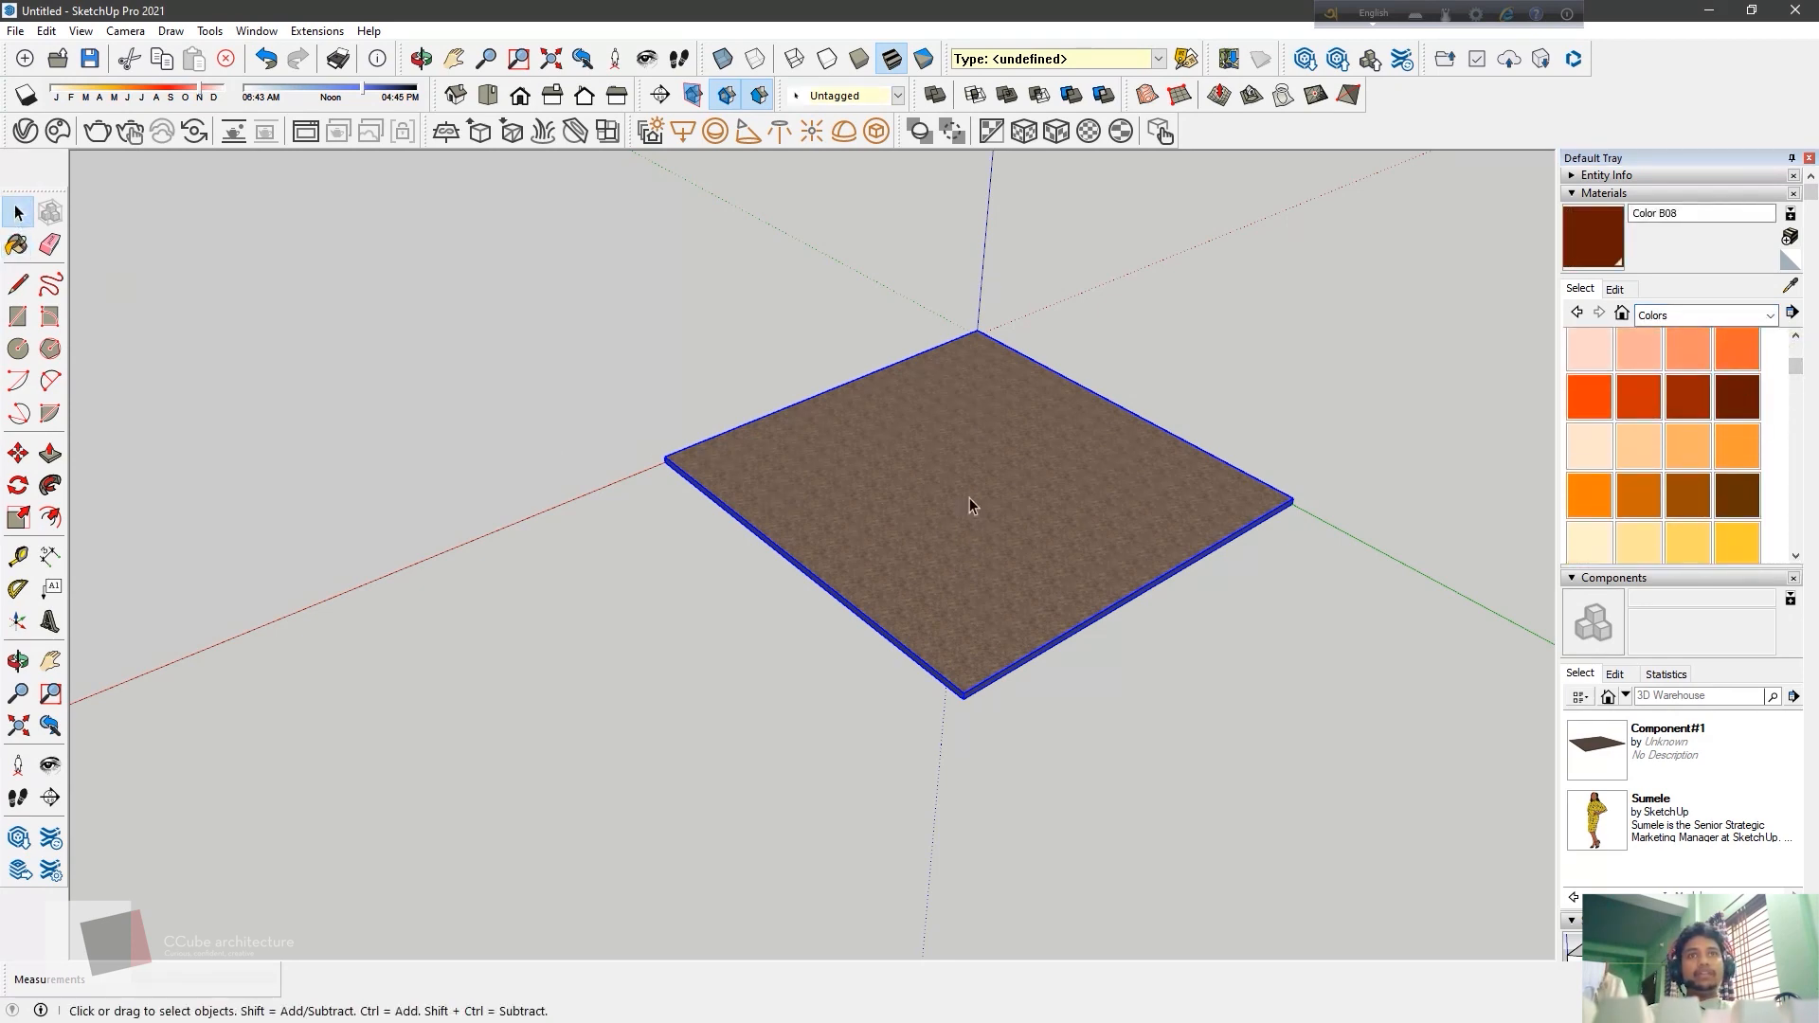
# Delete the slab component and draw a 1000 x 1000 mm square on the ground near the origin
pyautogui.press('Delete')
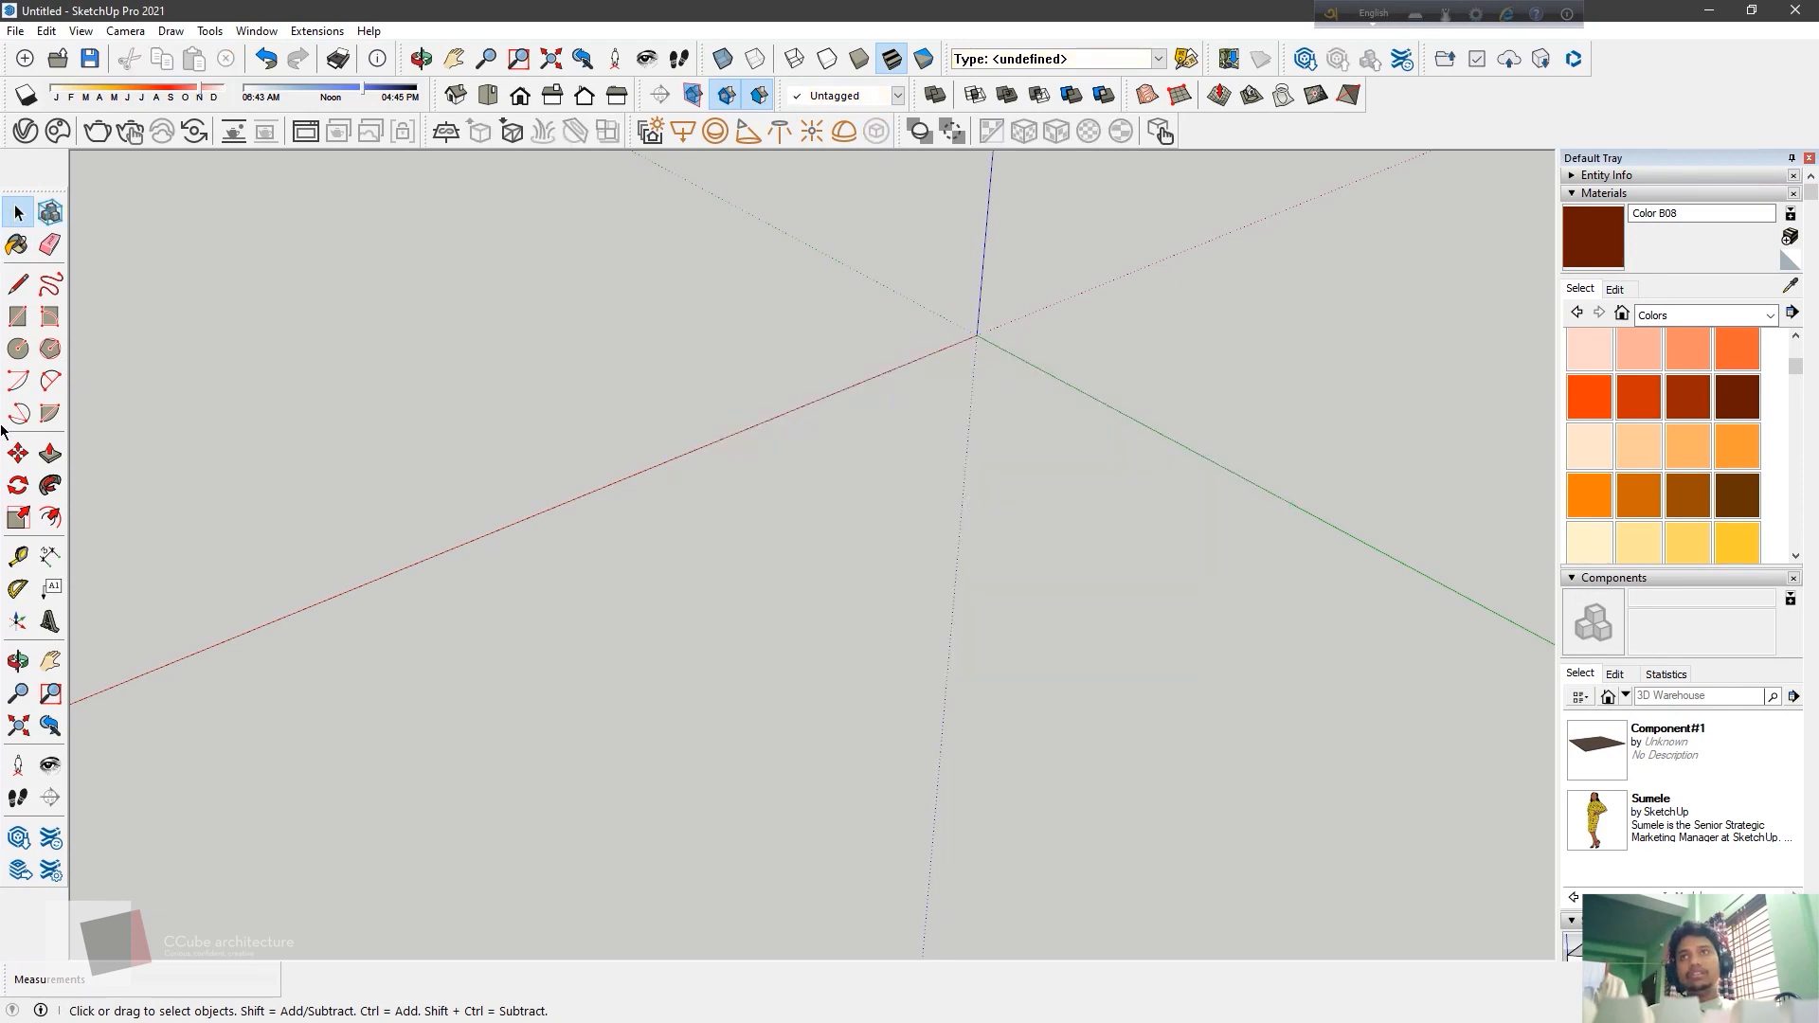
pyautogui.click(18, 316)
pyautogui.click(1007, 408)
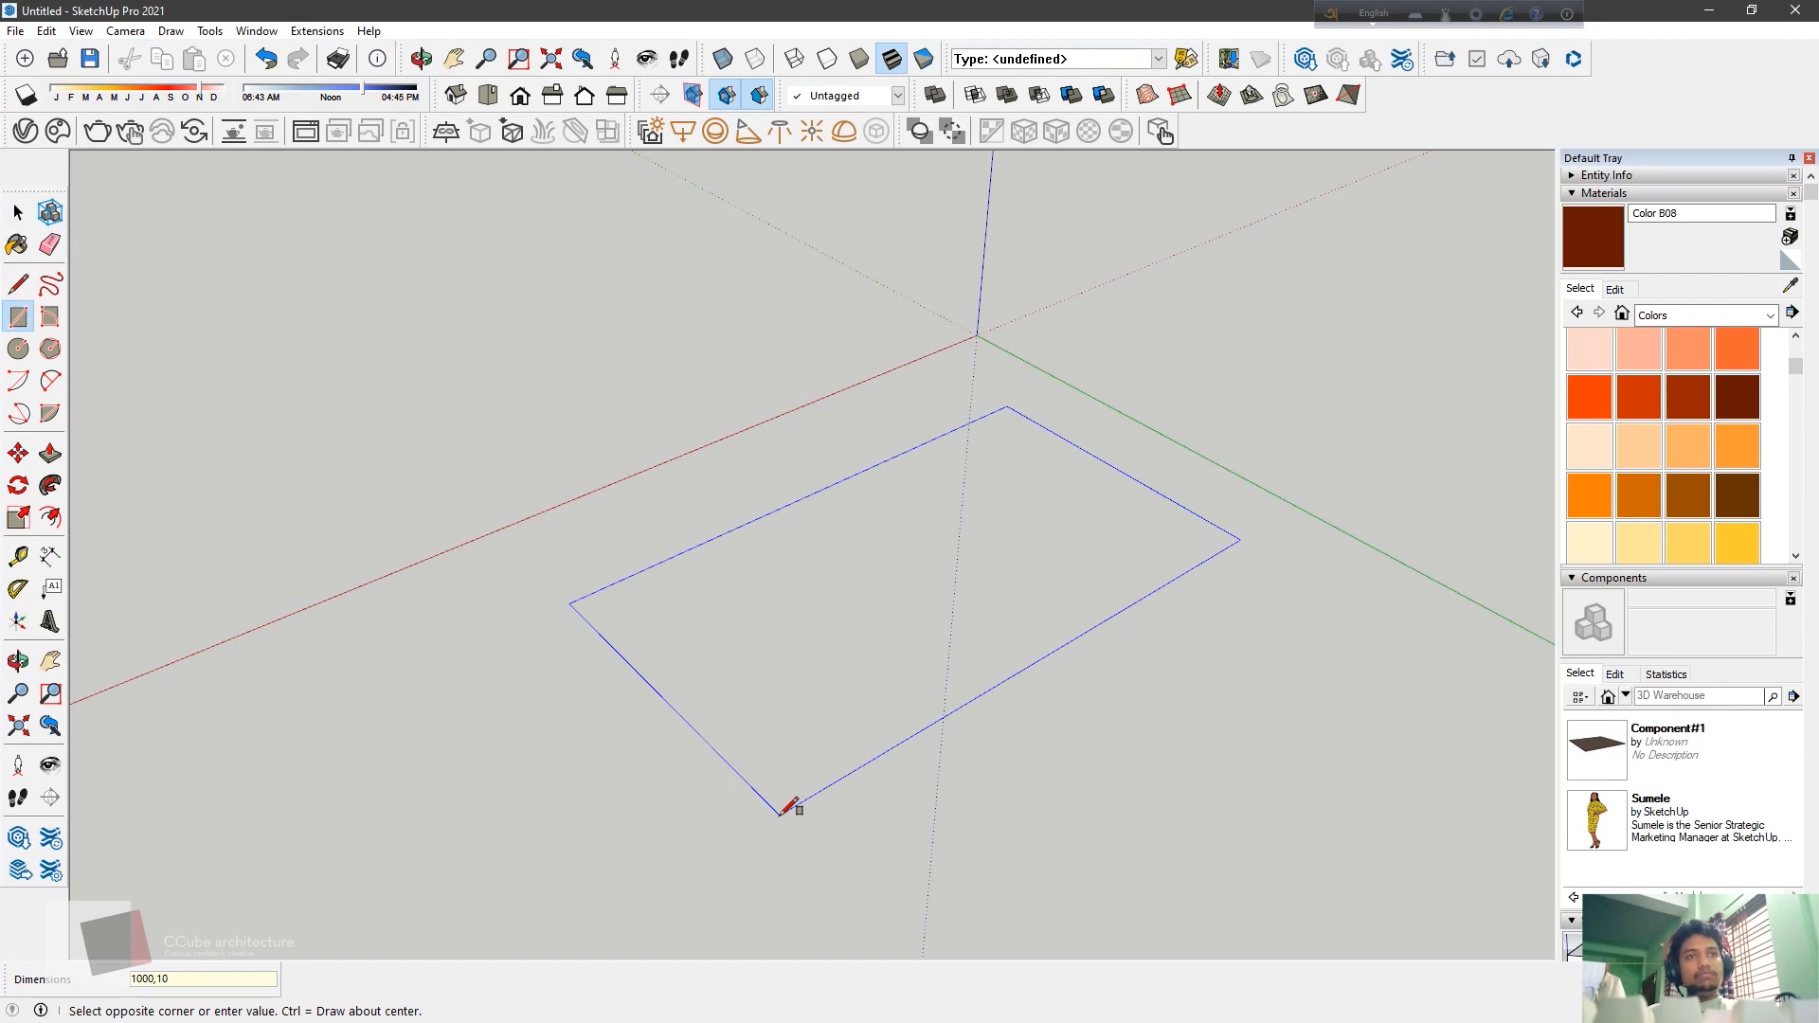
pyautogui.press('Return')
pyautogui.scroll(3, 1051, 360)
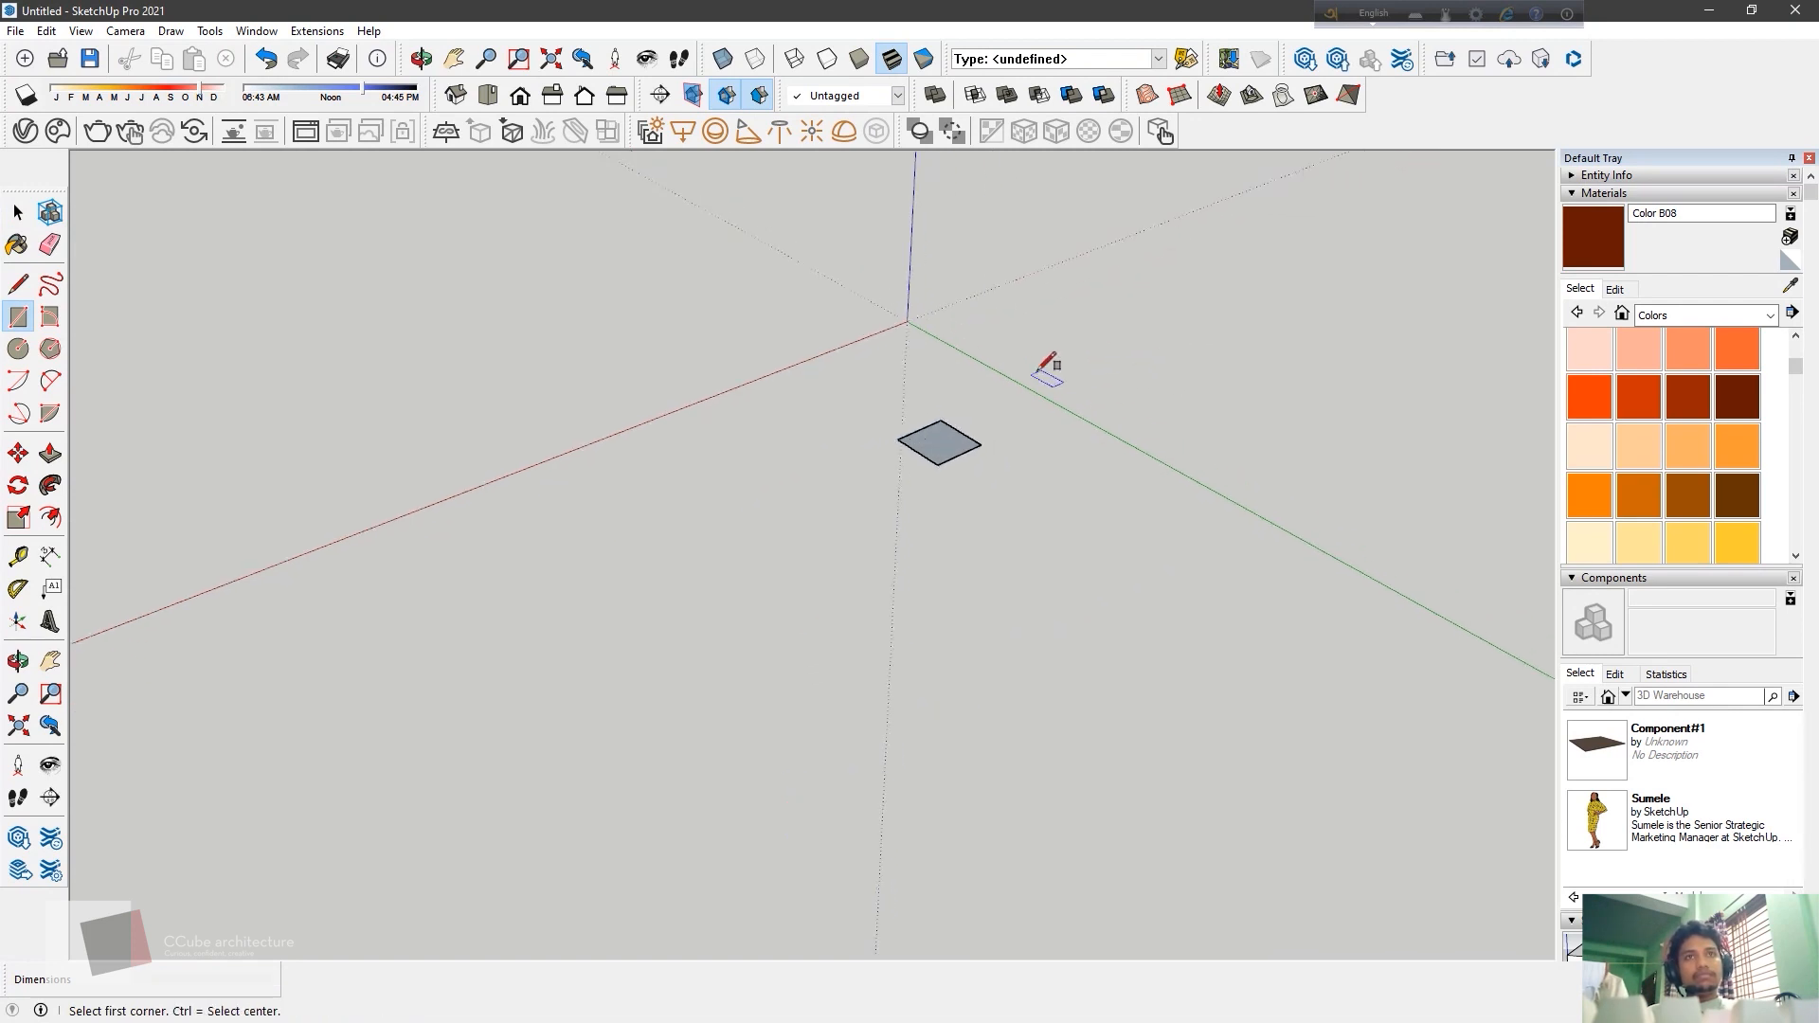
pyautogui.scroll(4, 967, 414)
# Extrude the 1000 x 1000 mm square upward by 150 mm with Push/Pull
pyautogui.press('p')
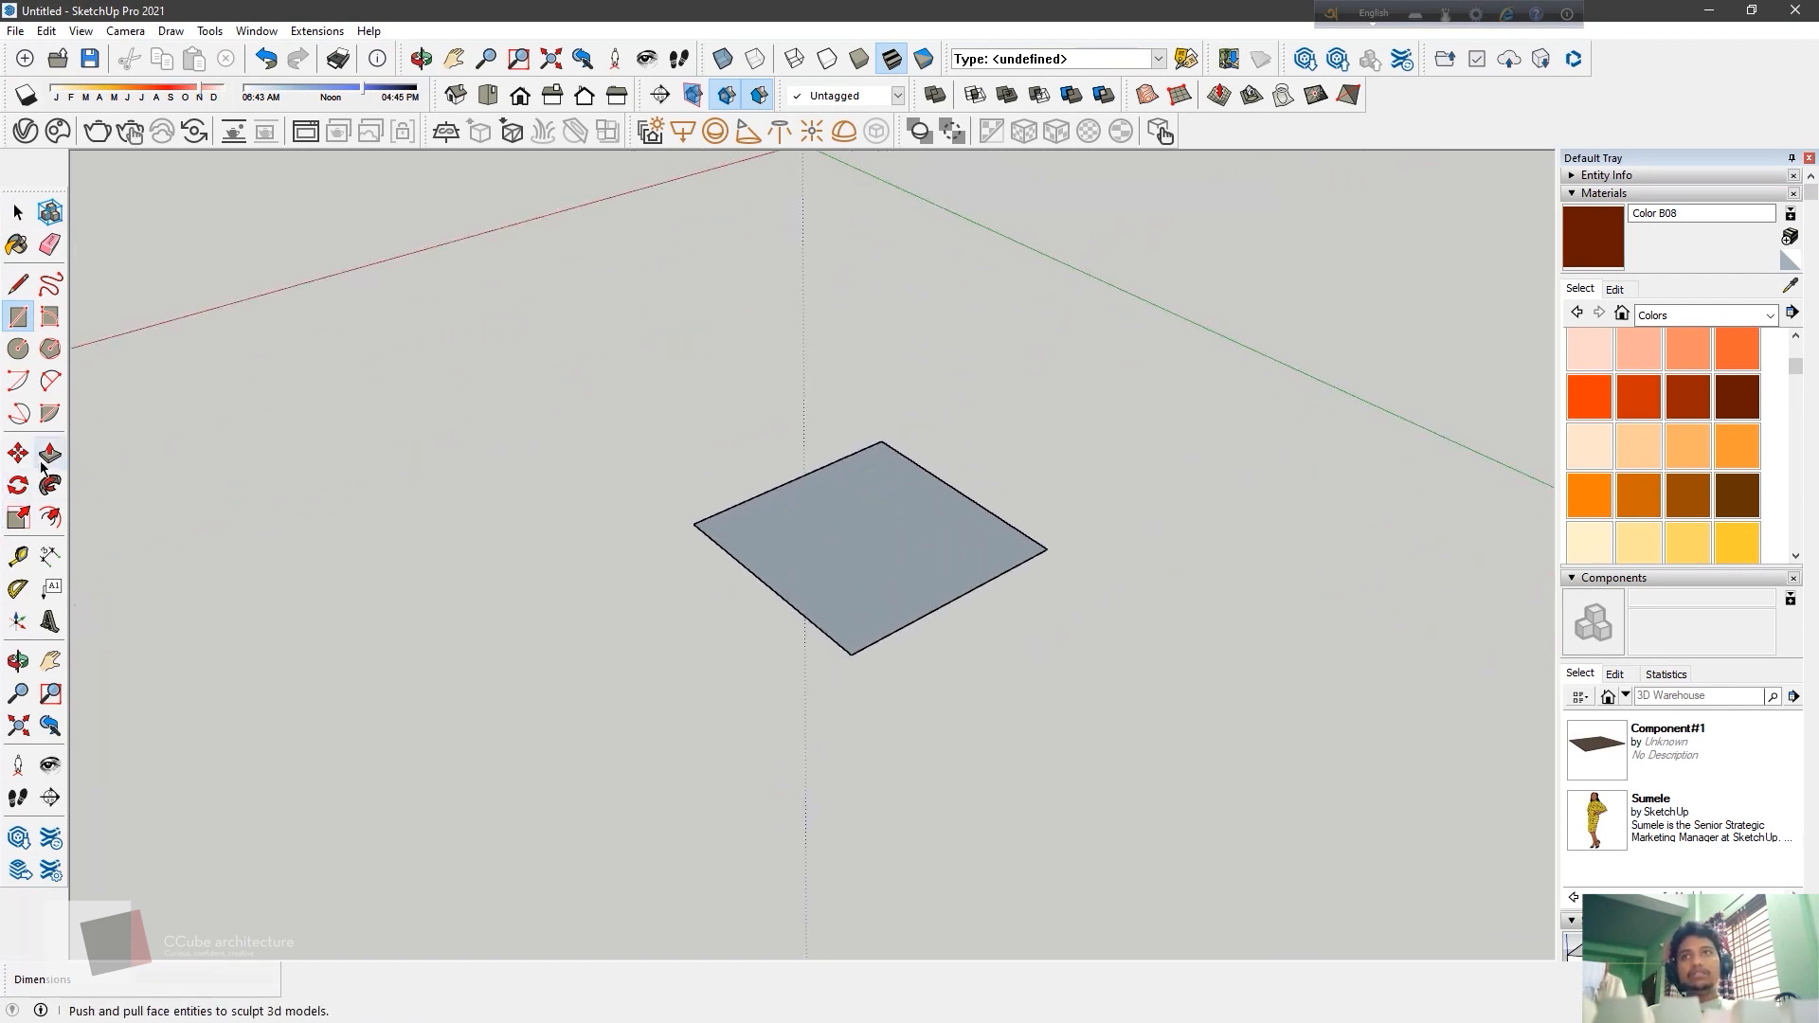
pyautogui.click(950, 556)
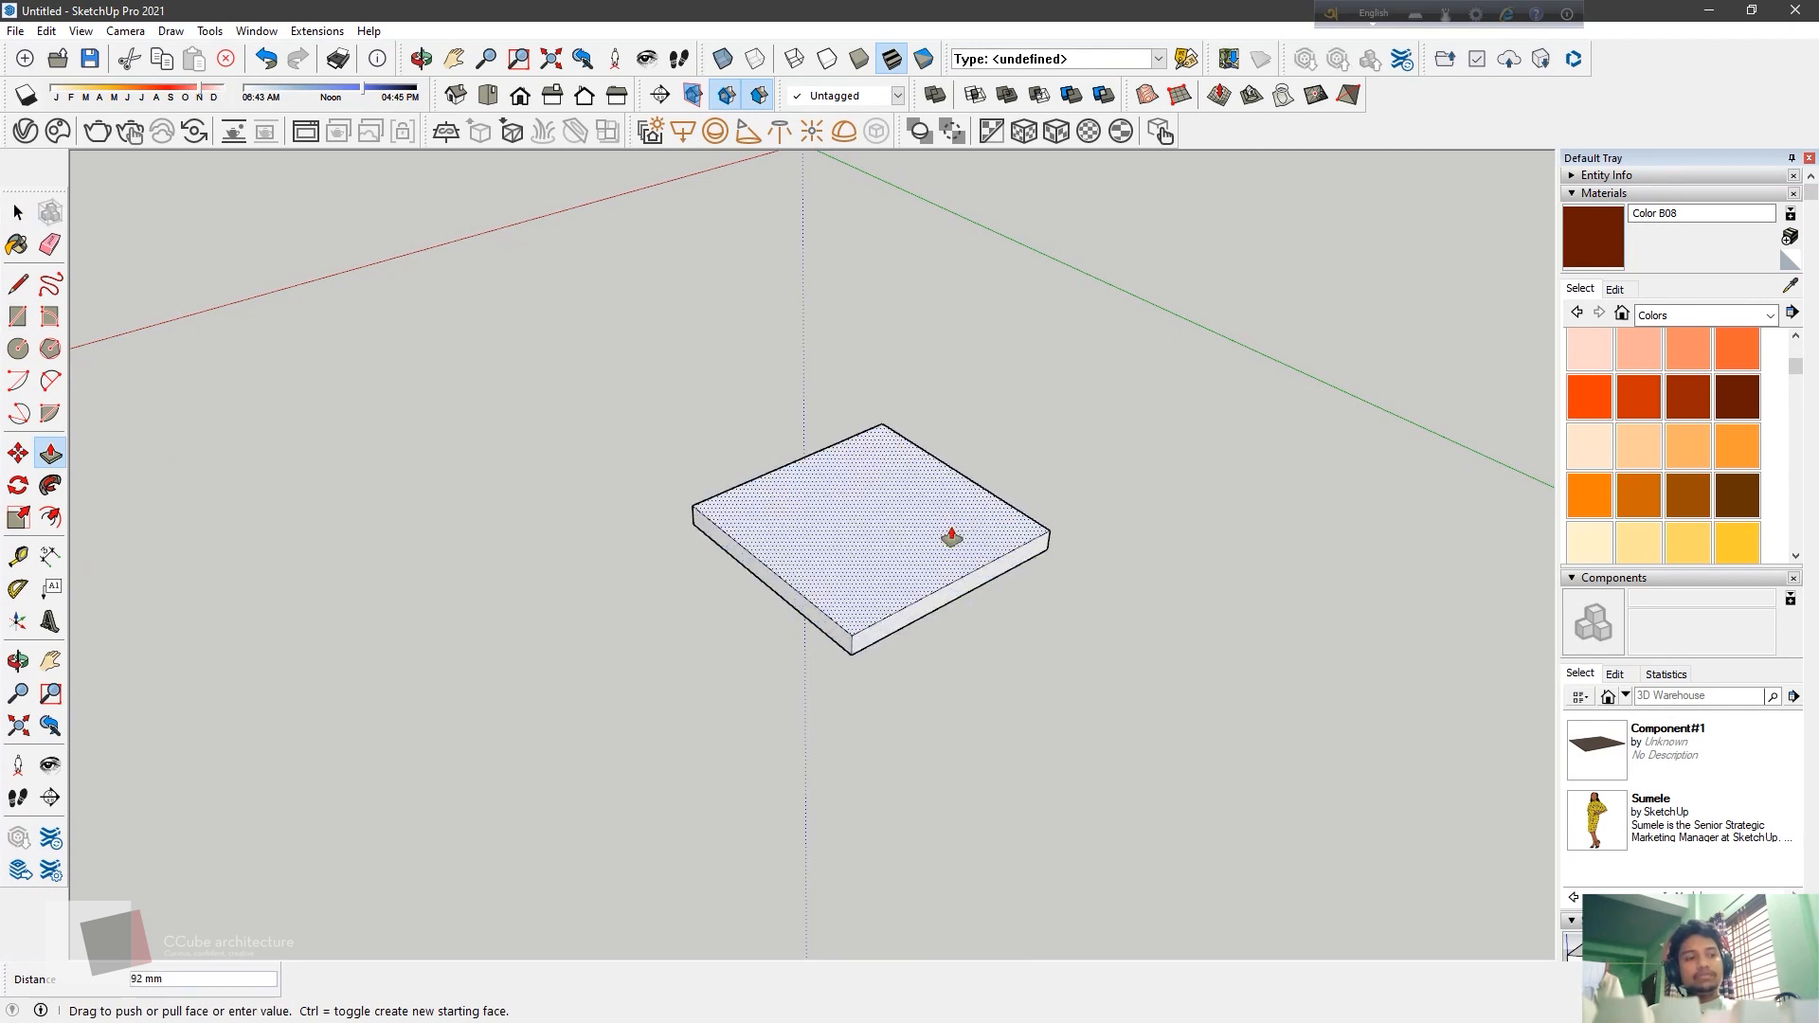
pyautogui.press('Return')
pyautogui.scroll(3, 870, 479)
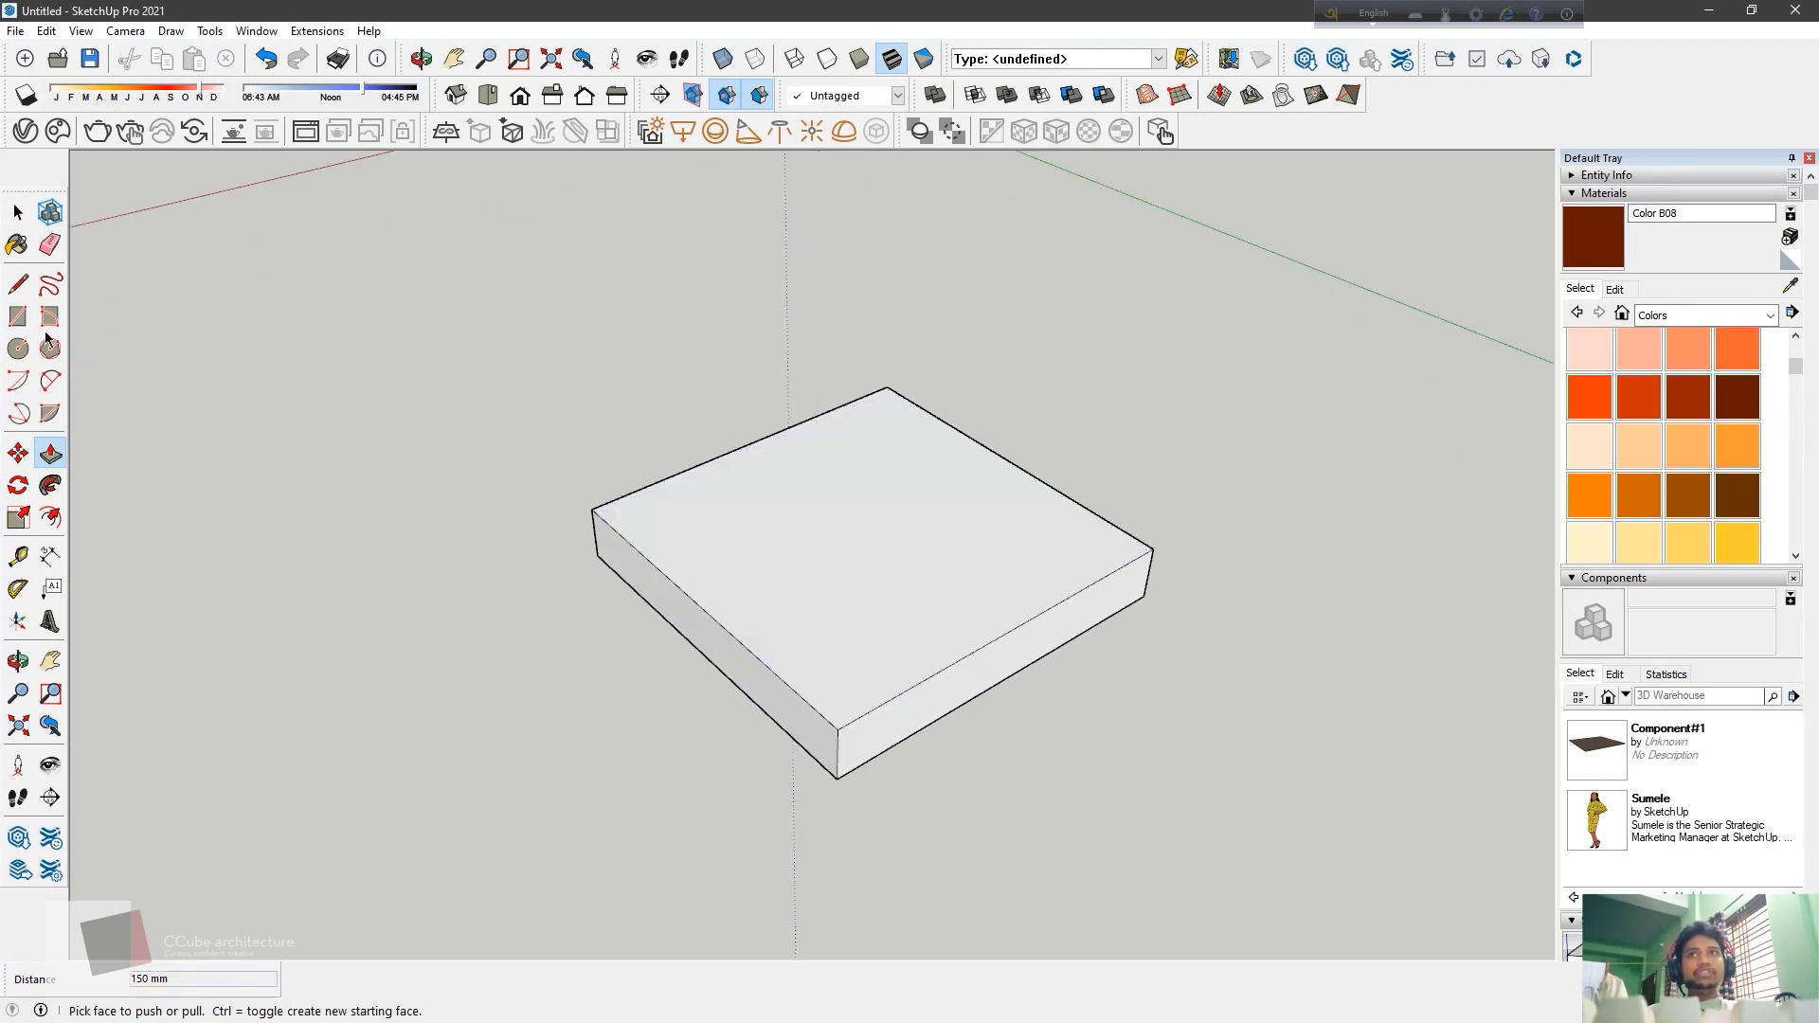
# Paint the solid's top face with Color A05, then repaint it with Color B05
pyautogui.click(22, 216)
pyautogui.click(810, 611)
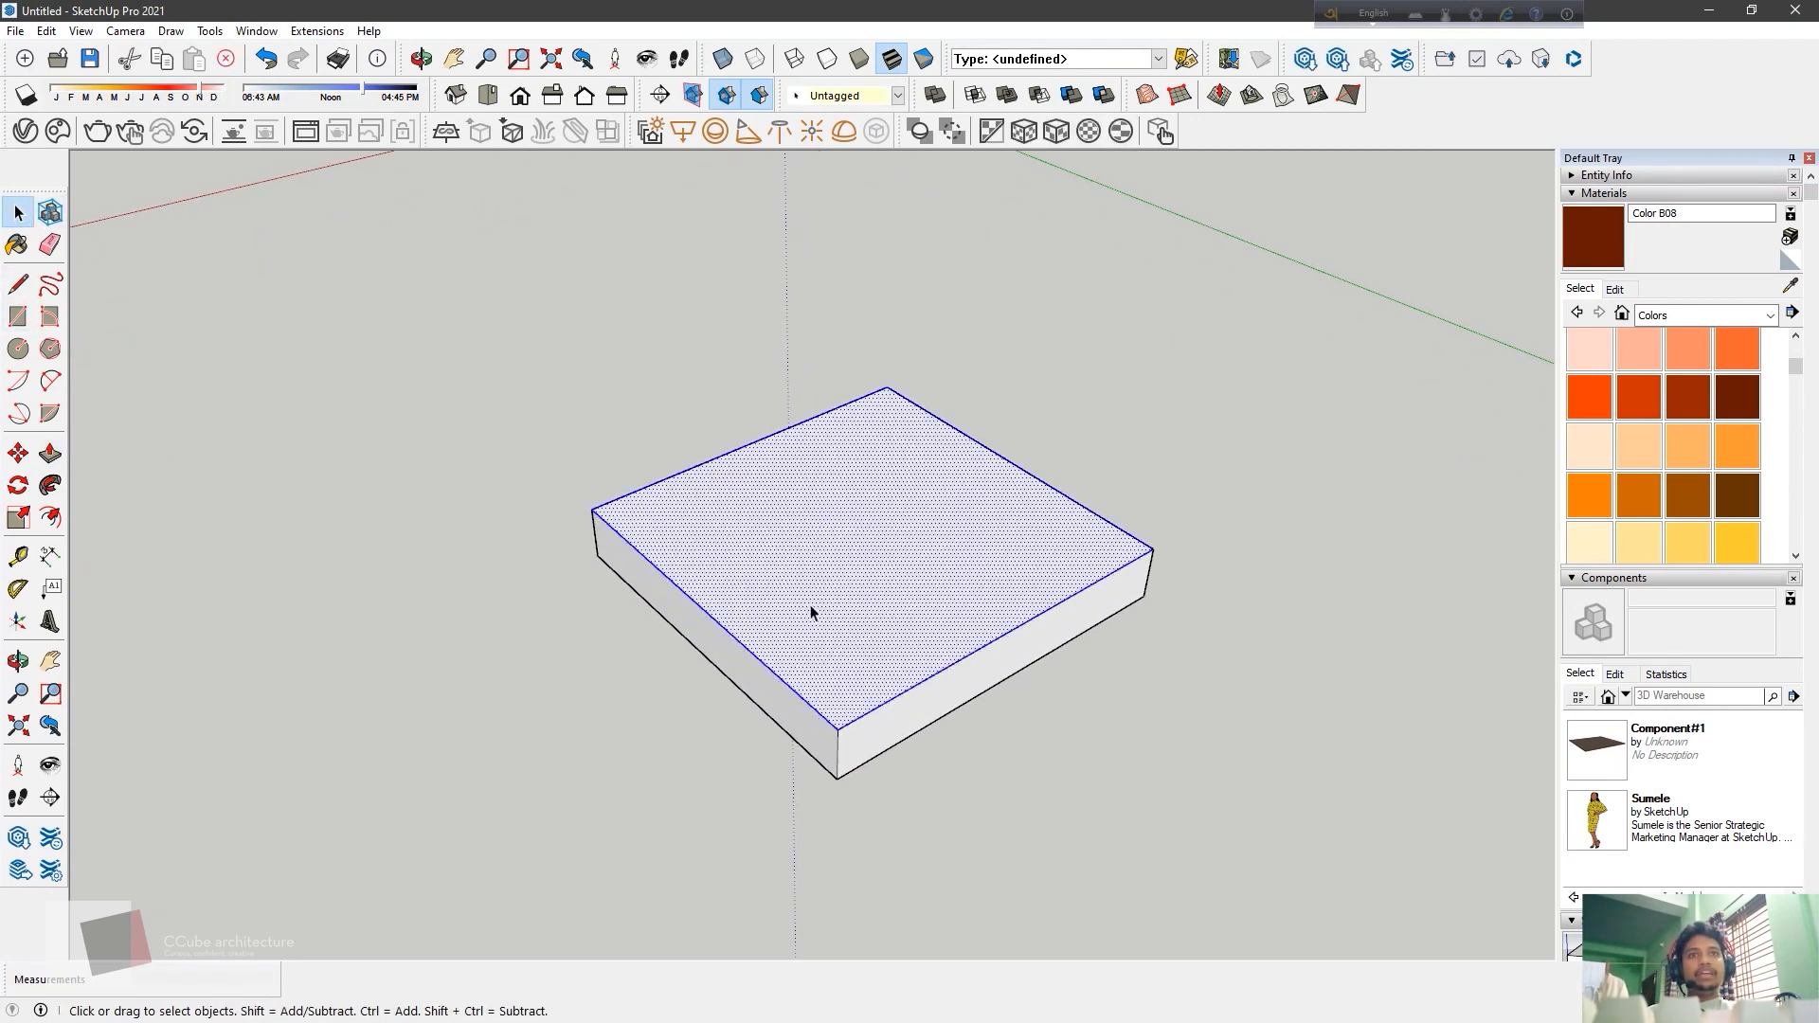
pyautogui.click(375, 805)
pyautogui.scroll(1, 1620, 470)
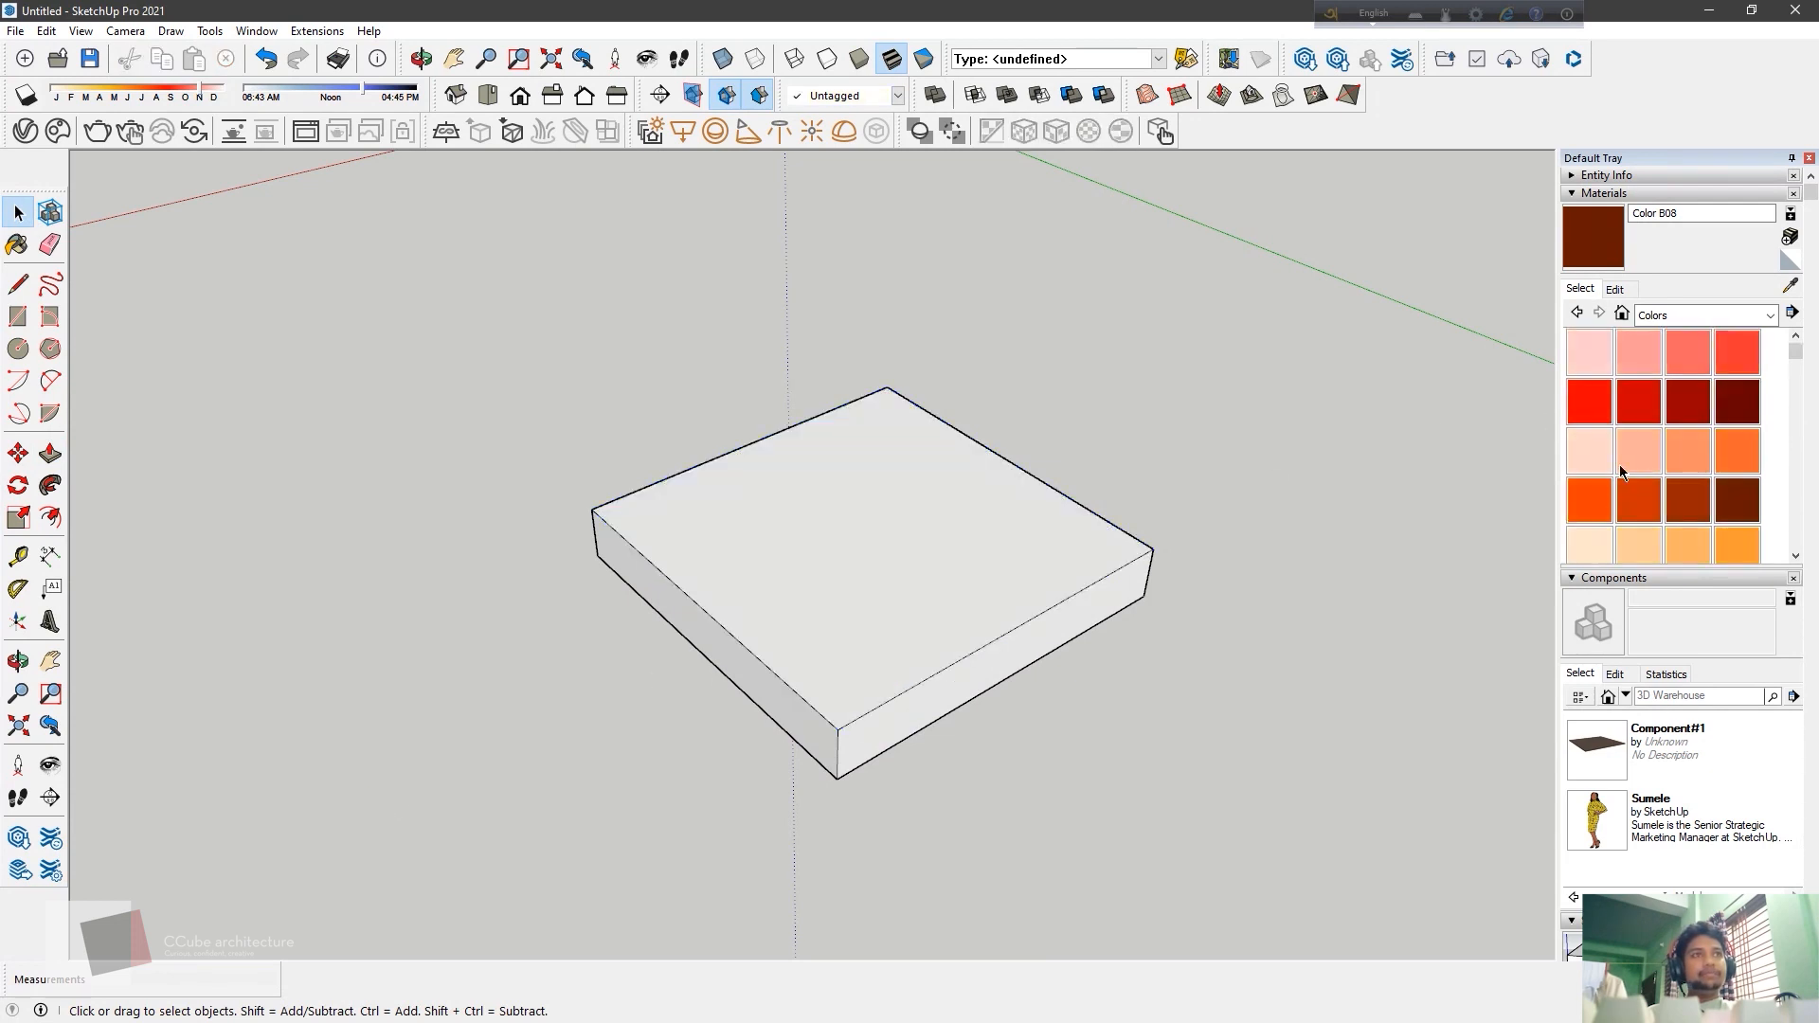
pyautogui.click(1589, 402)
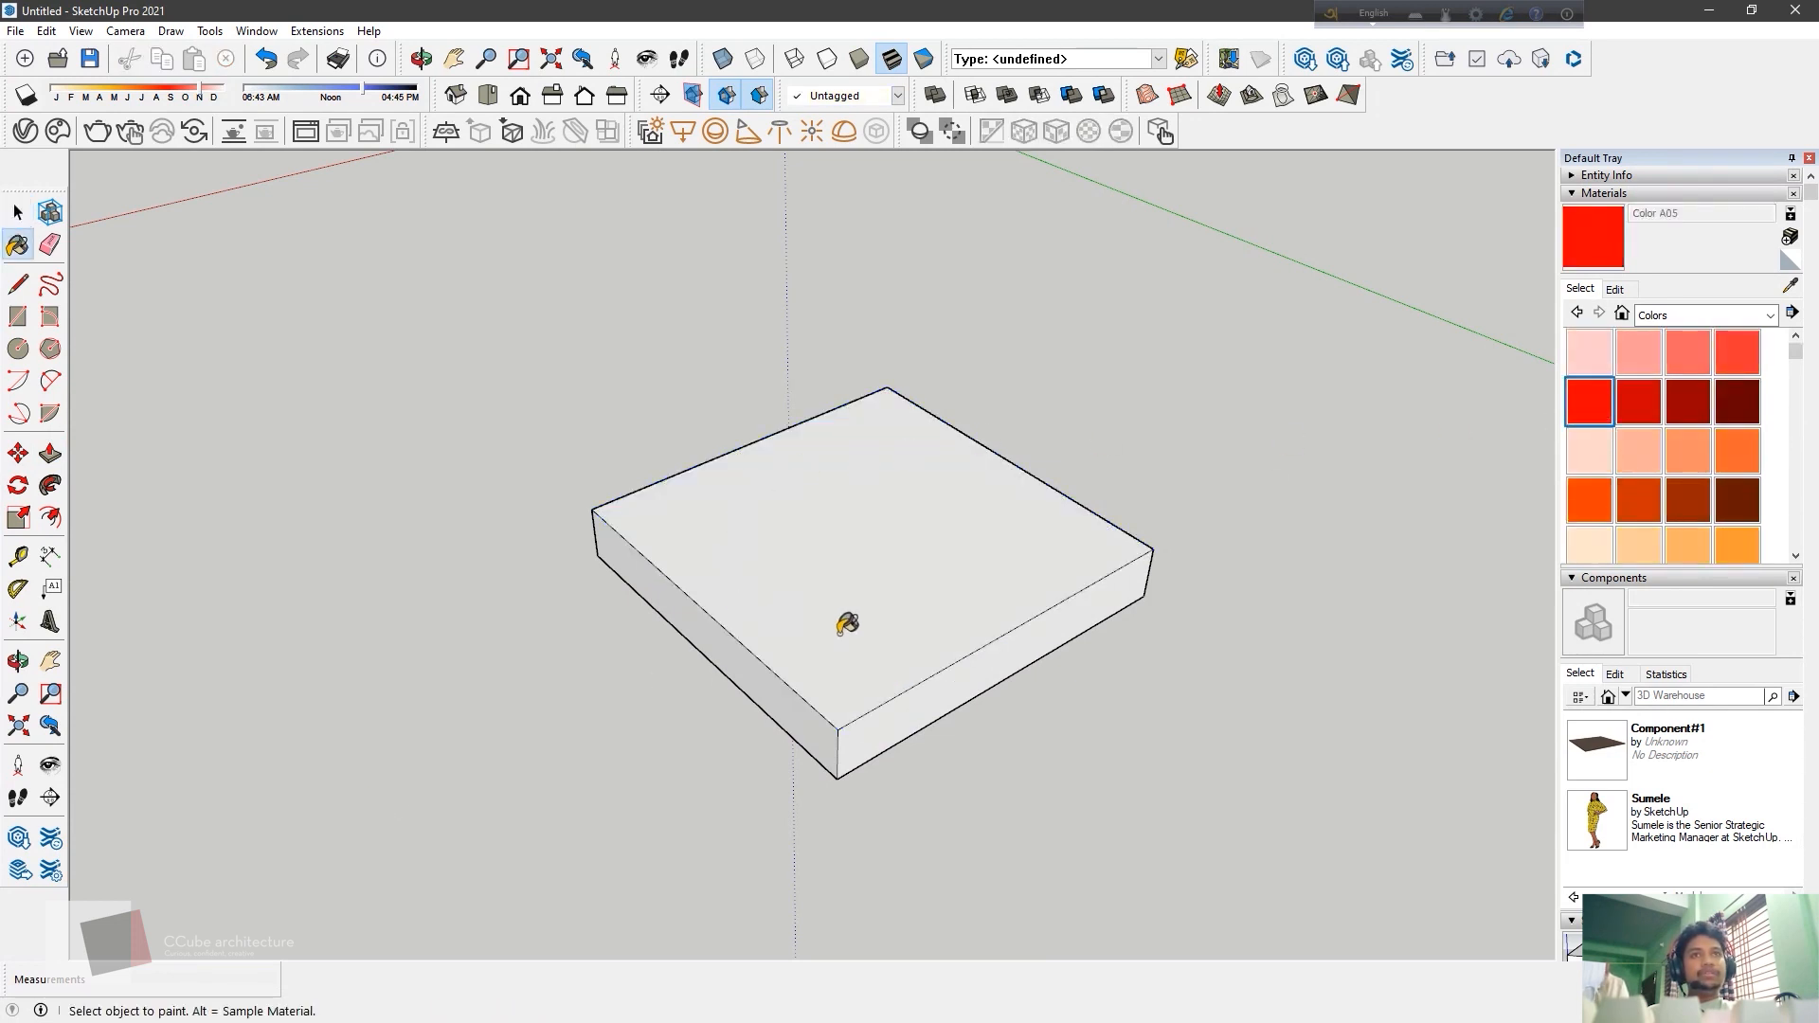
pyautogui.click(898, 623)
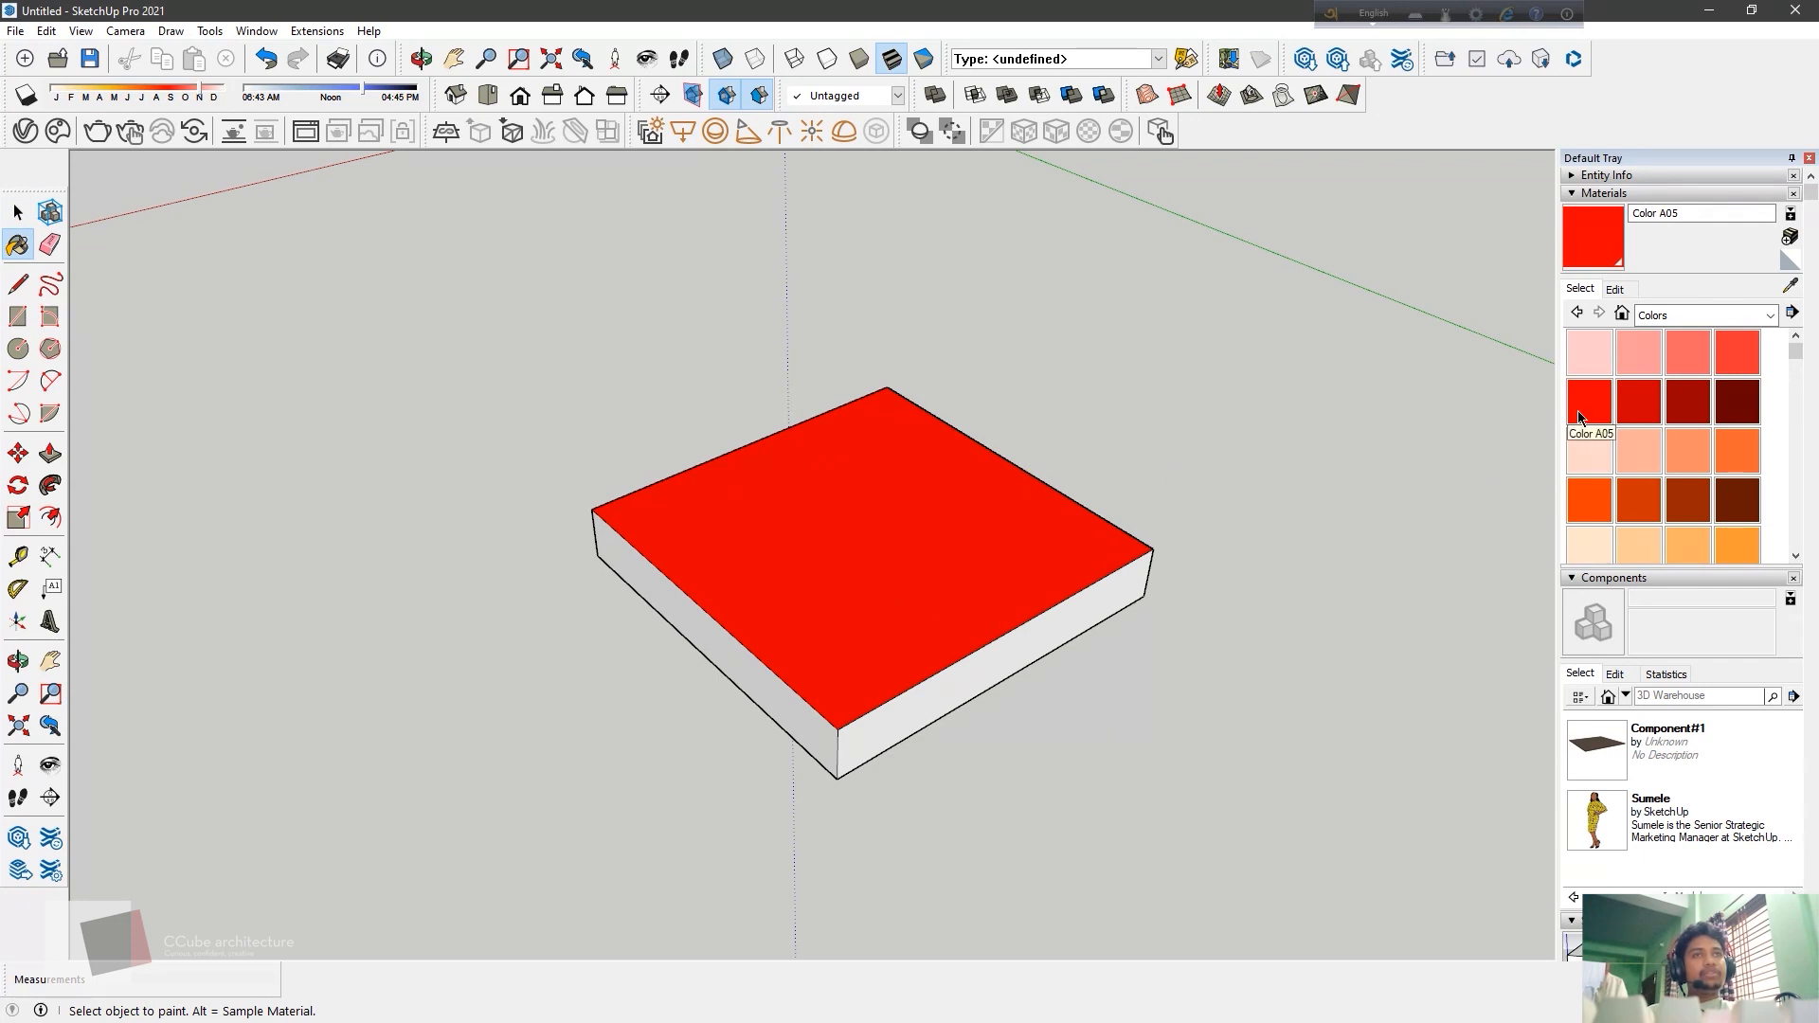
pyautogui.click(1590, 499)
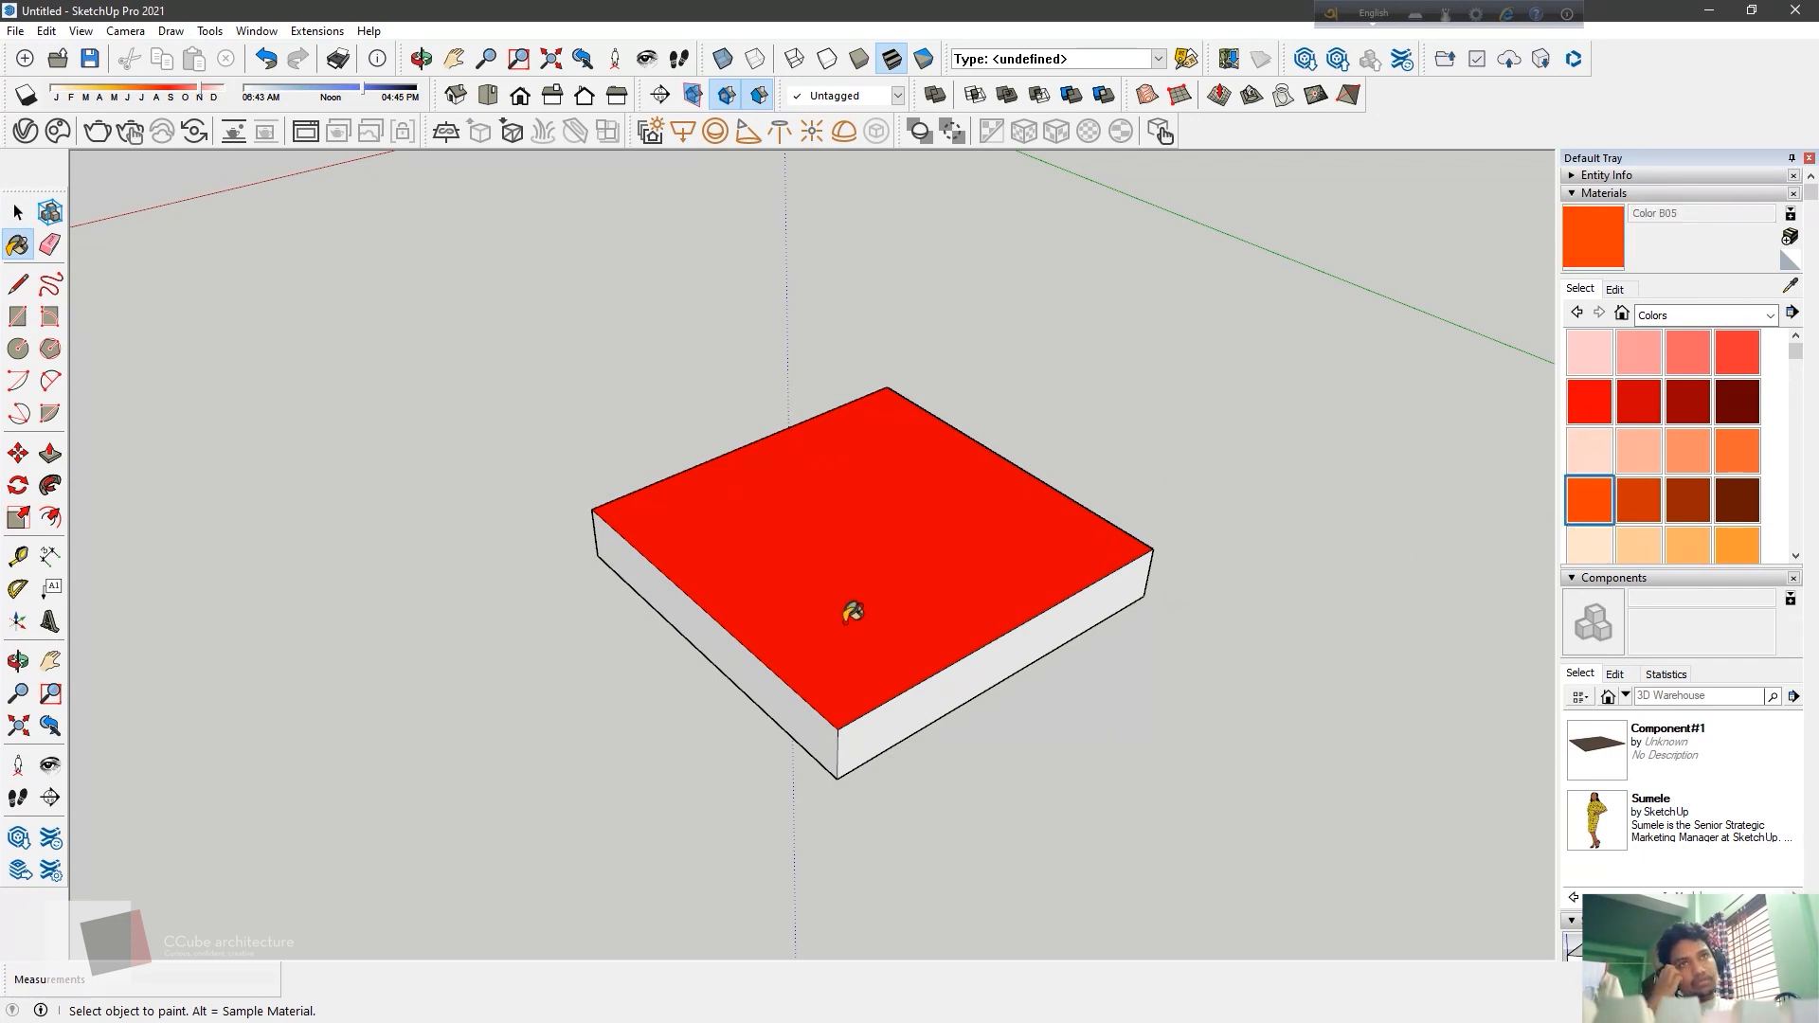
pyautogui.click(870, 616)
# Repaint the solid's top face with the white Color M00 from the Colors collection
pyautogui.scroll(-3, 1650, 523)
pyautogui.scroll(-10, 1651, 521)
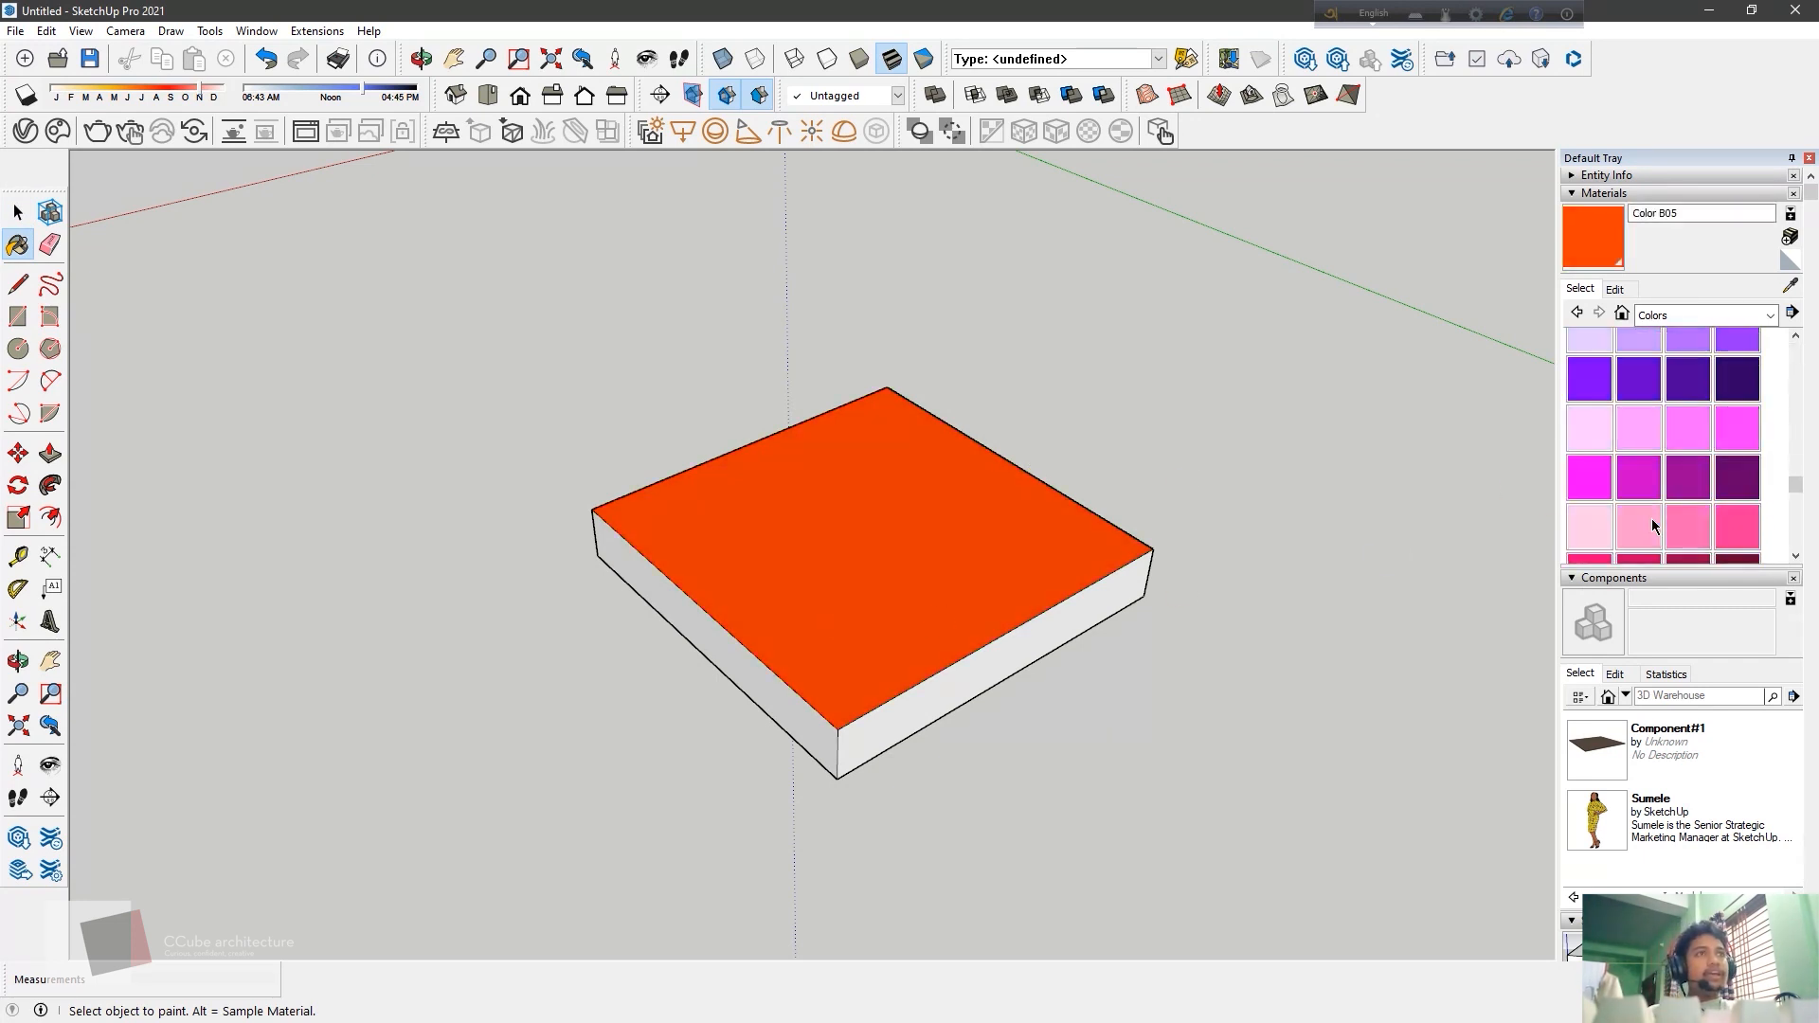
pyautogui.scroll(2, 1631, 417)
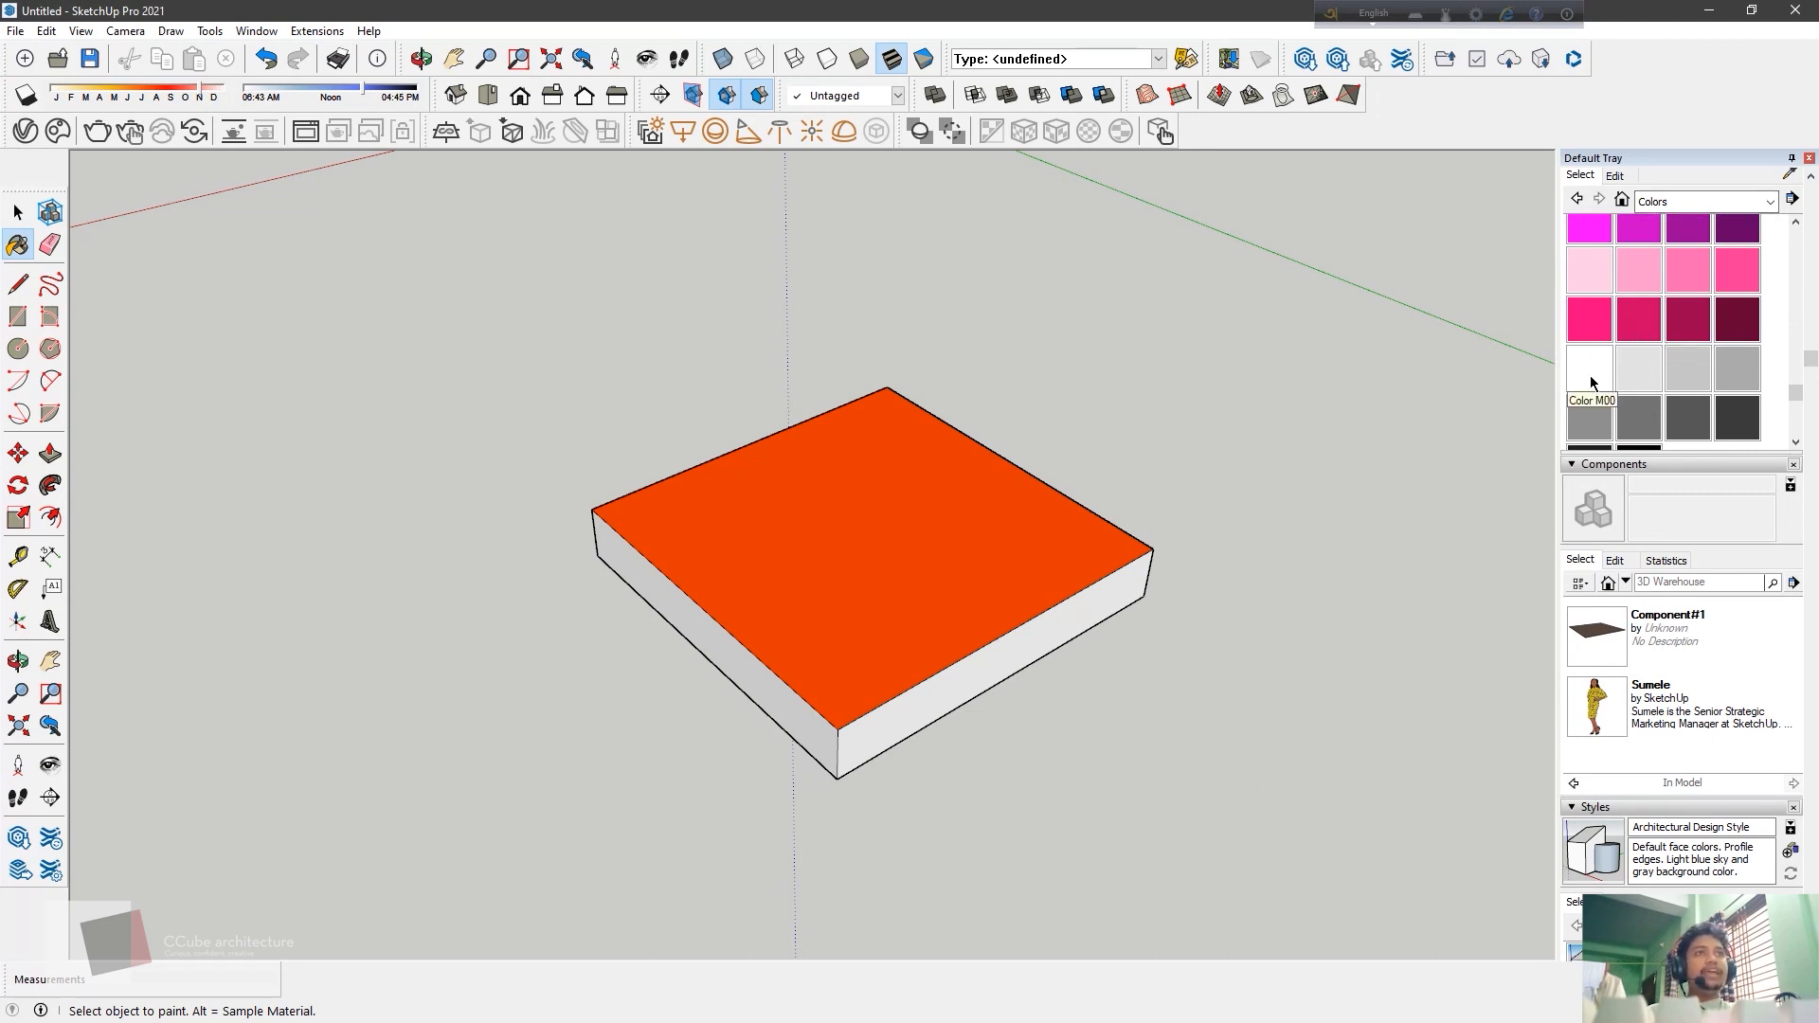
pyautogui.click(729, 614)
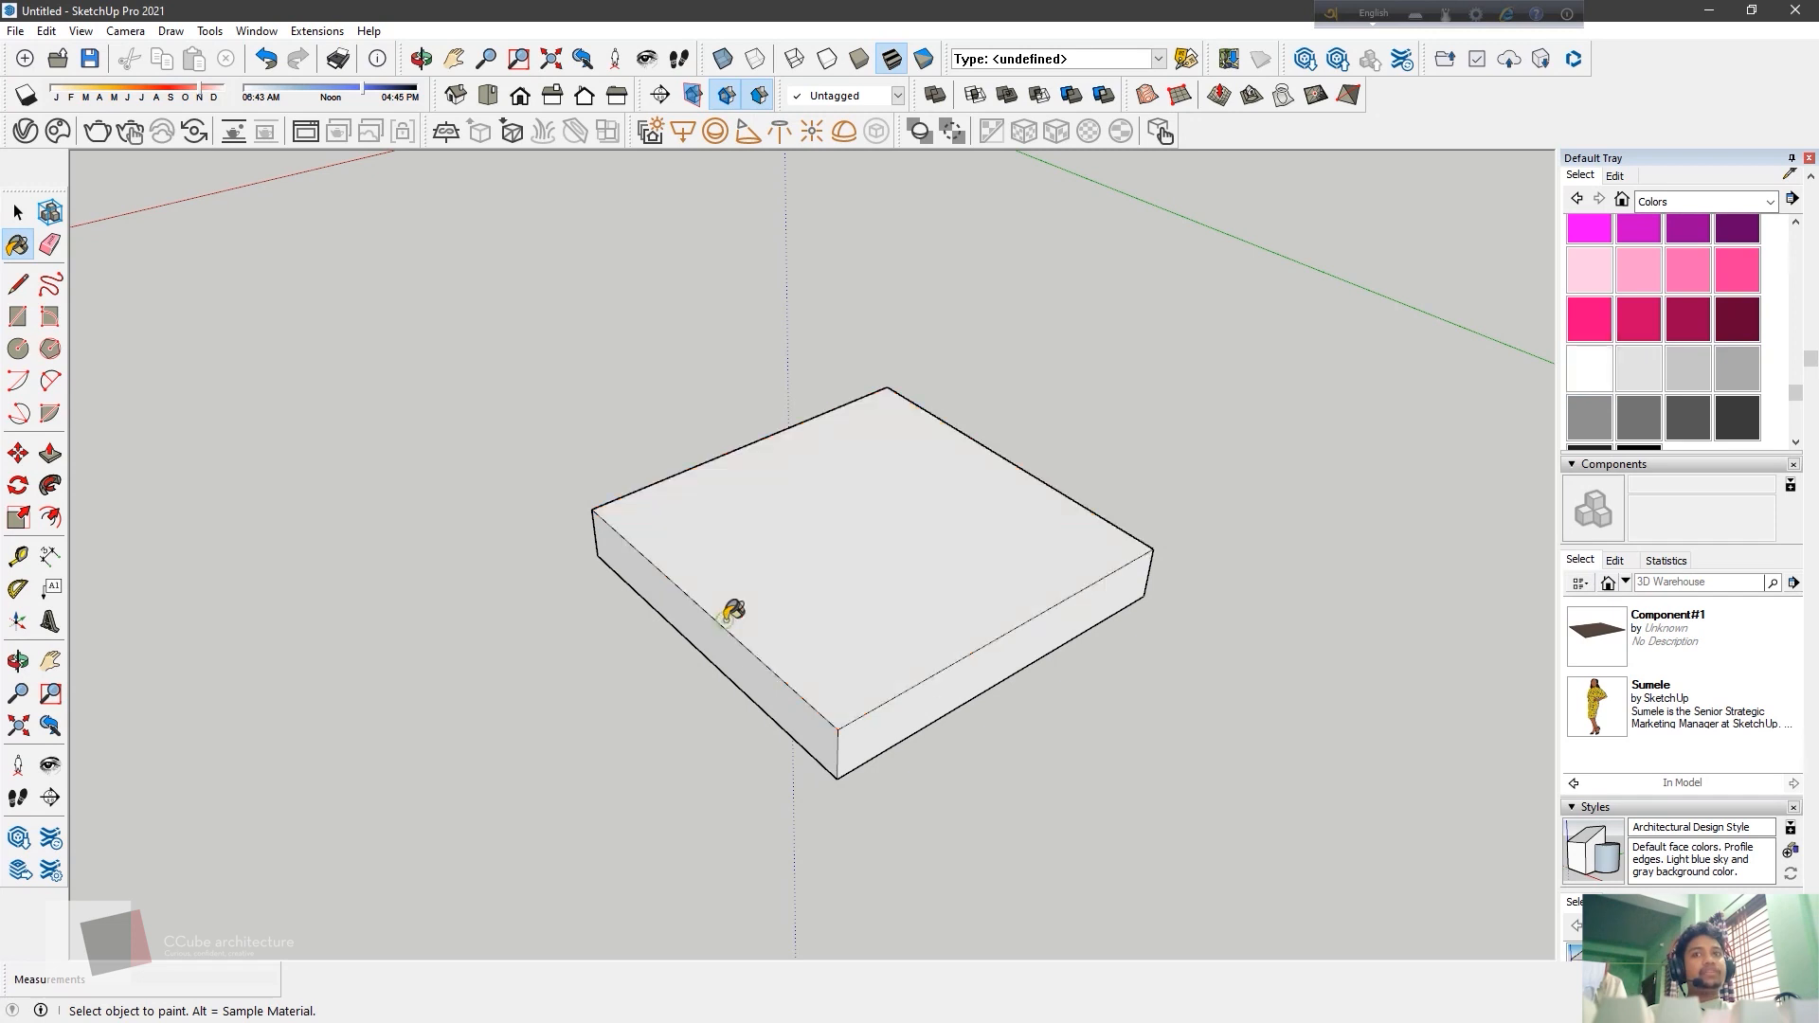
# Paint the solid's top face with 0128_White from the Colors-Named collection
pyautogui.click(1767, 210)
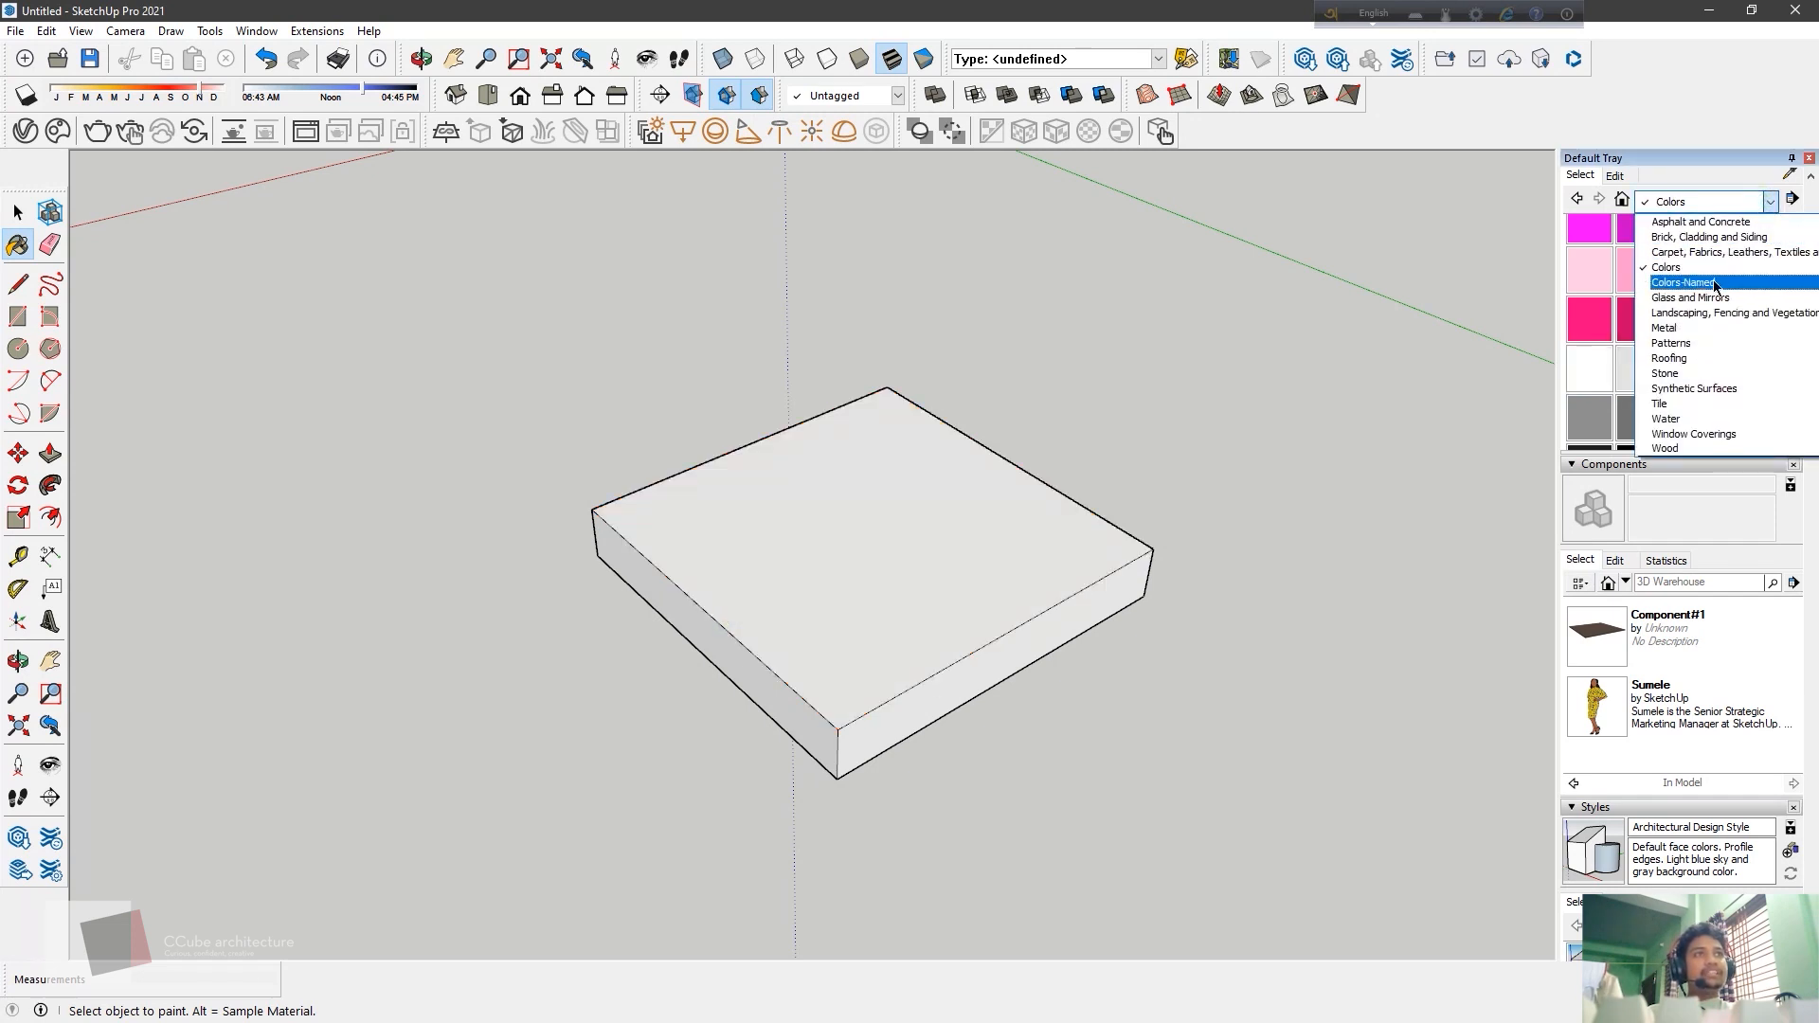
pyautogui.click(1805, 246)
pyautogui.scroll(-3, 1781, 331)
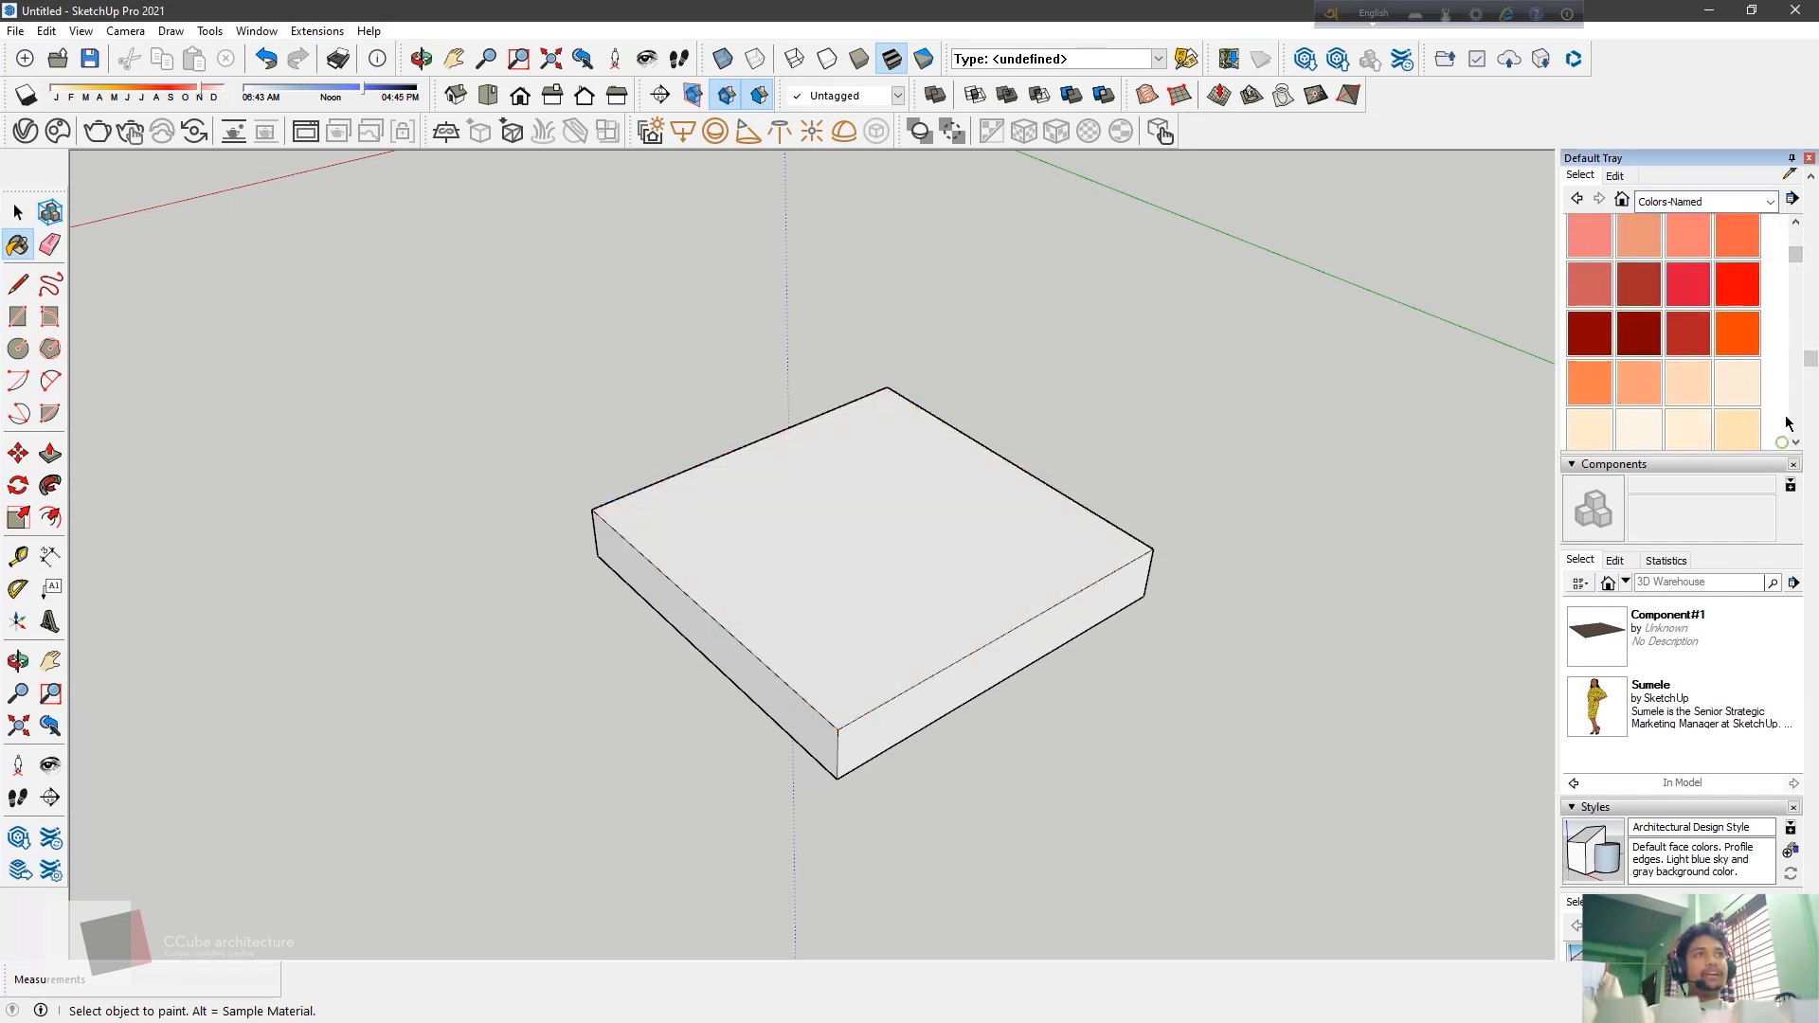
pyautogui.moveTo(1797, 261); pyautogui.dragTo(1796, 443)
pyautogui.scroll(3, 1655, 332)
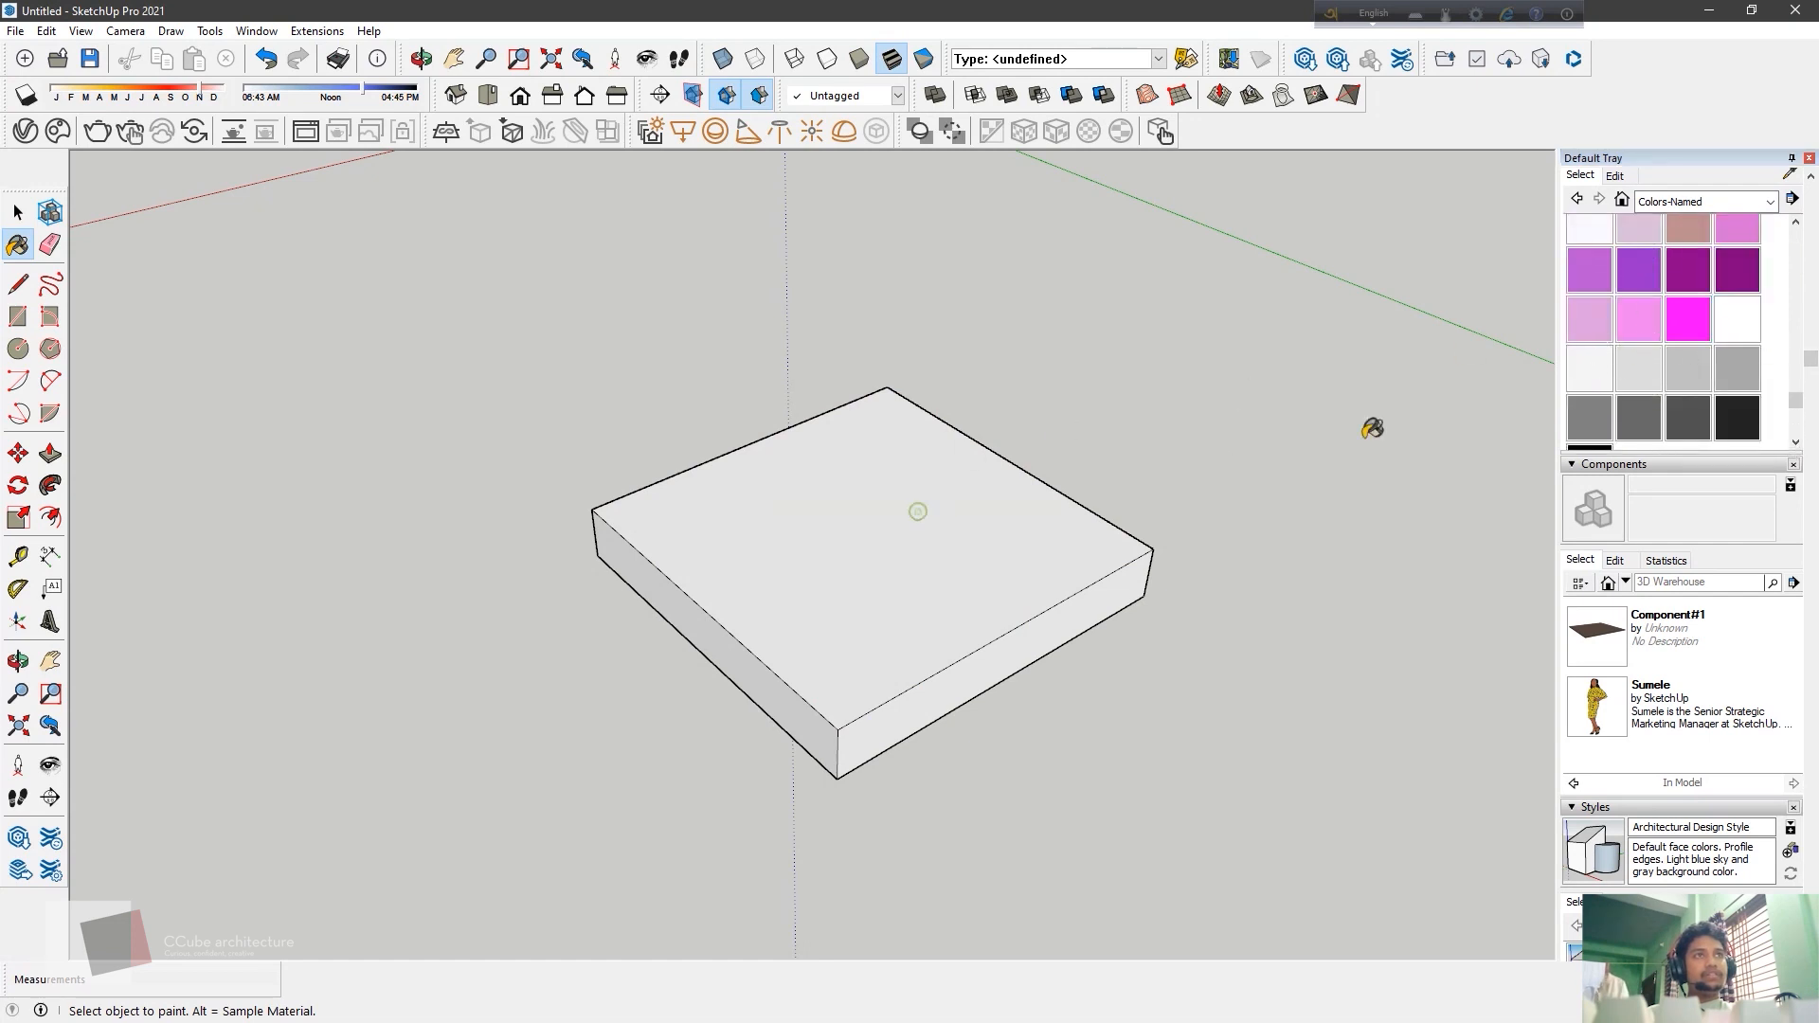
# Show the In Model collection to review the materials used in this model
pyautogui.scroll(2, 1618, 382)
pyautogui.click(1767, 201)
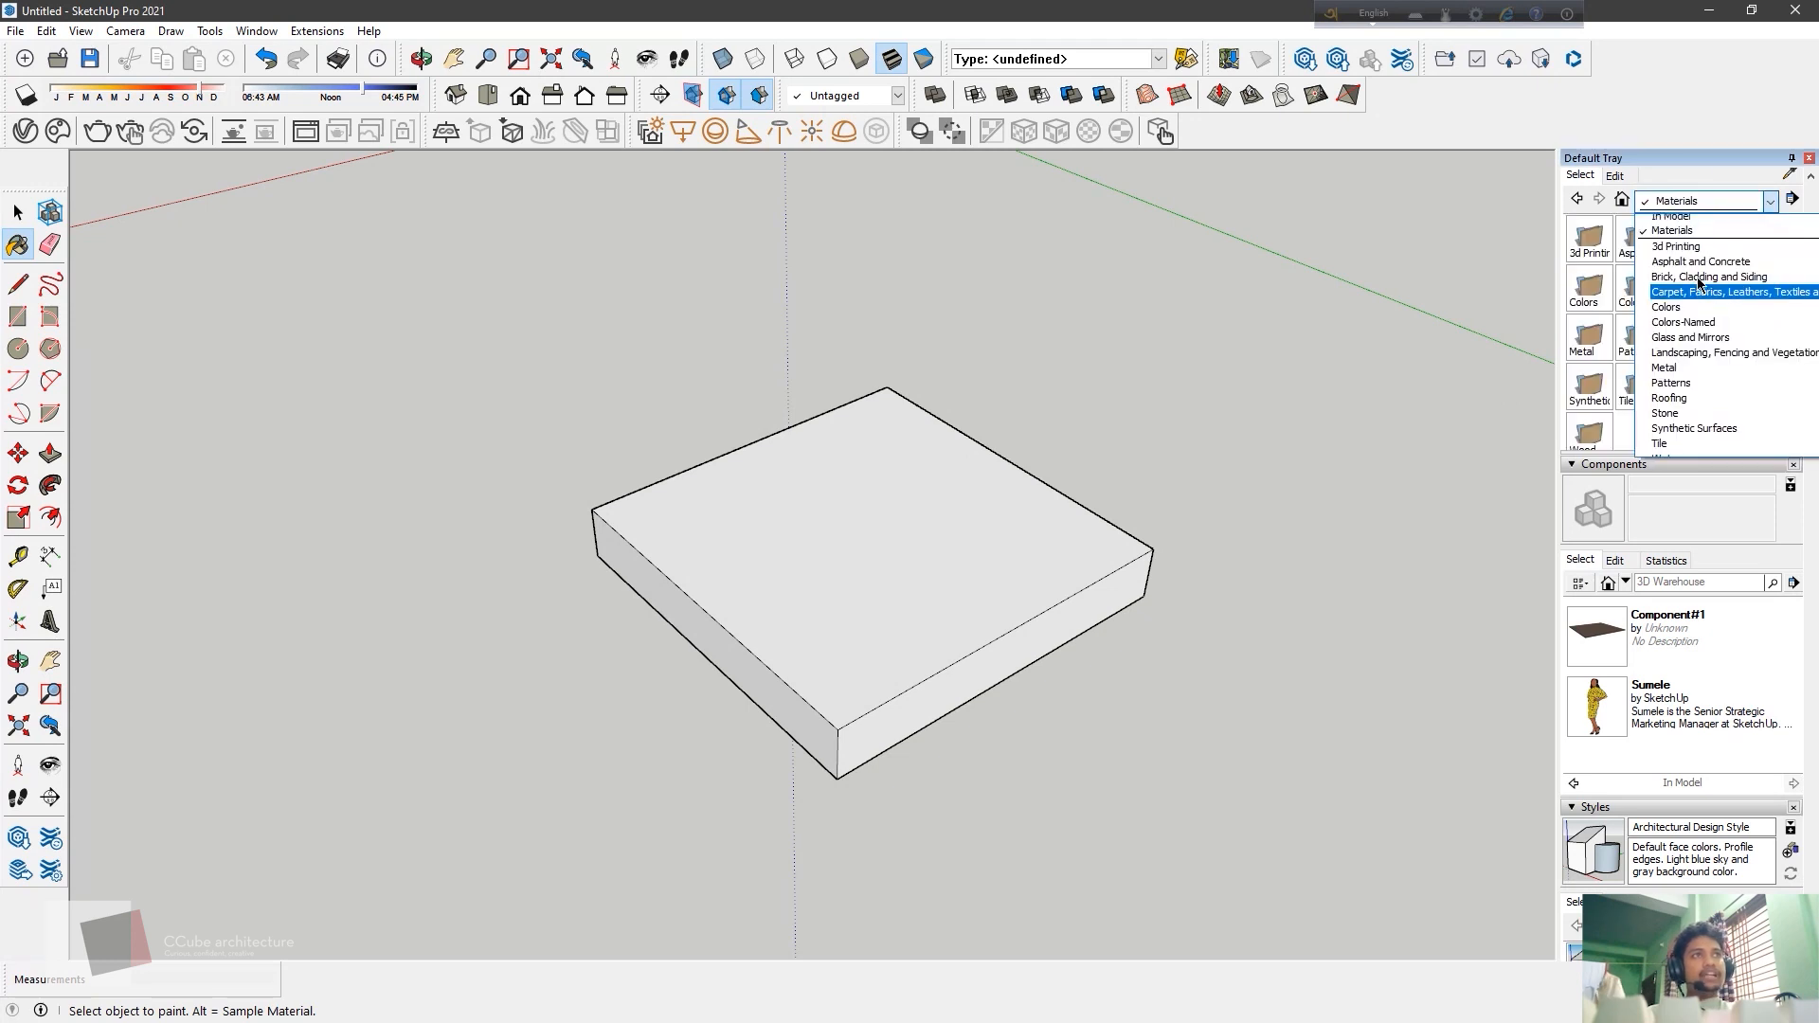
pyautogui.scroll(1, 1701, 284)
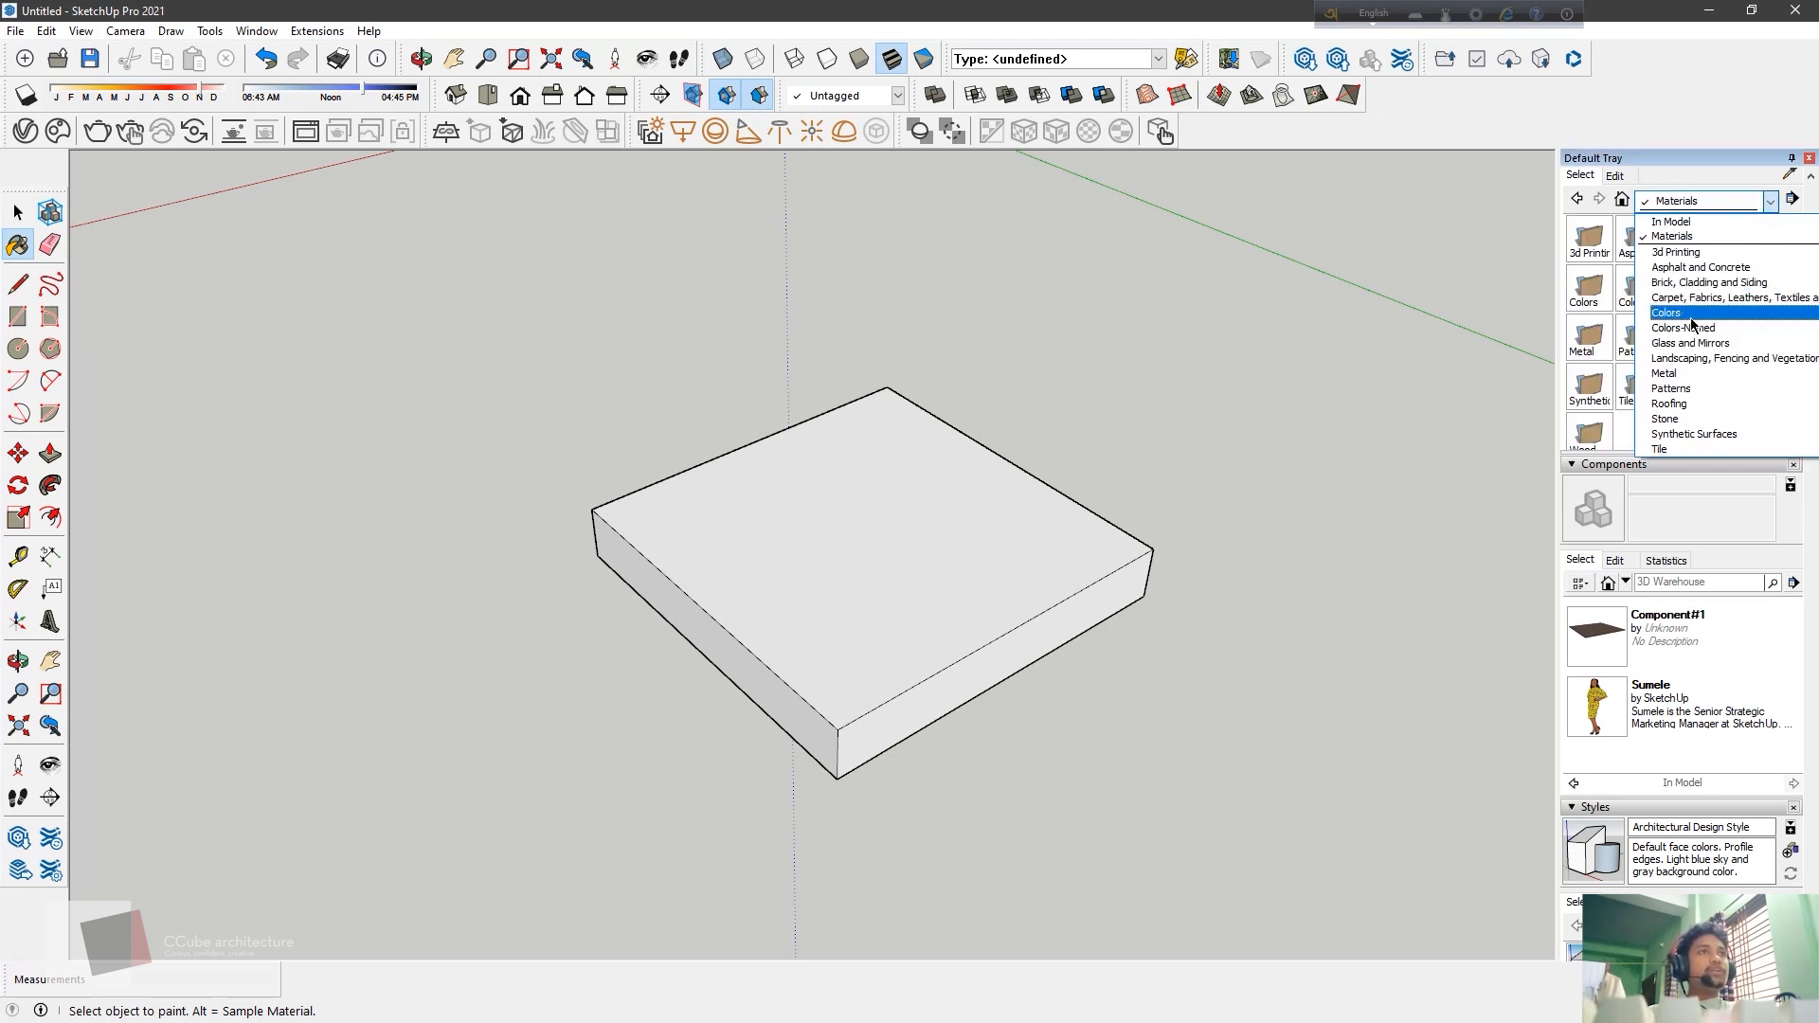
pyautogui.click(1677, 222)
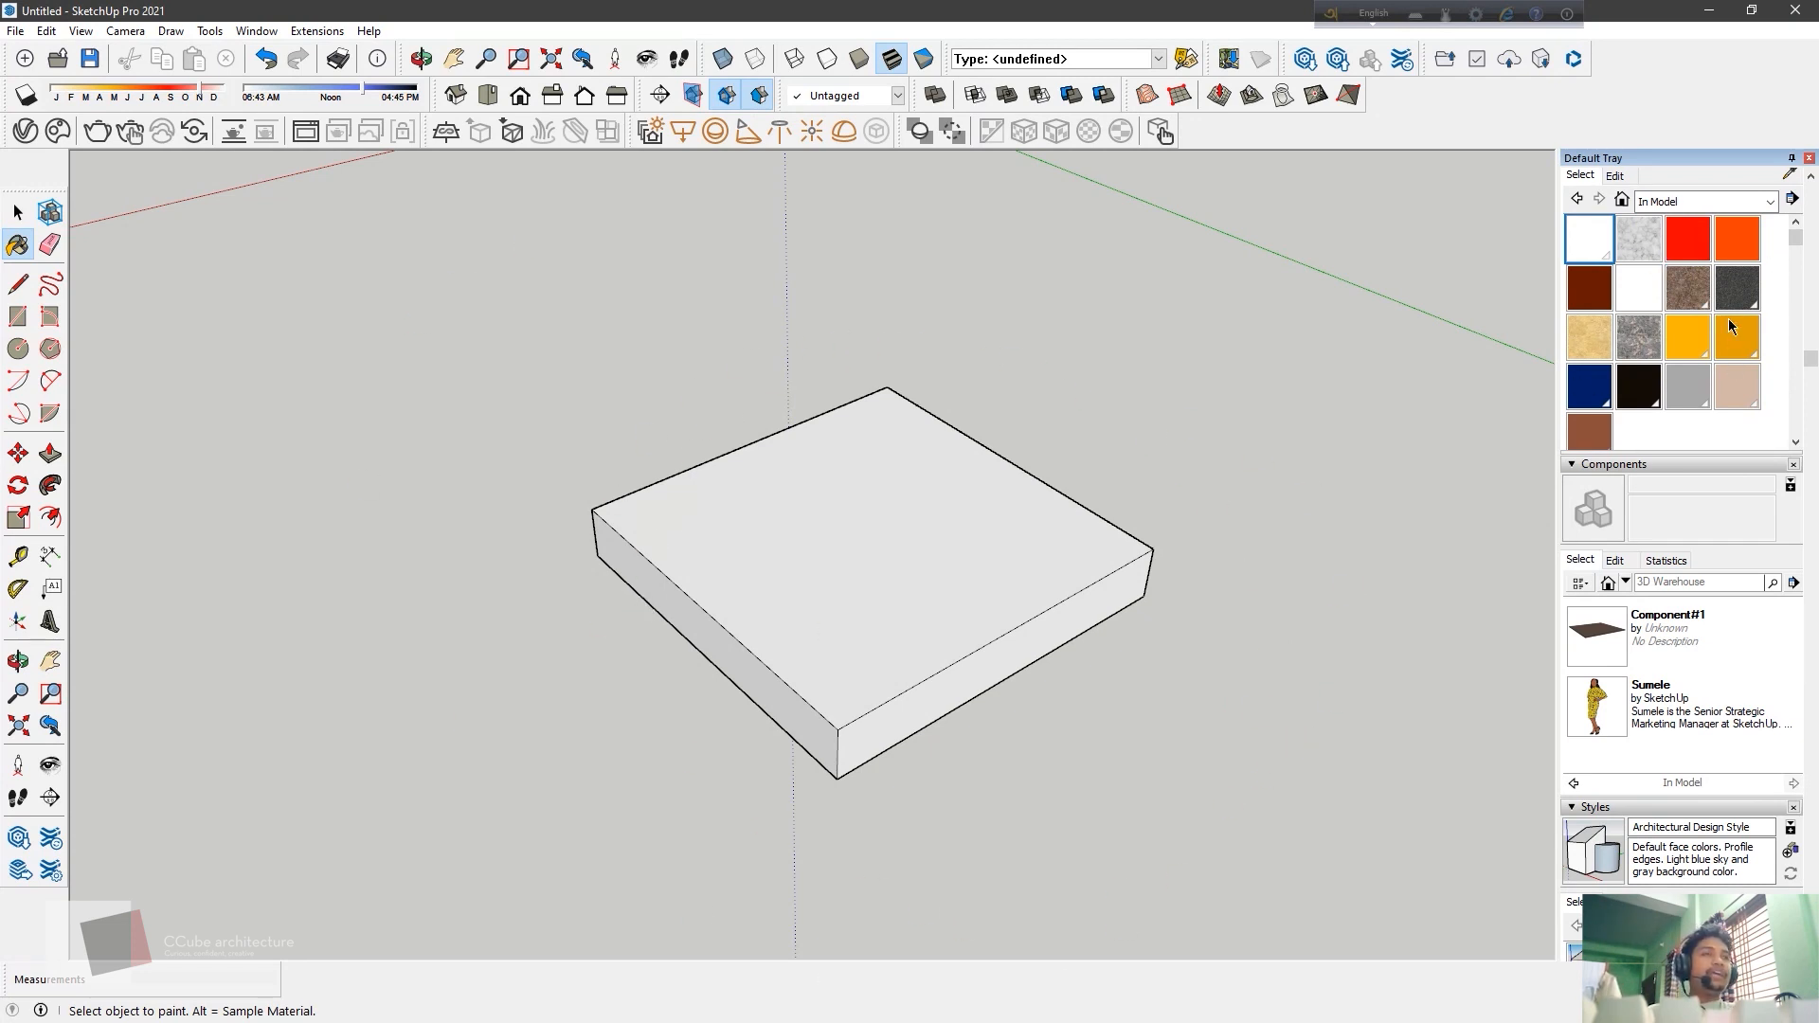
pyautogui.scroll(2, 1705, 301)
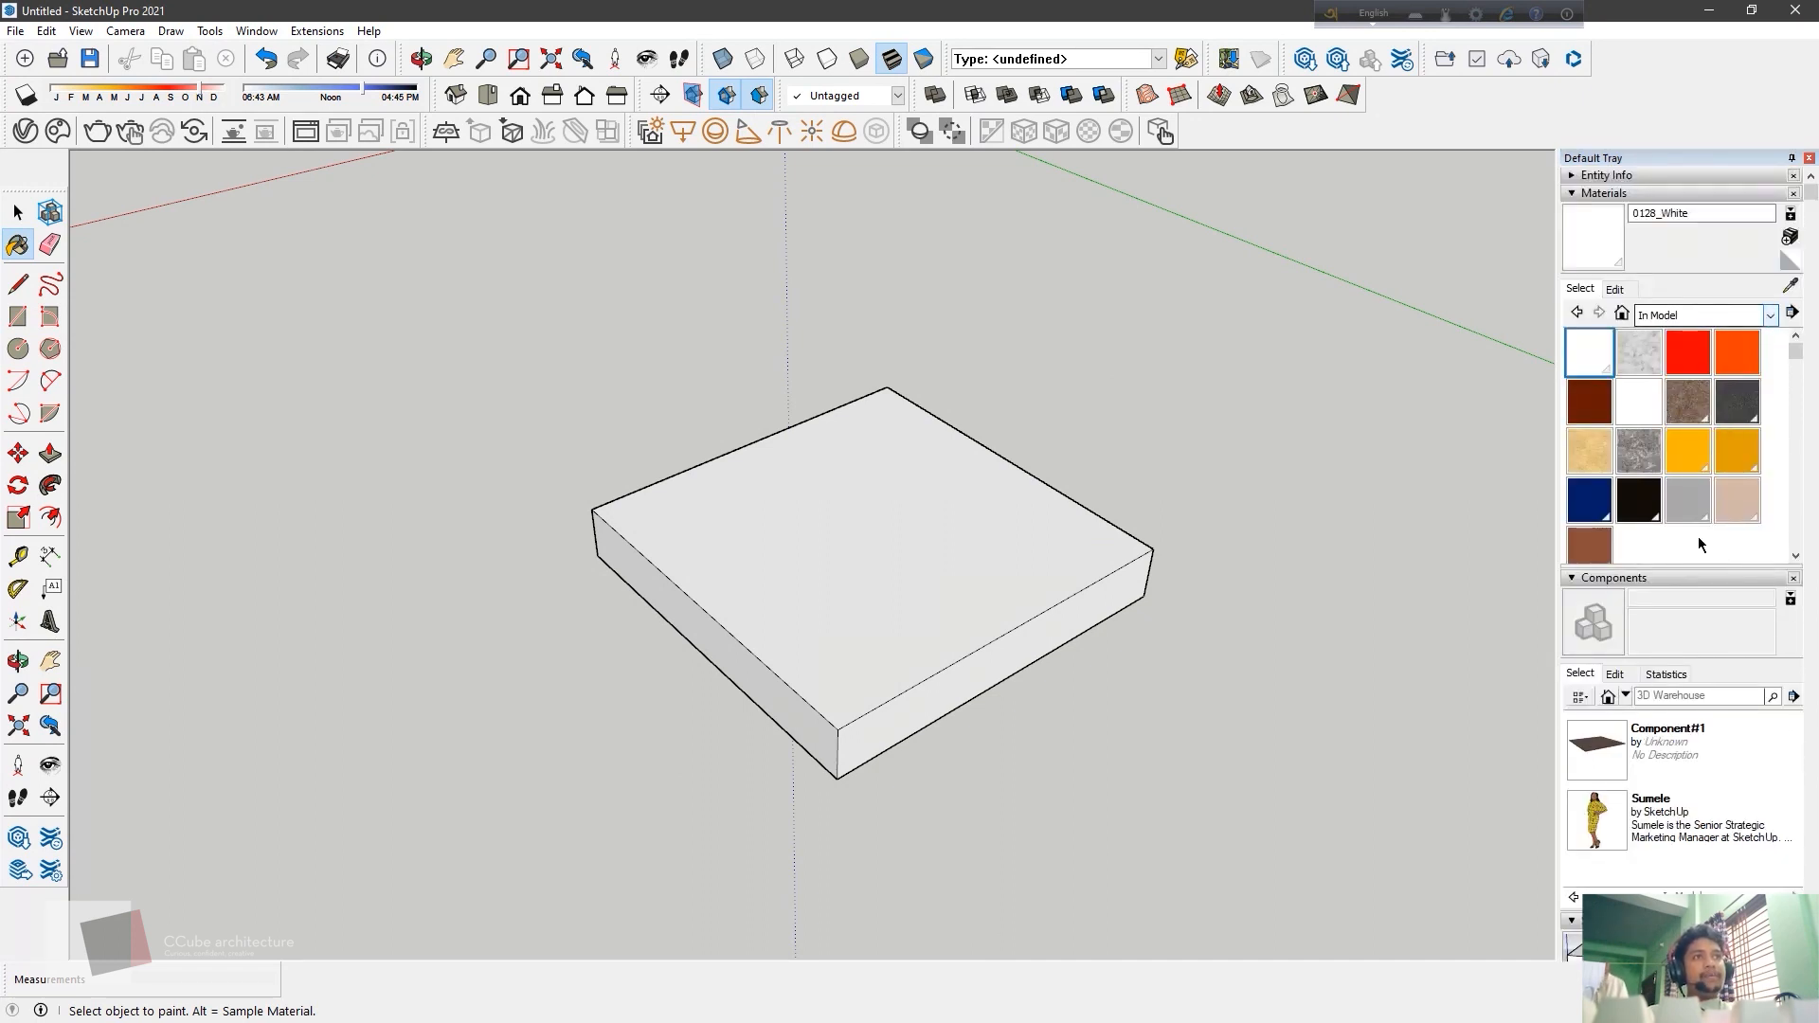
# Paint the solid's top face with Translucent Glass Blue from the Glass and Mirrors collection and look through it
pyautogui.click(1760, 322)
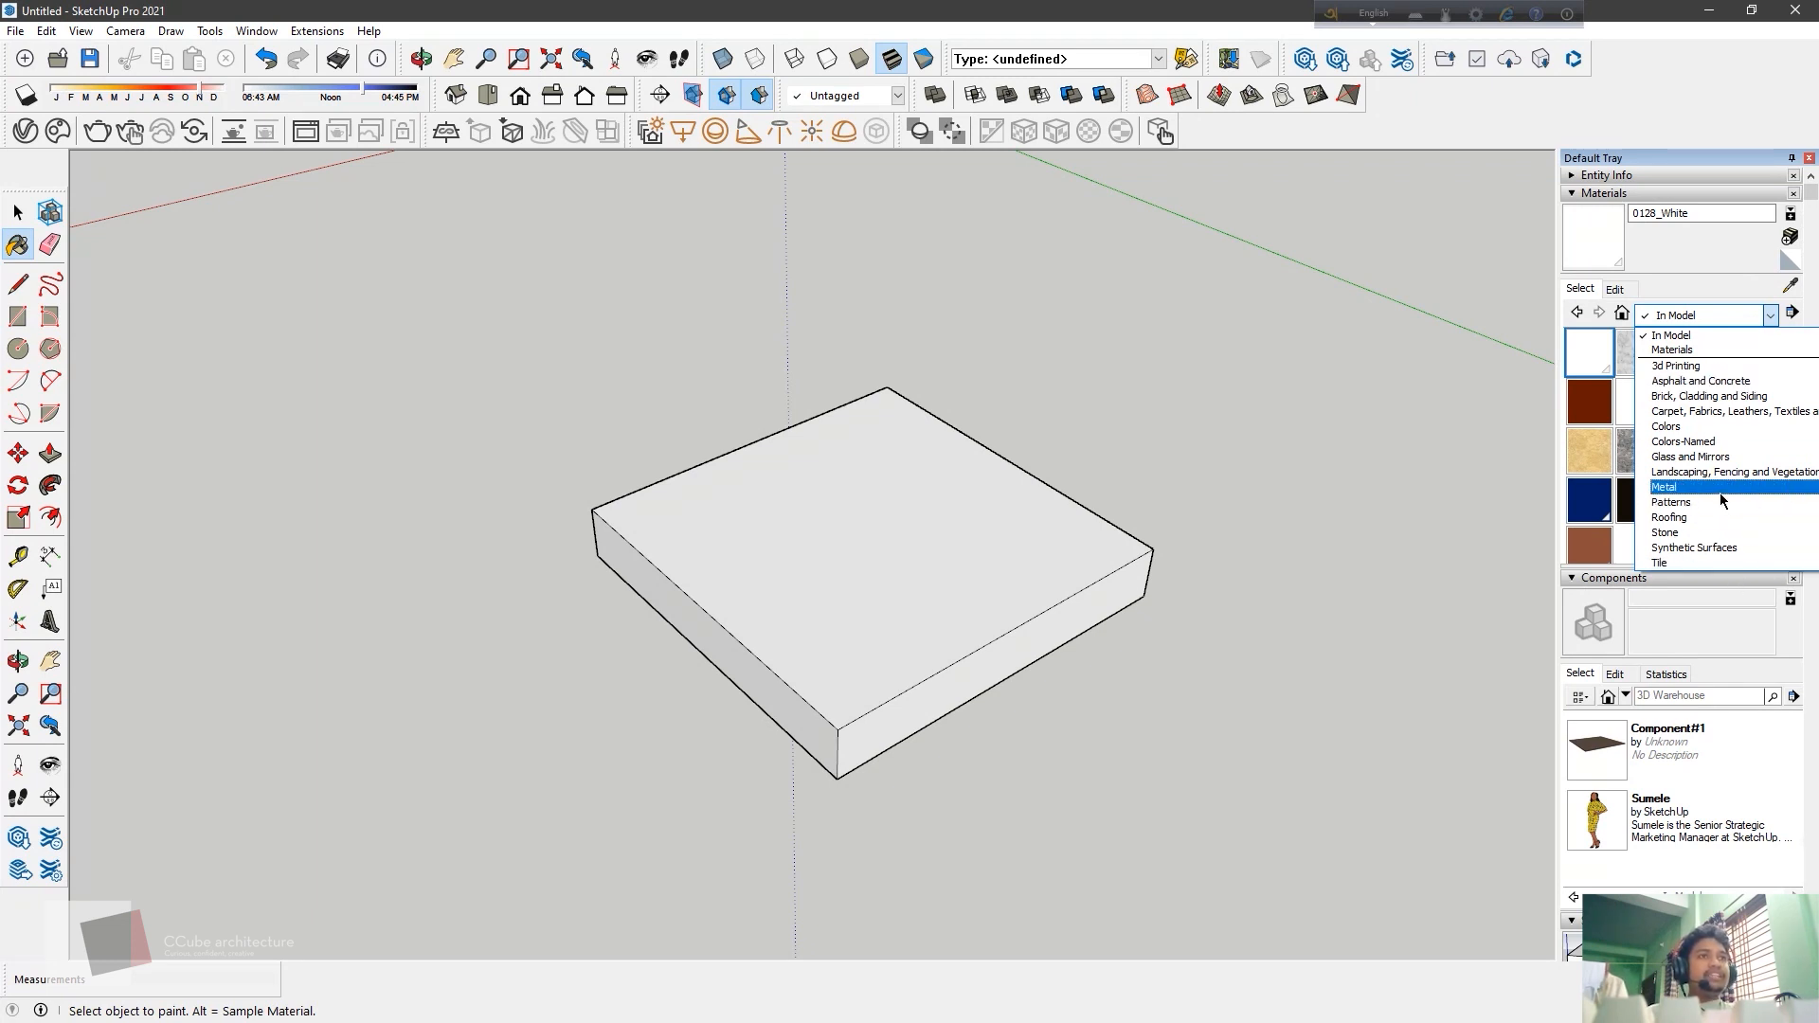
pyautogui.click(1712, 456)
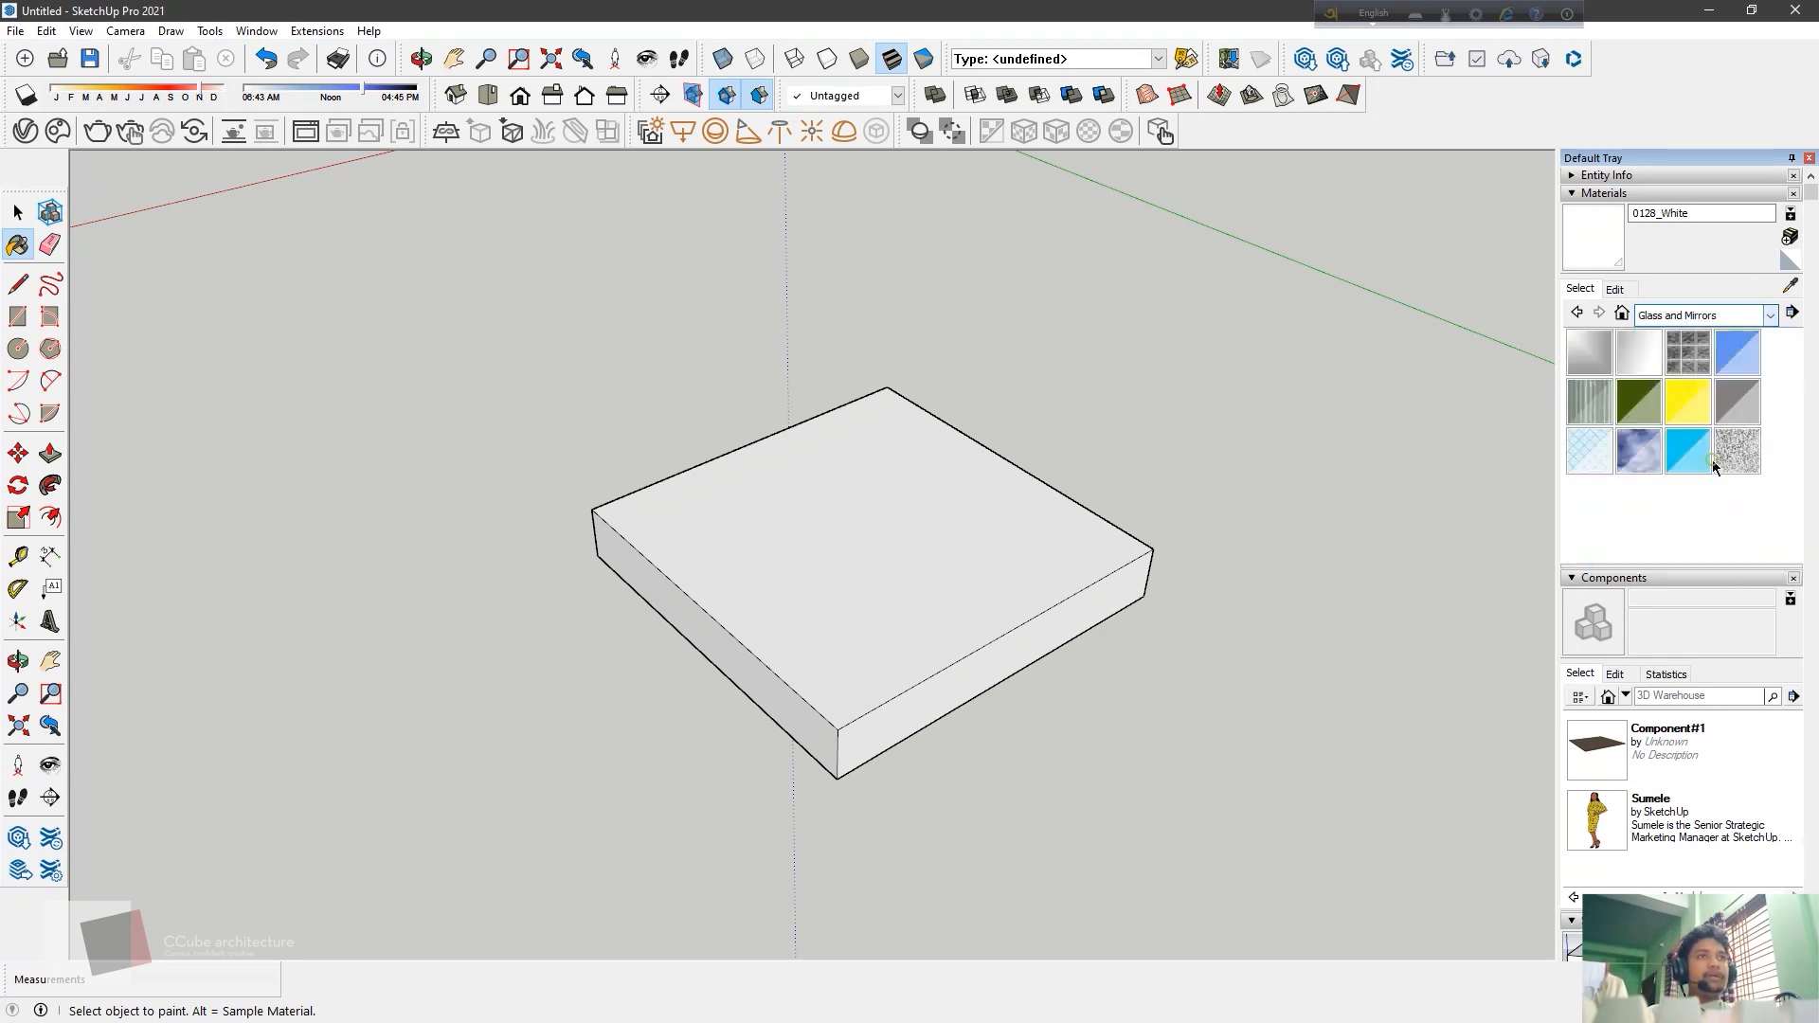
pyautogui.click(1736, 352)
pyautogui.click(963, 625)
pyautogui.moveTo(948, 662); pyautogui.dragTo(556, 674, button='middle')
pyautogui.scroll(2, 853, 719)
pyautogui.moveTo(870, 732); pyautogui.dragTo(929, 742, button='middle')
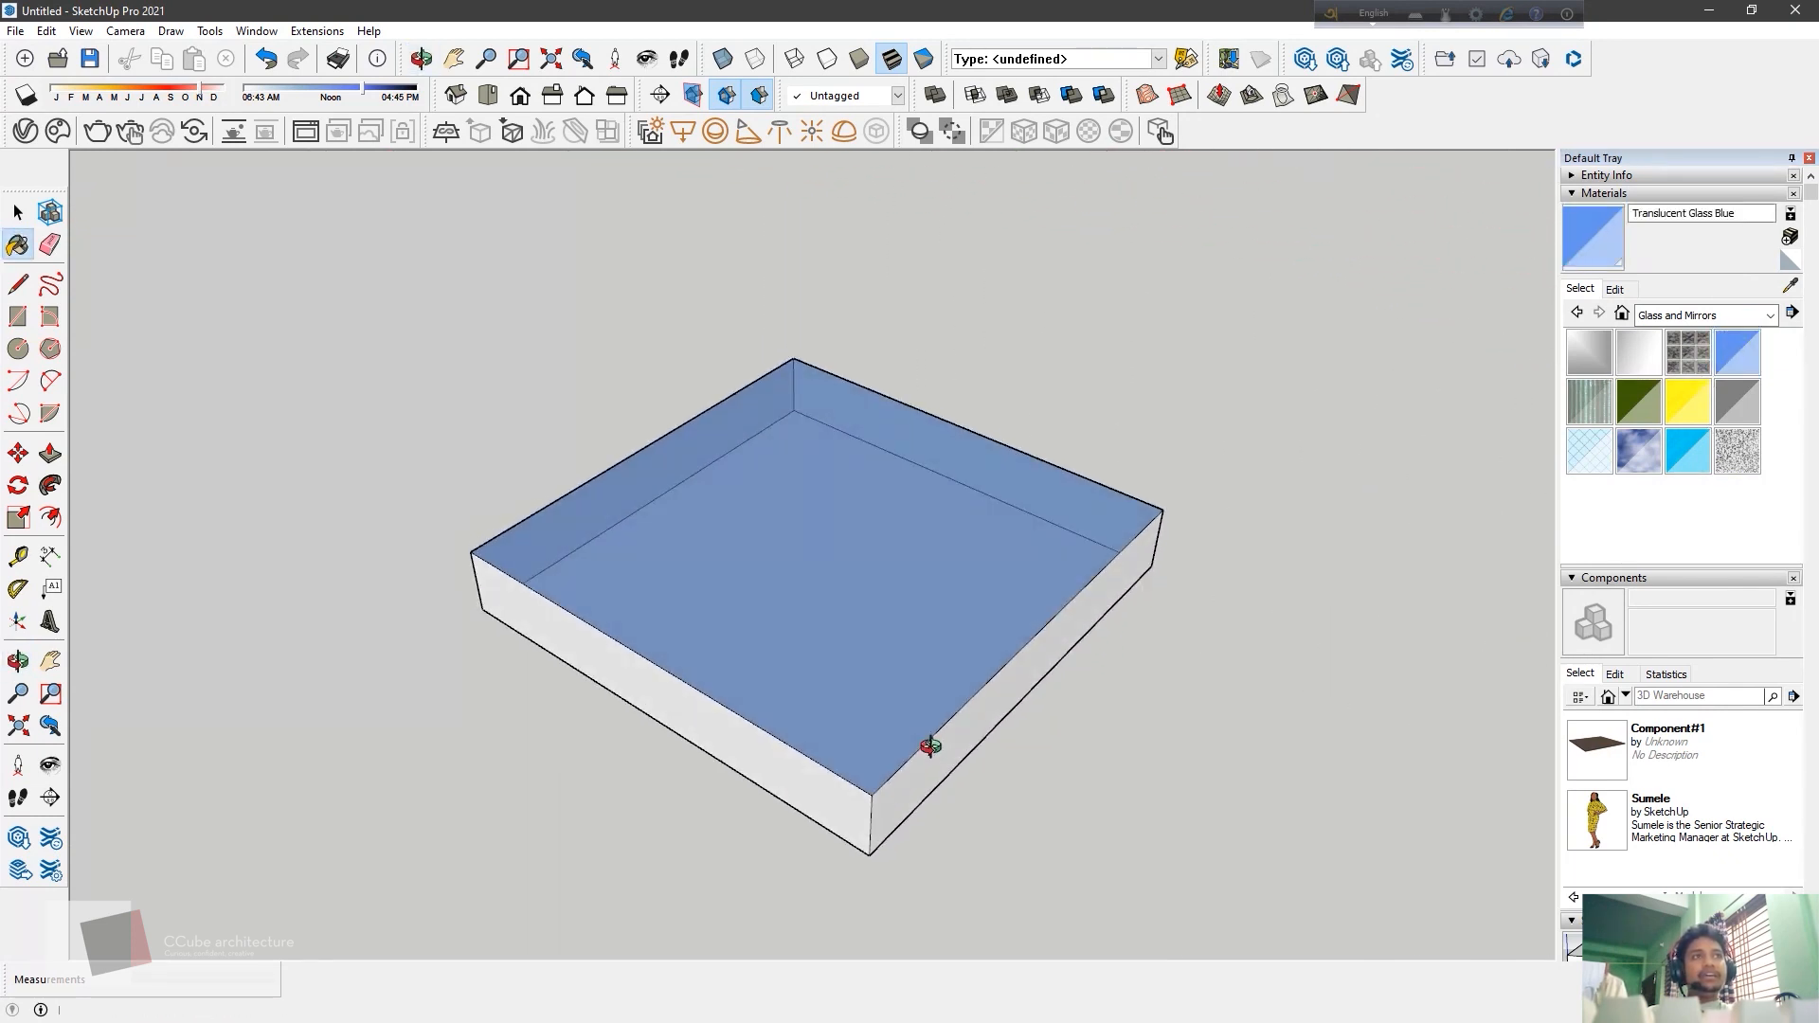
# Try Mirror 01 and the translucent sky reflection glass on the solid's top face
pyautogui.click(1586, 353)
pyautogui.click(603, 595)
pyautogui.moveTo(737, 557)
pyautogui.mouseDown(button='middle')
pyautogui.moveTo(743, 768)
pyautogui.moveTo(680, 862)
pyautogui.moveTo(918, 764)
pyautogui.moveTo(394, 487)
pyautogui.moveTo(1033, 575)
pyautogui.mouseUp(button='middle')
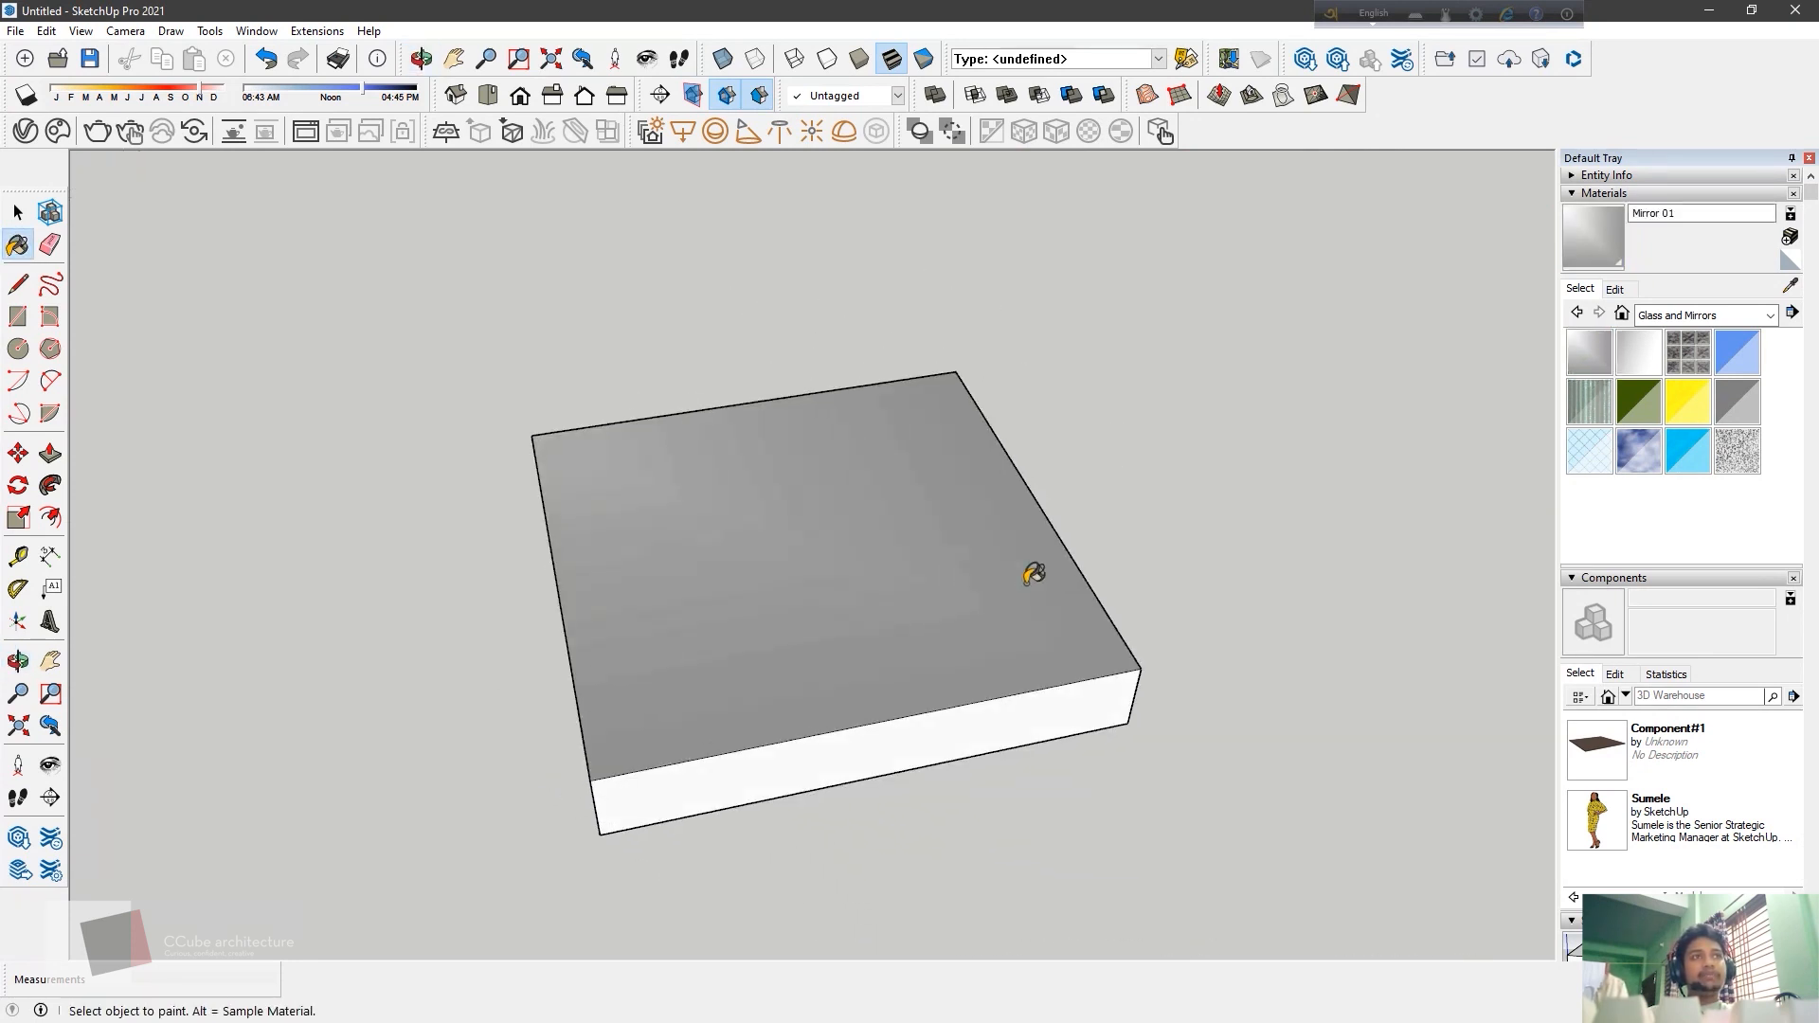
pyautogui.click(1655, 459)
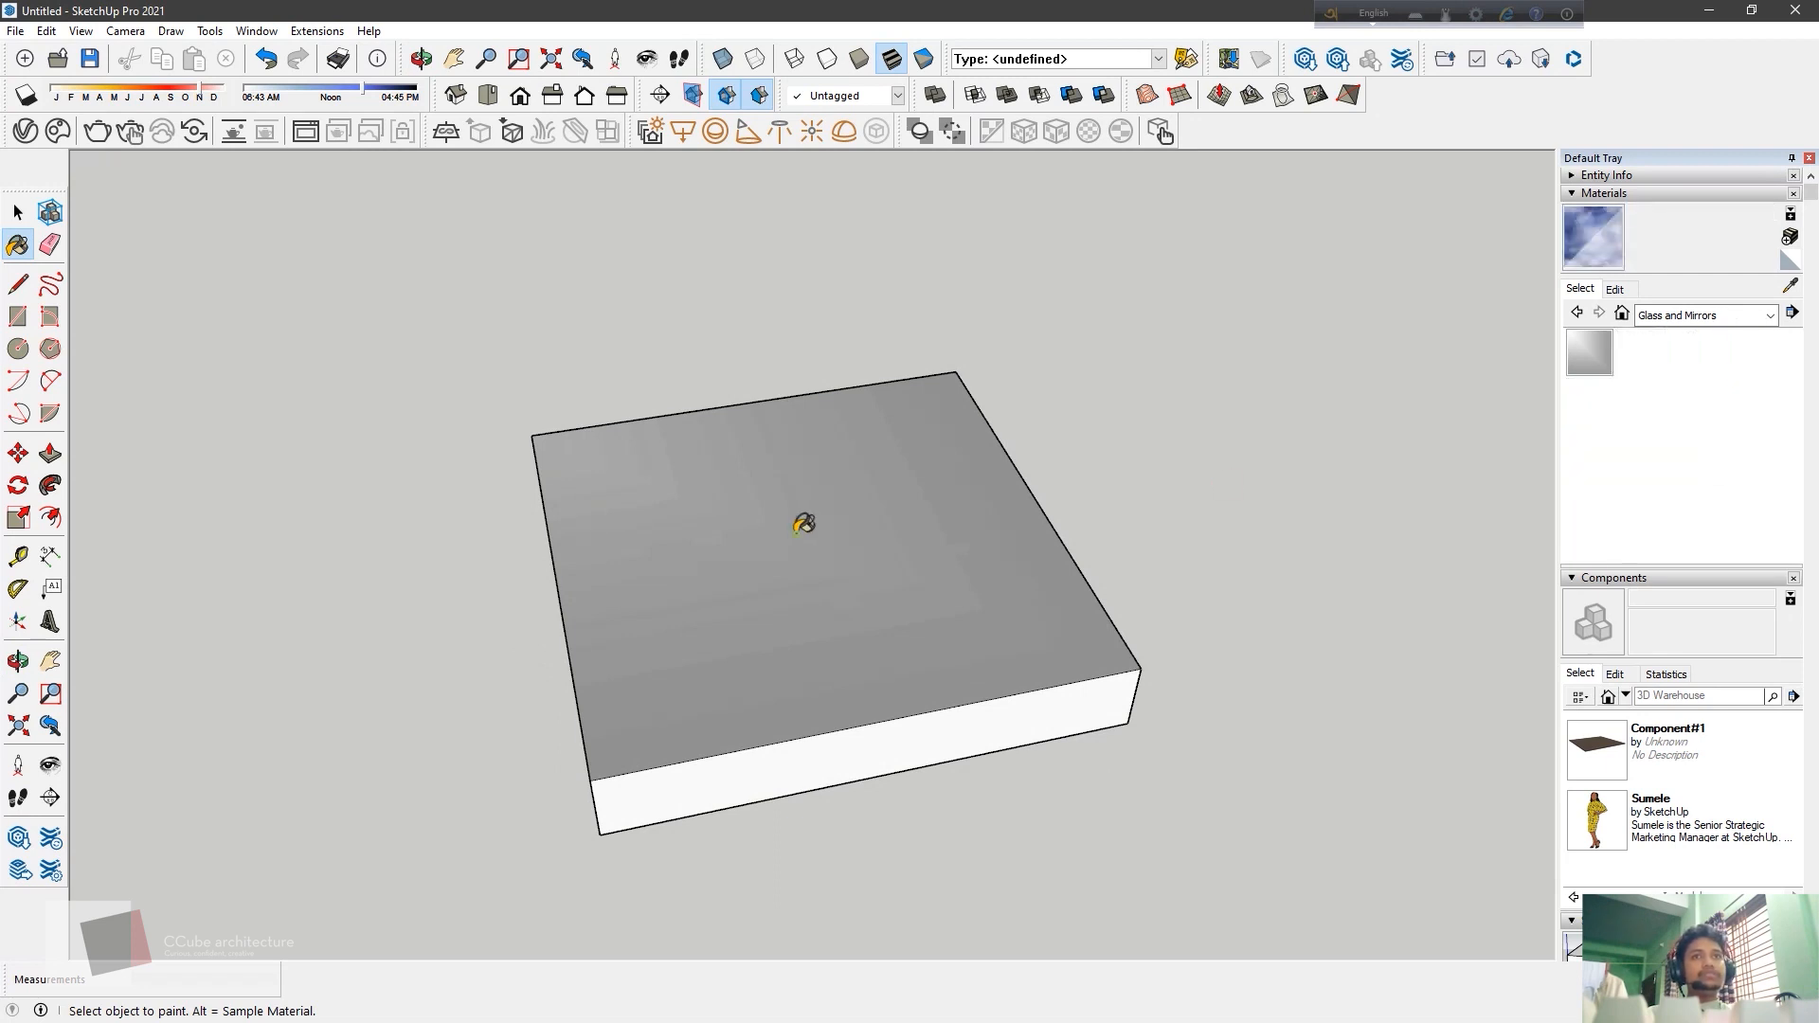
pyautogui.click(803, 524)
pyautogui.moveTo(1055, 581); pyautogui.dragTo(450, 532, button='middle')
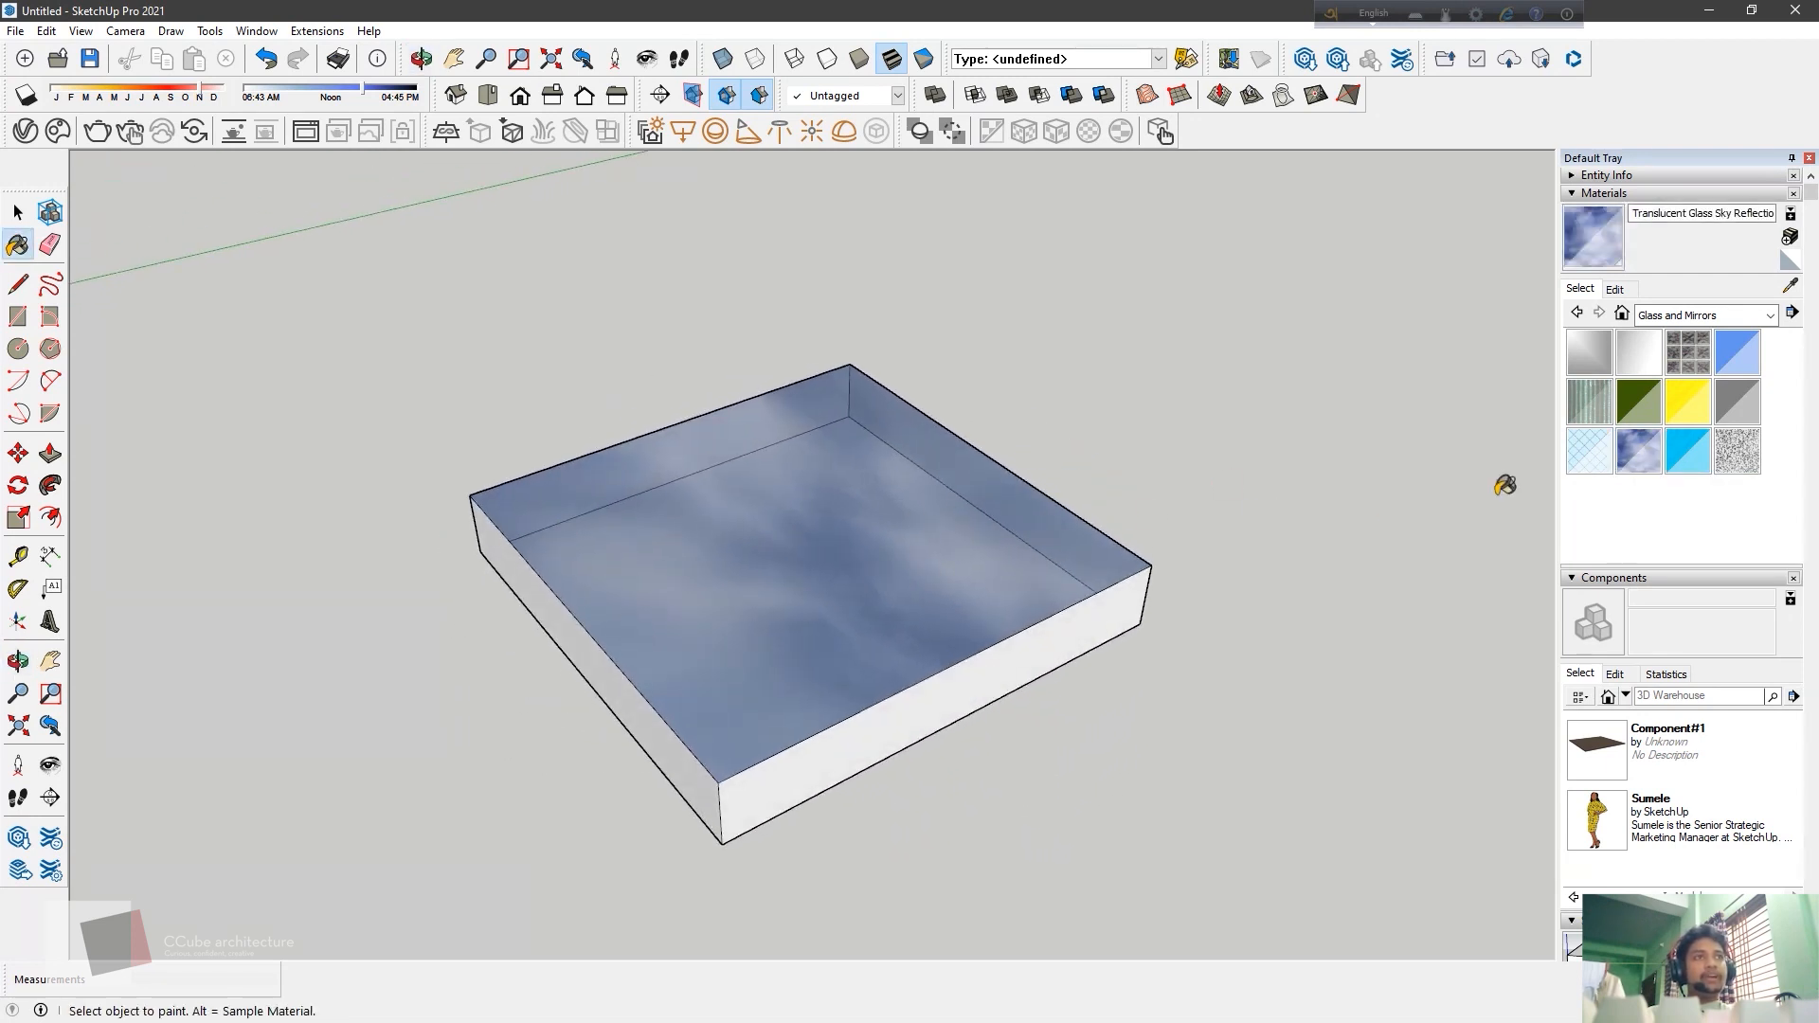
# Paint the solid's top face with Translucent Glass Gray and view it from another side
pyautogui.click(1736, 401)
pyautogui.click(811, 540)
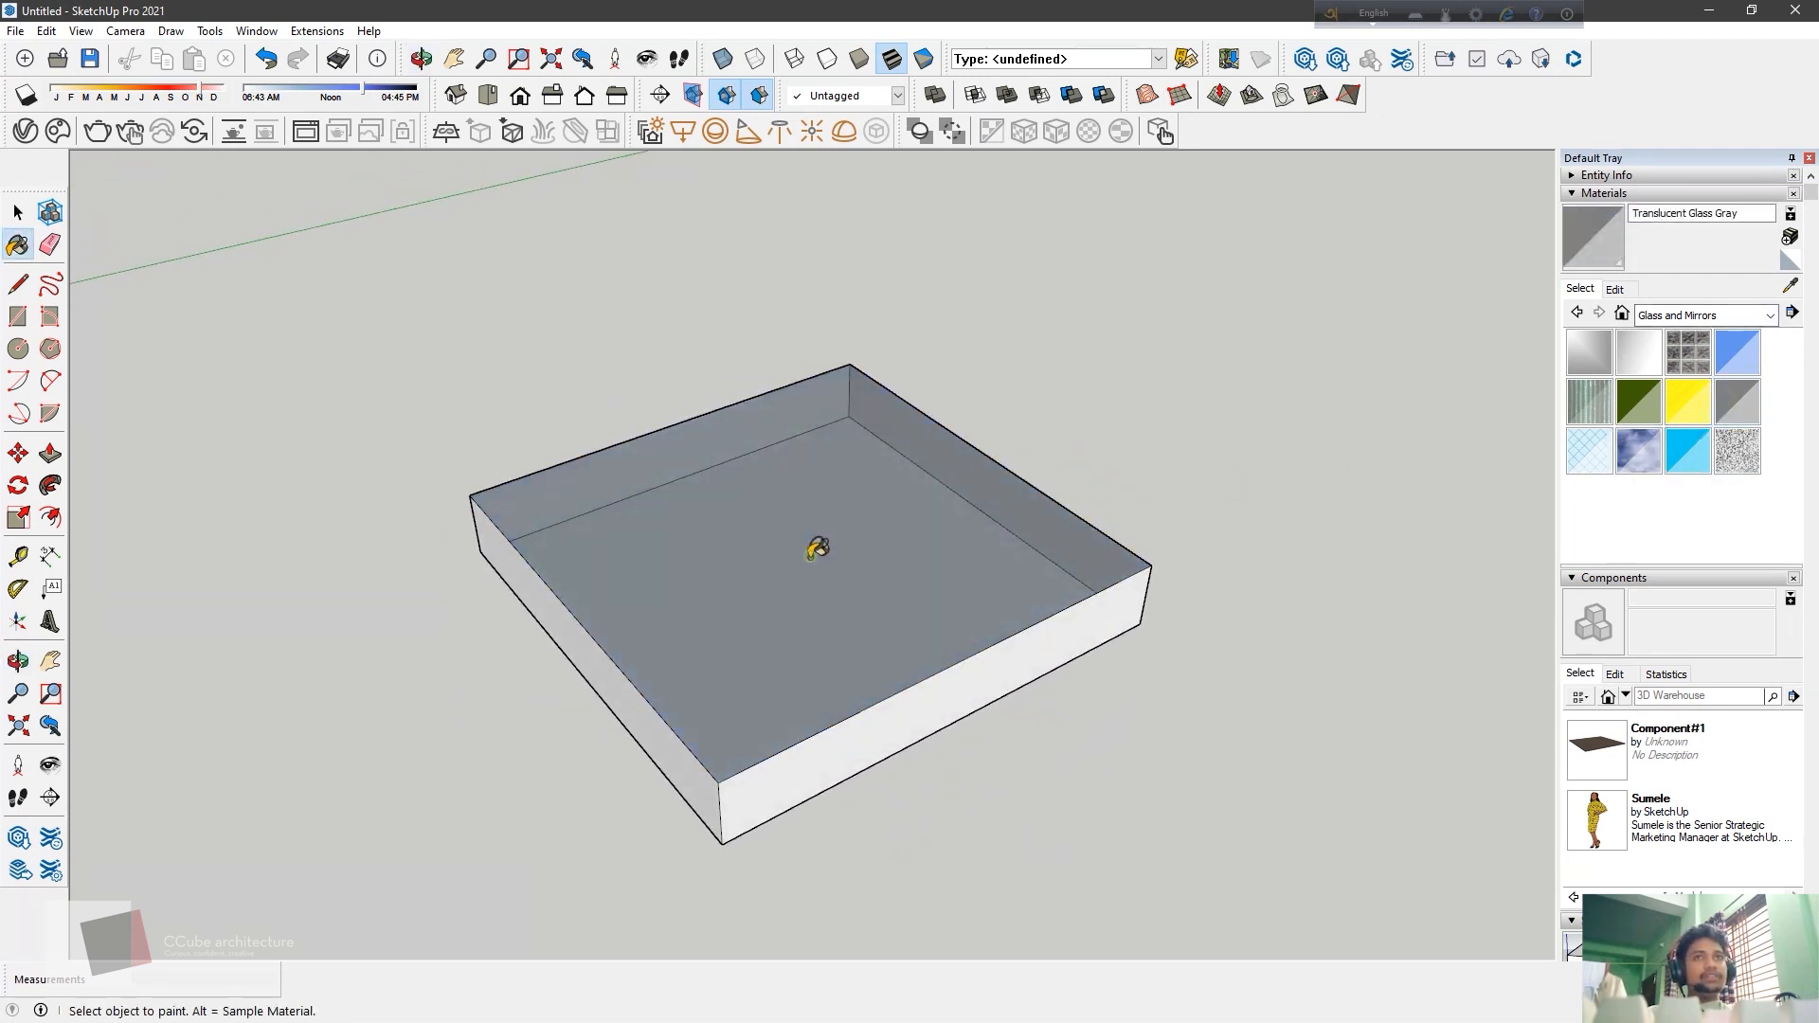
pyautogui.moveTo(811, 540)
pyautogui.mouseDown(button='middle')
pyautogui.moveTo(816, 593)
pyautogui.moveTo(852, 616)
pyautogui.mouseUp(button='middle')
# Paint the solid's top face with Fencing Metal Straight from the Landscaping, Fencing and Vegetation collection
pyautogui.click(1769, 316)
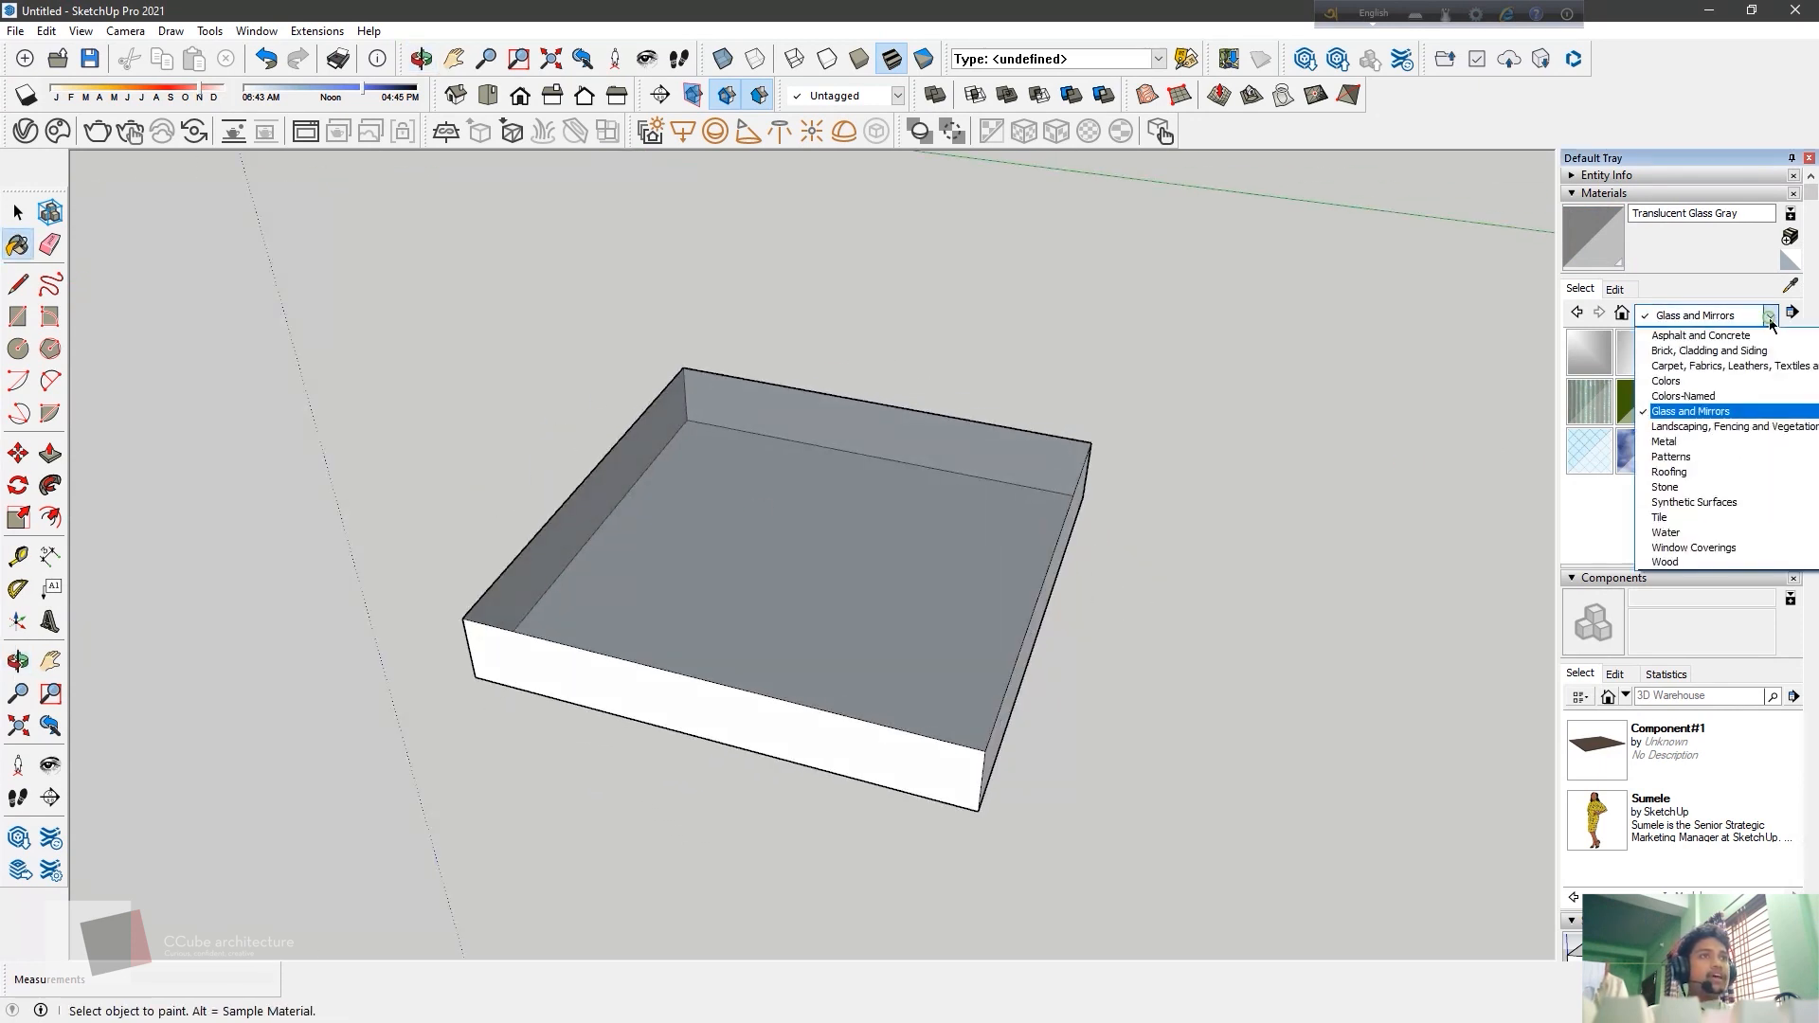
pyautogui.click(1708, 427)
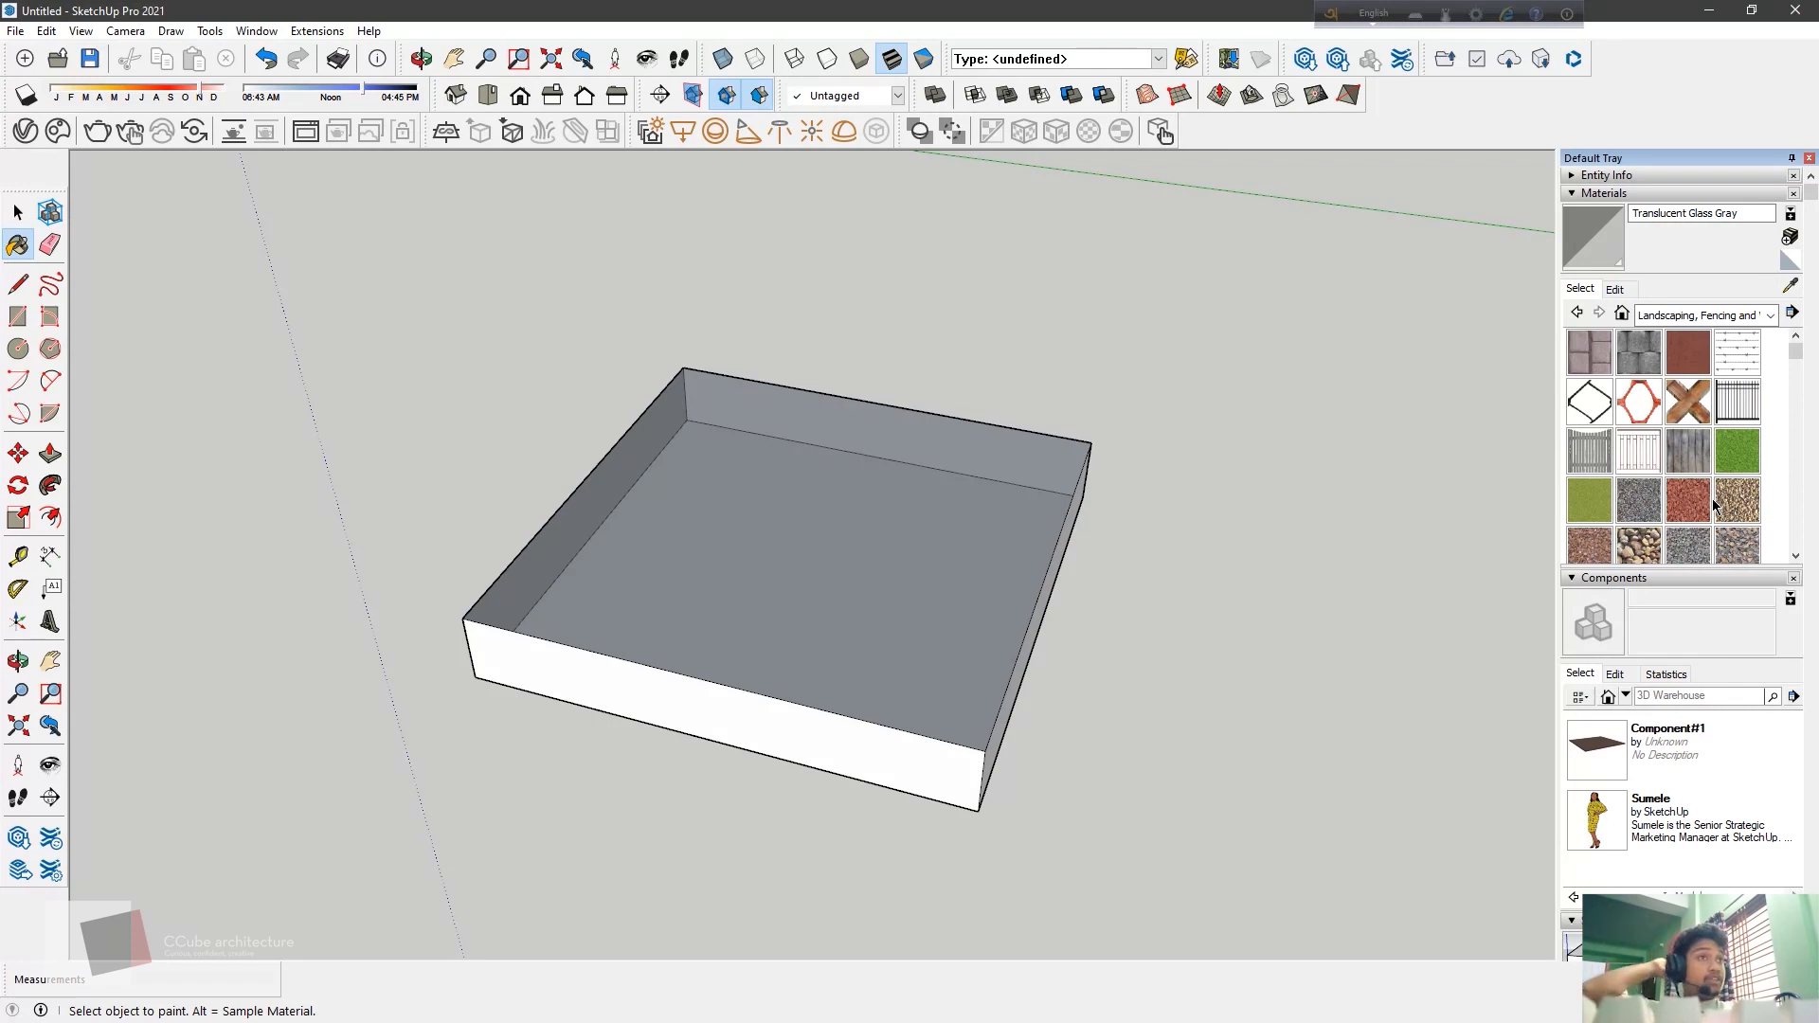
pyautogui.click(1745, 418)
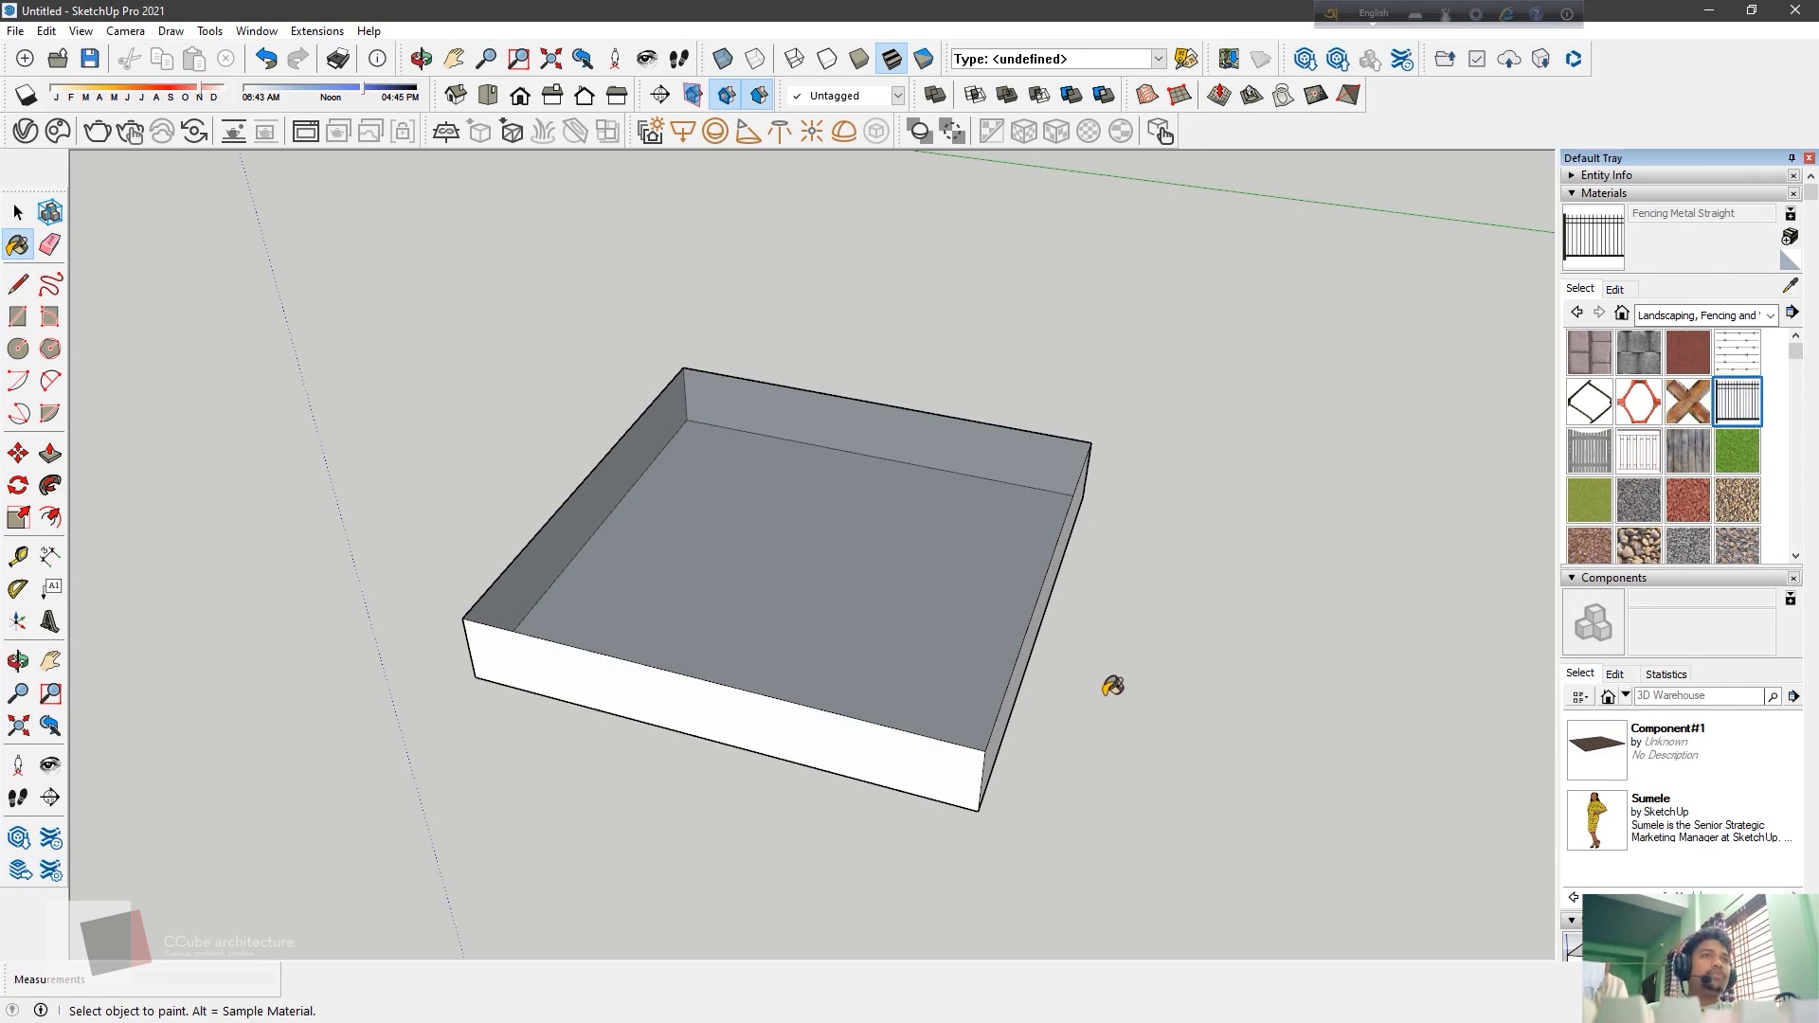
pyautogui.click(708, 521)
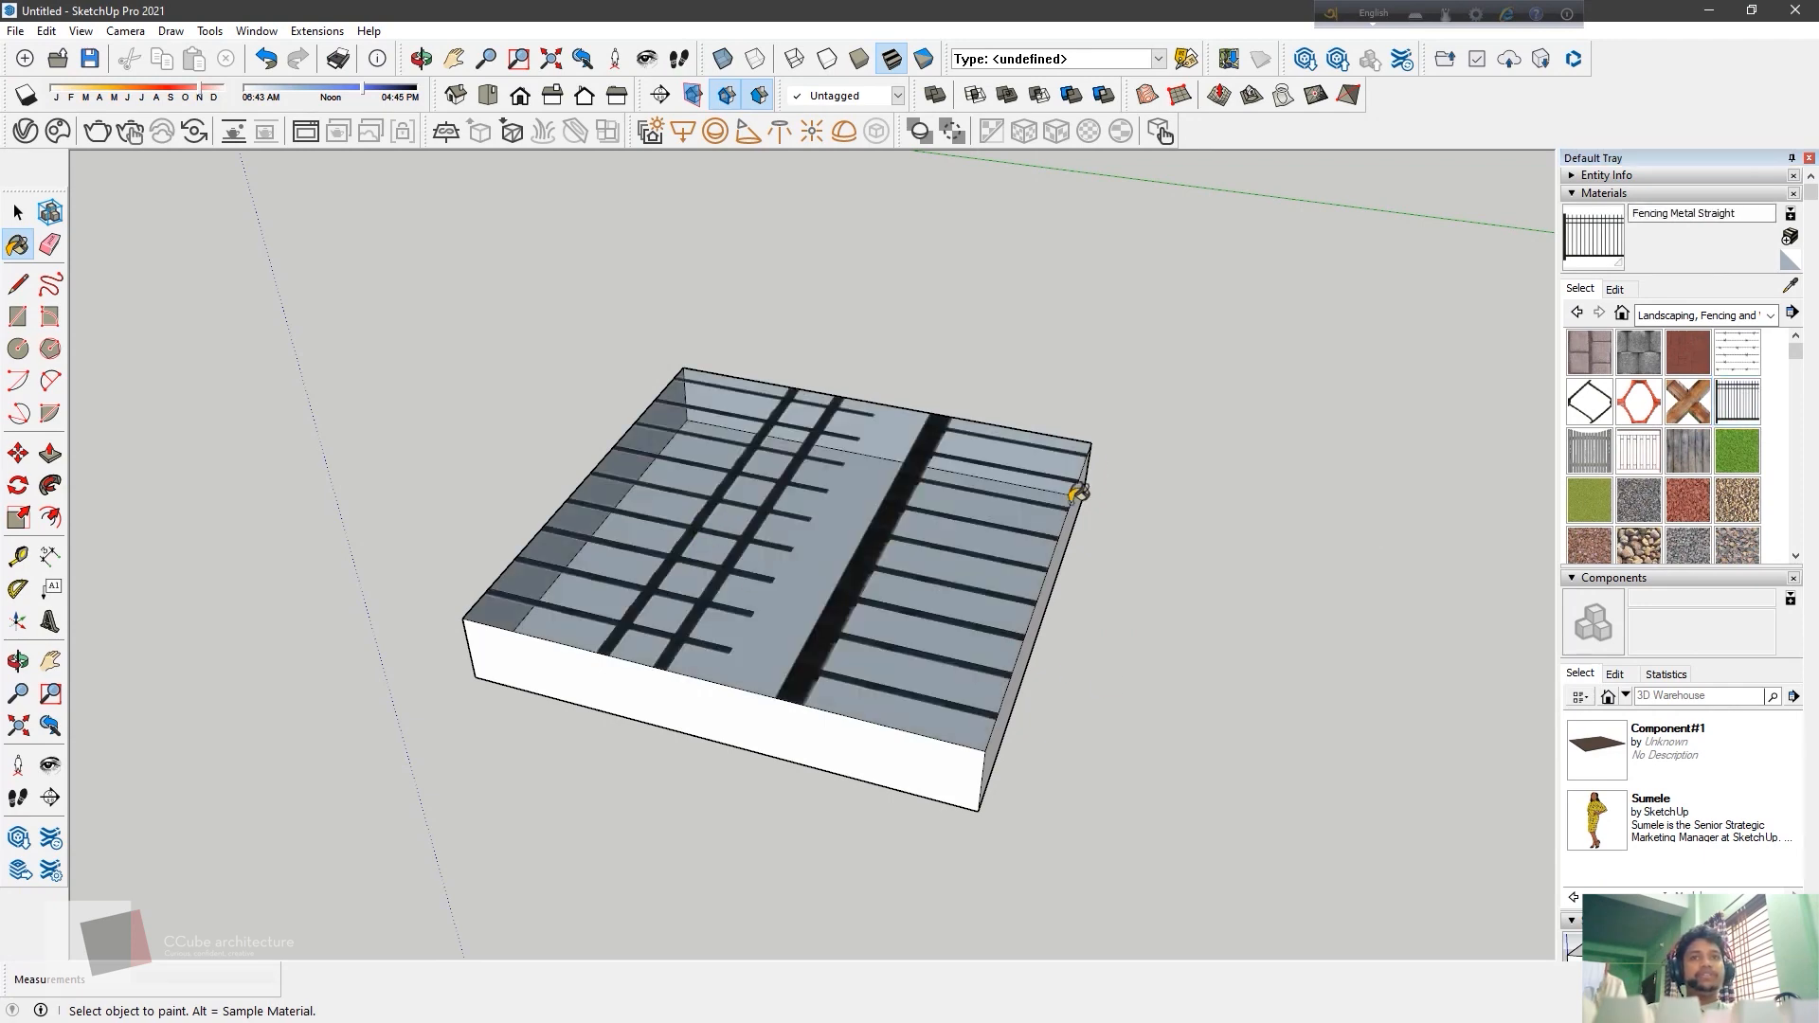
pyautogui.moveTo(1076, 487); pyautogui.dragTo(723, 638, button='middle')
pyautogui.scroll(-5, 722, 638)
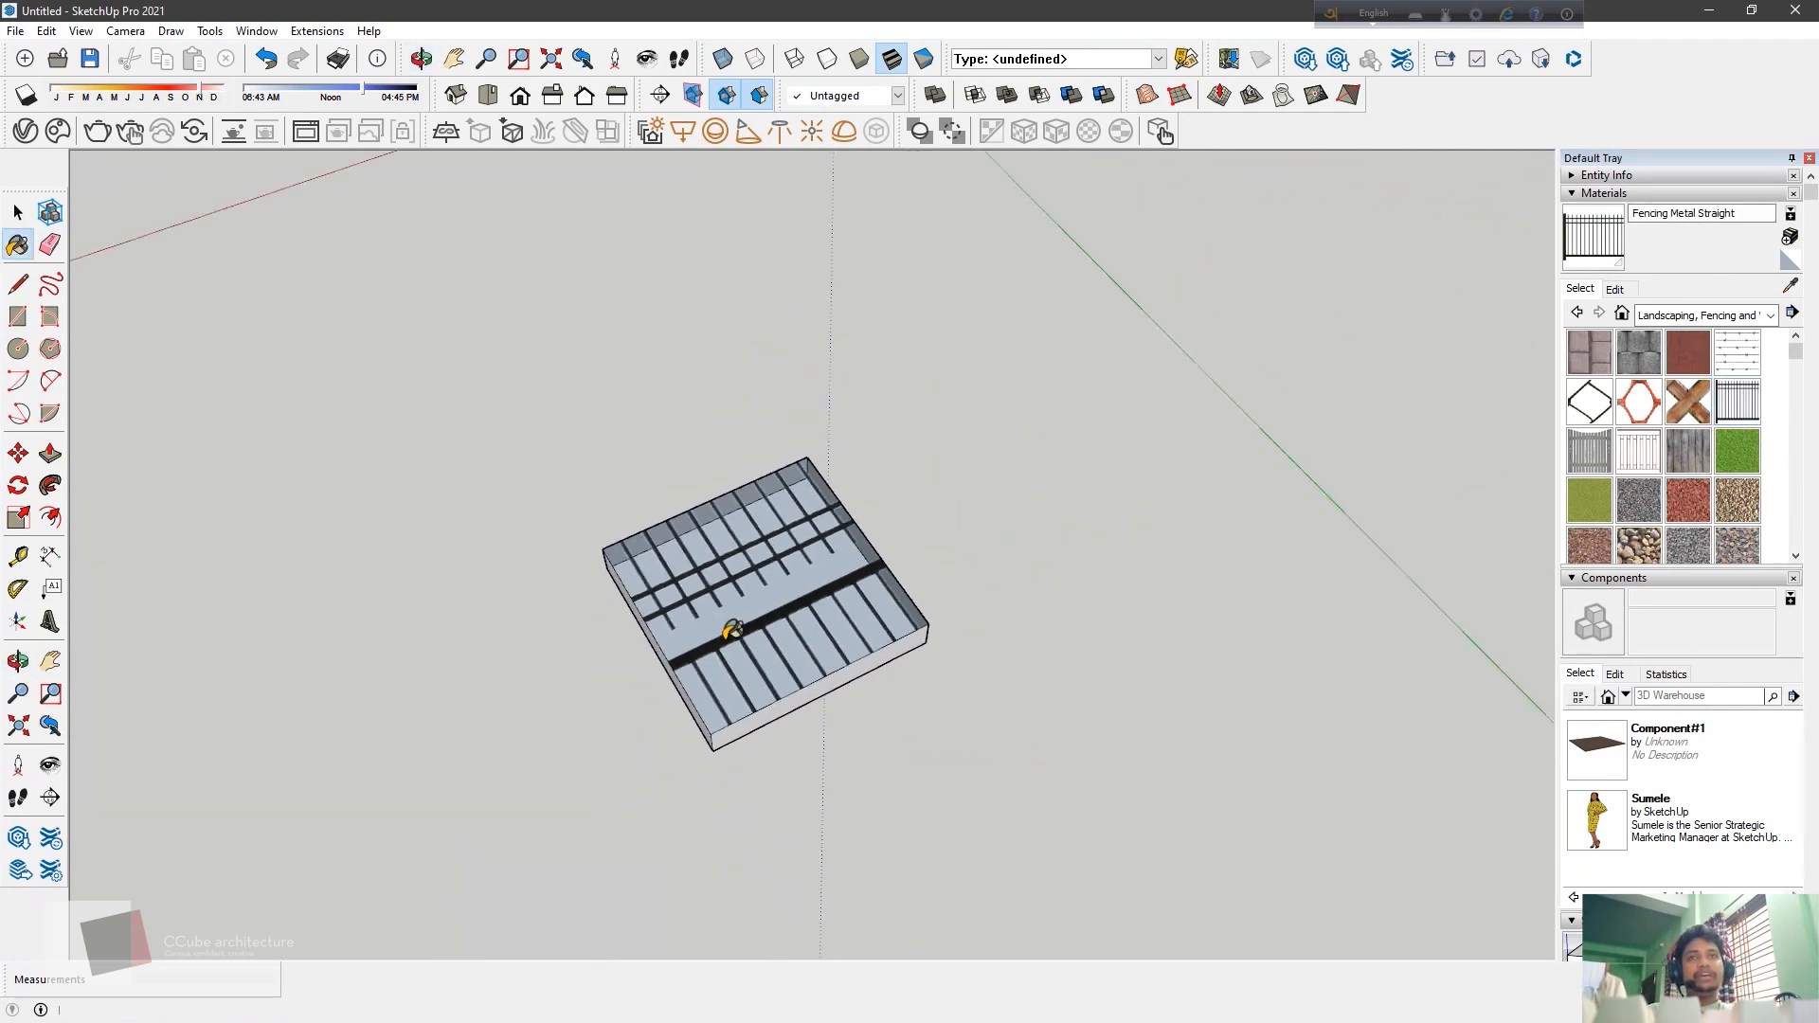
# Draw a long upright rectangle along the green axis beside the solid
pyautogui.click(18, 316)
pyautogui.scroll(-3, 995, 385)
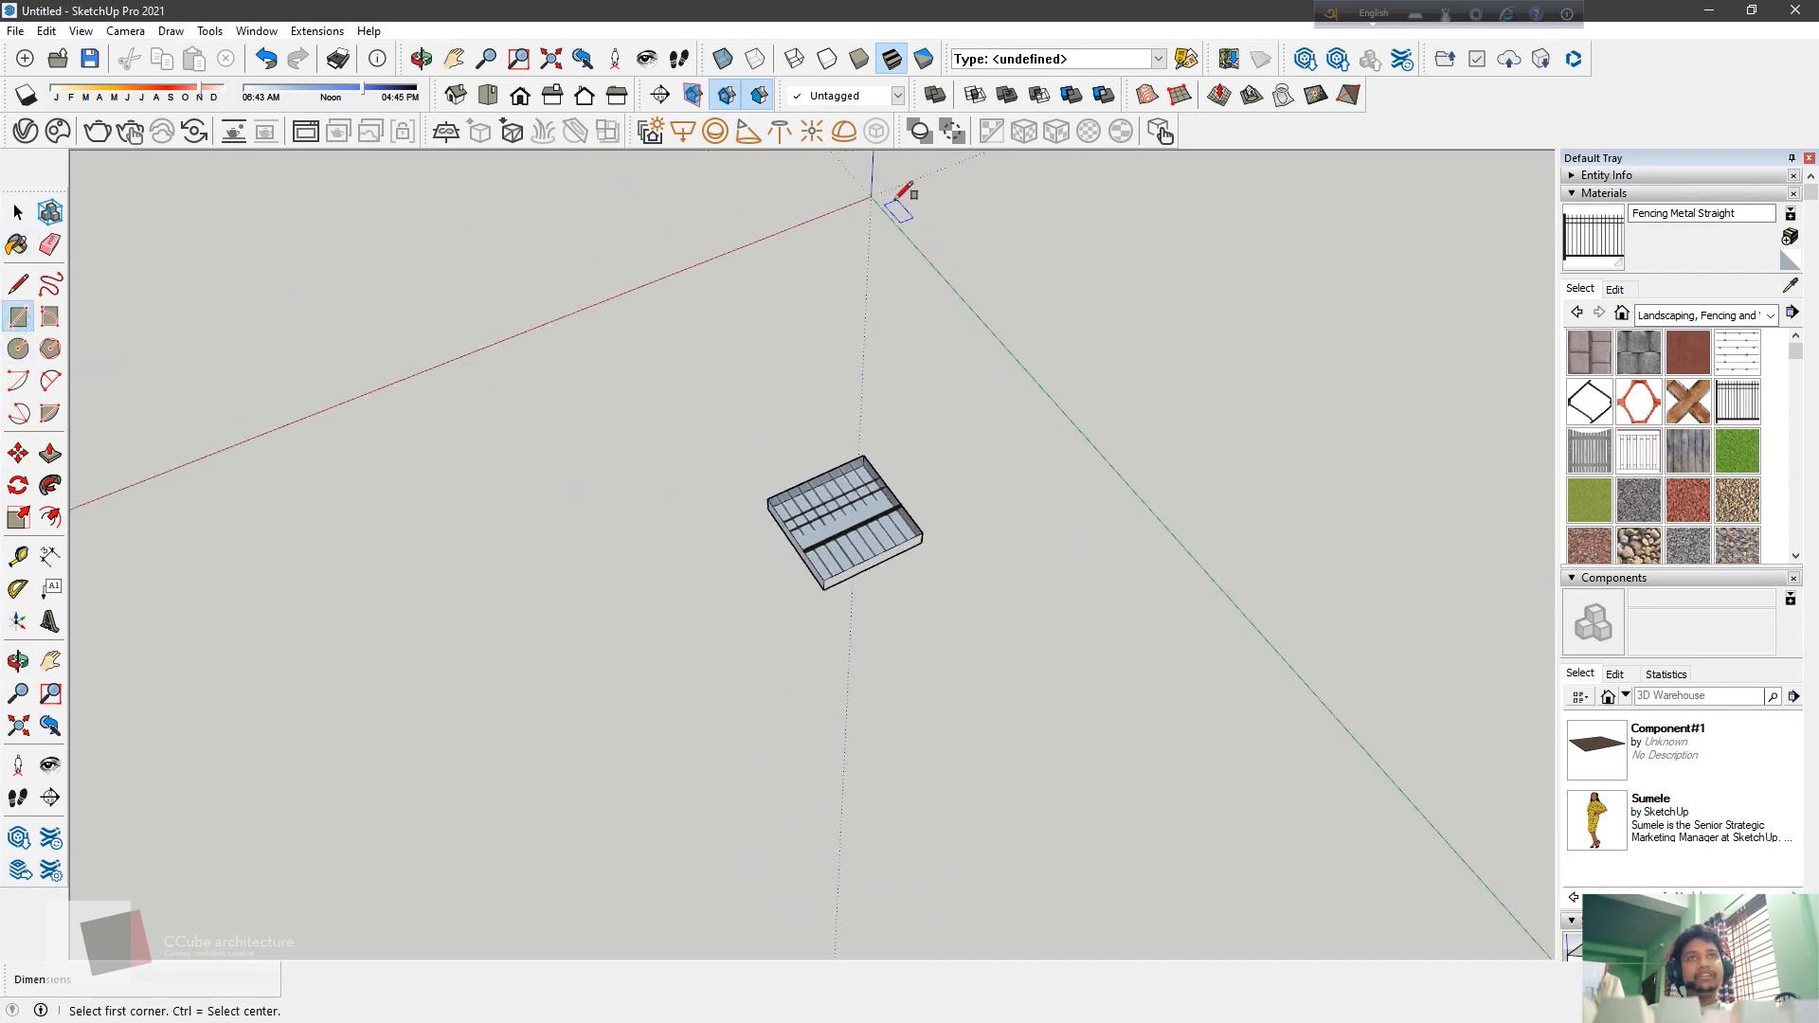
pyautogui.click(904, 268)
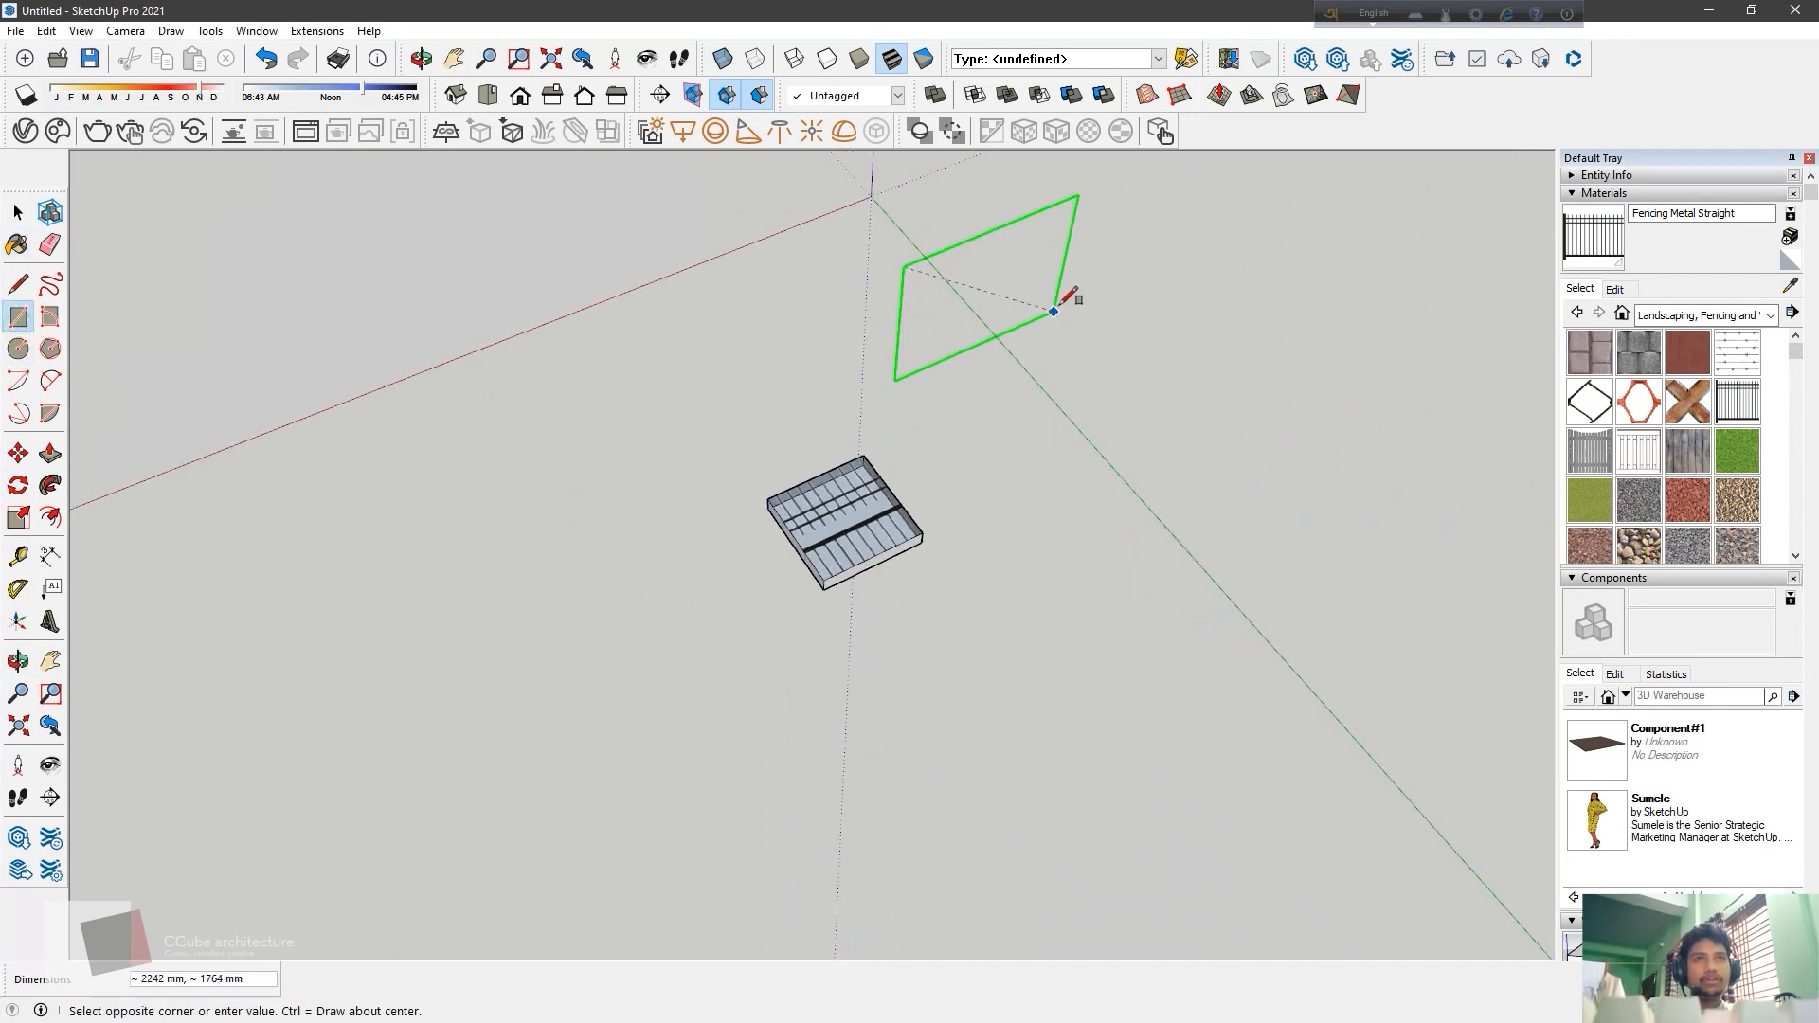
pyautogui.click(1449, 853)
pyautogui.moveTo(1469, 815); pyautogui.dragTo(1549, 621, button='middle')
pyautogui.scroll(-1, 1563, 625)
pyautogui.scroll(2, 1444, 646)
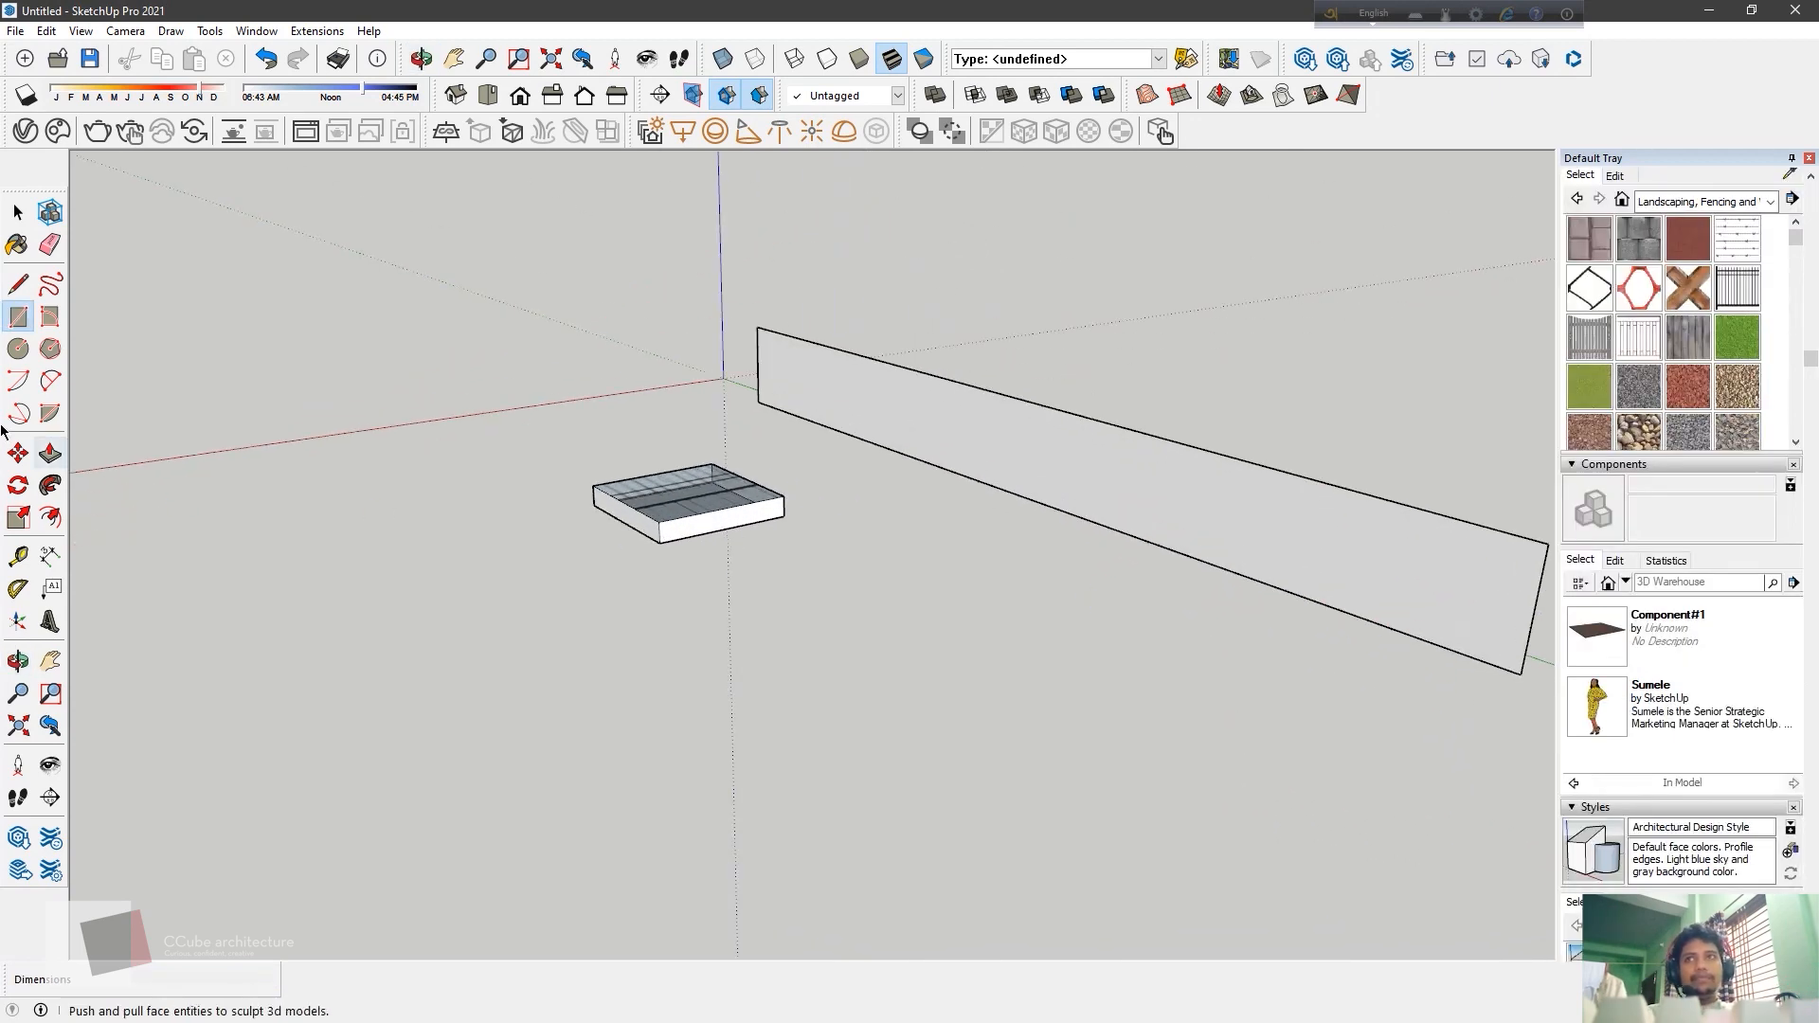
# Paint the upright rectangle with Fencing Metal Straight and view the fence from its other side
pyautogui.click(15, 250)
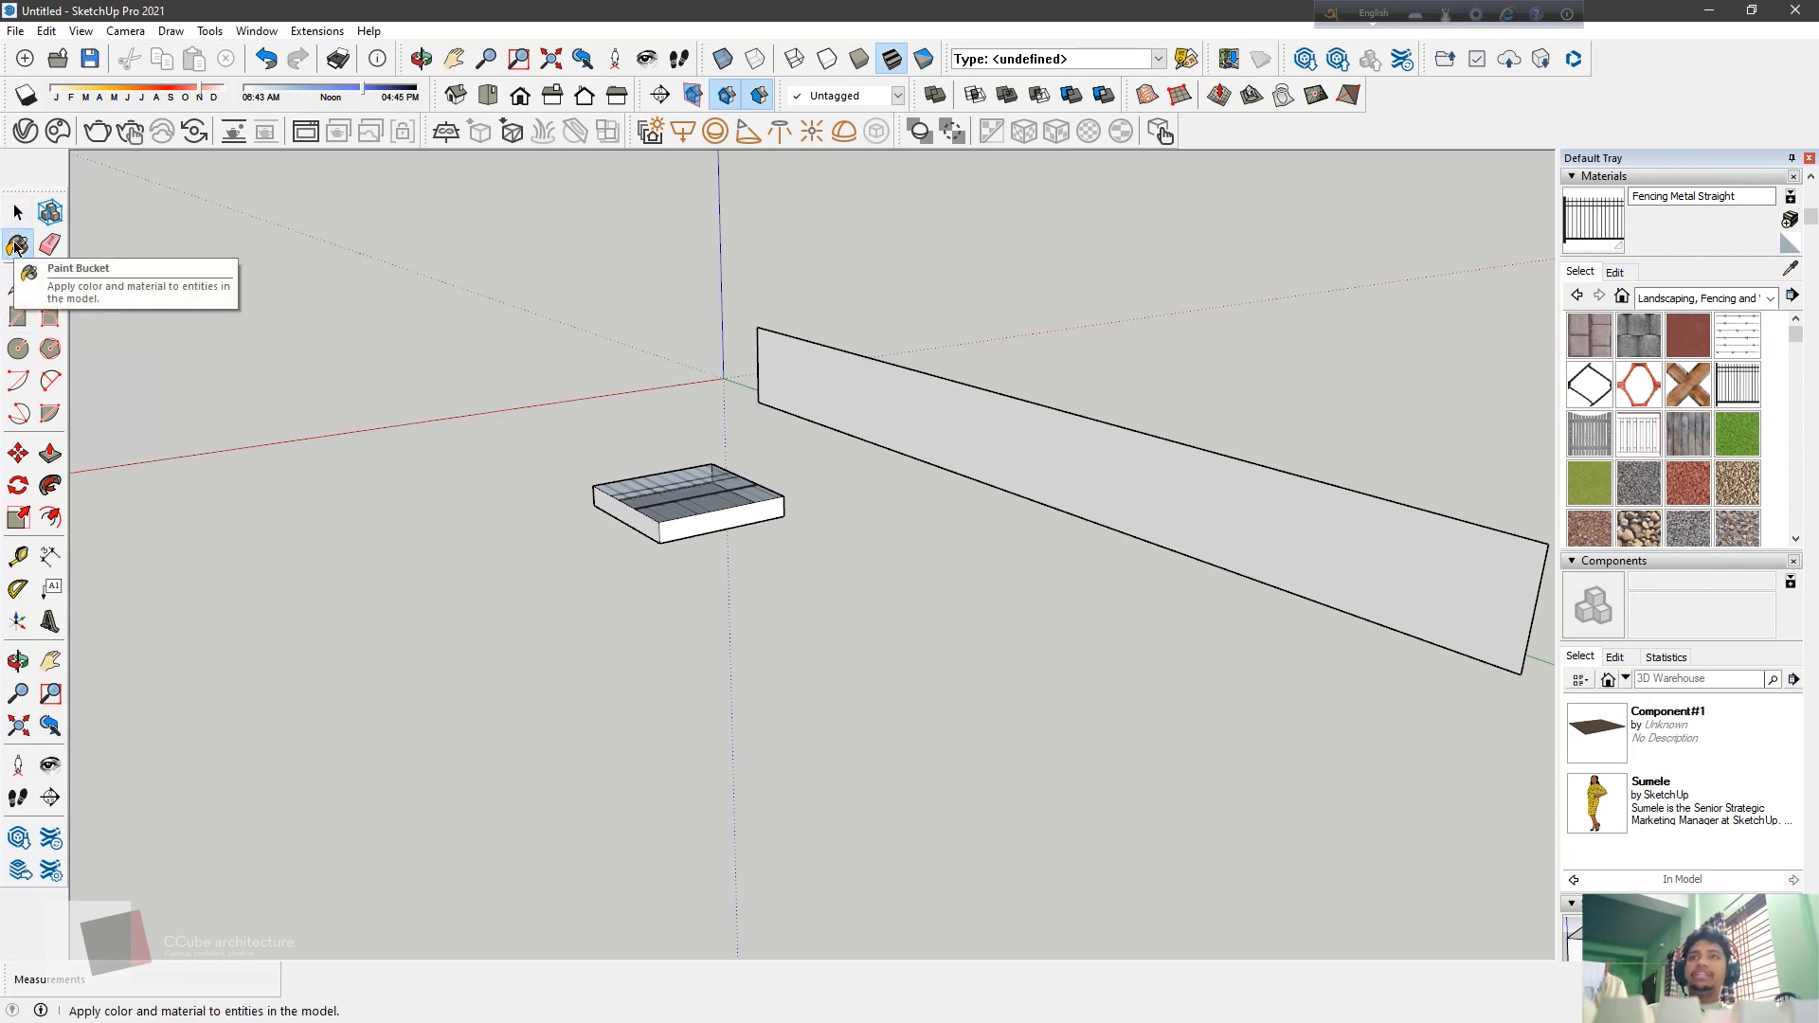
pyautogui.click(1260, 502)
pyautogui.moveTo(1430, 508)
pyautogui.mouseDown(button='middle')
pyautogui.moveTo(1225, 520)
pyautogui.moveTo(880, 488)
pyautogui.moveTo(645, 434)
pyautogui.moveTo(577, 508)
pyautogui.moveTo(648, 564)
pyautogui.moveTo(735, 556)
pyautogui.moveTo(492, 410)
pyautogui.mouseUp(button='middle')
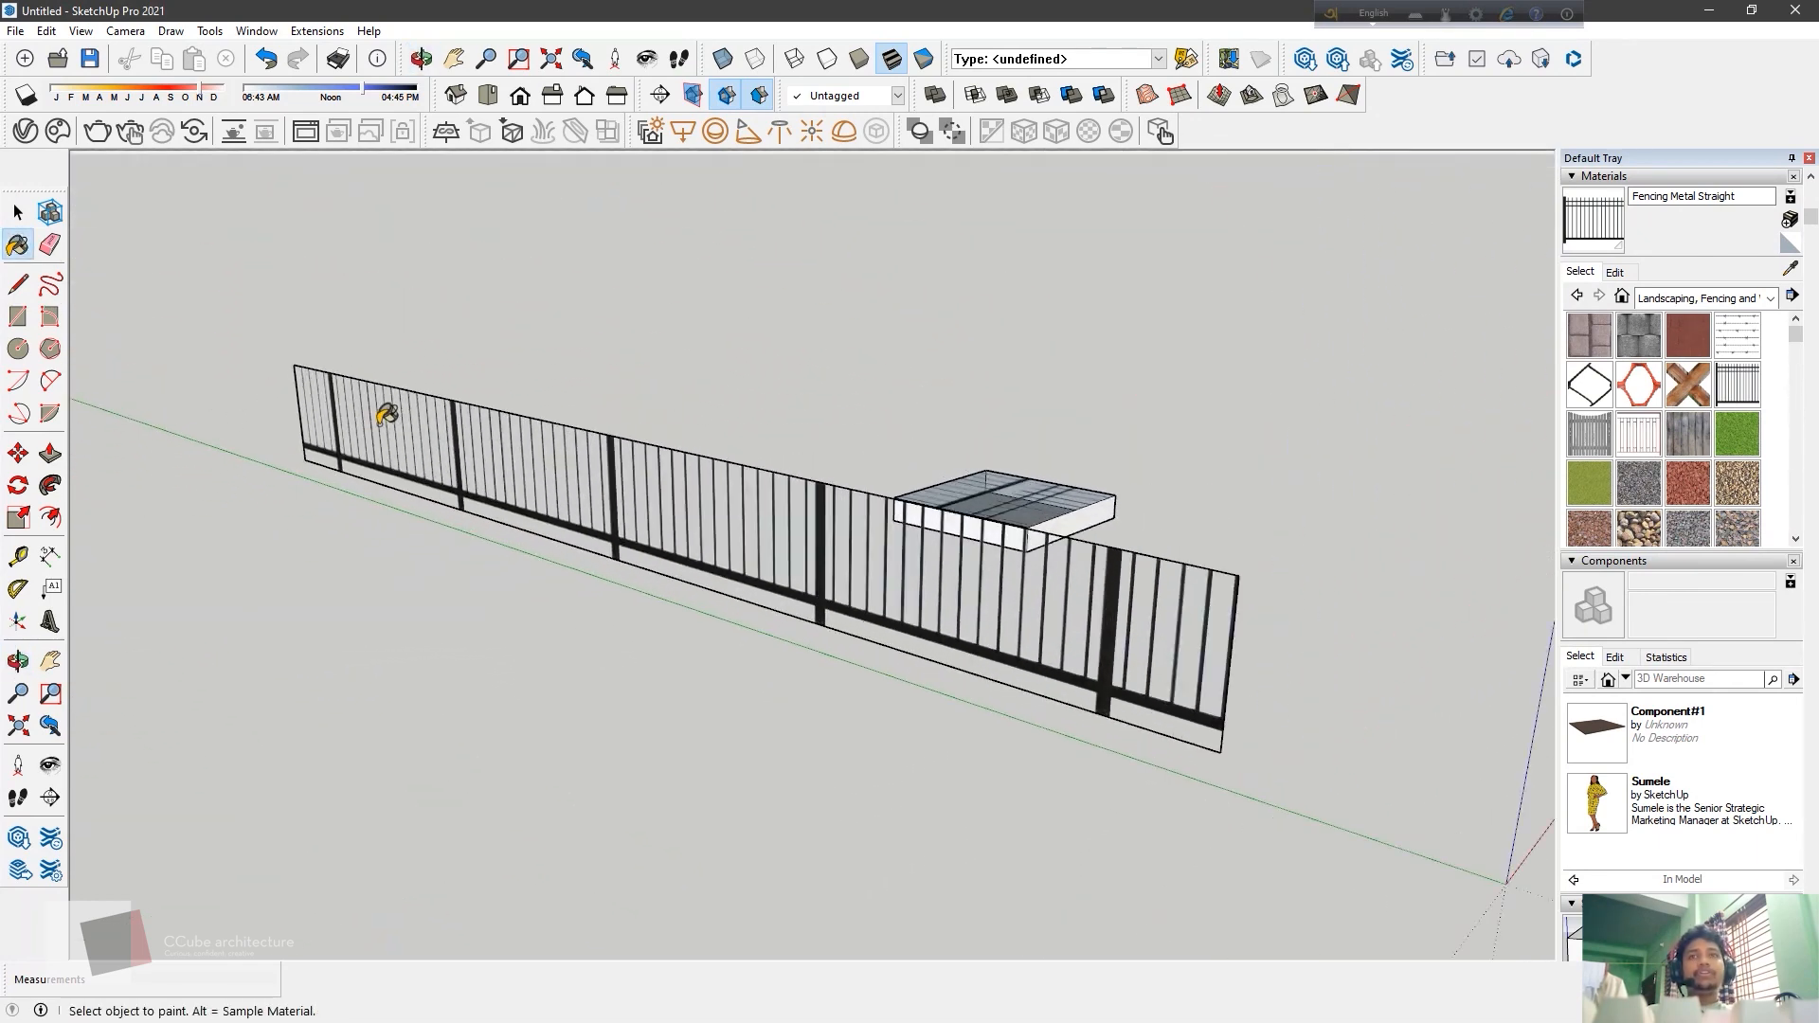
# Paint the upright rectangle with Fencing Construction from the Landscaping, Fencing and Vegetation collection and view the pattern up close
pyautogui.click(1638, 385)
pyautogui.click(1040, 606)
pyautogui.scroll(1, 1089, 653)
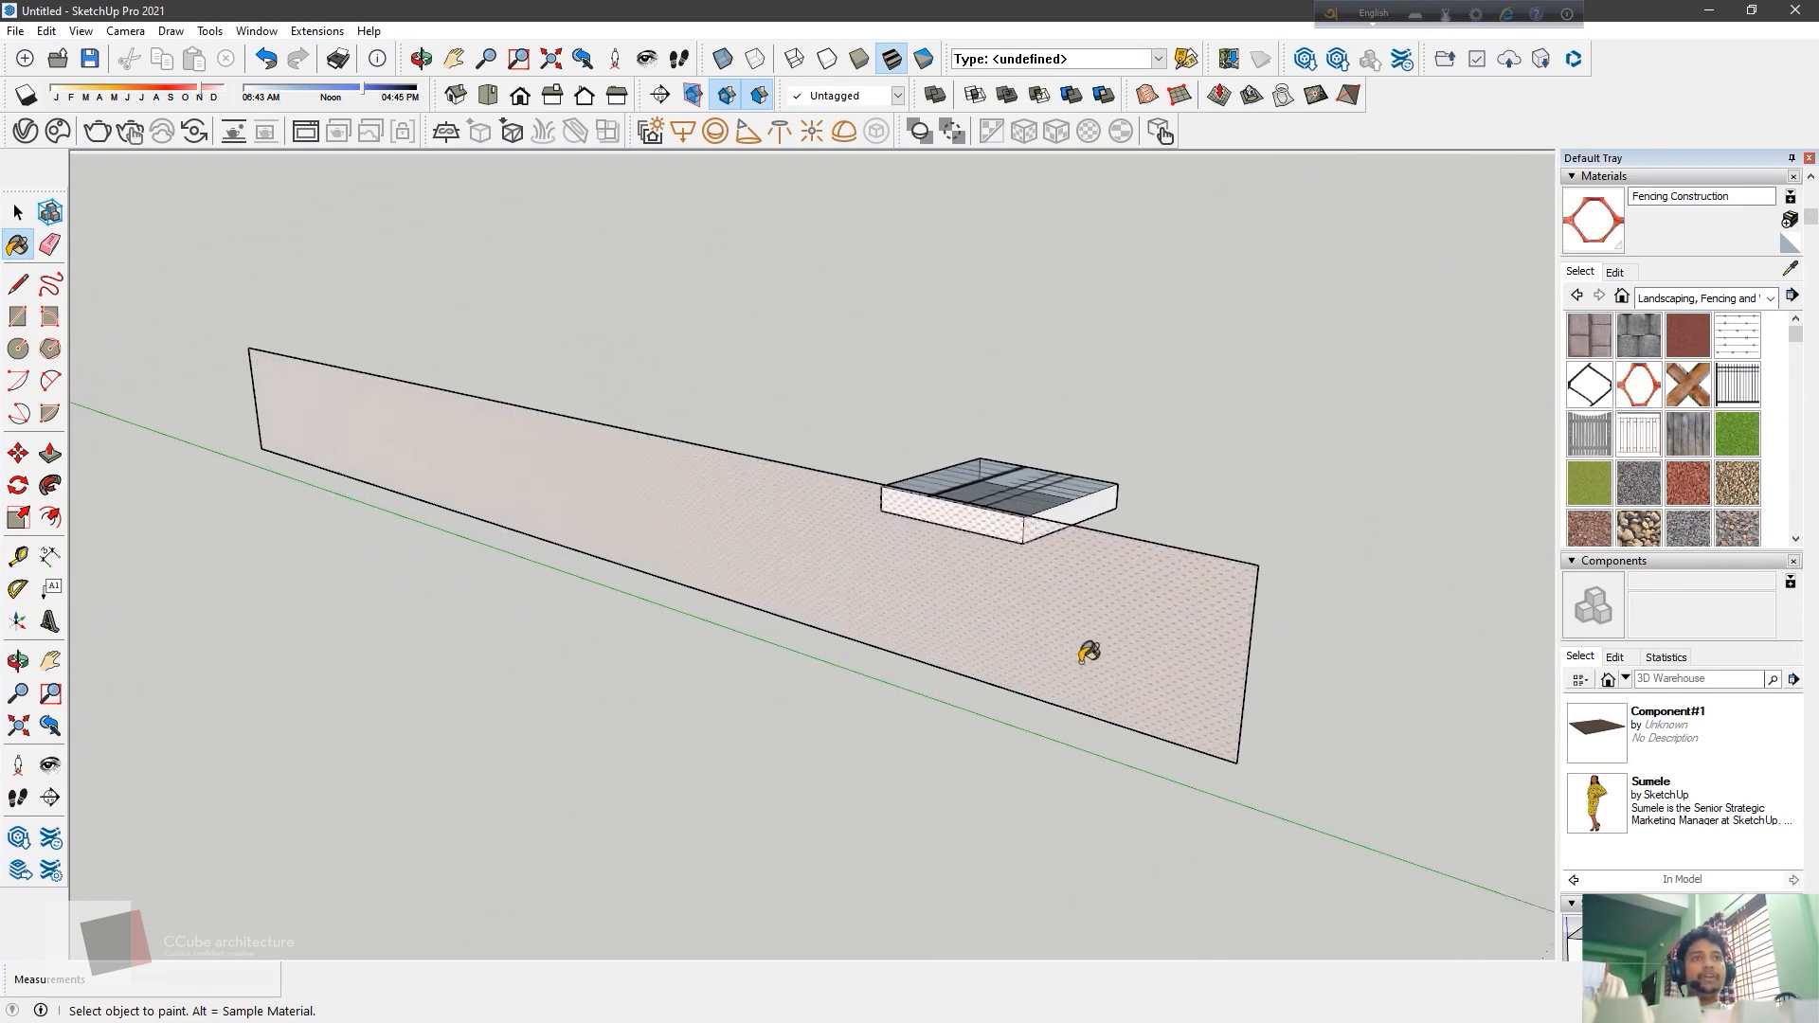
pyautogui.scroll(2, 1090, 653)
# Paint the upright rectangle with Fencing Lattice Natural and view the lattice from other angles
pyautogui.click(1687, 384)
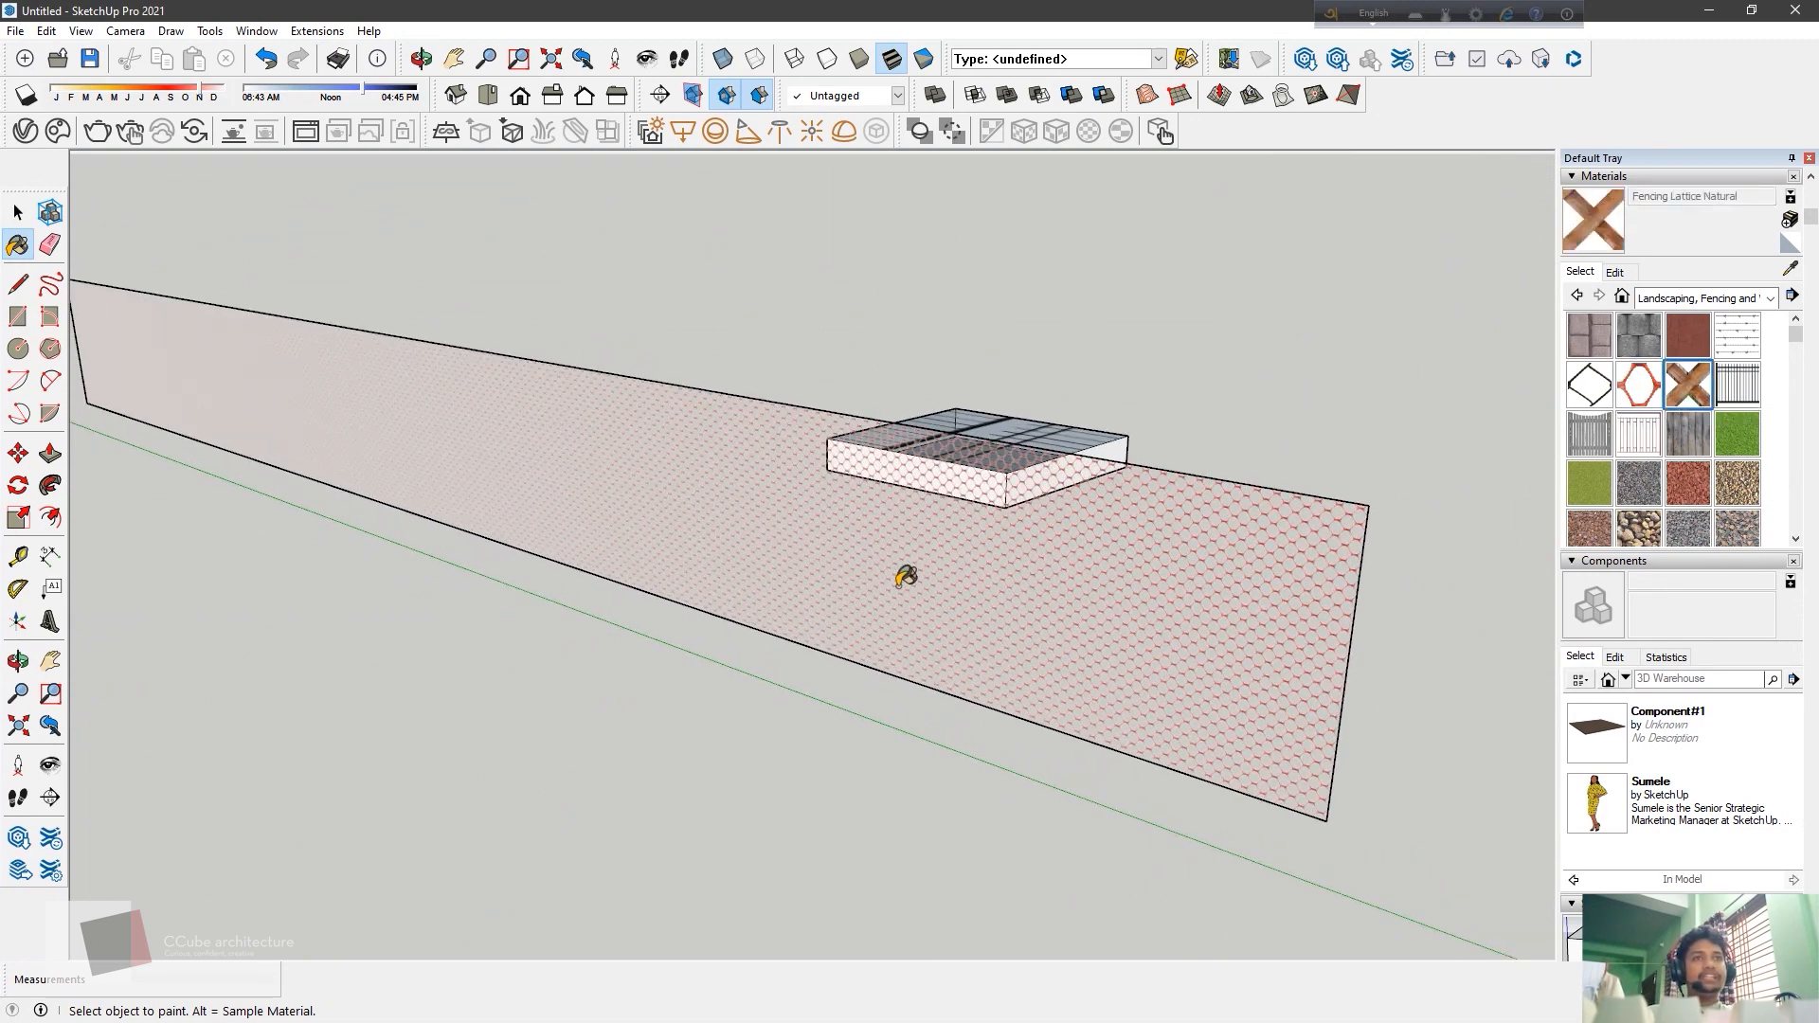
pyautogui.click(905, 577)
pyautogui.scroll(-3, 914, 580)
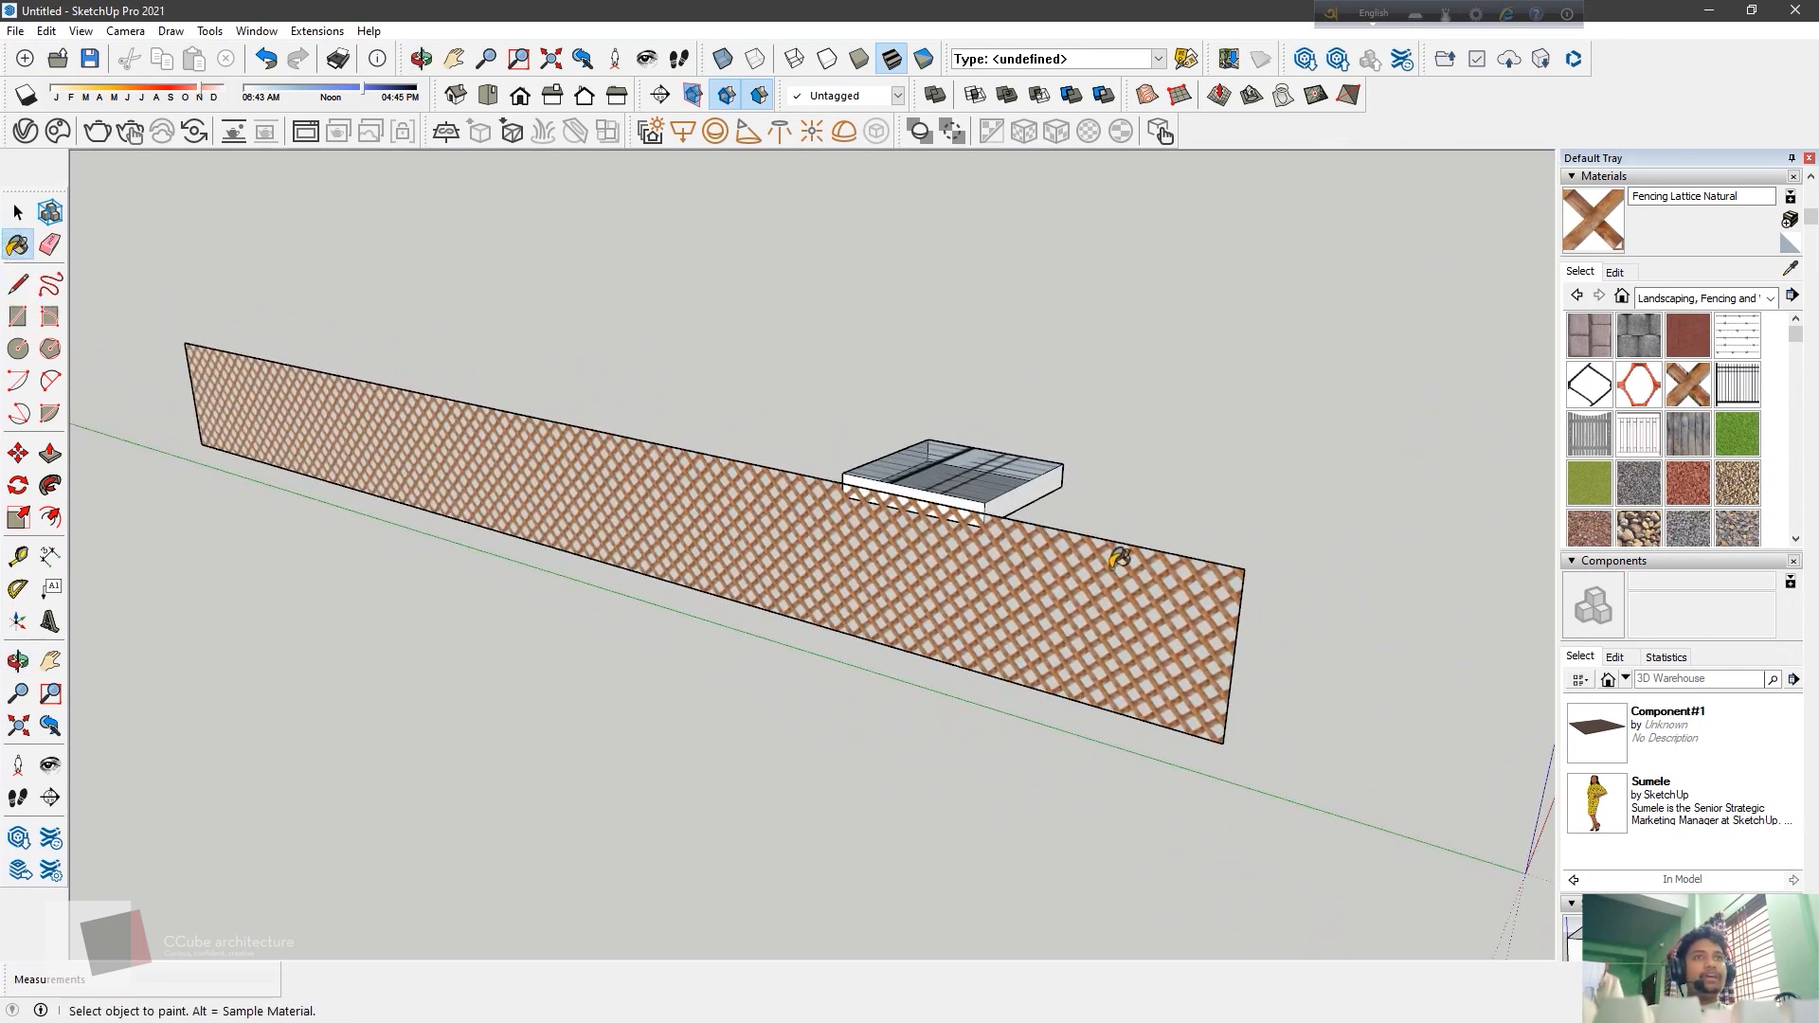
pyautogui.moveTo(1118, 559); pyautogui.dragTo(1078, 559, button='middle')
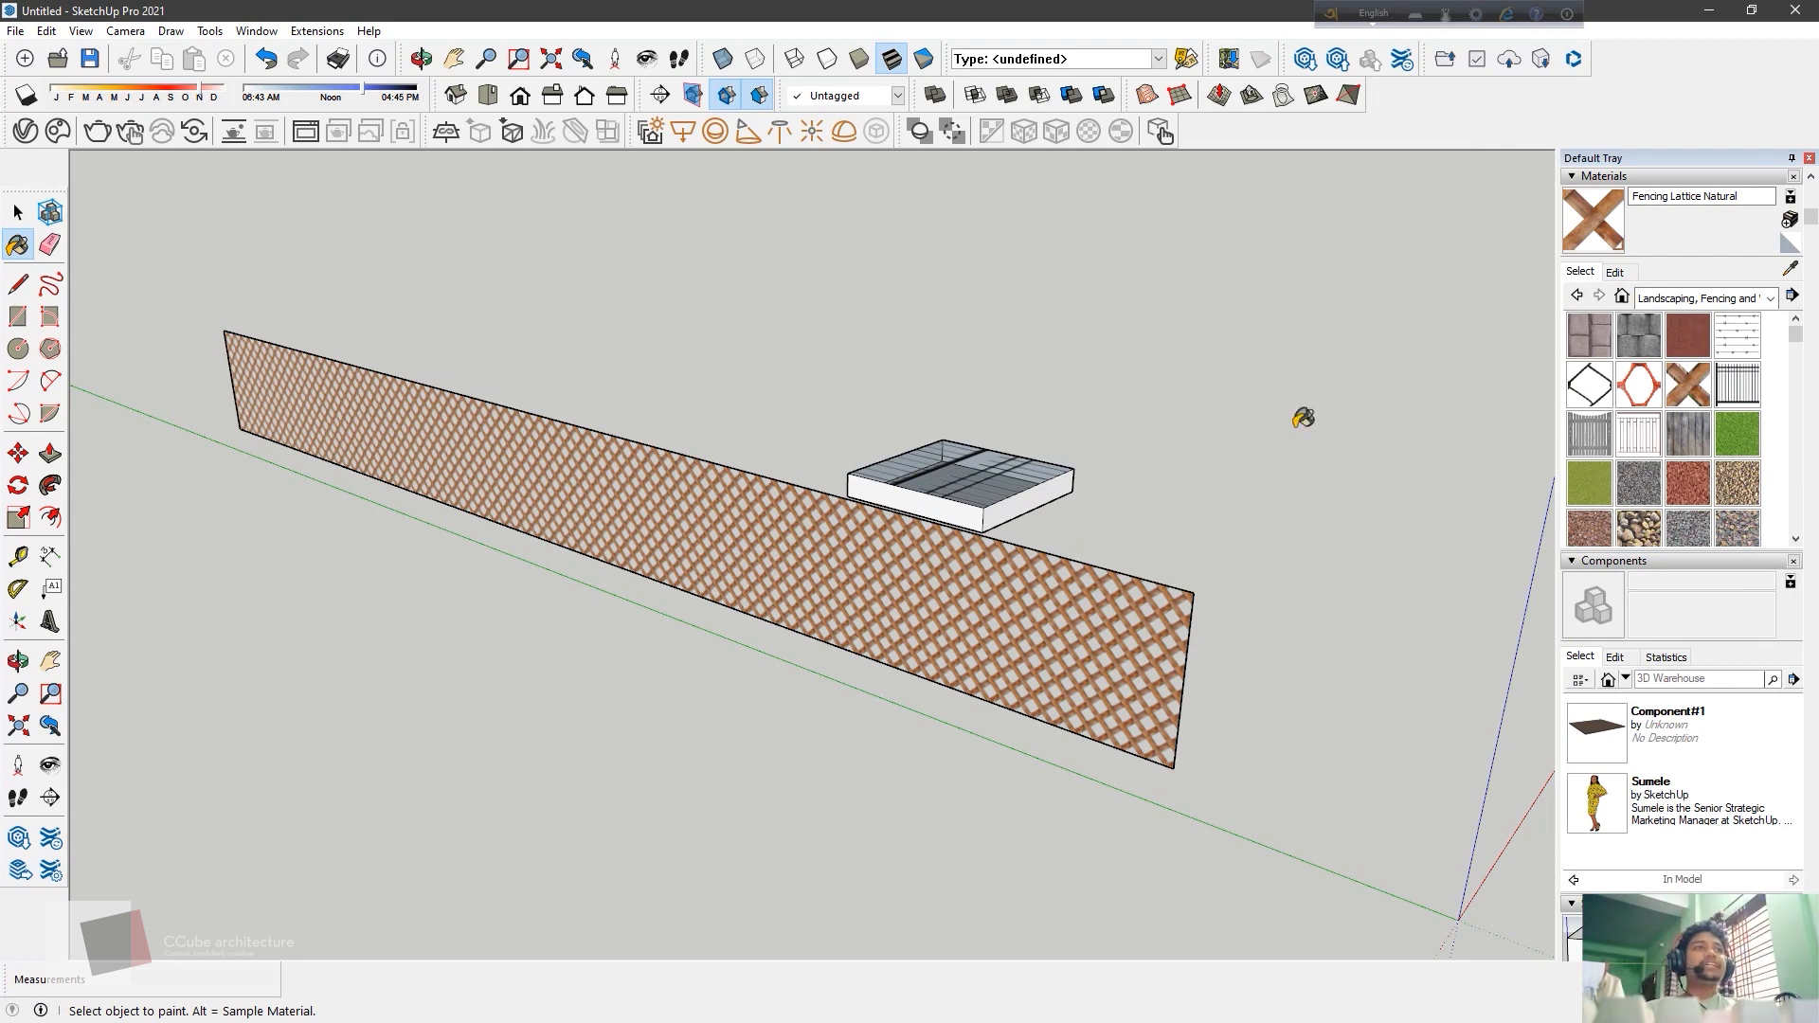
pyautogui.click(1701, 298)
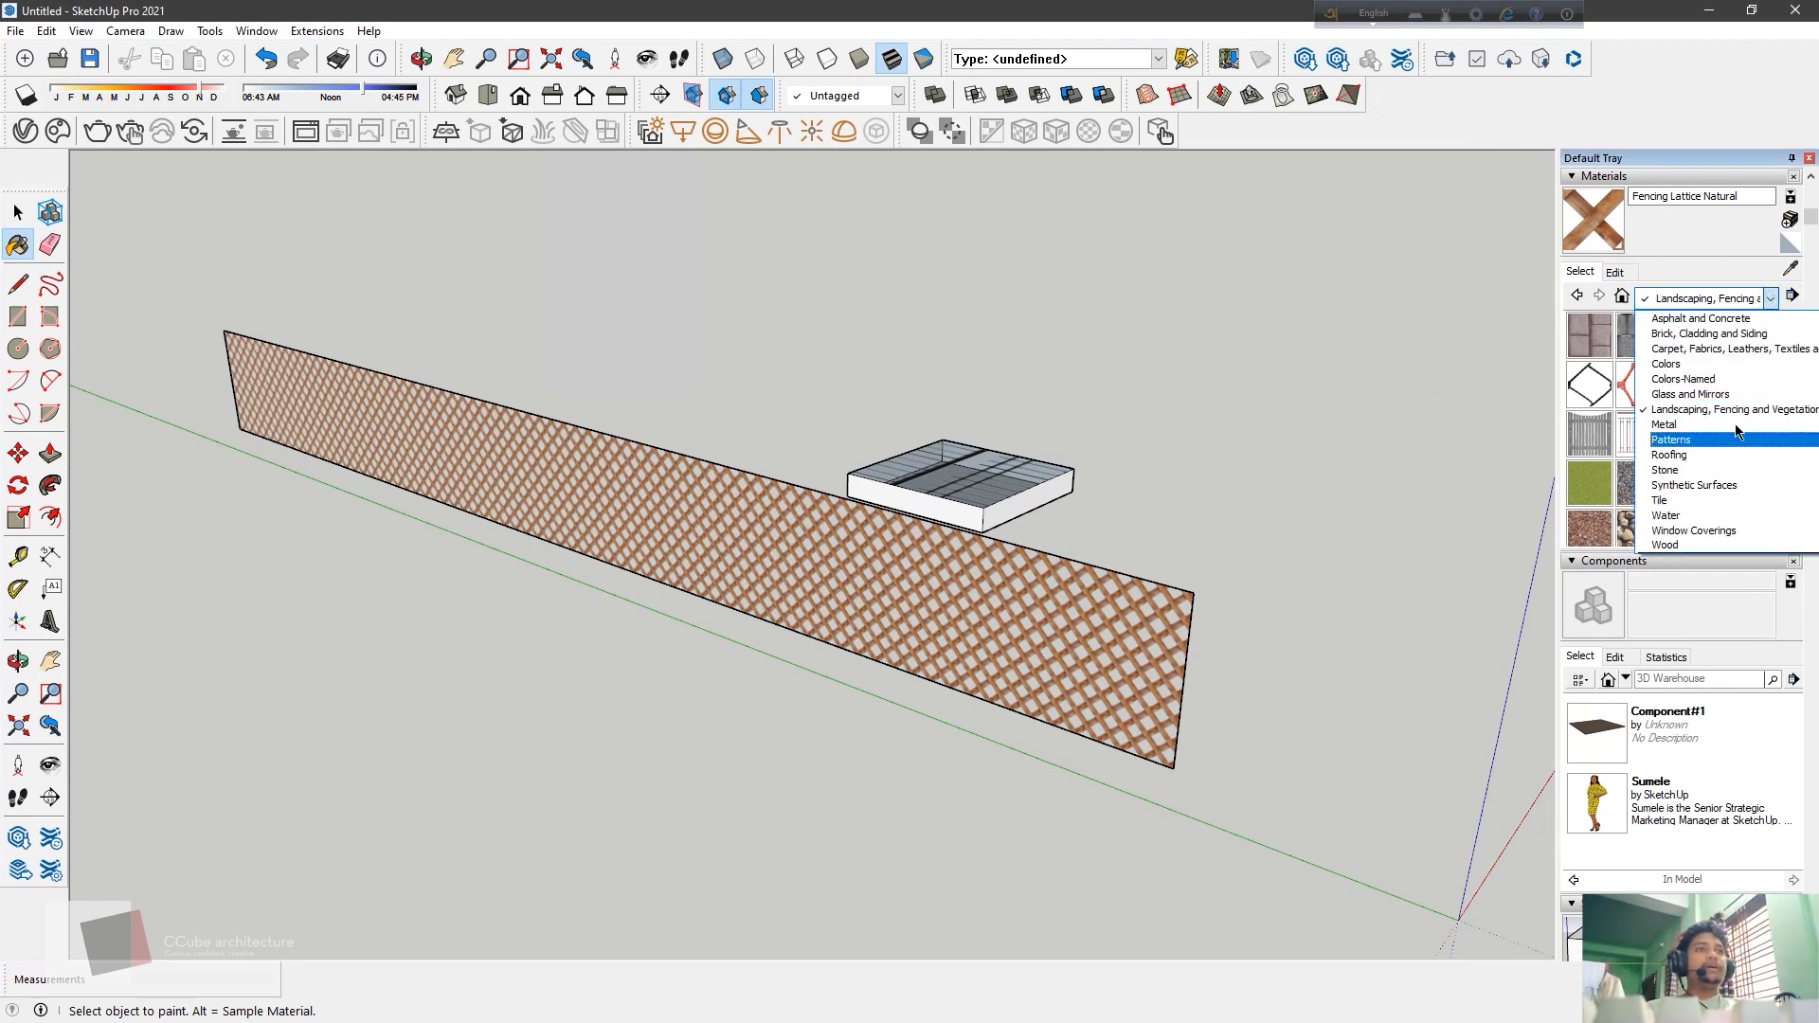
pyautogui.click(1736, 410)
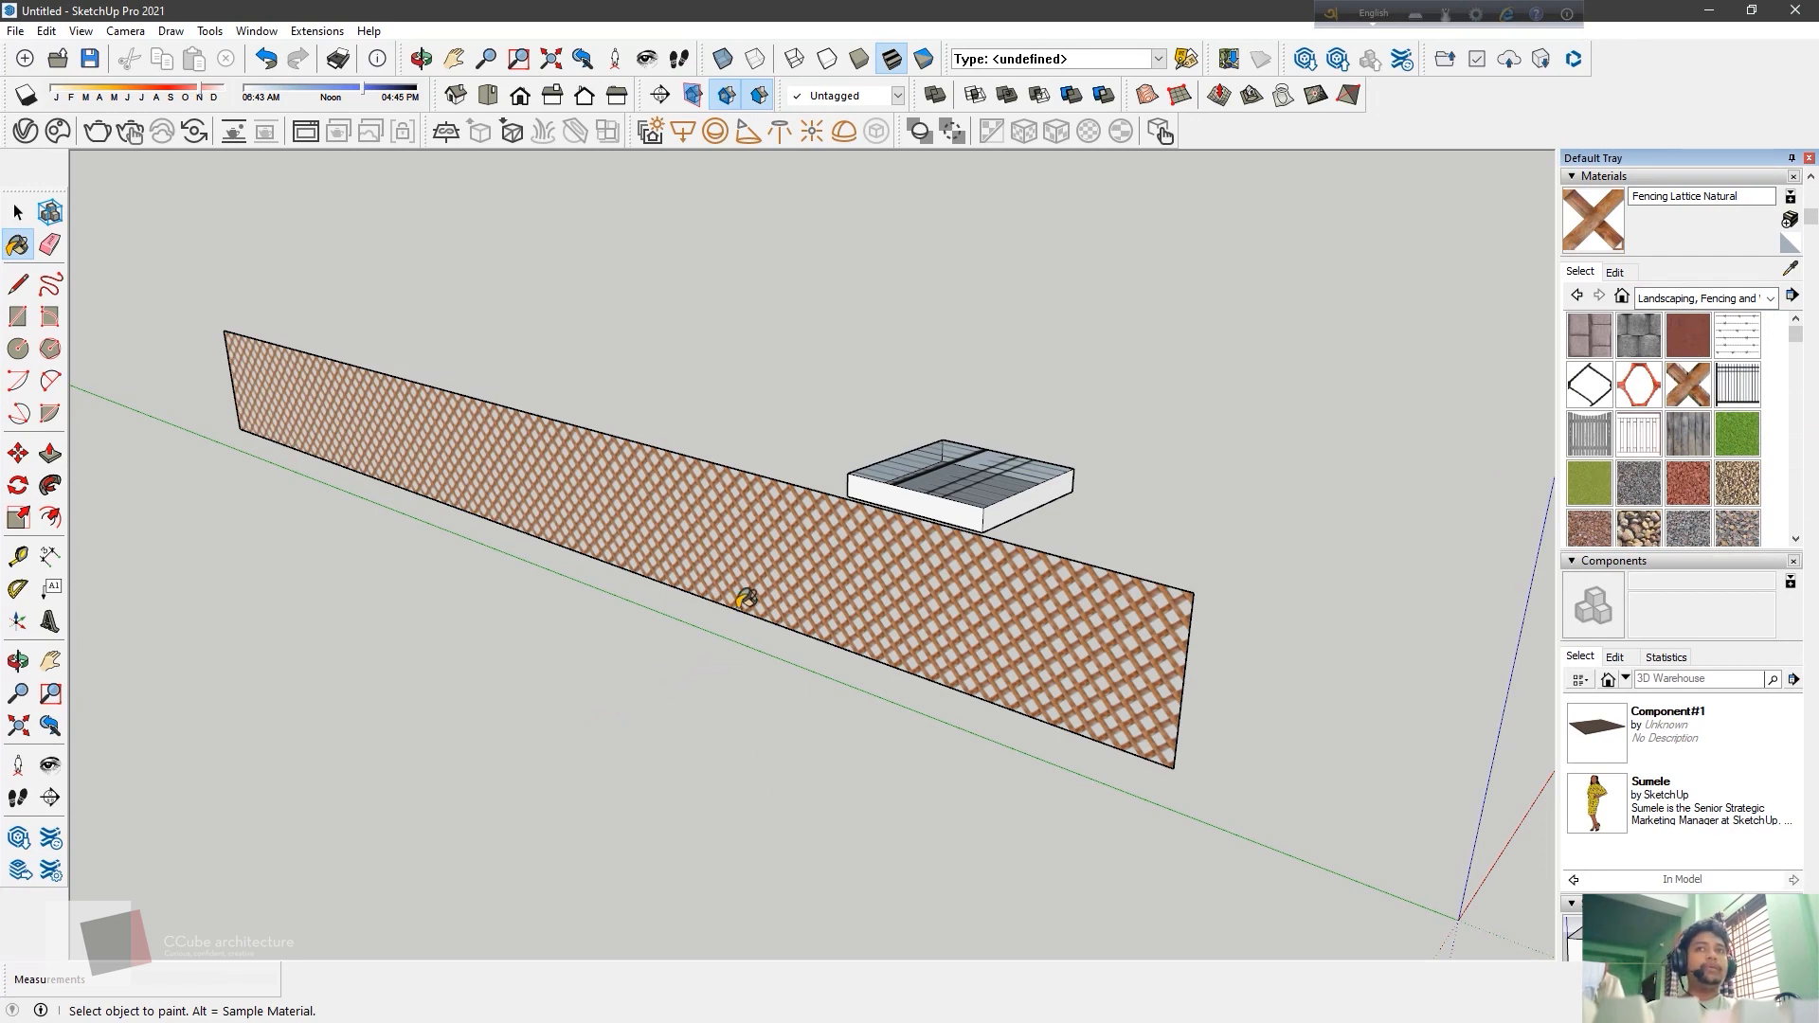
pyautogui.moveTo(812, 642); pyautogui.dragTo(1250, 498, button='middle')
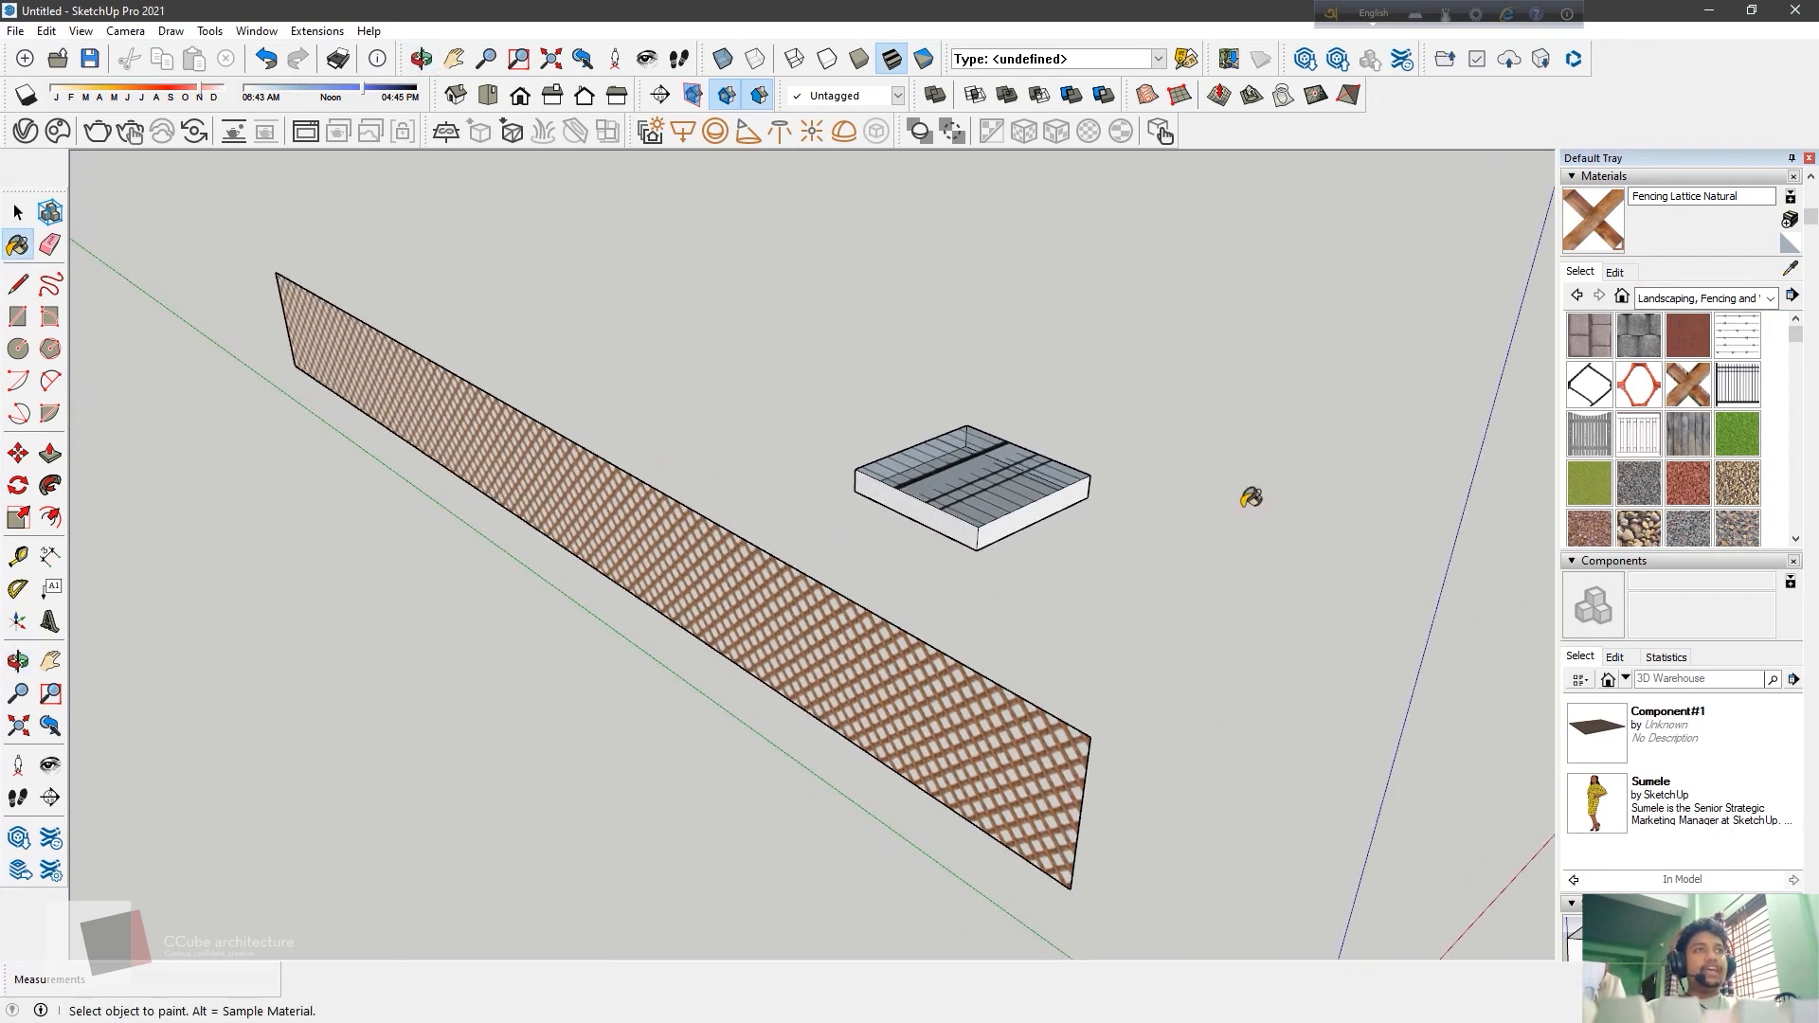
# Sample the metal fencing material from the solid's top face and paint the upright rectangle with it
pyautogui.click(1786, 272)
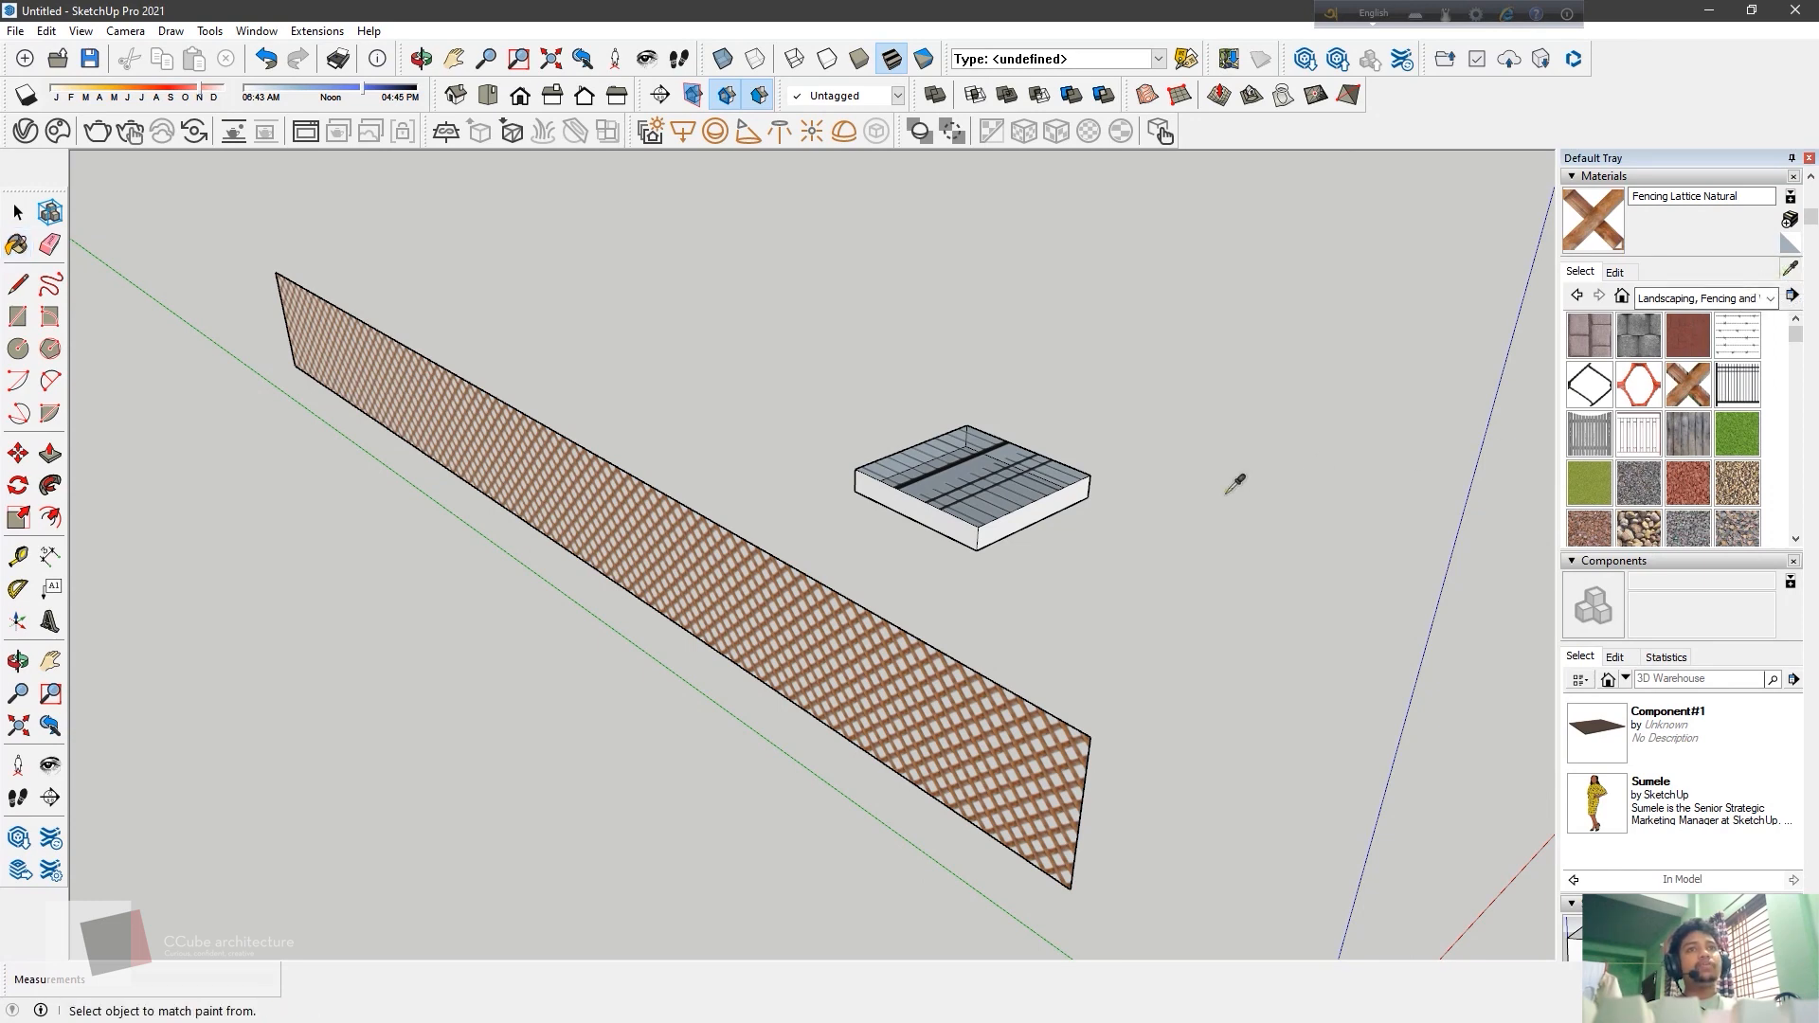
pyautogui.click(981, 485)
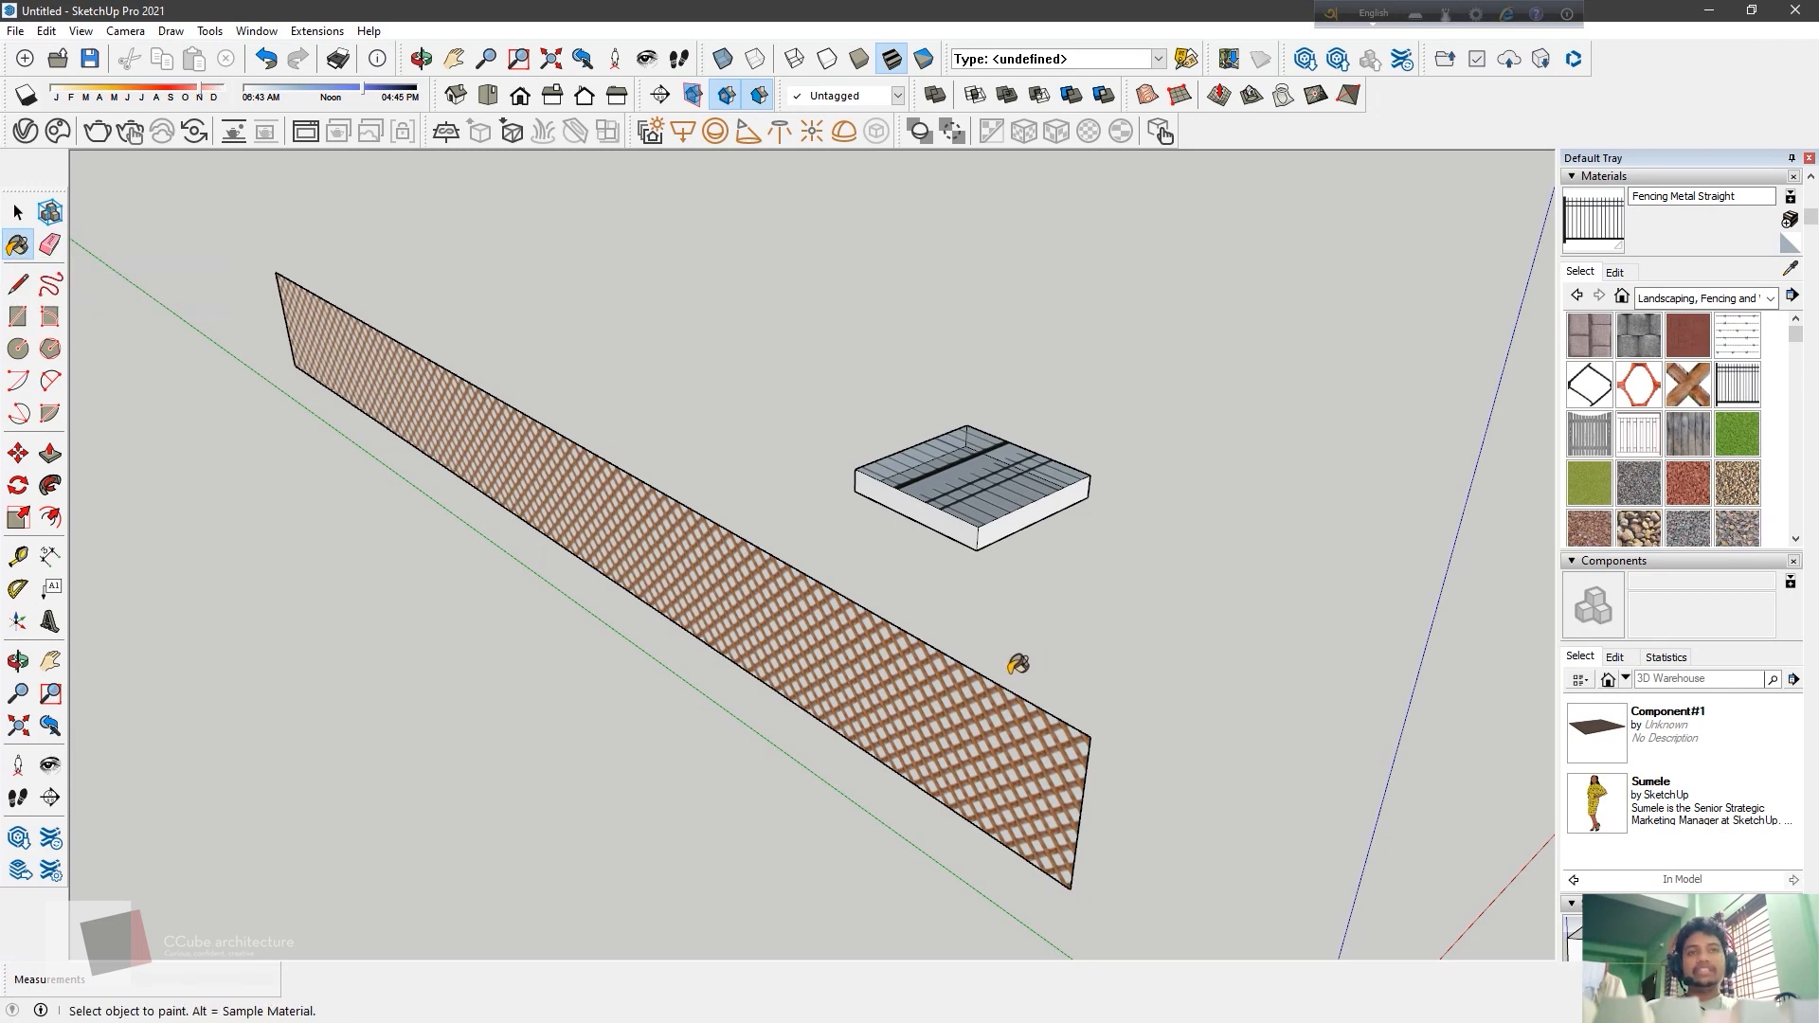
pyautogui.click(938, 677)
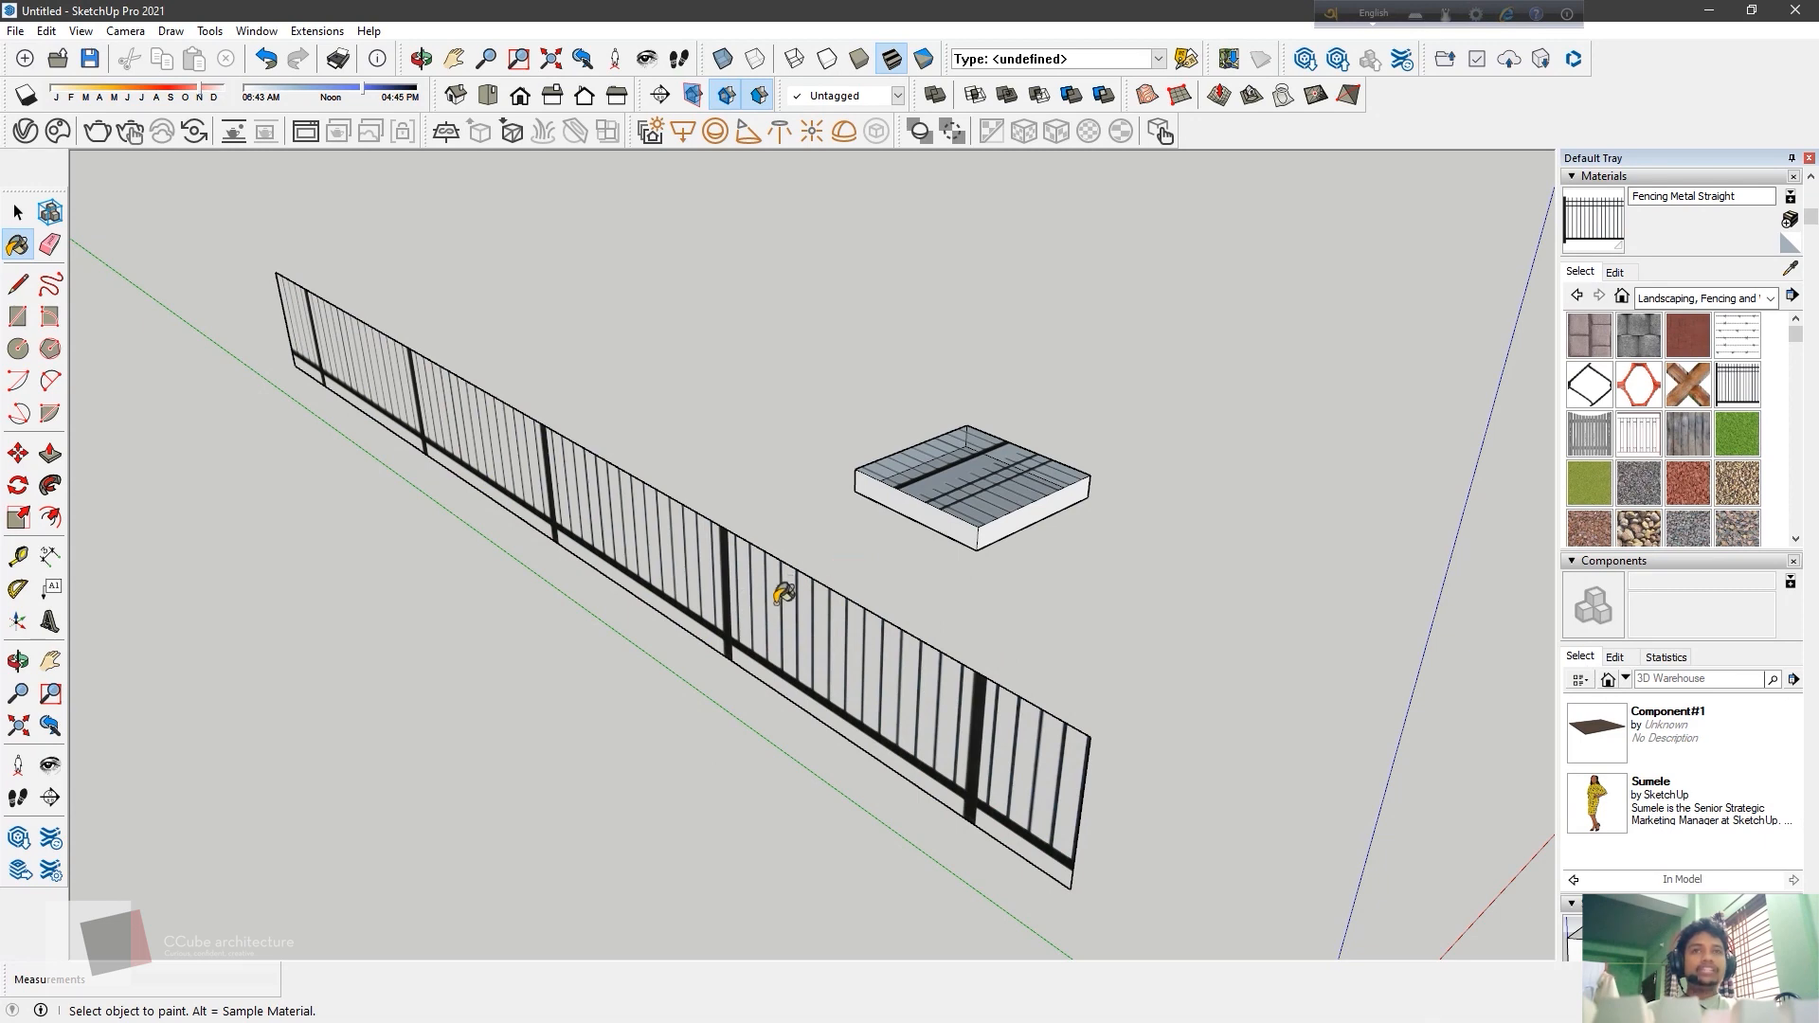
pyautogui.moveTo(945, 731)
pyautogui.mouseDown(button='middle')
pyautogui.moveTo(1007, 743)
pyautogui.moveTo(600, 731)
pyautogui.moveTo(523, 695)
pyautogui.moveTo(609, 698)
pyautogui.moveTo(842, 574)
pyautogui.mouseUp(button='middle')
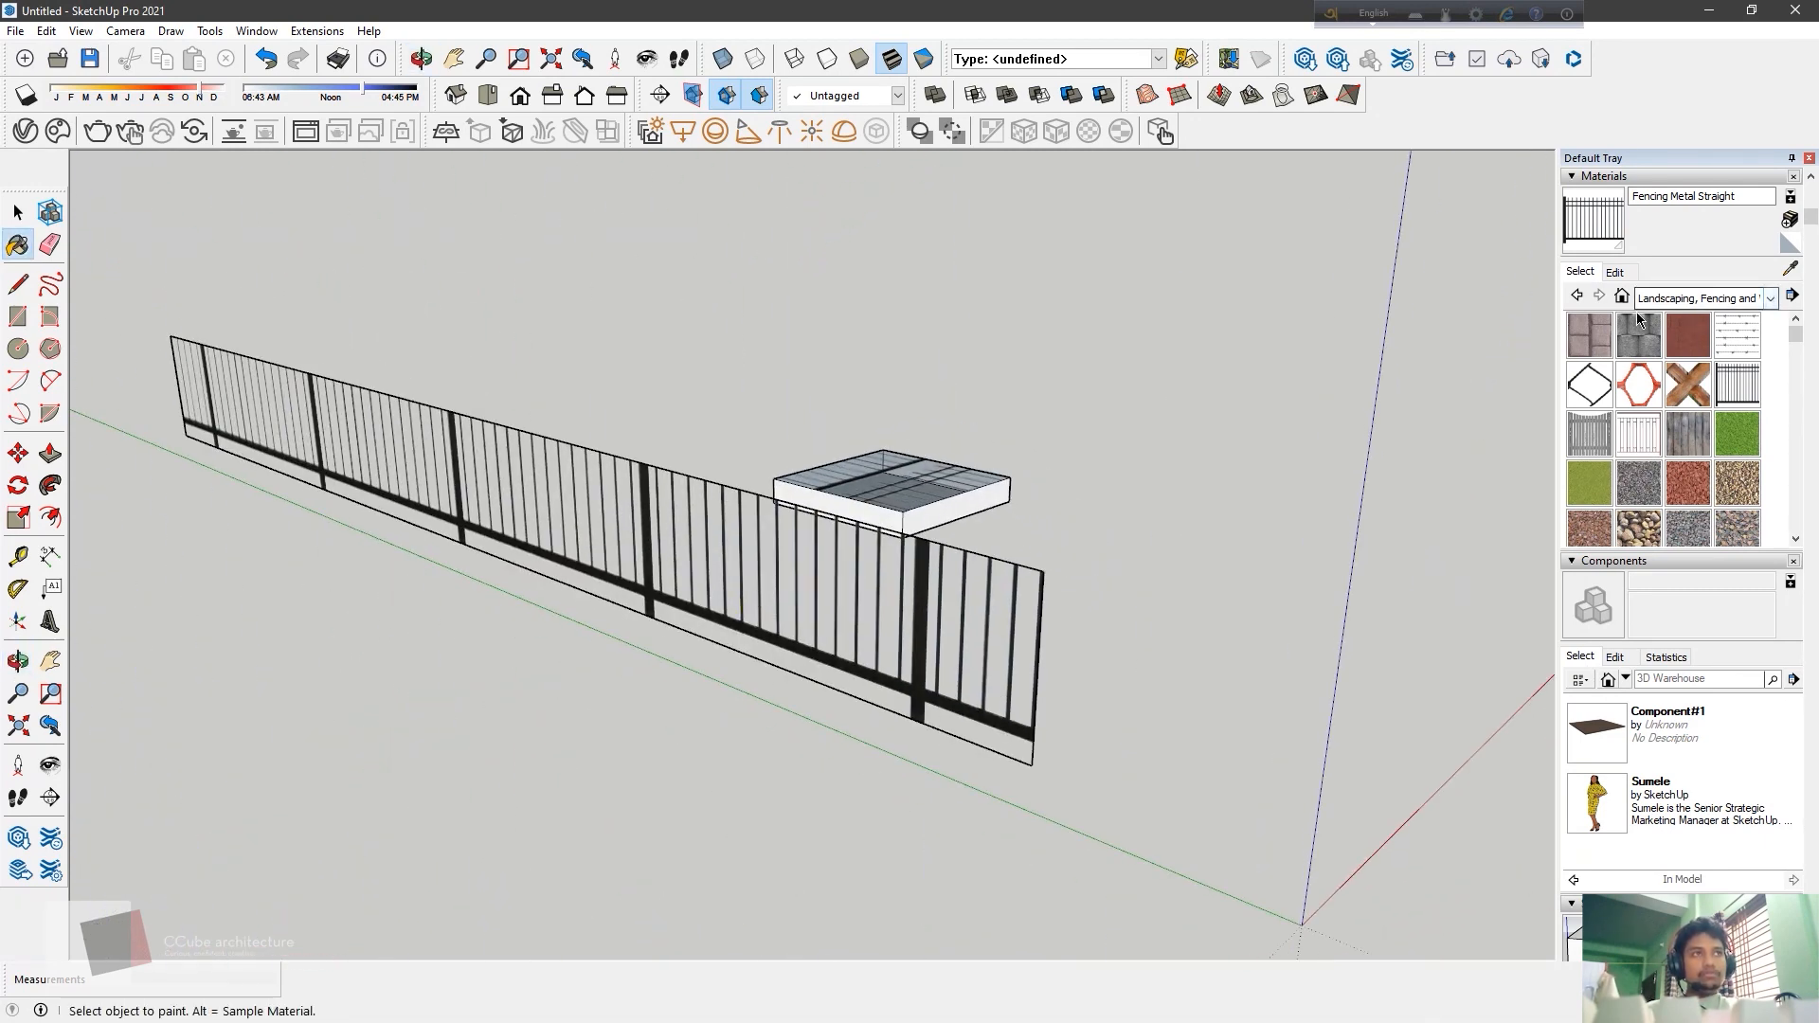
# Draw a 10000 x 10000 mm horizontal square beside the solid, on the side away from the fence
pyautogui.moveTo(1487, 413)
pyautogui.mouseDown(button='middle')
pyautogui.moveTo(1194, 467)
pyautogui.moveTo(1140, 544)
pyautogui.moveTo(1484, 441)
pyautogui.mouseUp(button='middle')
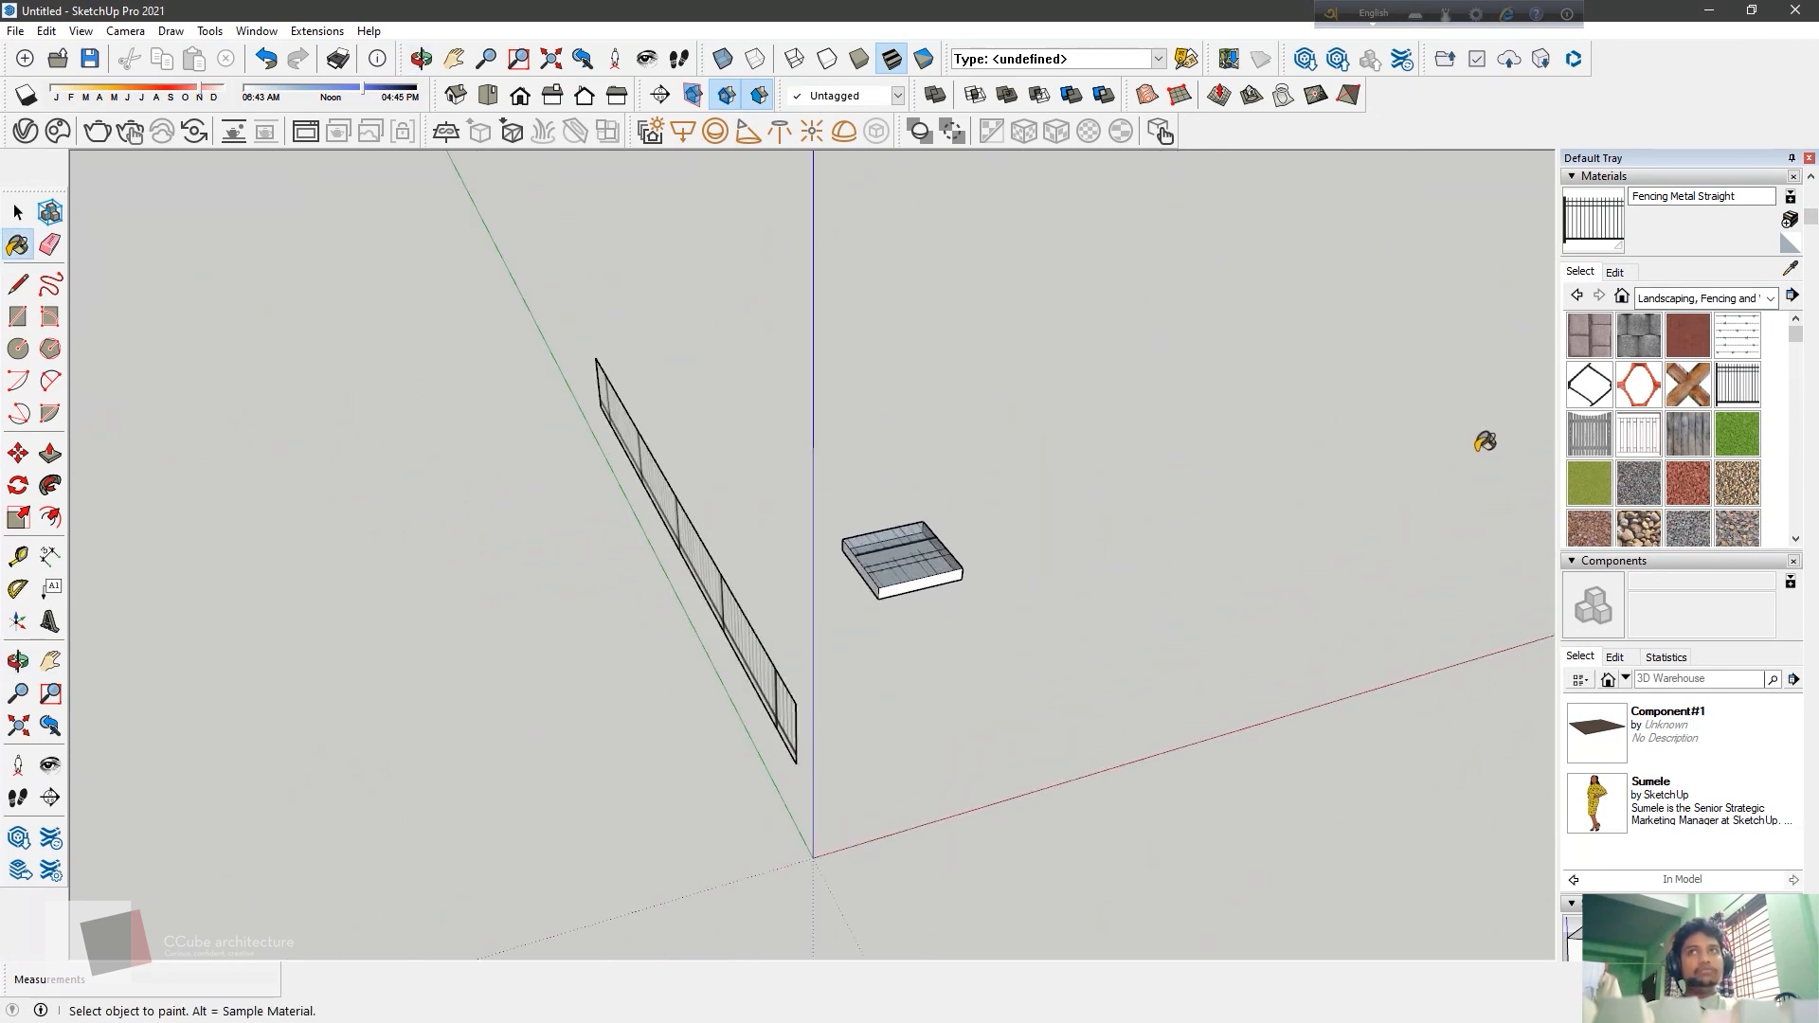
pyautogui.click(18, 316)
pyautogui.click(1343, 248)
pyautogui.write('10000,10000')
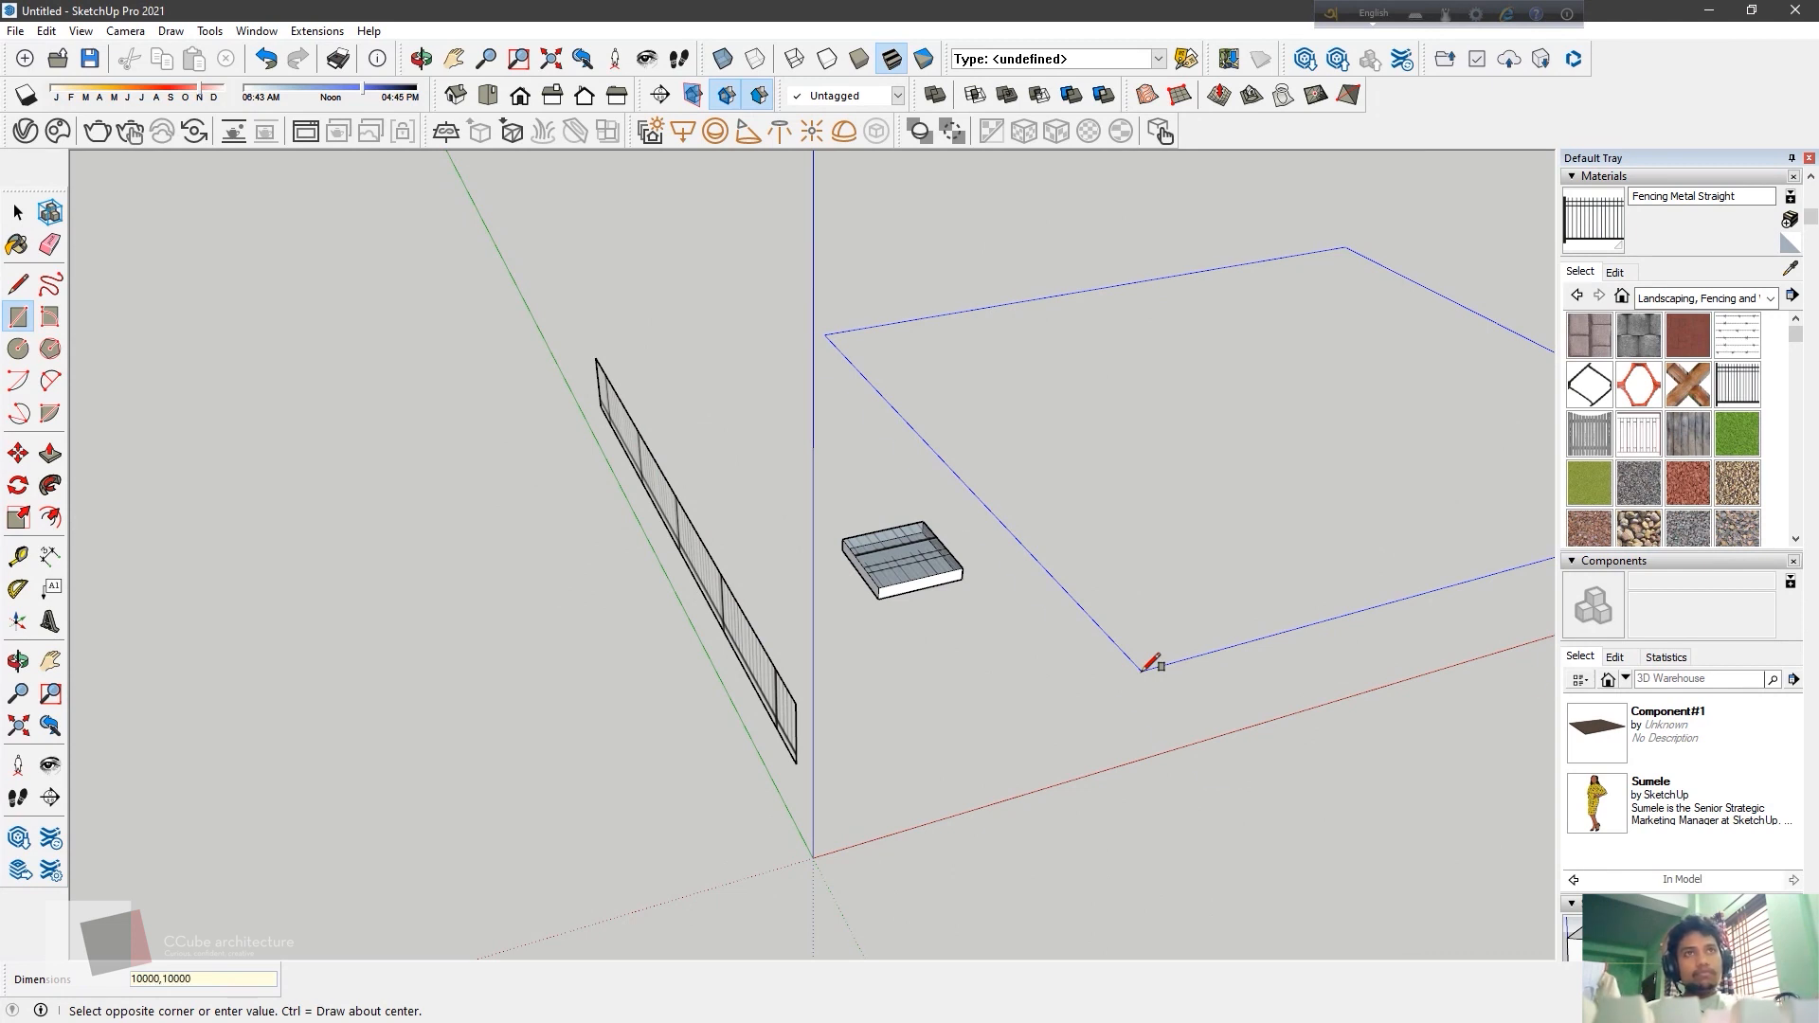
pyautogui.press('Return')
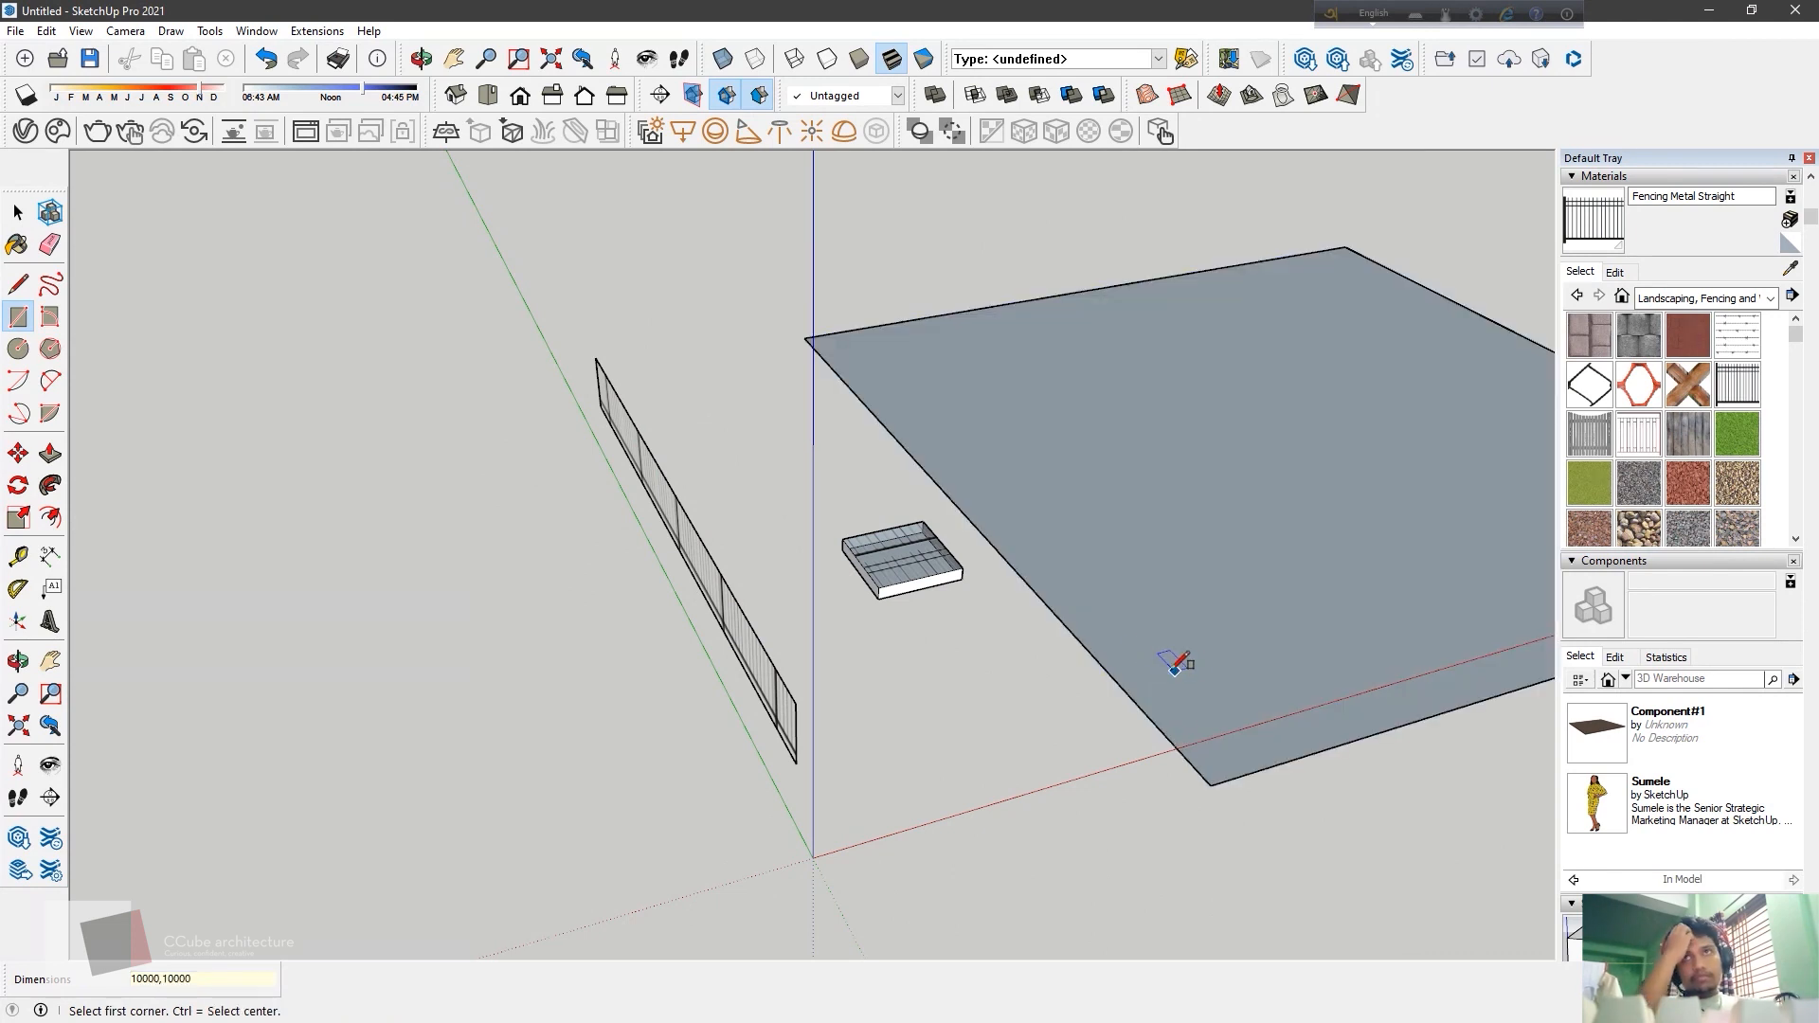
pyautogui.click(14, 217)
pyautogui.moveTo(868, 598); pyautogui.dragTo(1283, 498, button='middle')
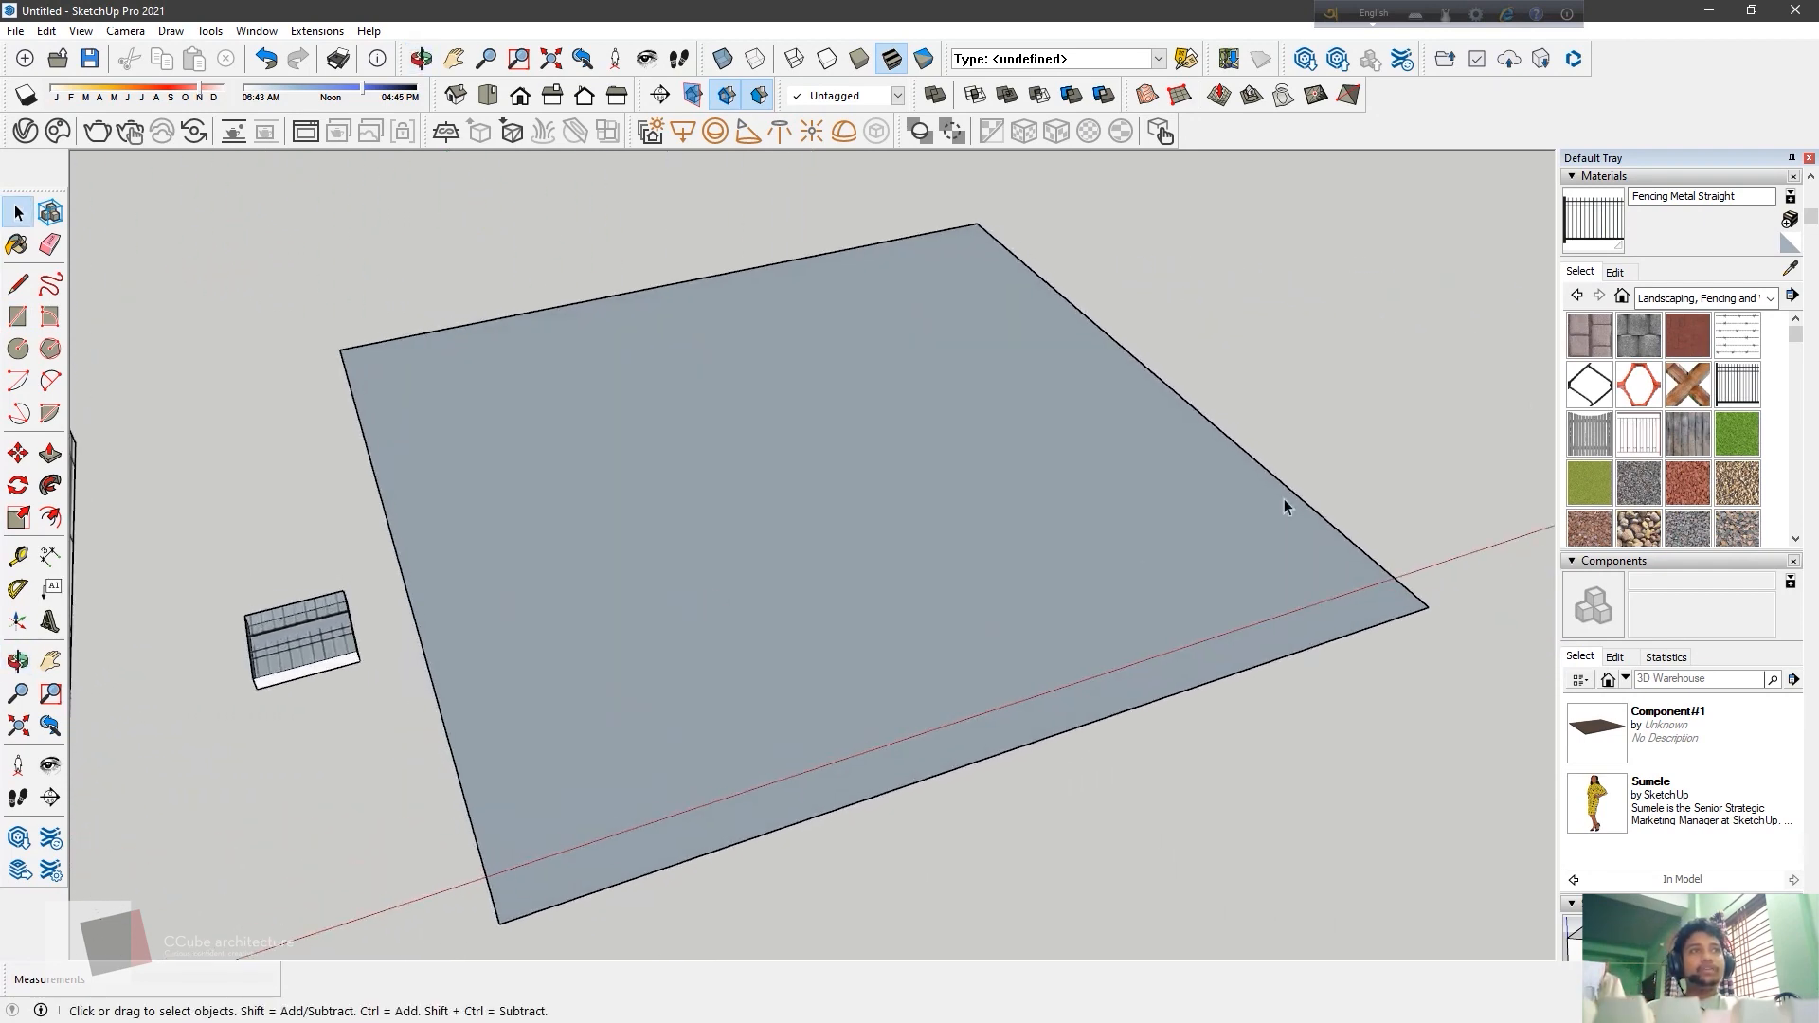
# Look through the Tile material collection and paint the large square with Basic Tile
pyautogui.click(1739, 301)
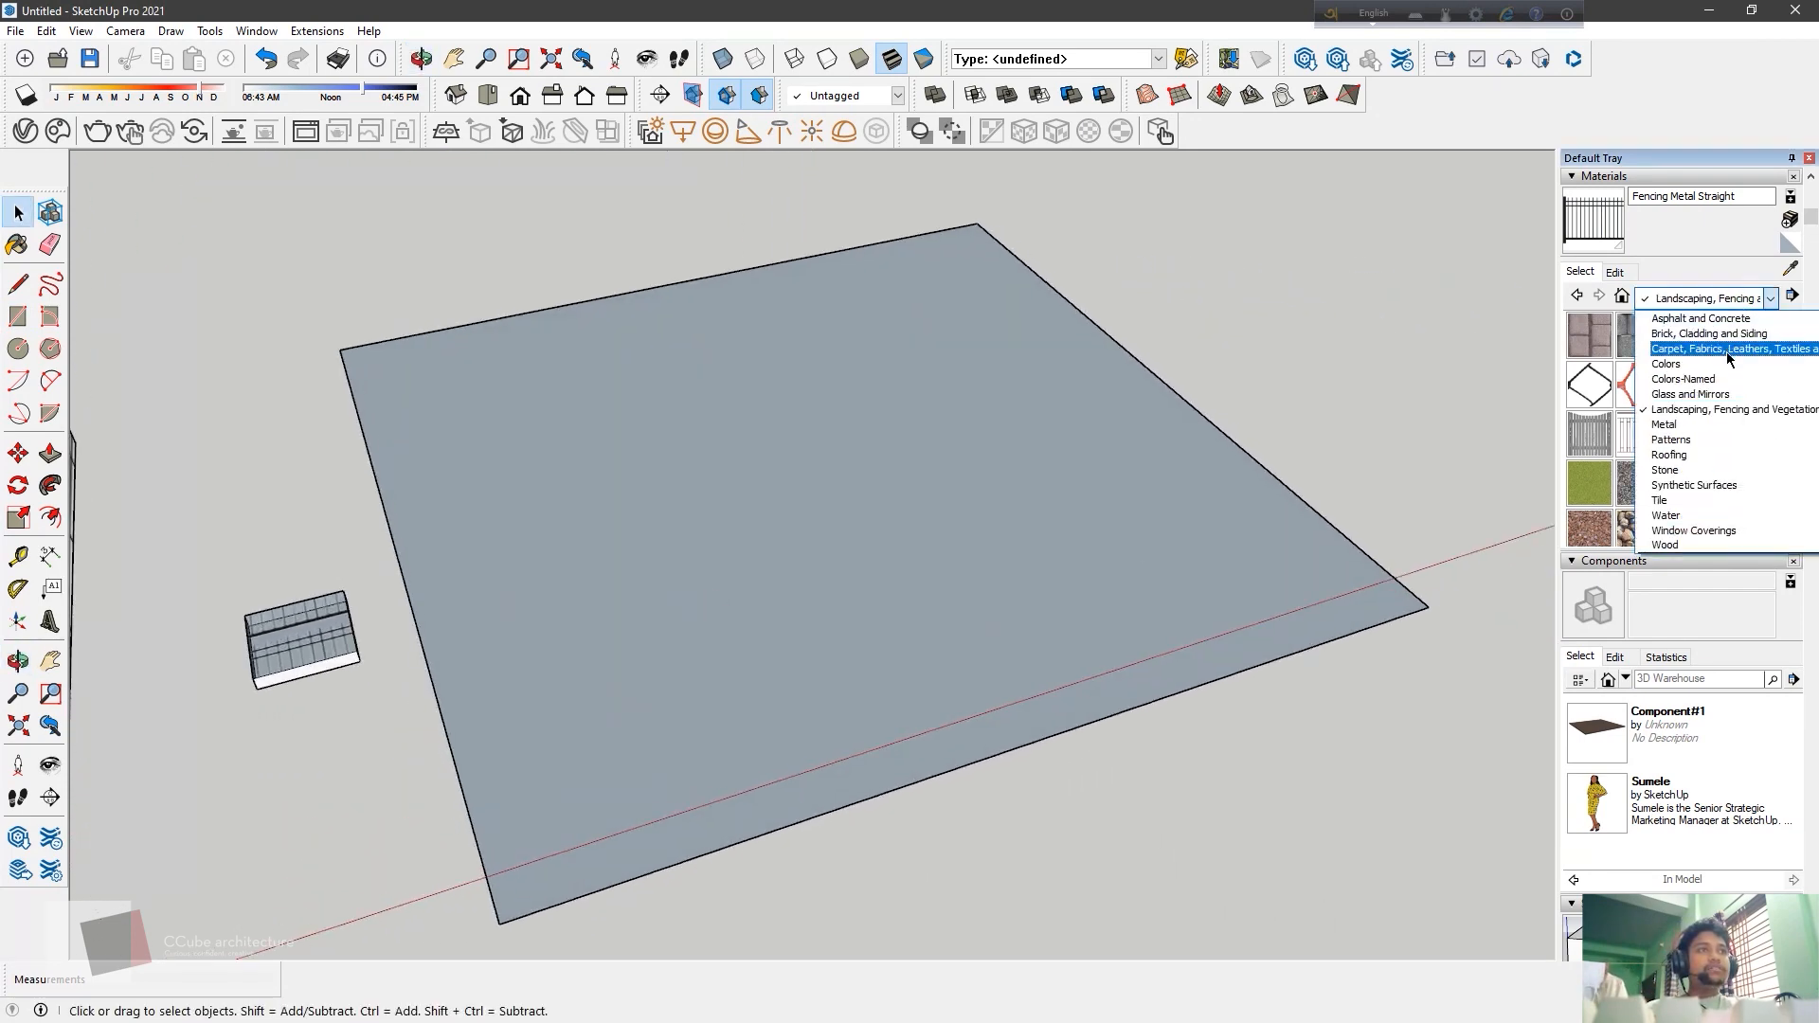
pyautogui.click(1703, 502)
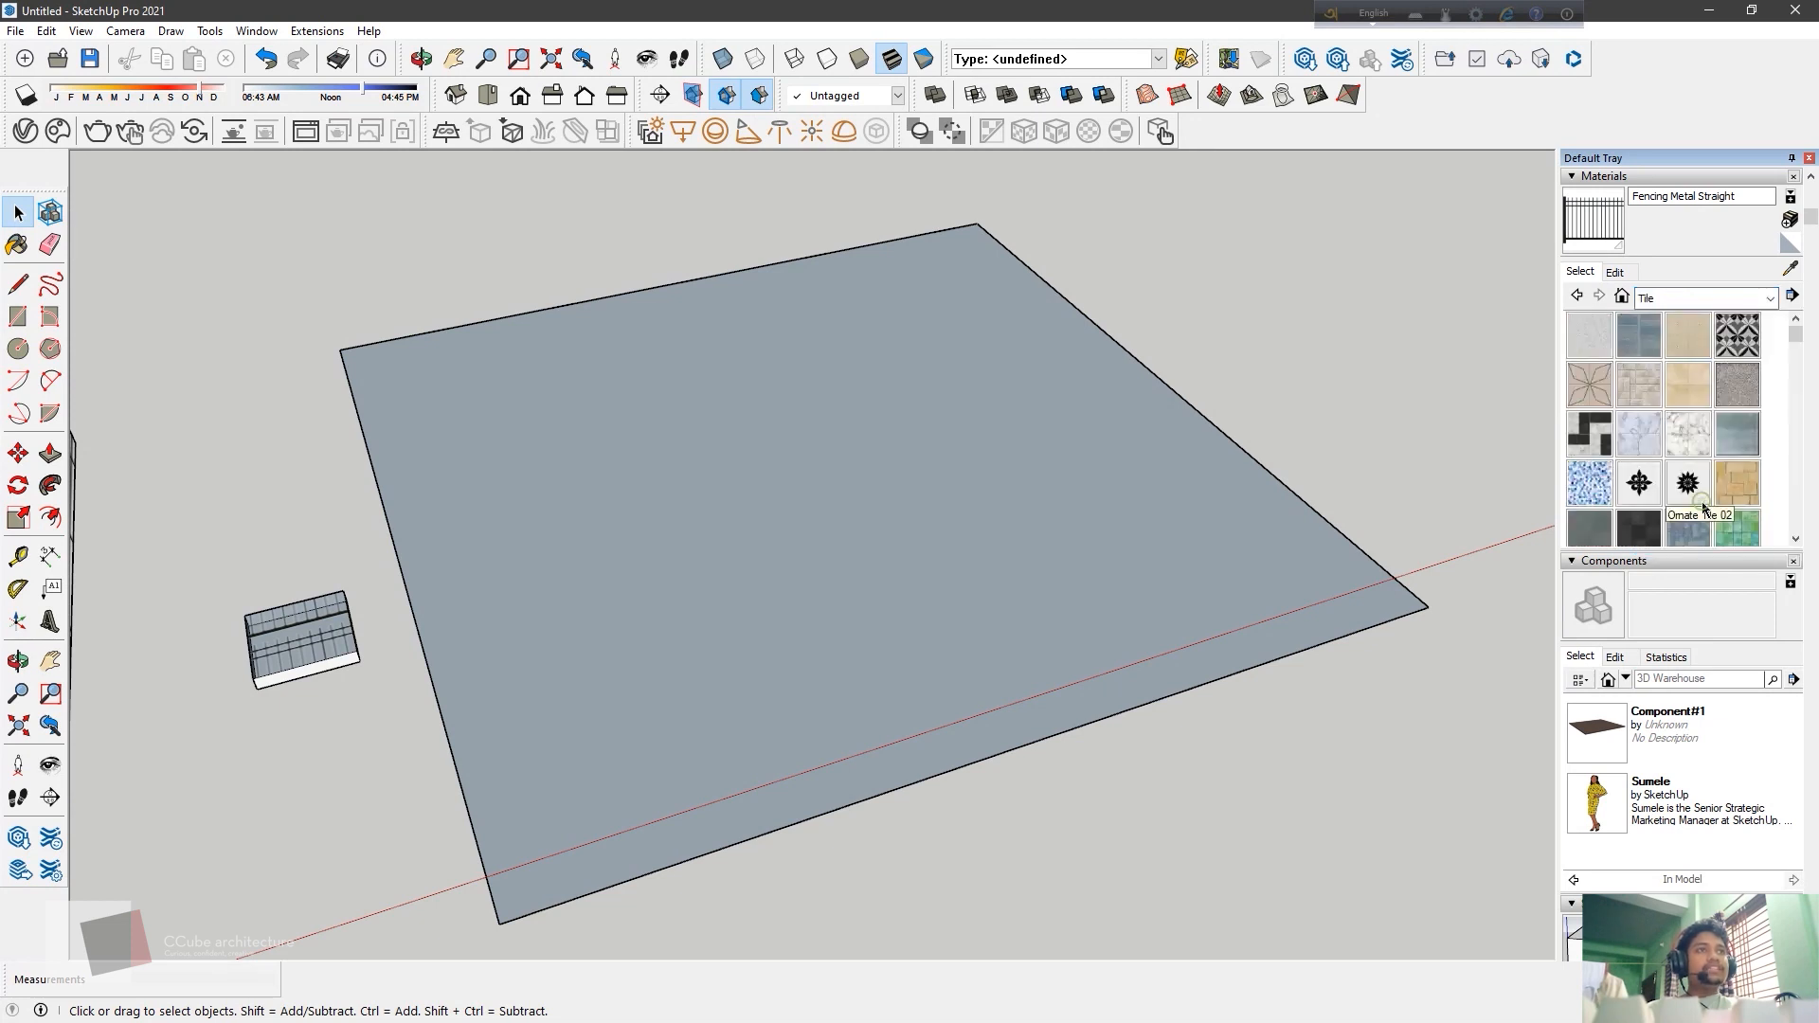
pyautogui.scroll(-2, 1682, 407)
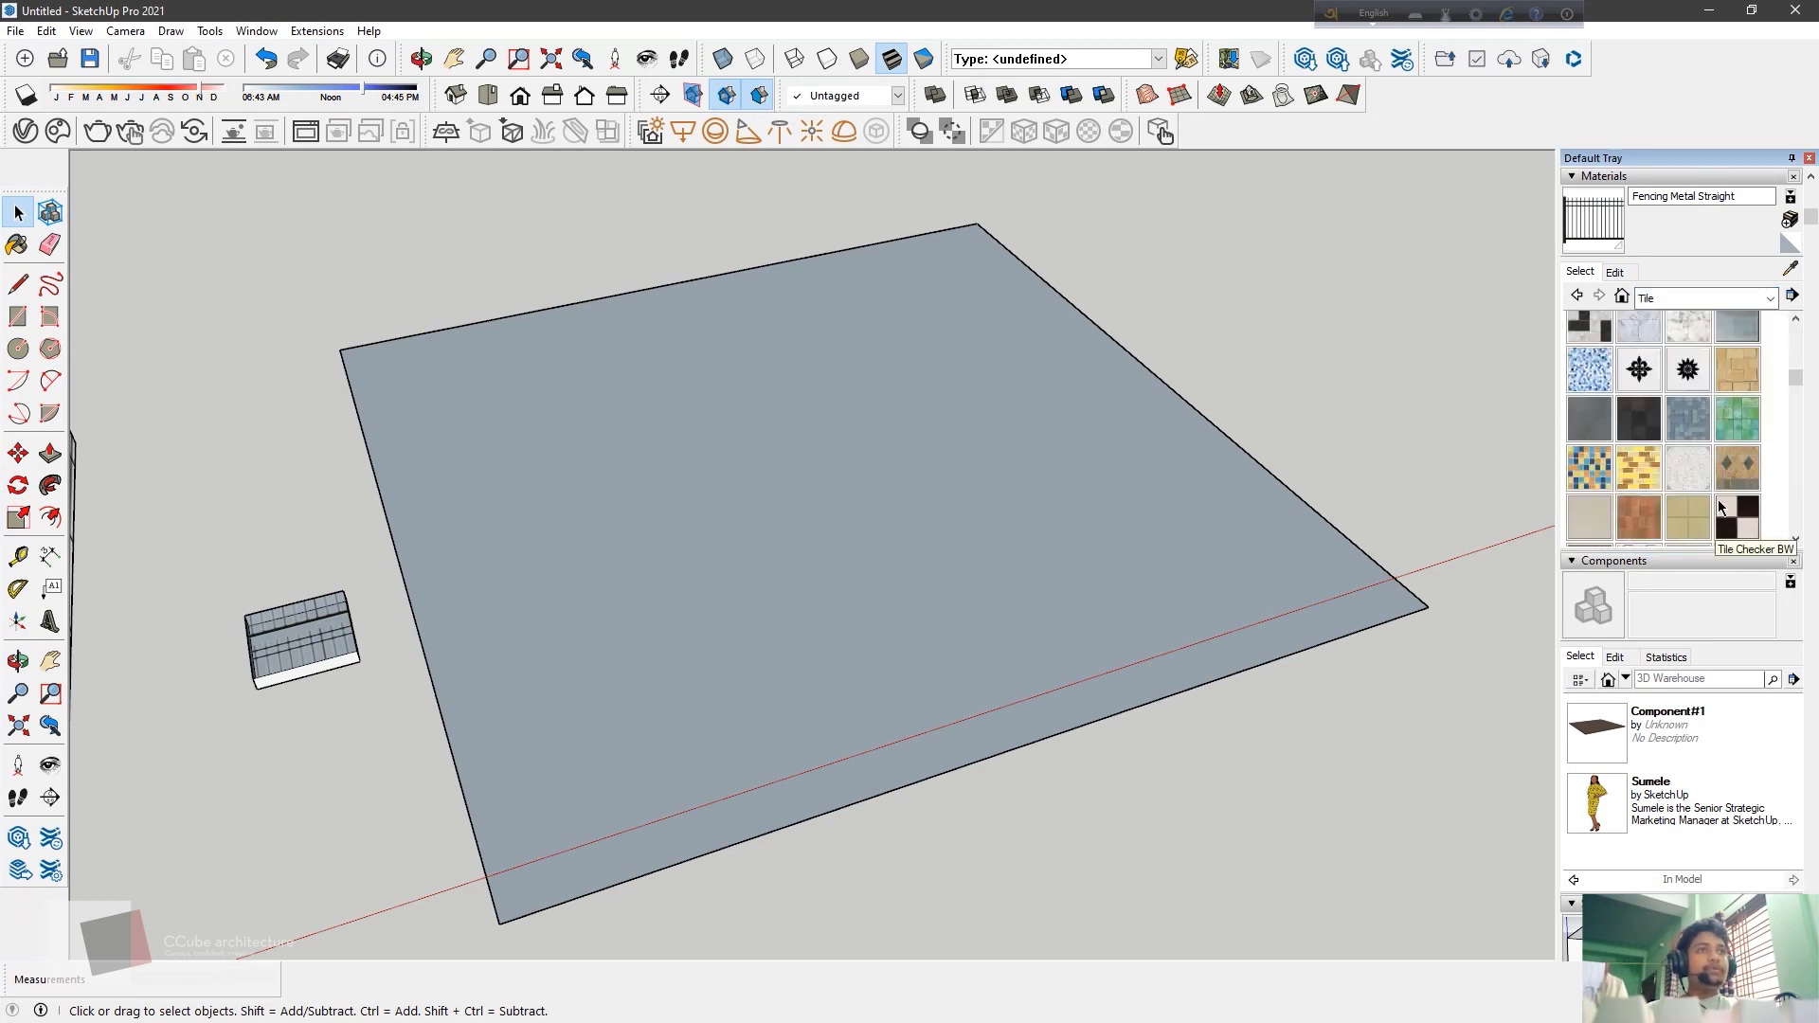
pyautogui.scroll(-2, 1714, 513)
pyautogui.scroll(4, 1658, 503)
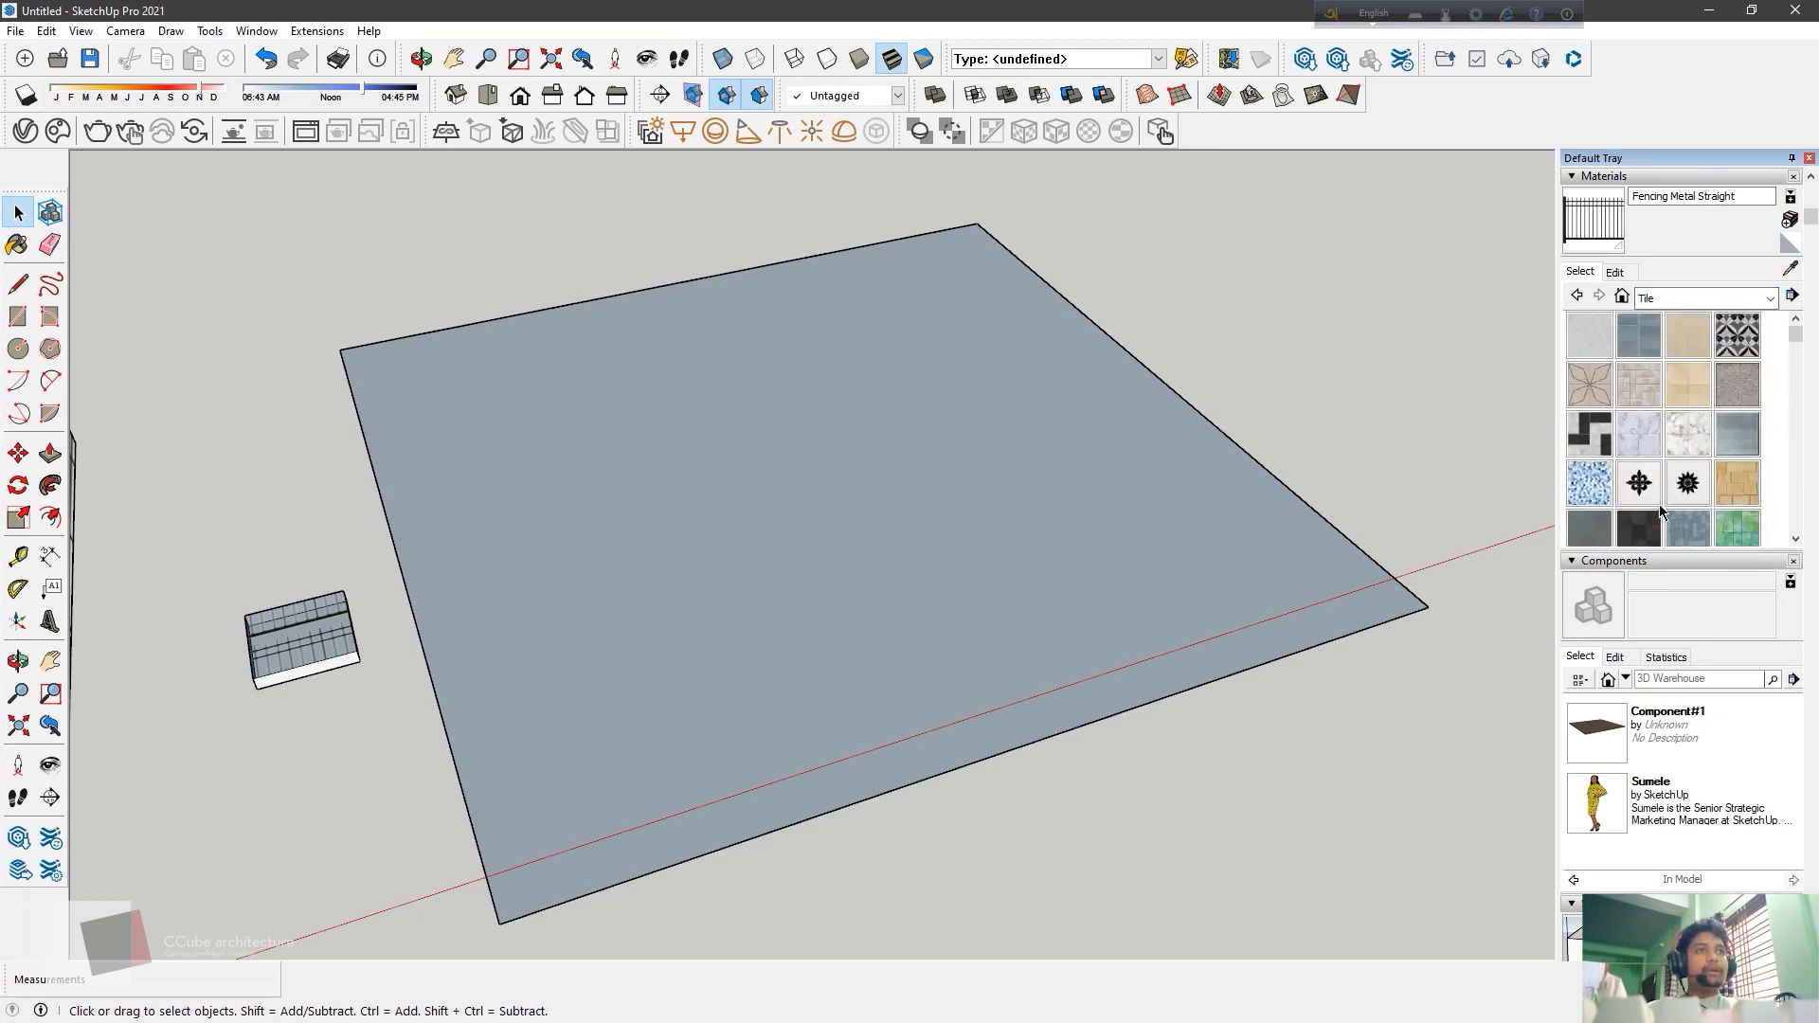
pyautogui.scroll(2, 388, 574)
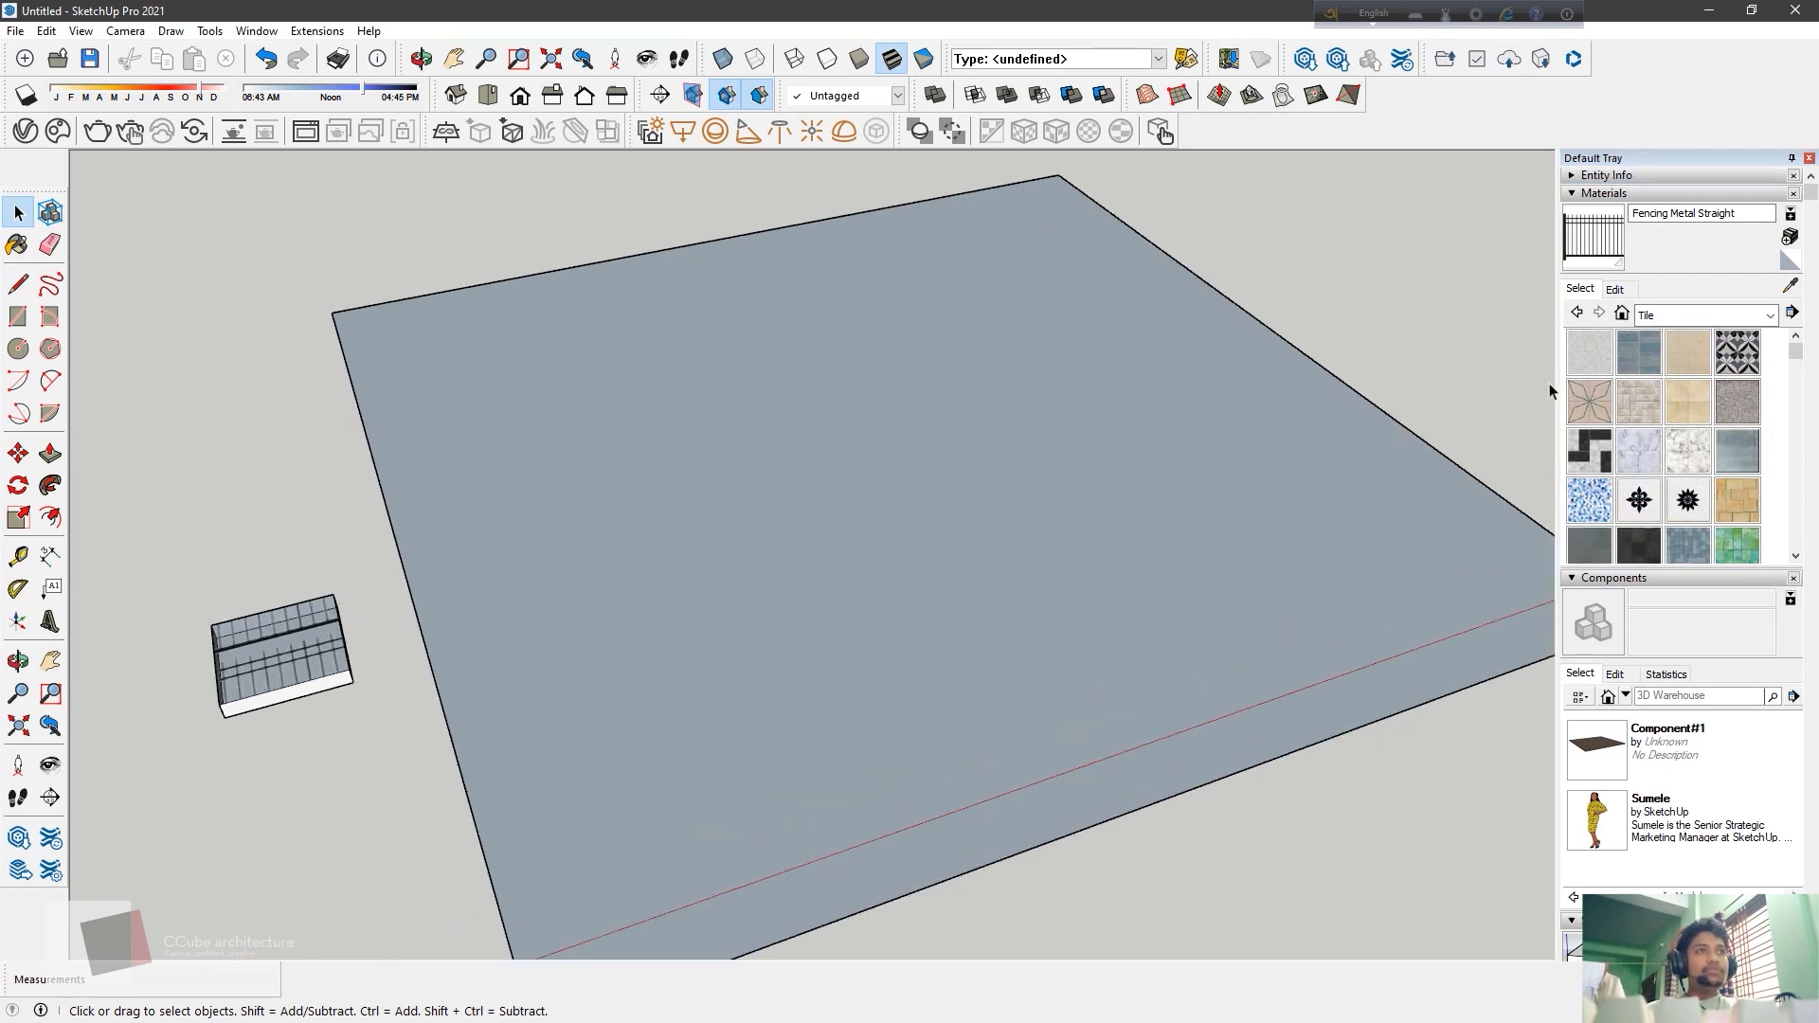
pyautogui.click(1589, 351)
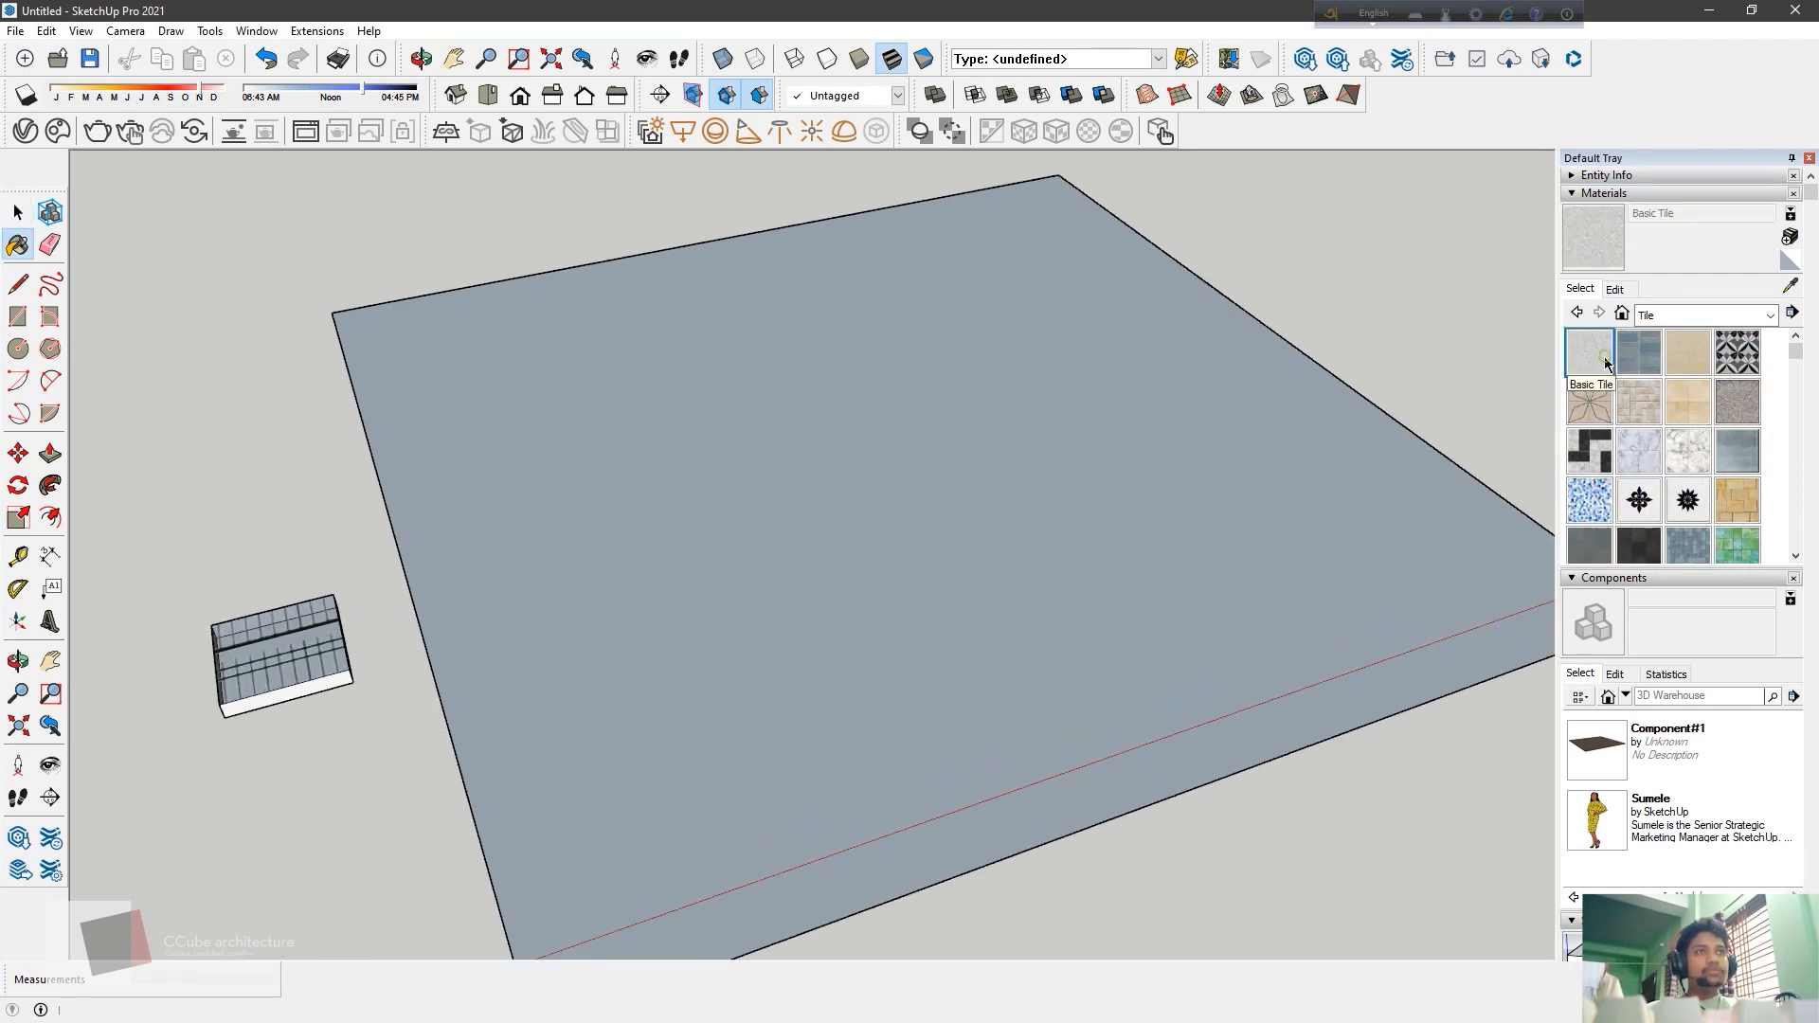
pyautogui.click(938, 778)
pyautogui.scroll(4, 981, 777)
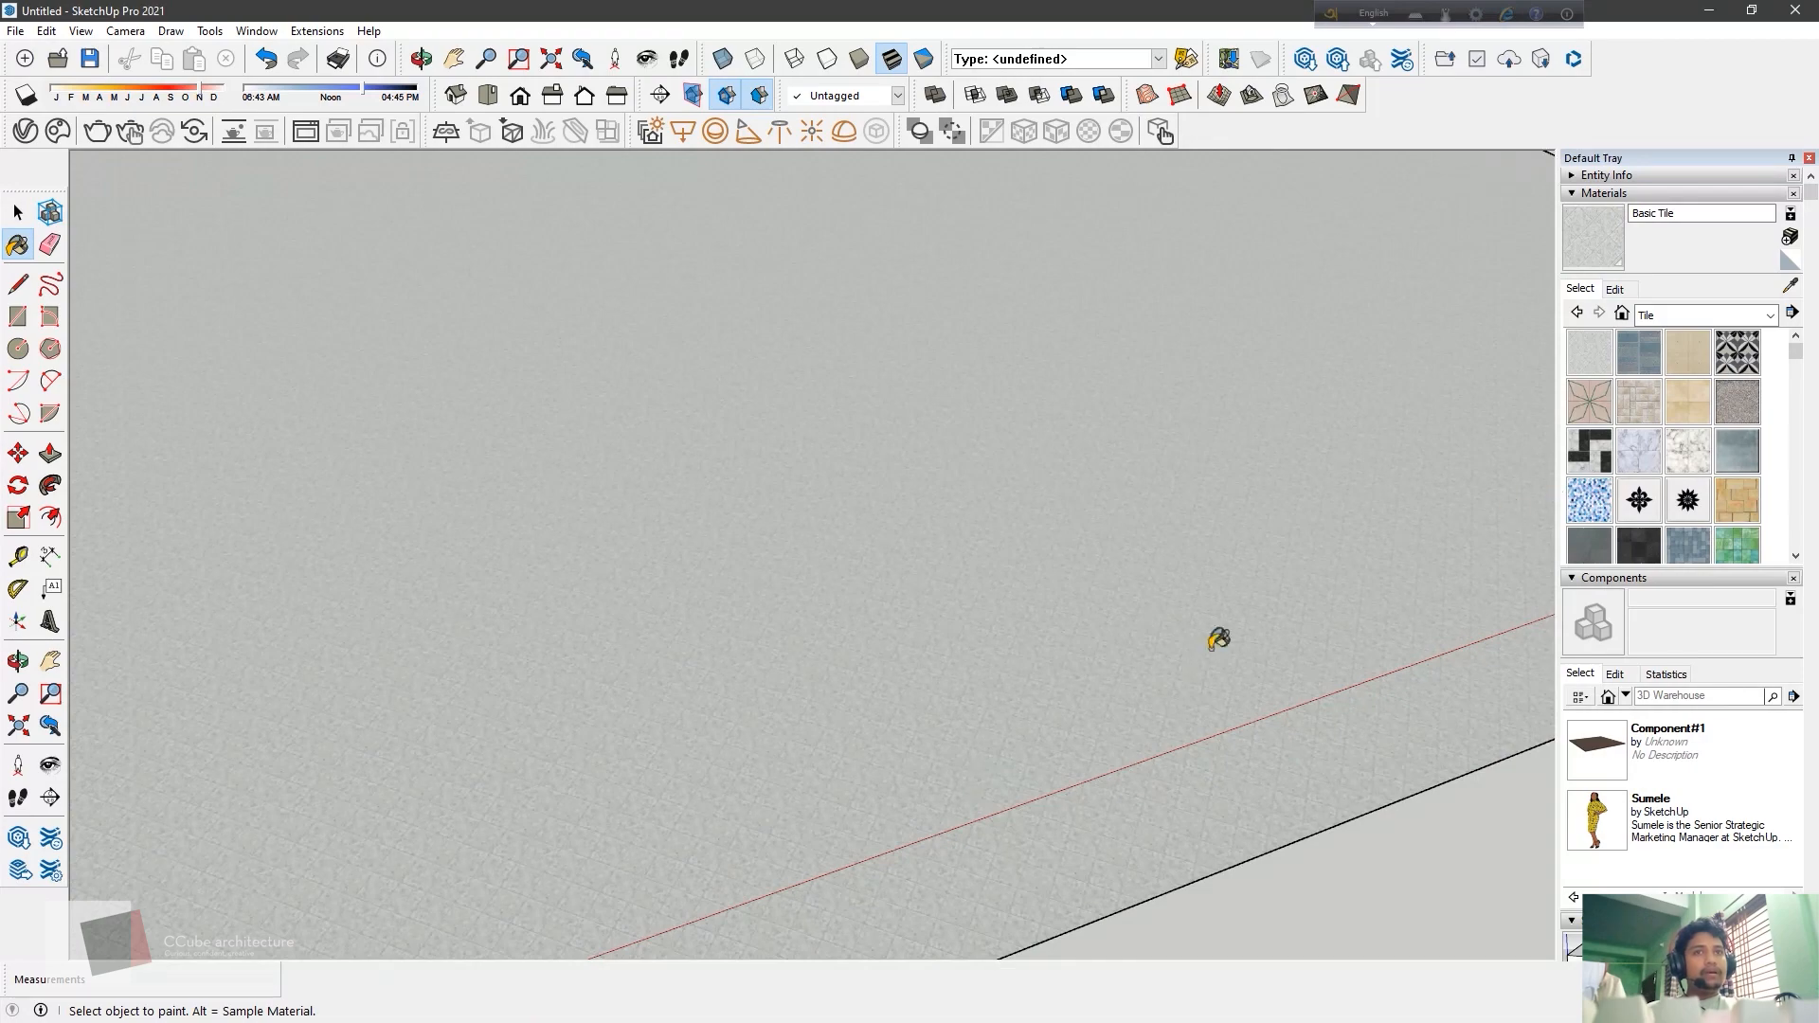
# Paint the large square with Concrete Tile and view its whole tiled surface
pyautogui.click(1676, 356)
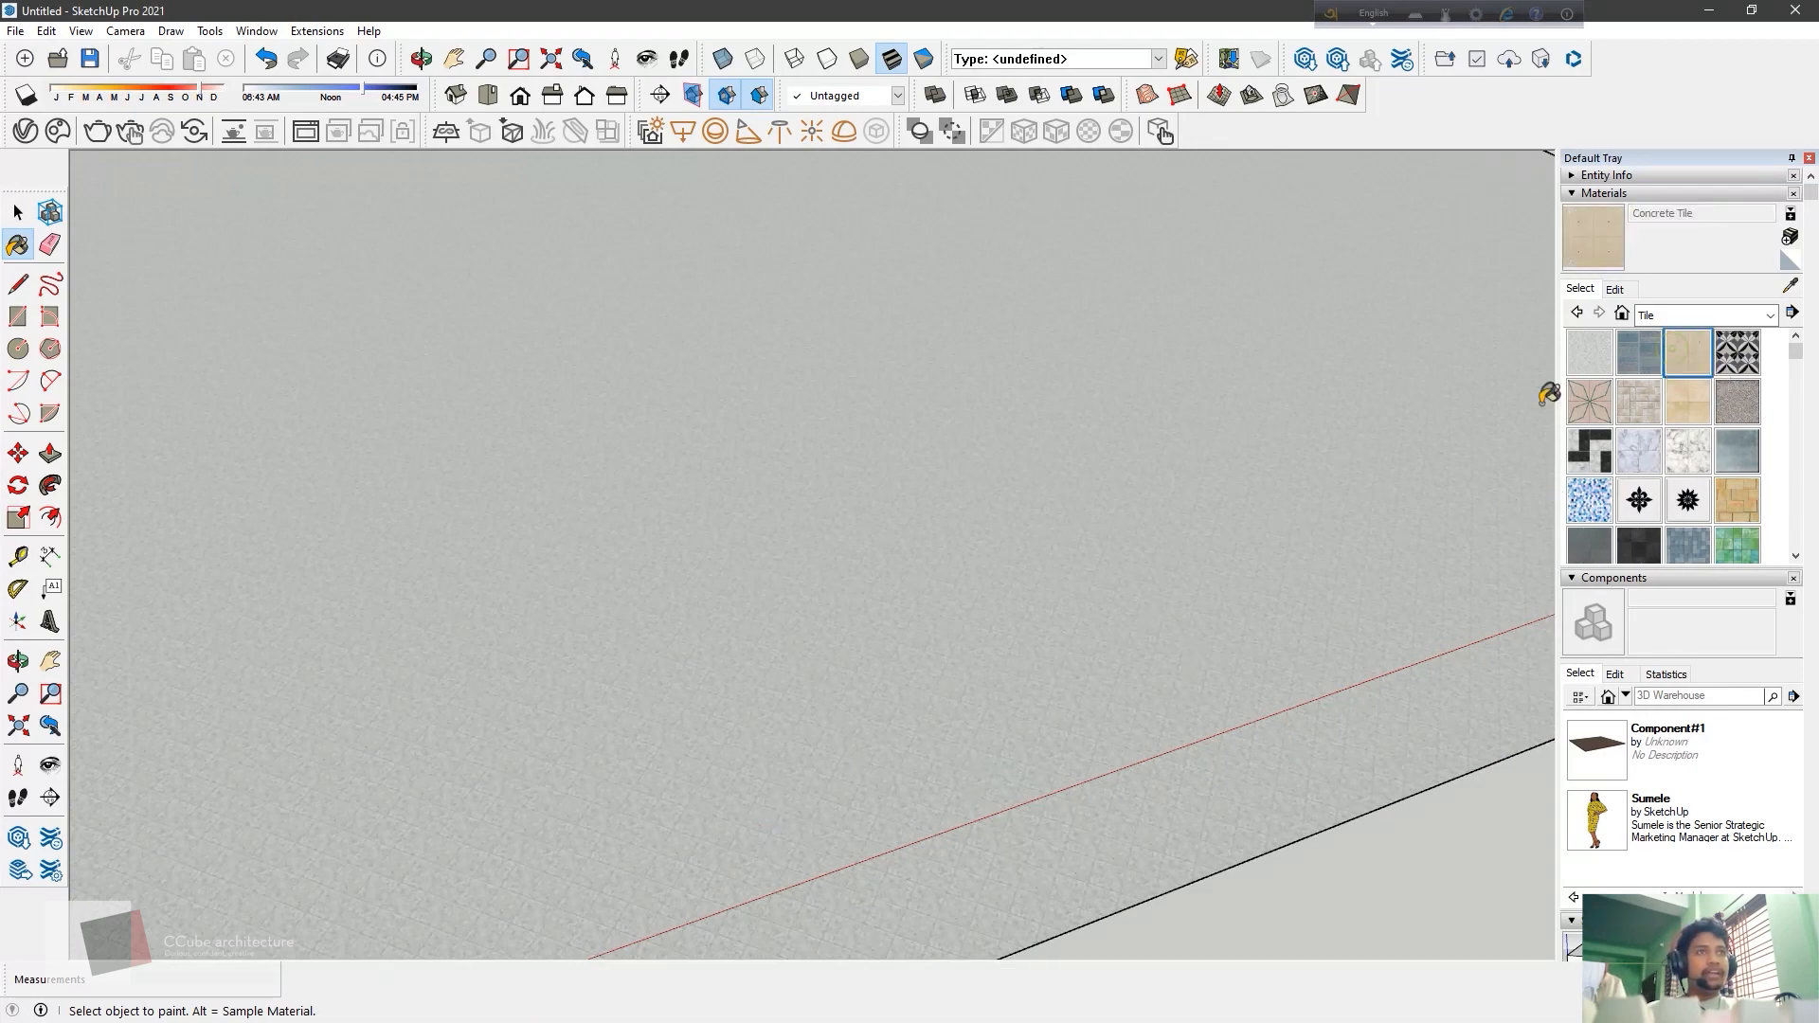
pyautogui.click(871, 566)
pyautogui.scroll(-6, 870, 566)
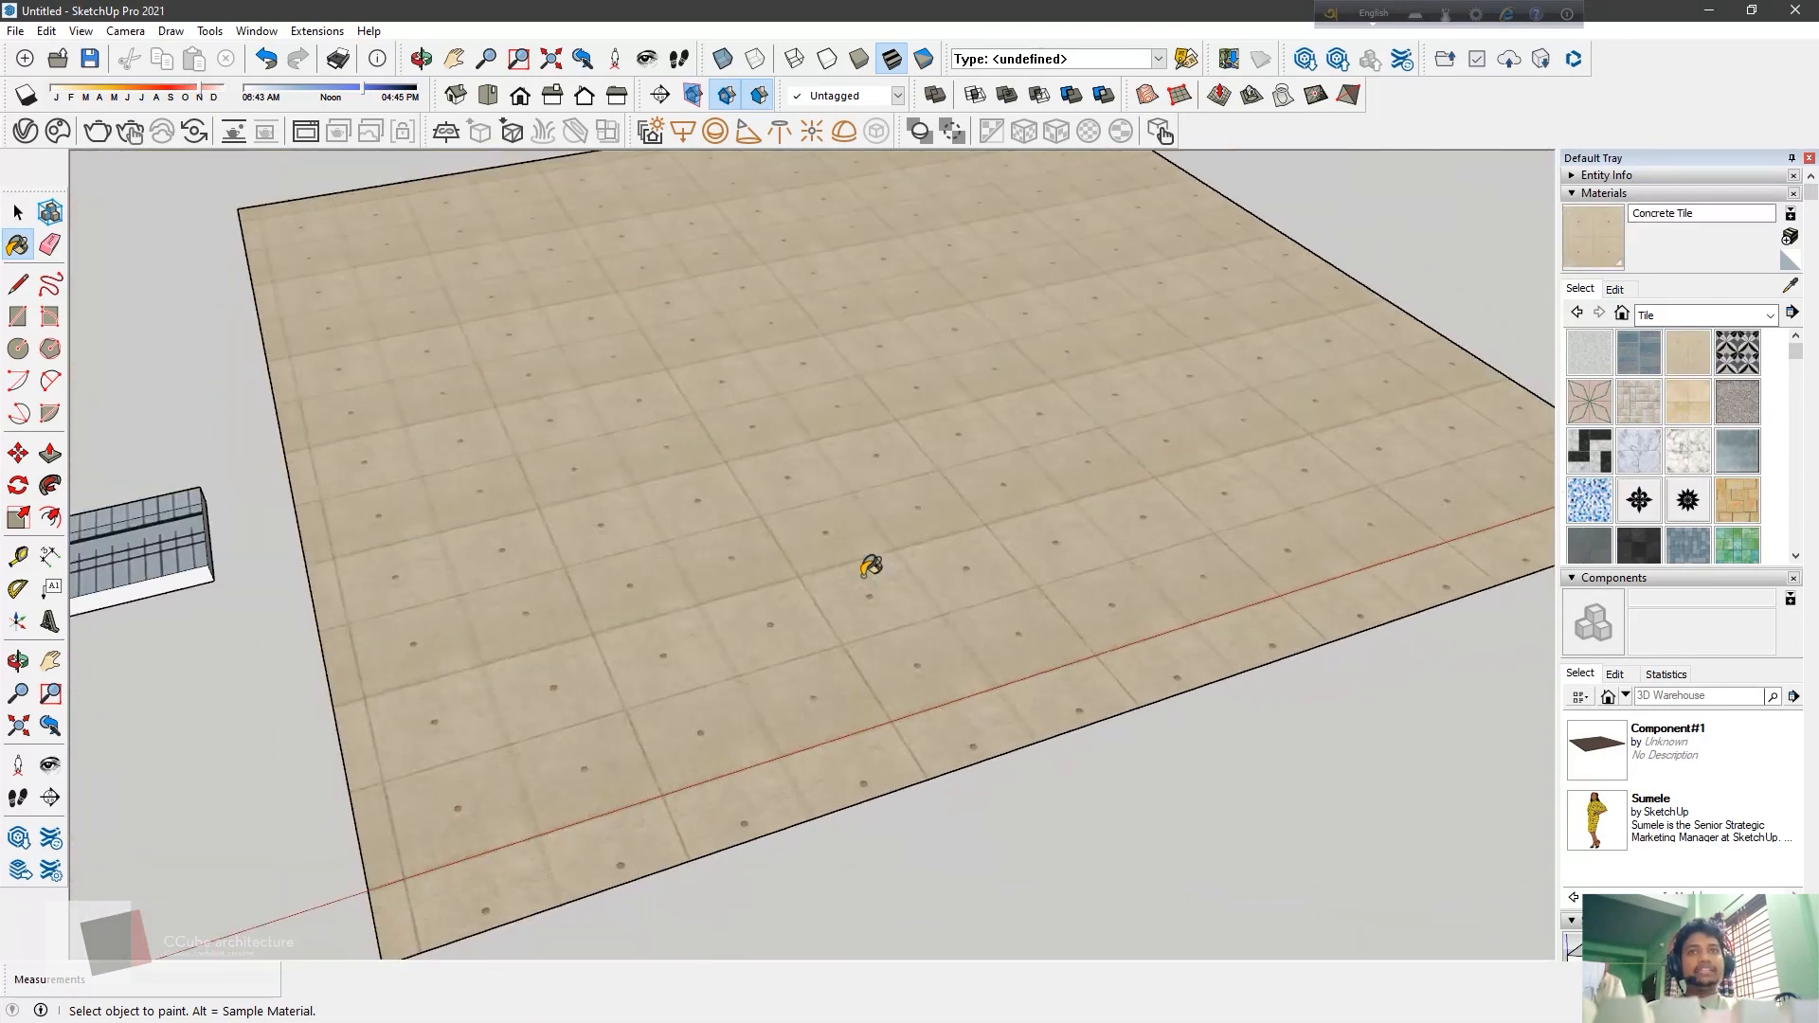
# Push/Pull the tiled square upward by 150 mm into a slab
pyautogui.click(50, 453)
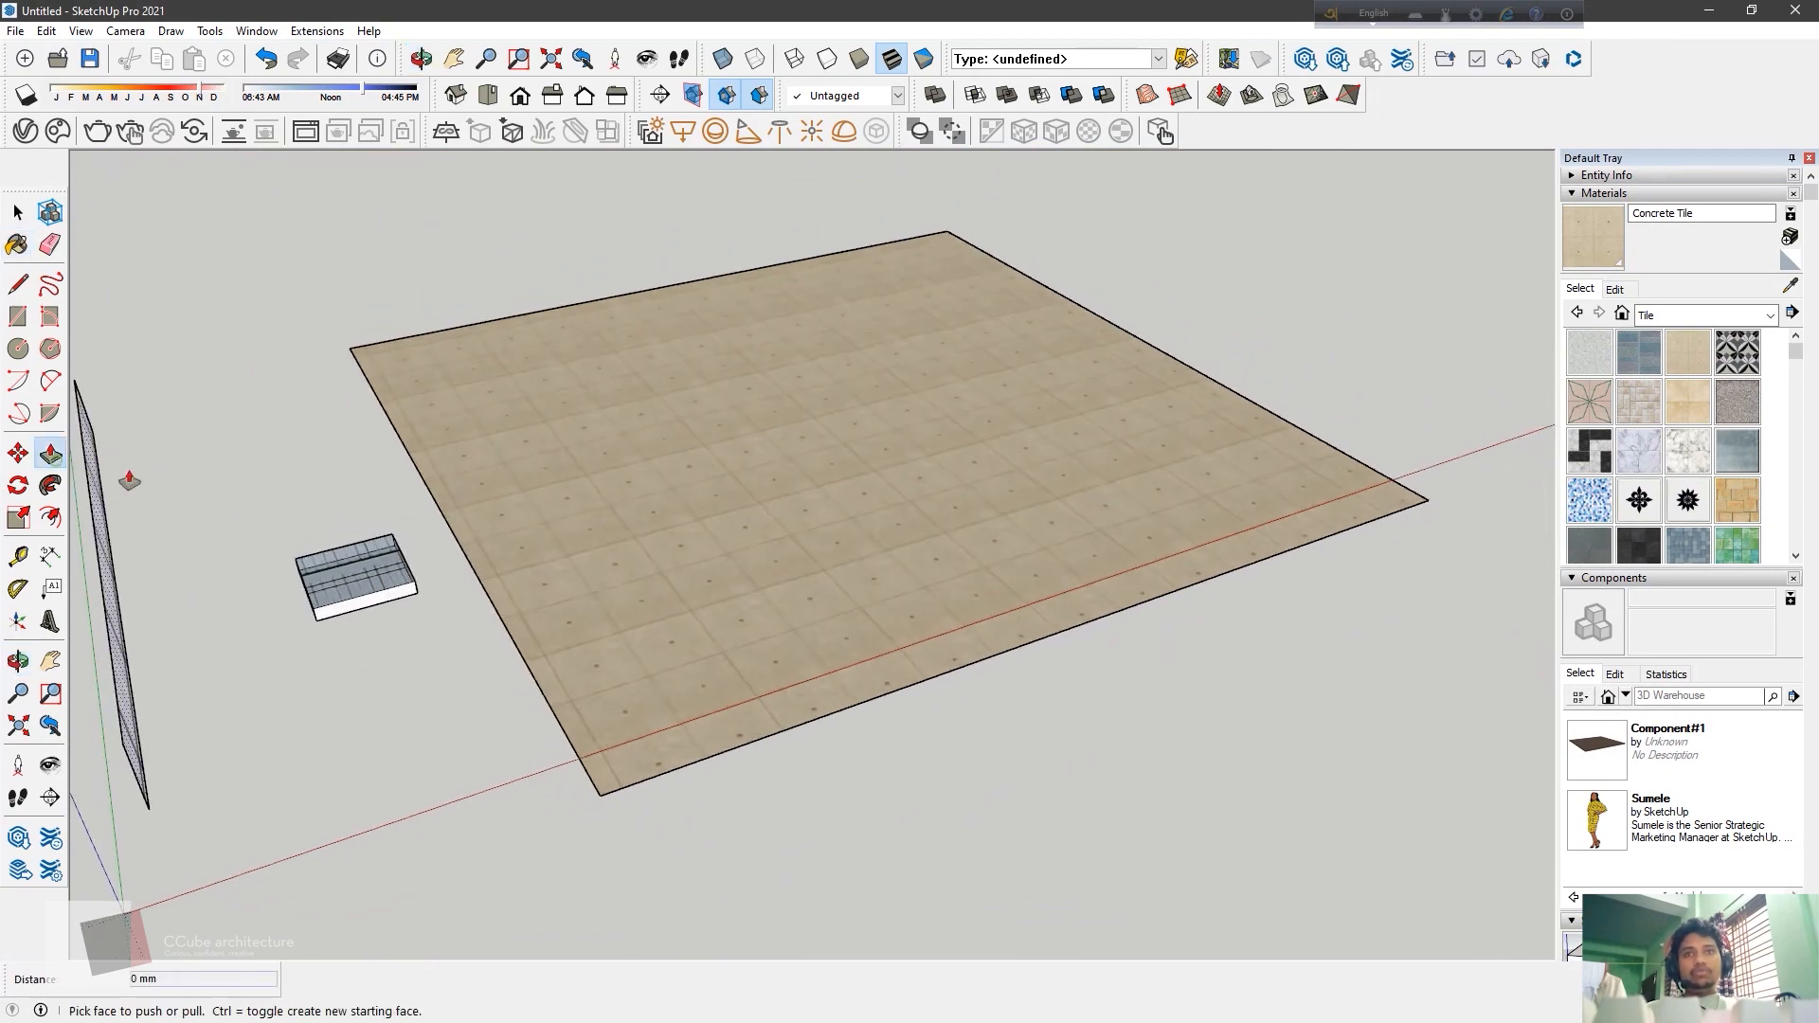
pyautogui.click(669, 609)
pyautogui.write('15')
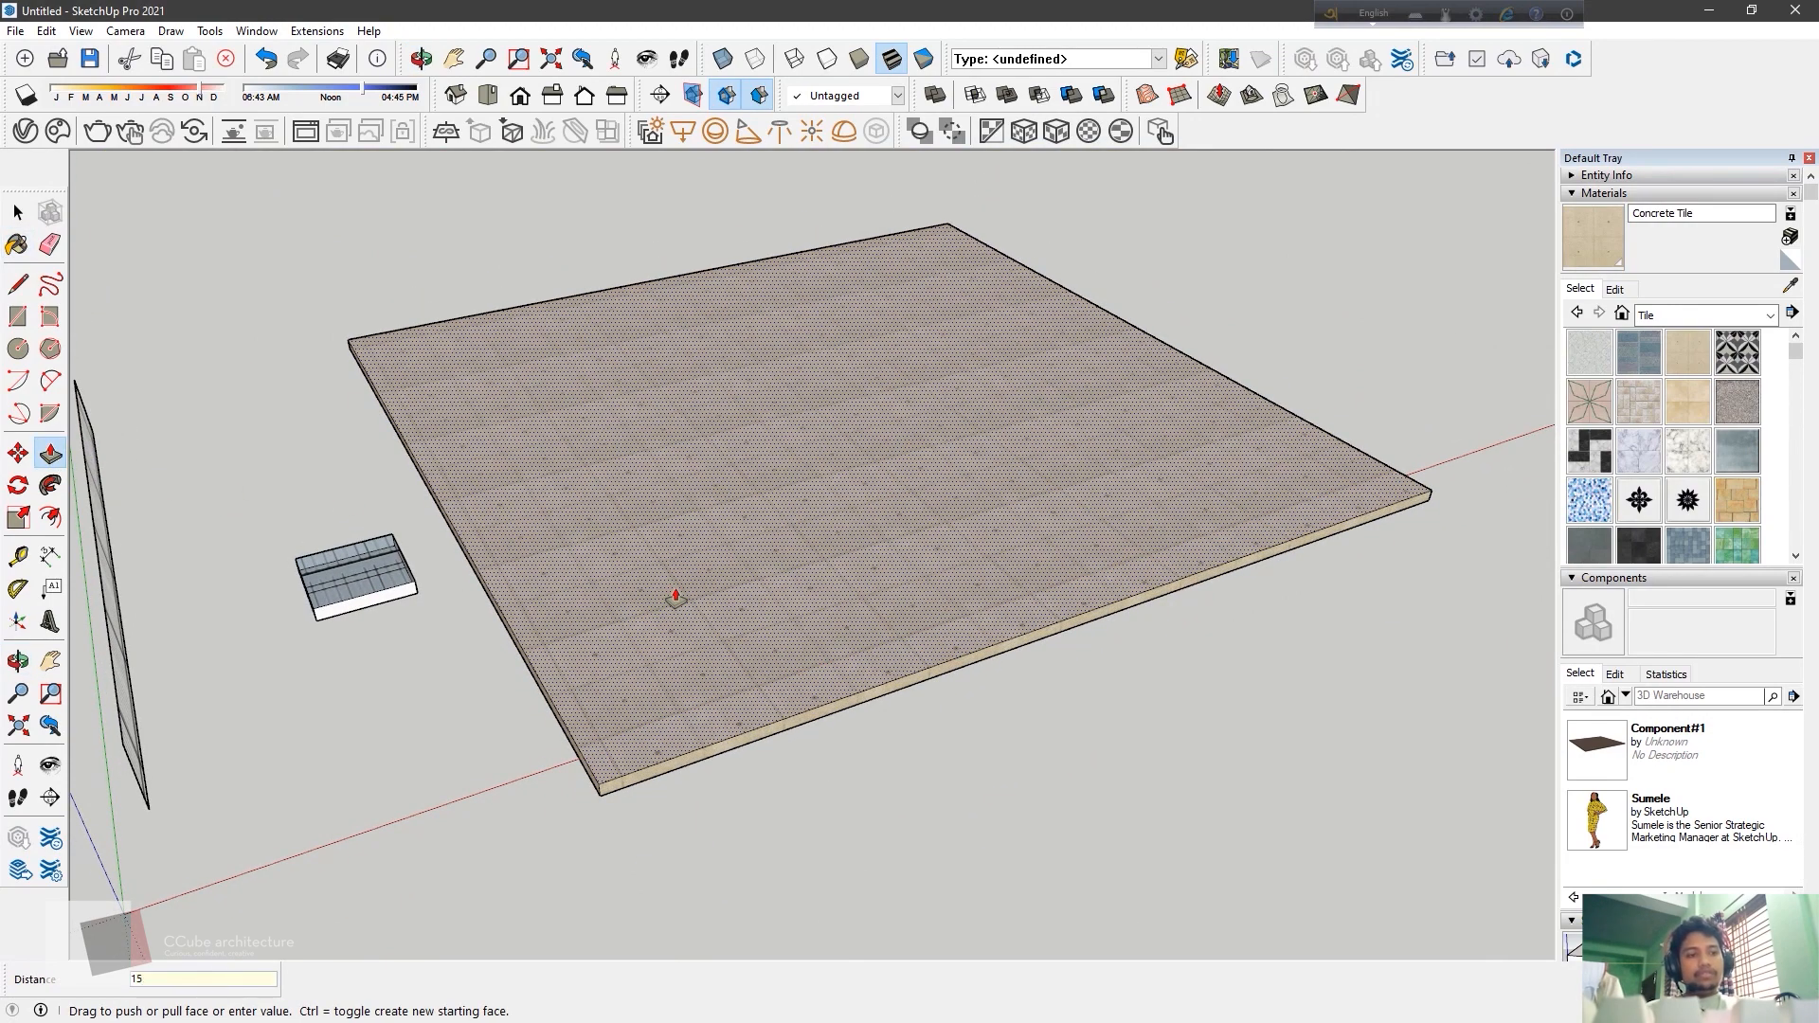
pyautogui.write('0')
pyautogui.press('Return')
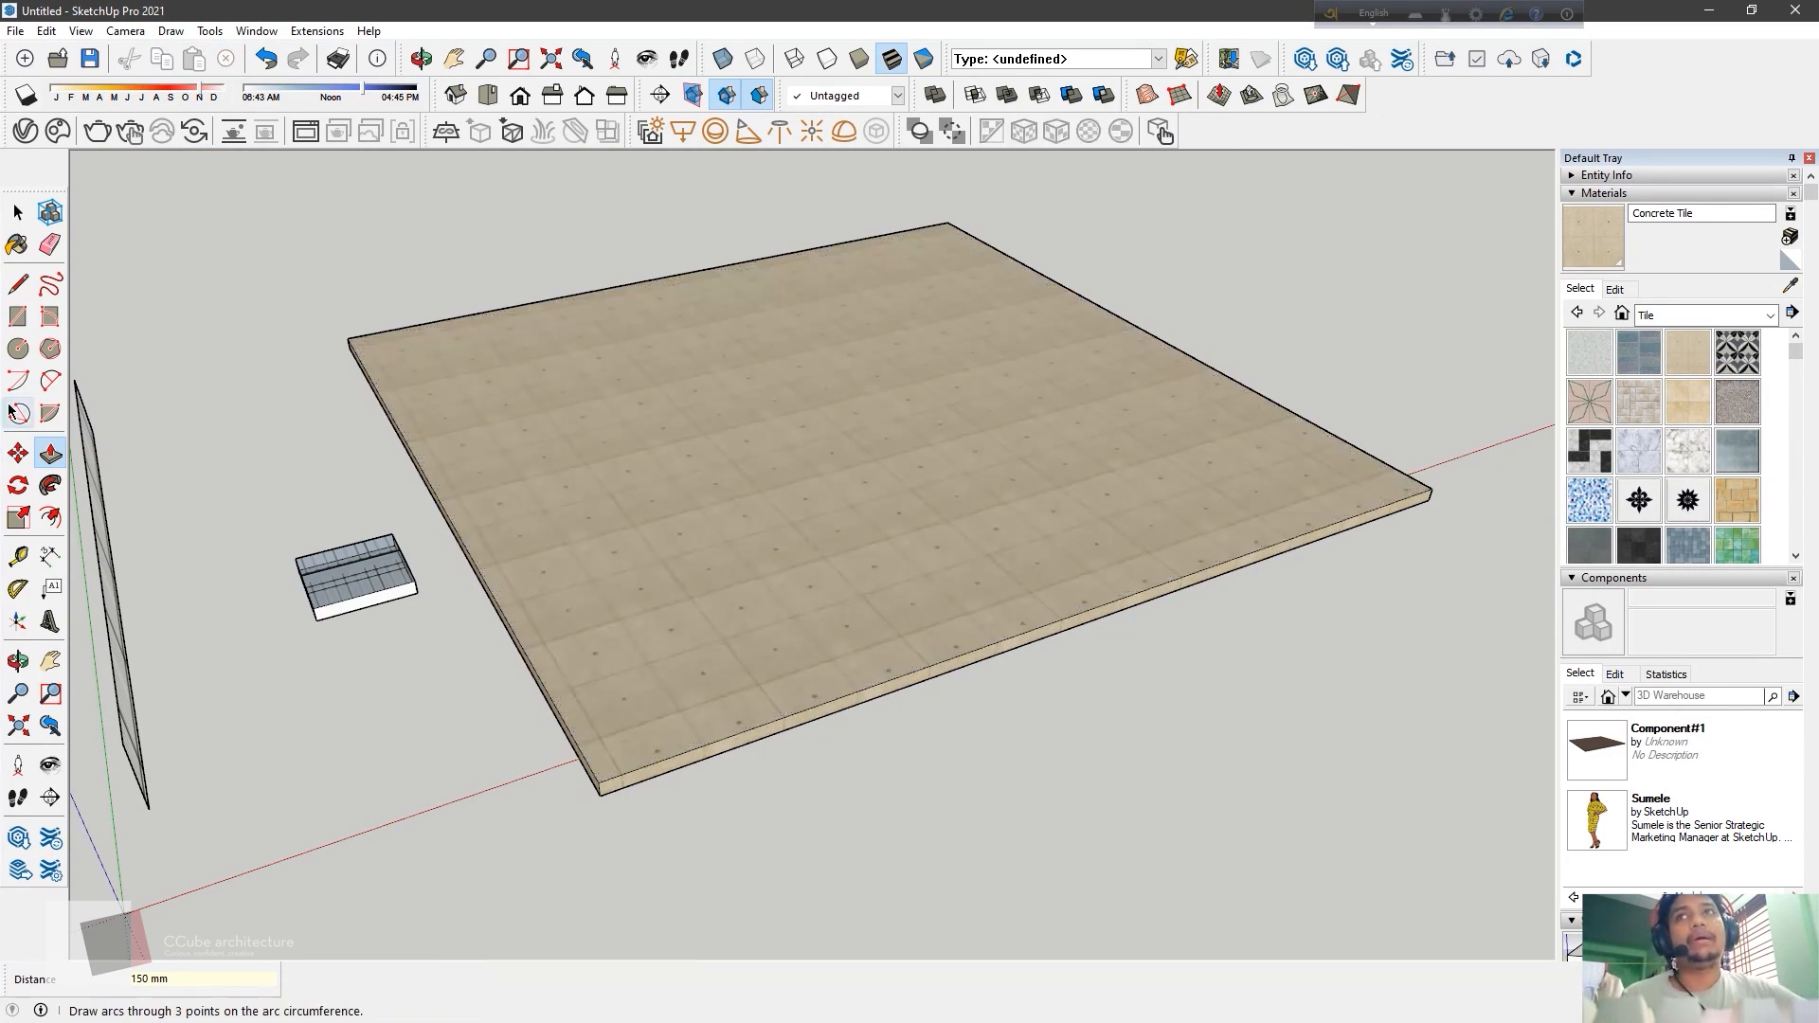
# Edit the Concrete Tile material's color, lightening it slightly and shifting its hue through green to a pale yellow-green
pyautogui.click(18, 283)
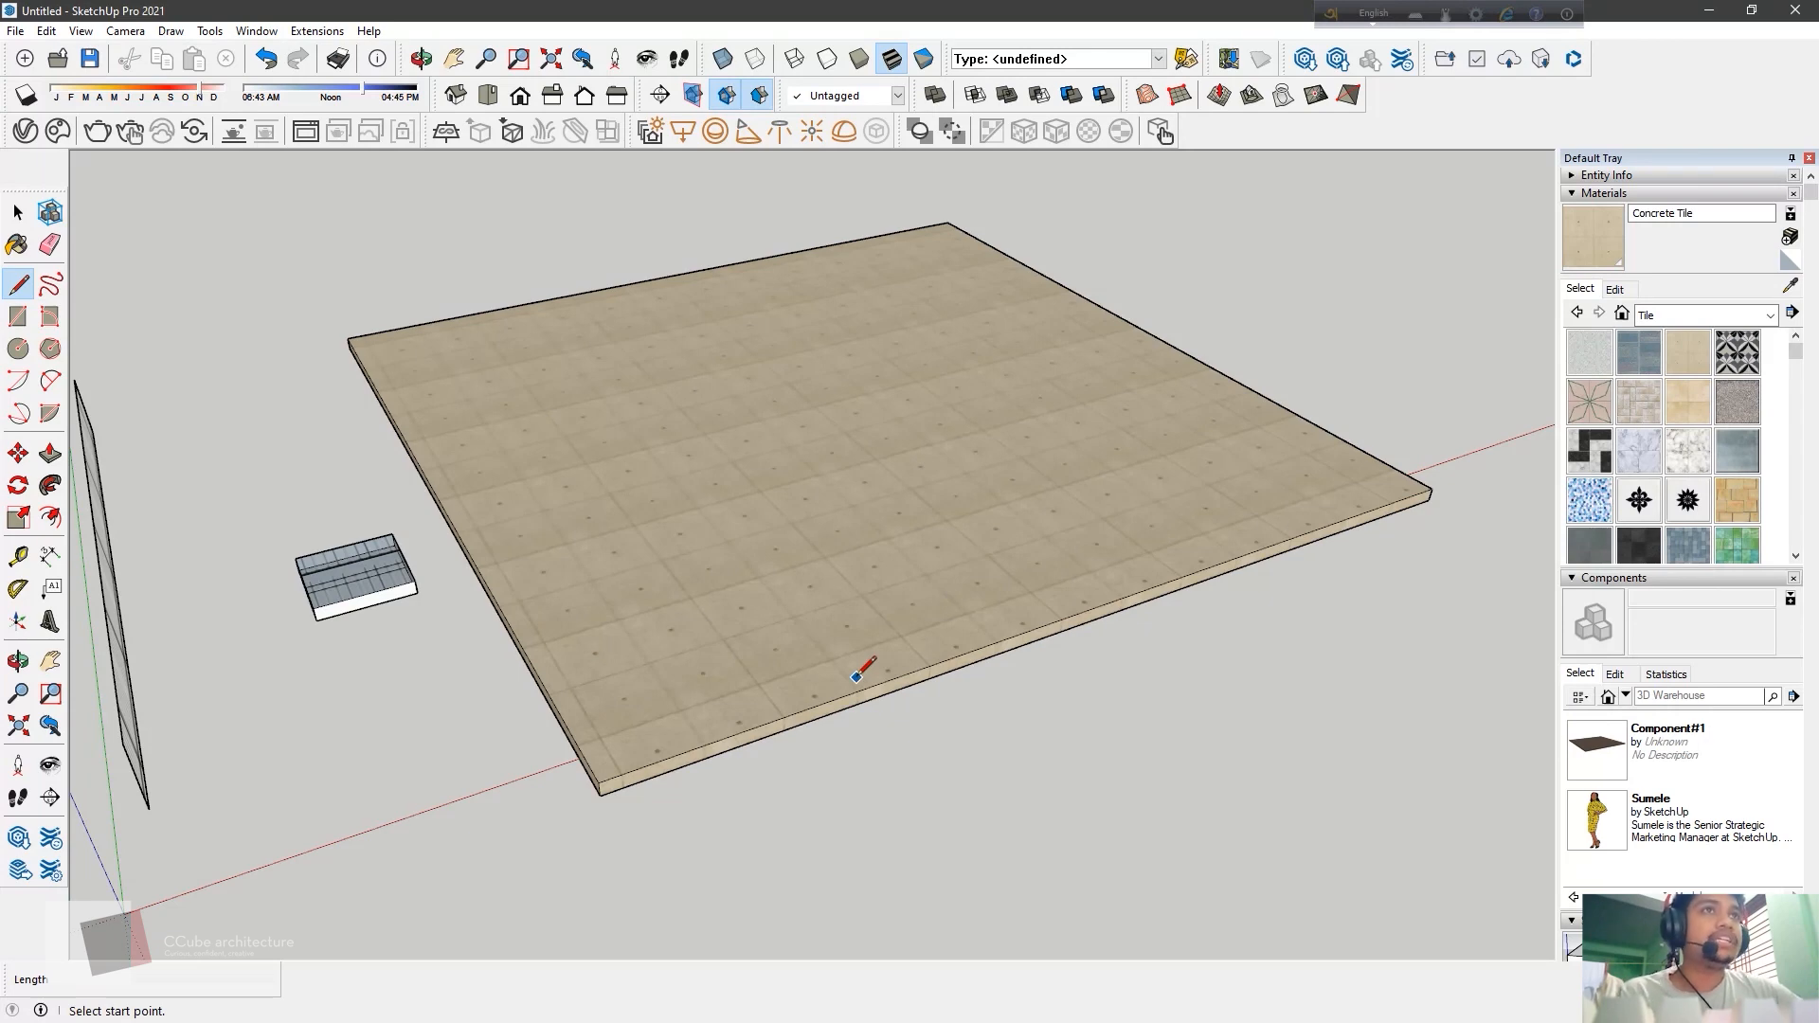
pyautogui.click(18, 212)
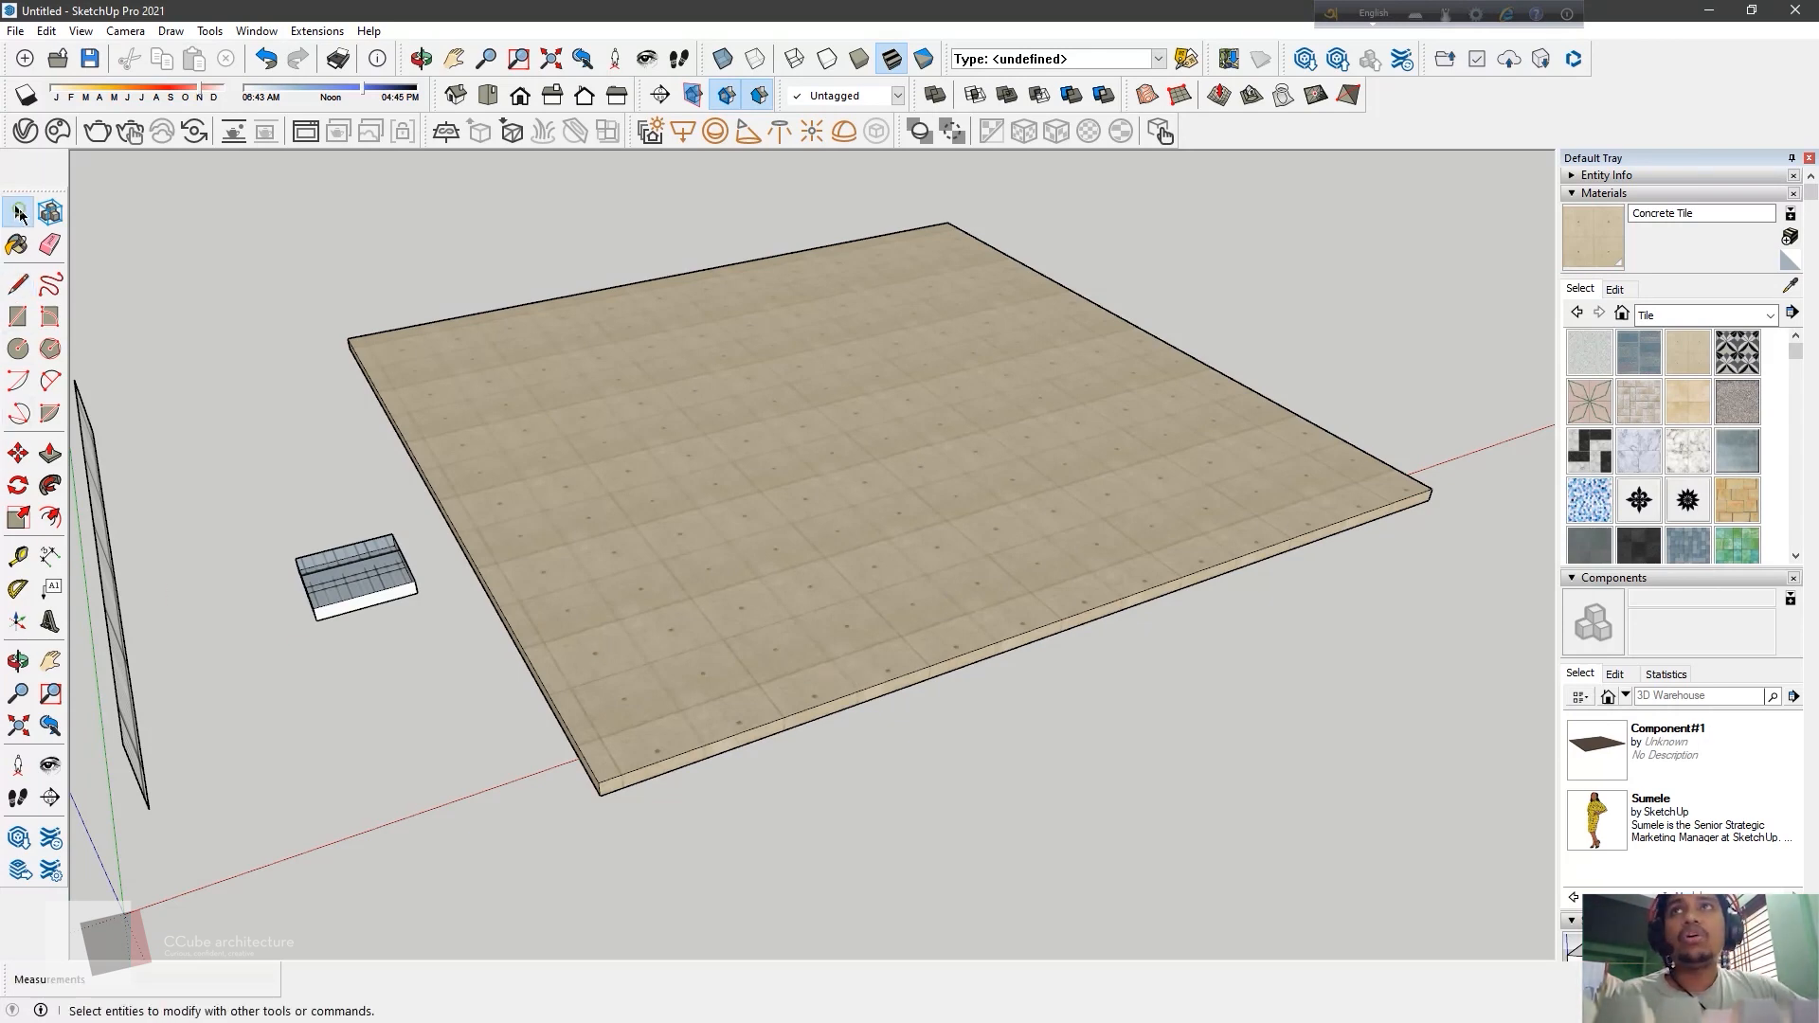
pyautogui.click(1621, 291)
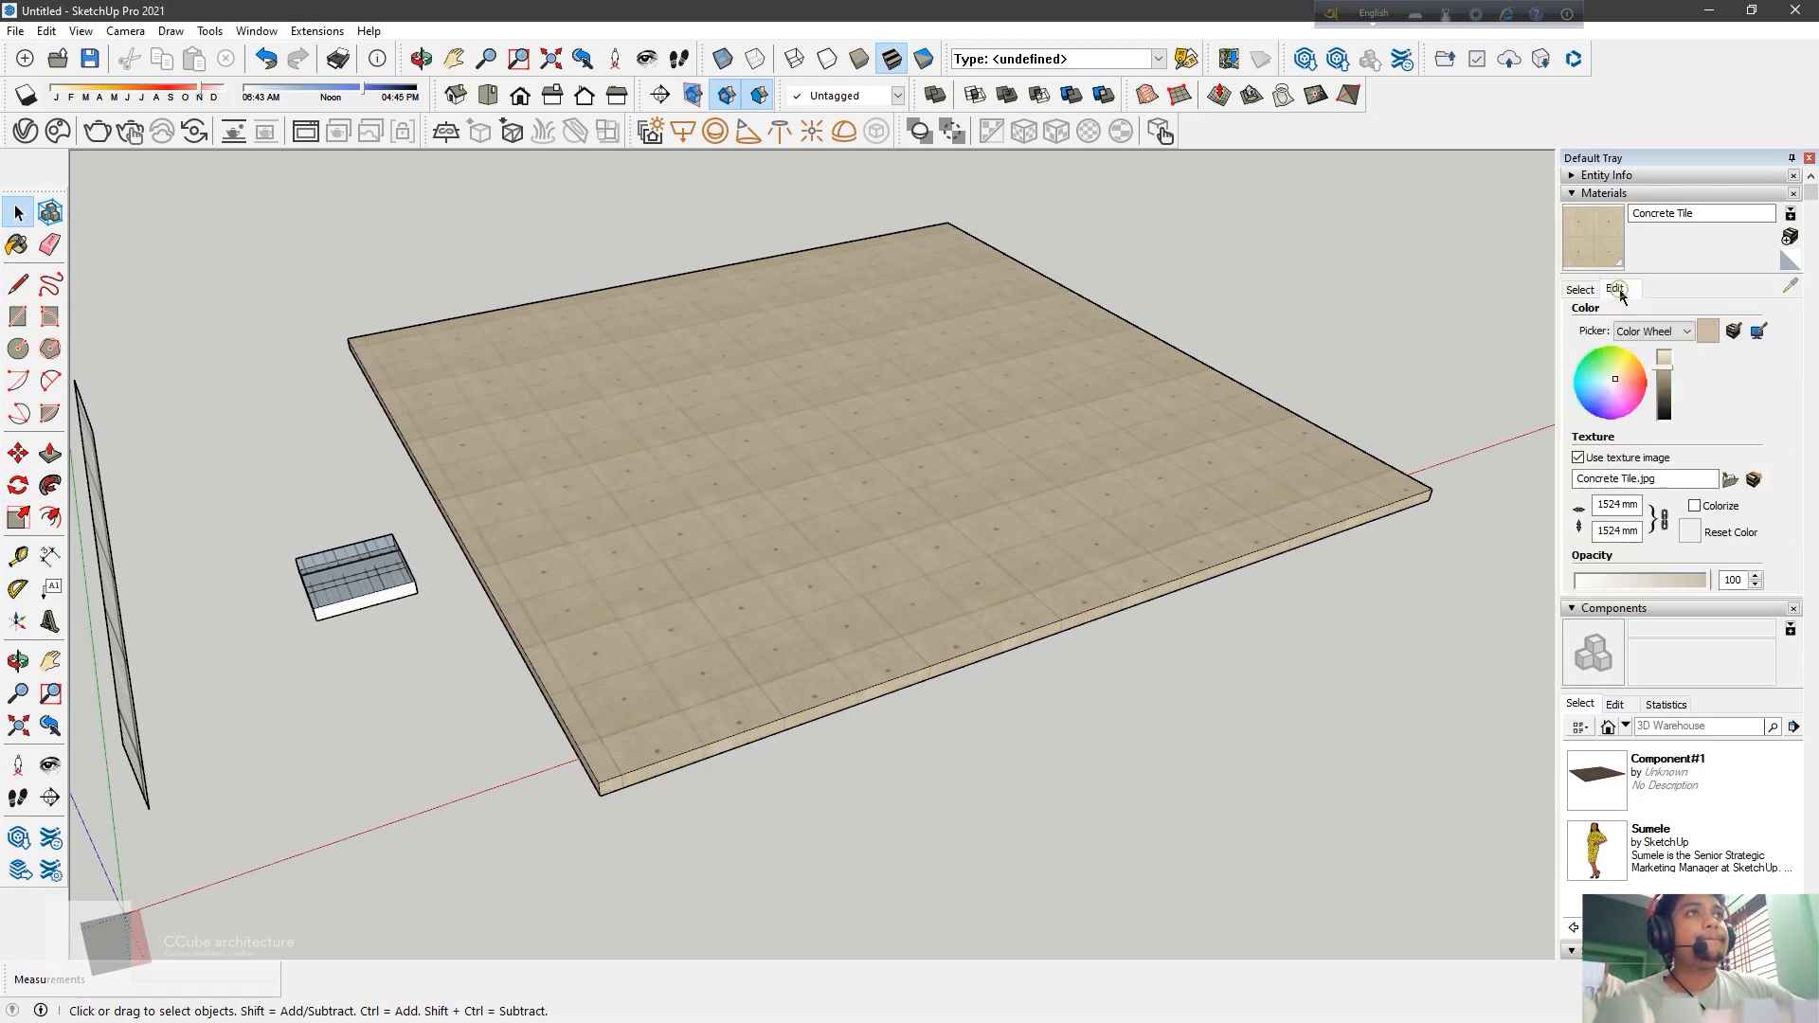
pyautogui.click(708, 565)
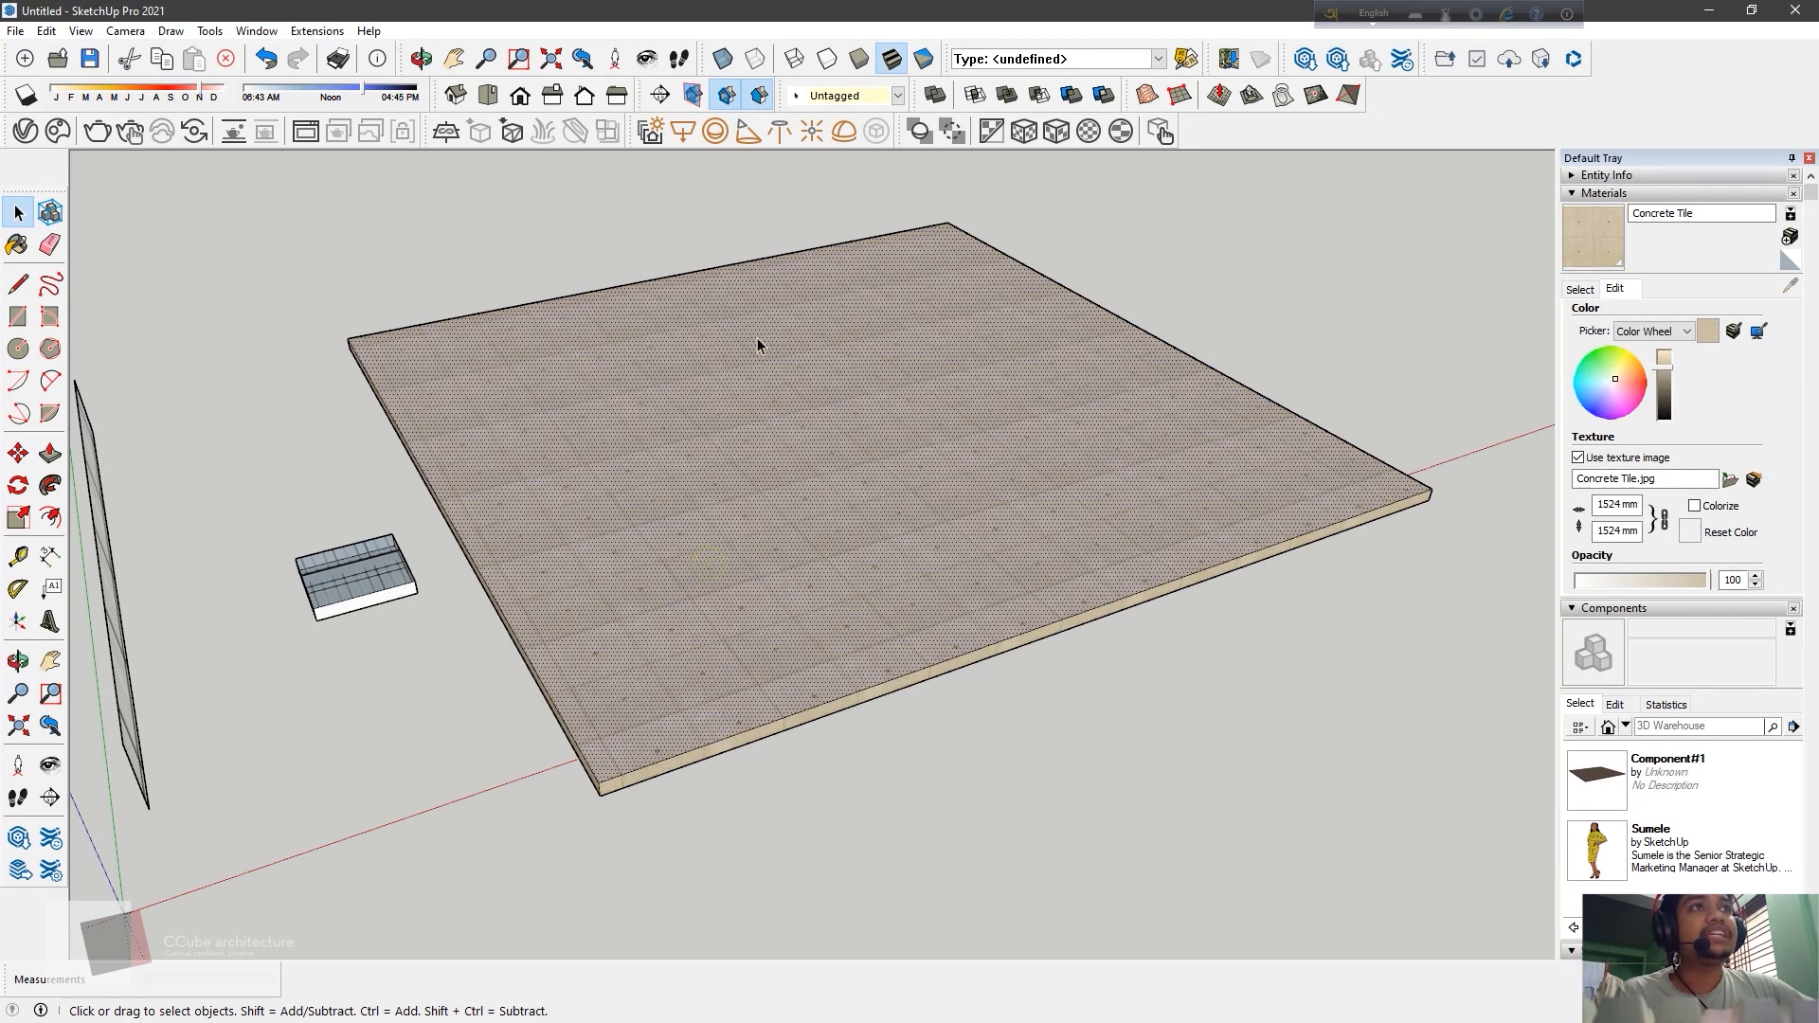
pyautogui.click(1156, 769)
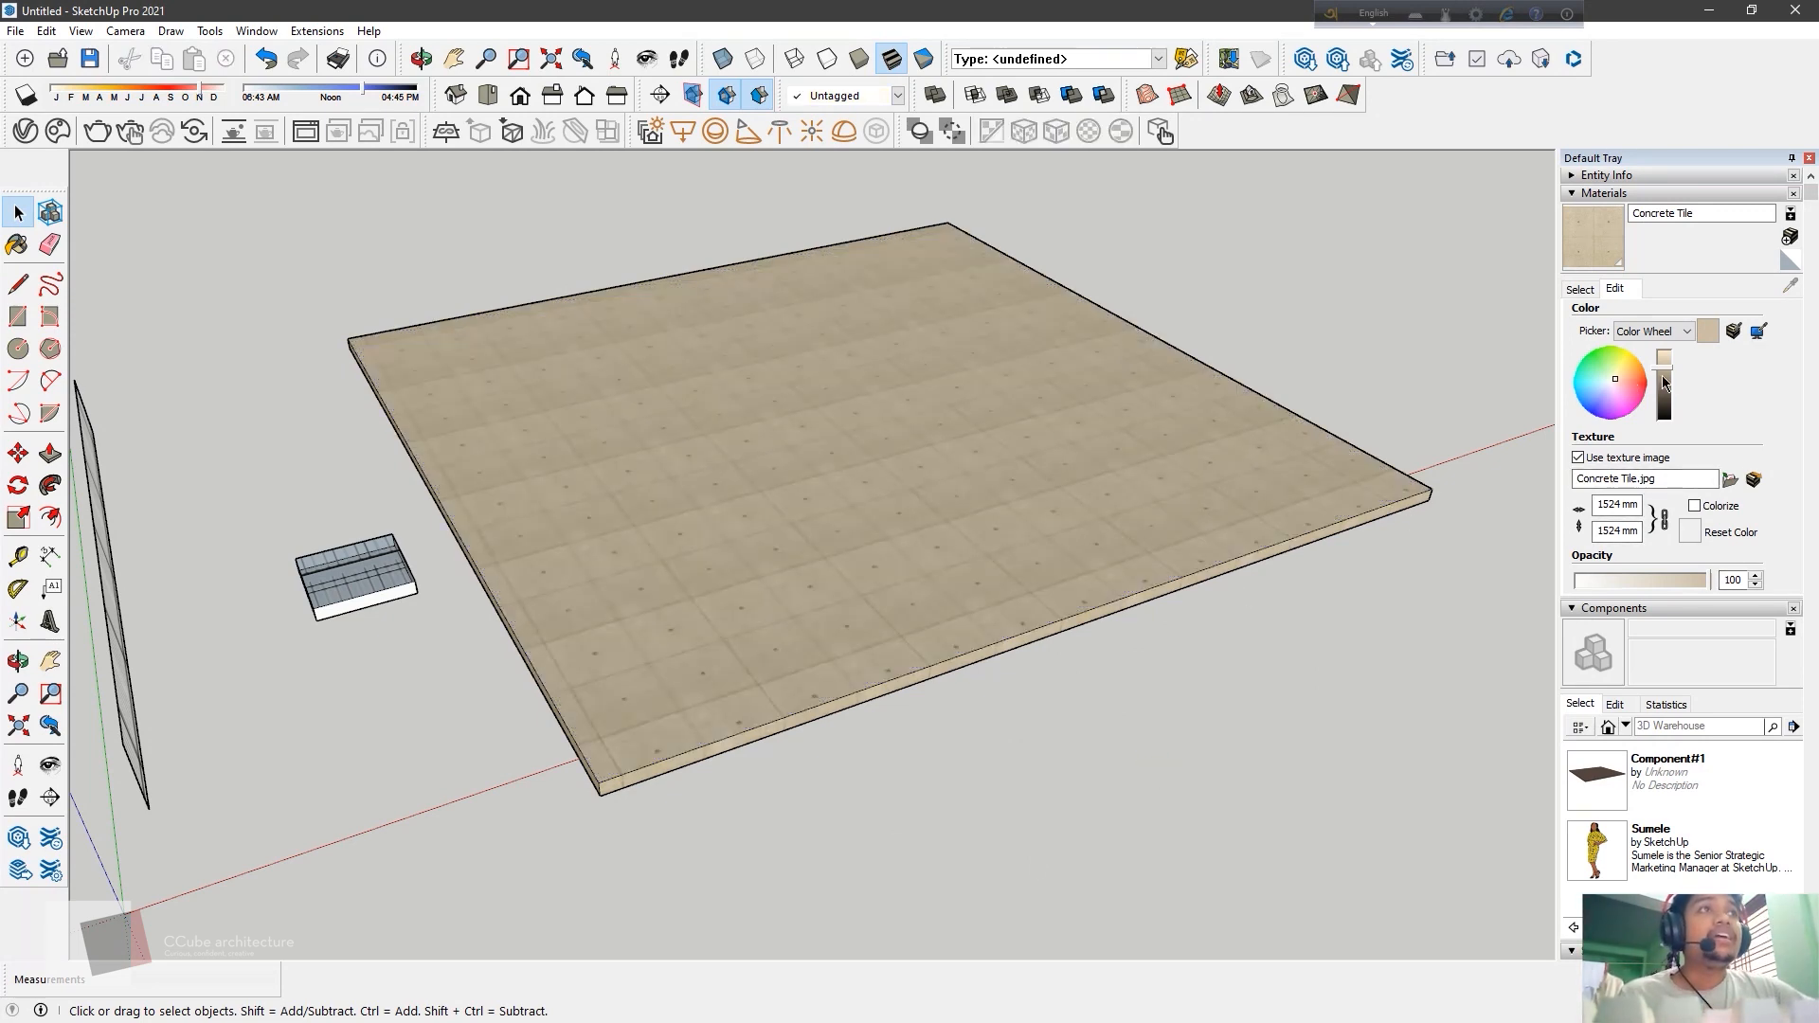
pyautogui.moveTo(1669, 368)
pyautogui.mouseDown()
pyautogui.moveTo(1674, 349)
pyautogui.moveTo(1674, 364)
pyautogui.mouseUp()
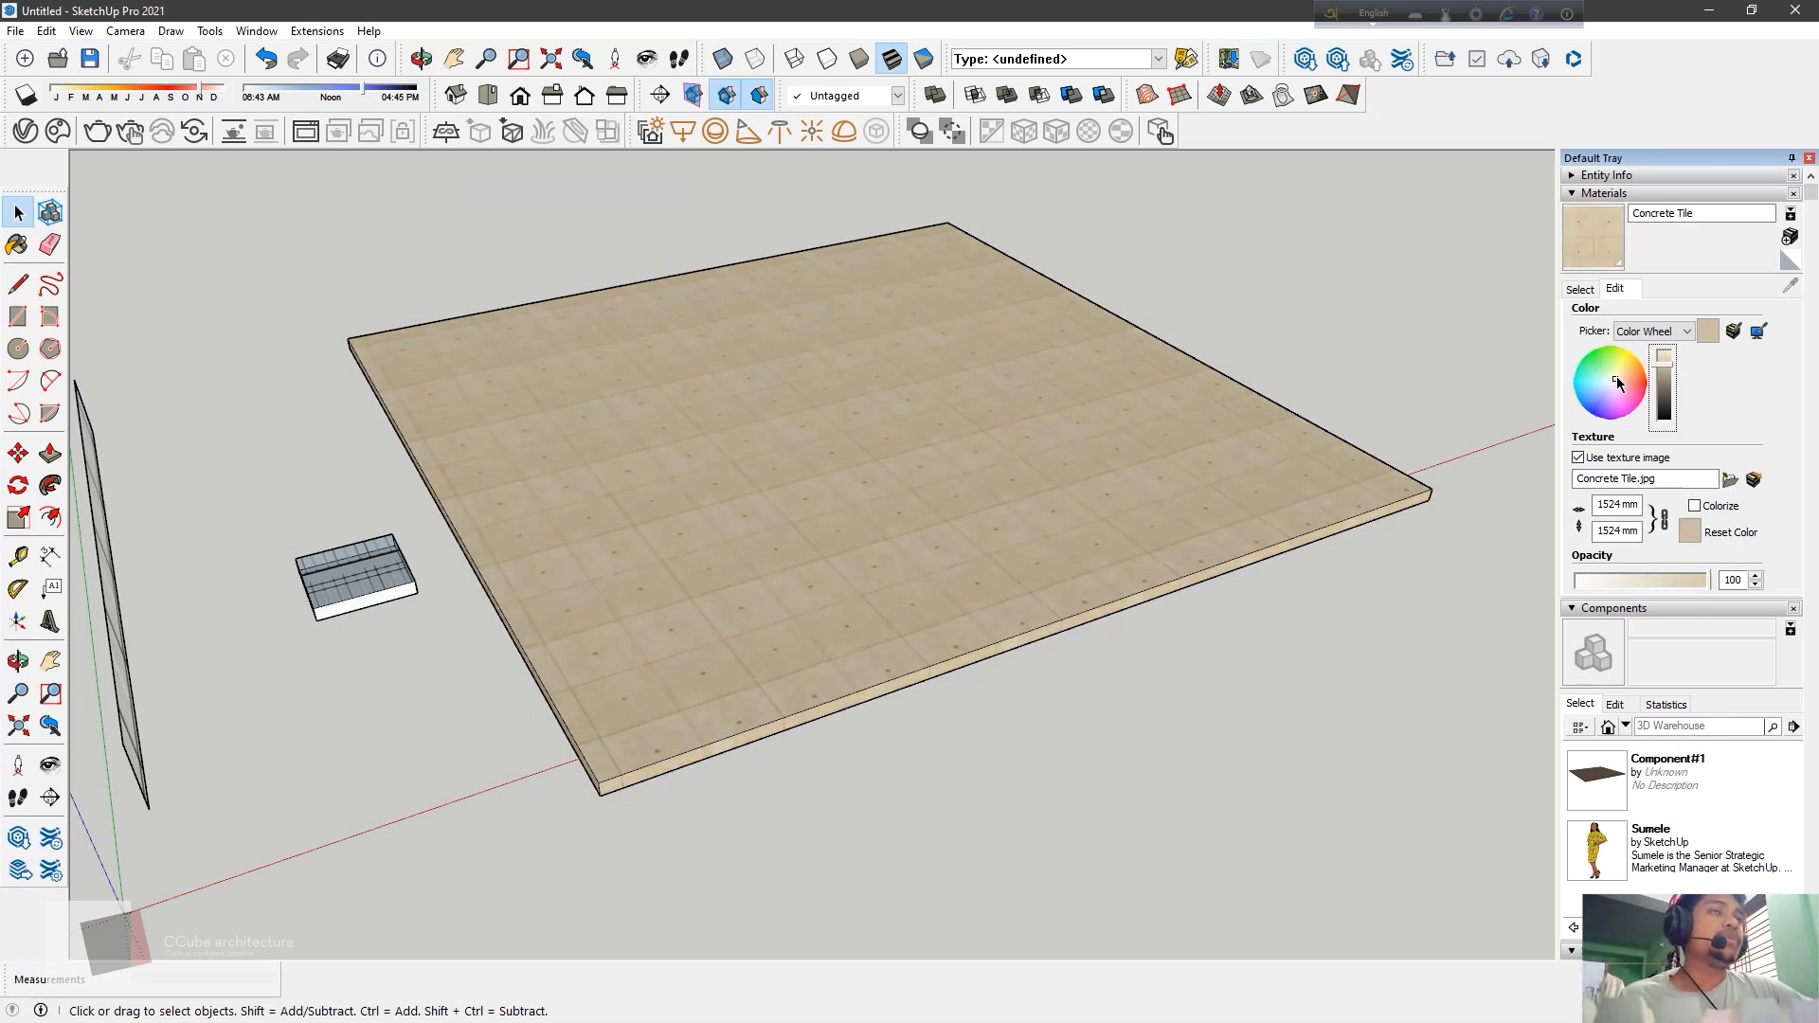
pyautogui.moveTo(1616, 377)
pyautogui.mouseDown()
pyautogui.moveTo(1643, 381)
pyautogui.moveTo(1598, 370)
pyautogui.mouseUp()
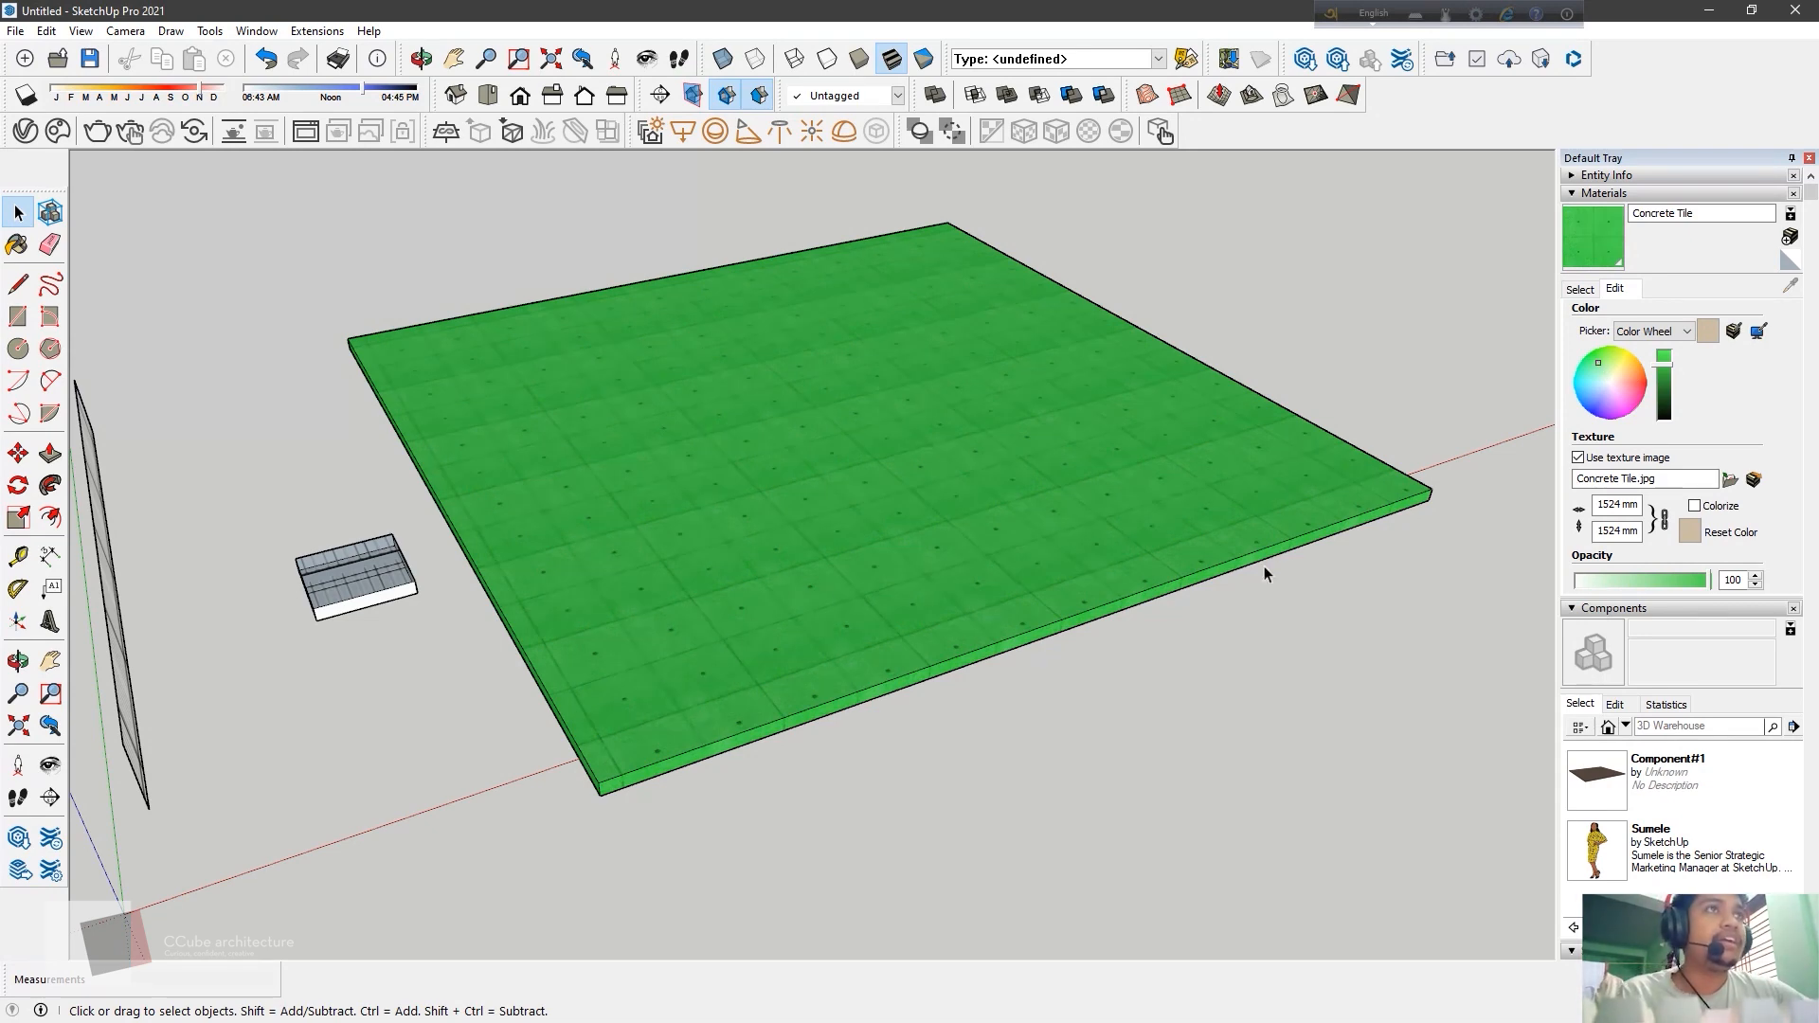
pyautogui.moveTo(1603, 362); pyautogui.dragTo(1617, 370)
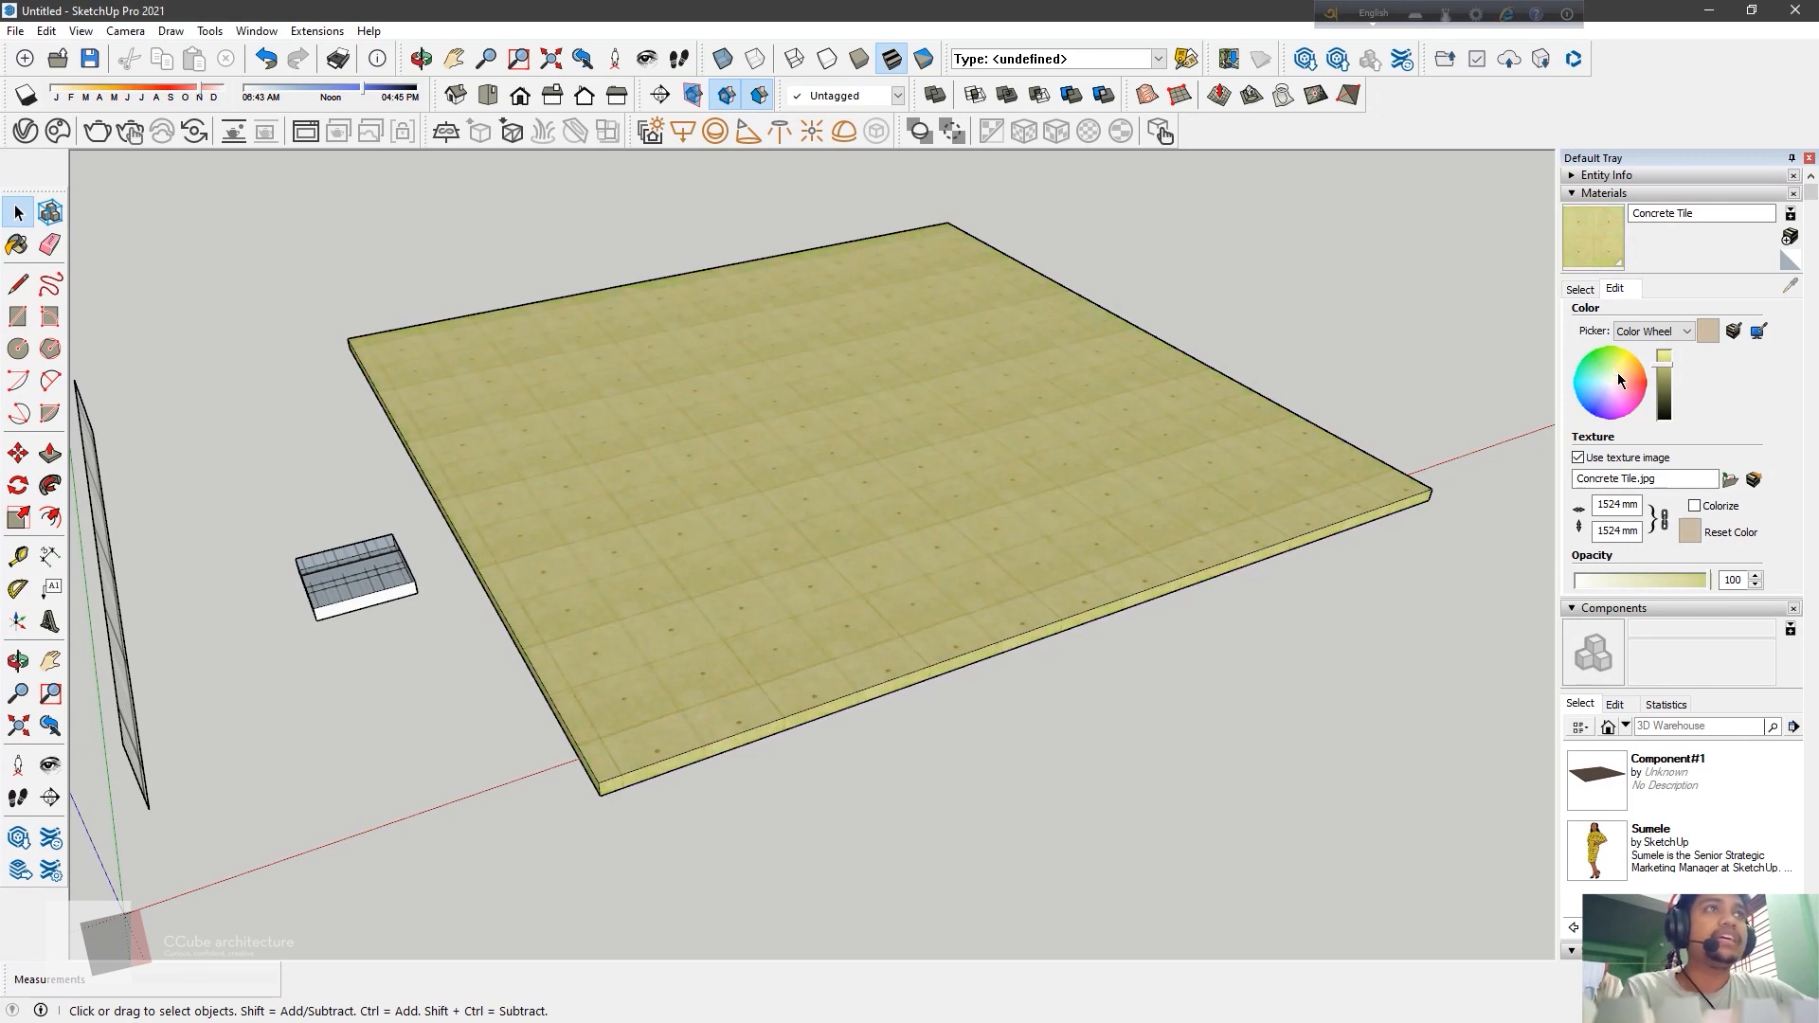
# Darken the Concrete Tile material's color slightly and shift its hue from yellow-green toward tan
pyautogui.click(1666, 368)
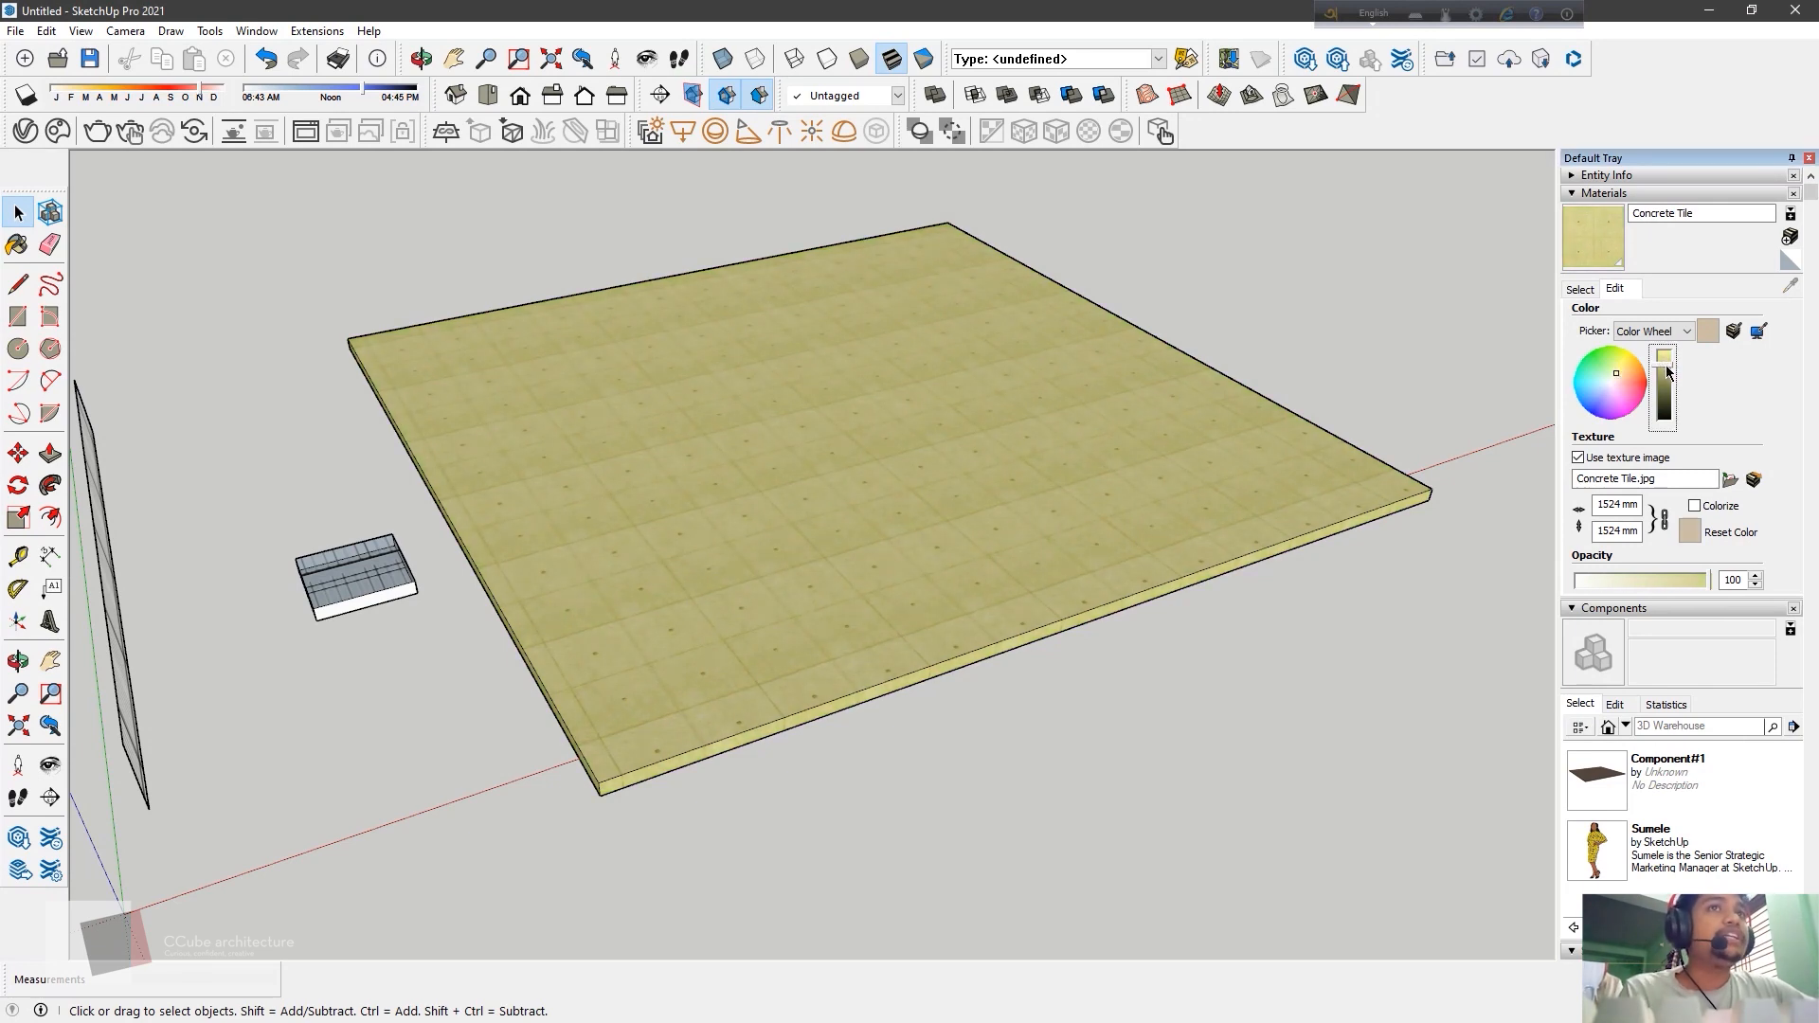
pyautogui.click(1665, 368)
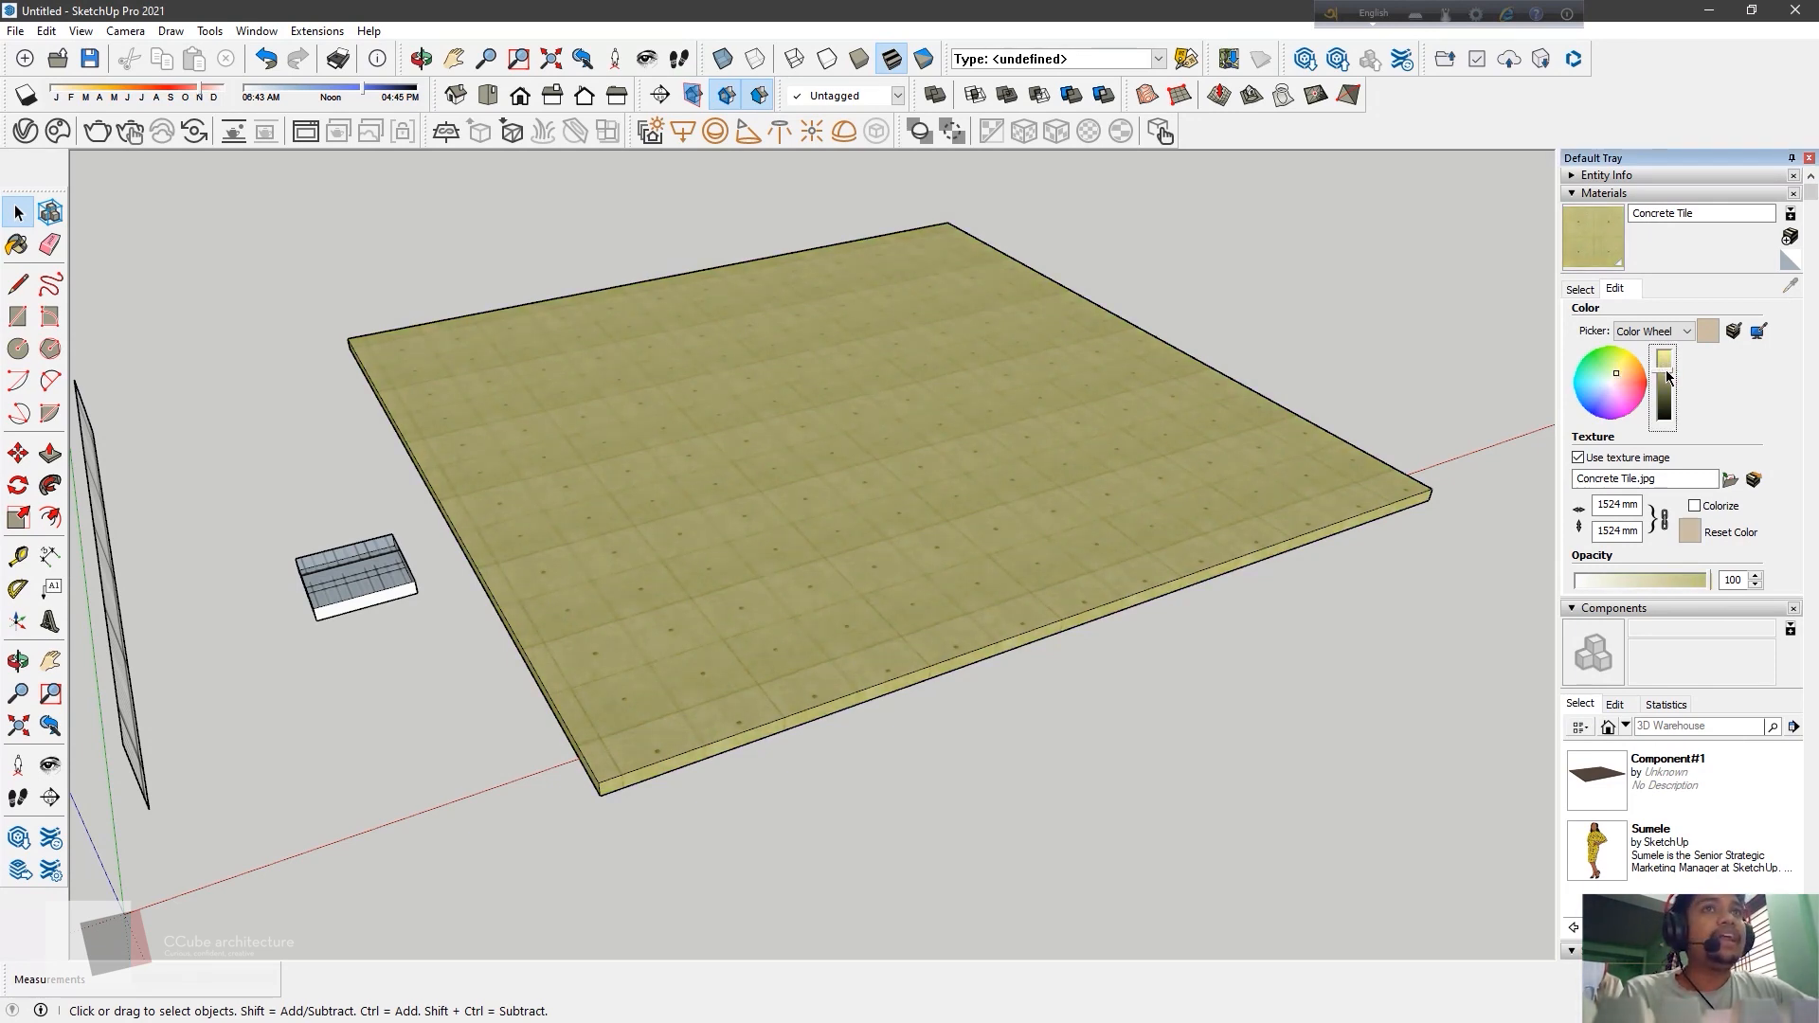
pyautogui.click(1614, 373)
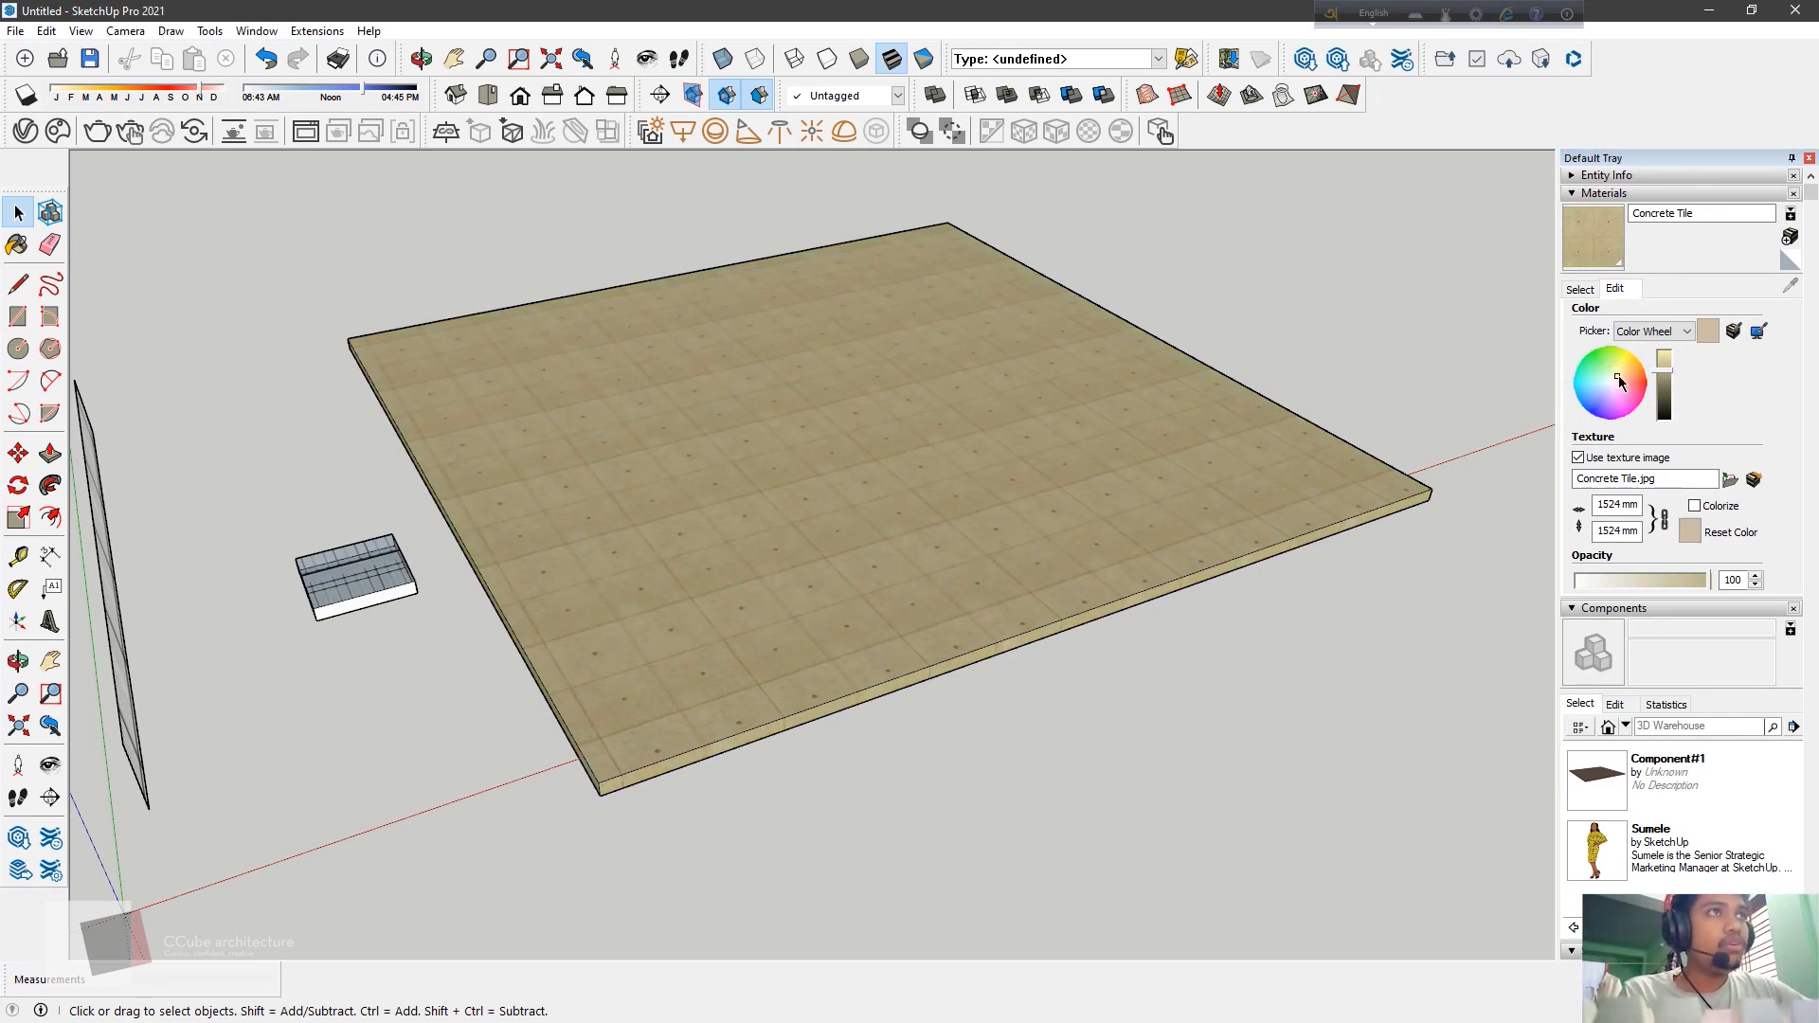
# Reset the Concrete Tile material to its original color and set its opacity to 100
pyautogui.click(1690, 534)
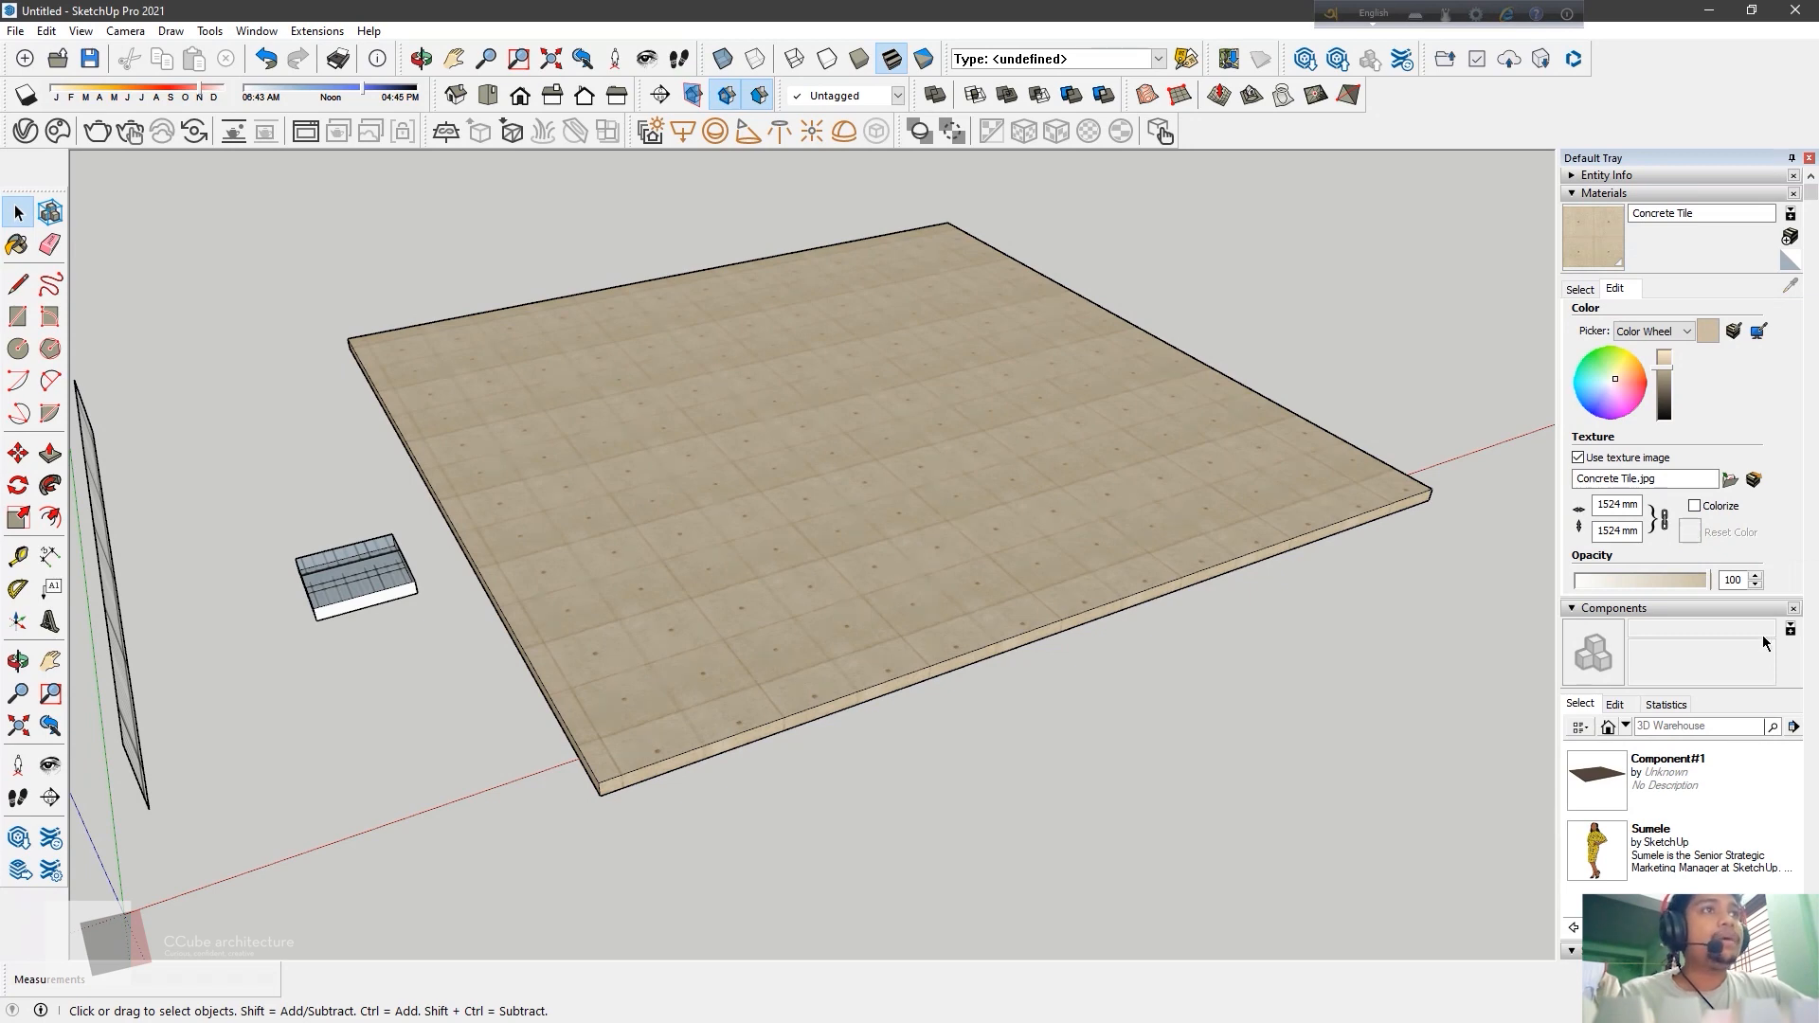
pyautogui.moveTo(1616, 579); pyautogui.dragTo(1742, 583)
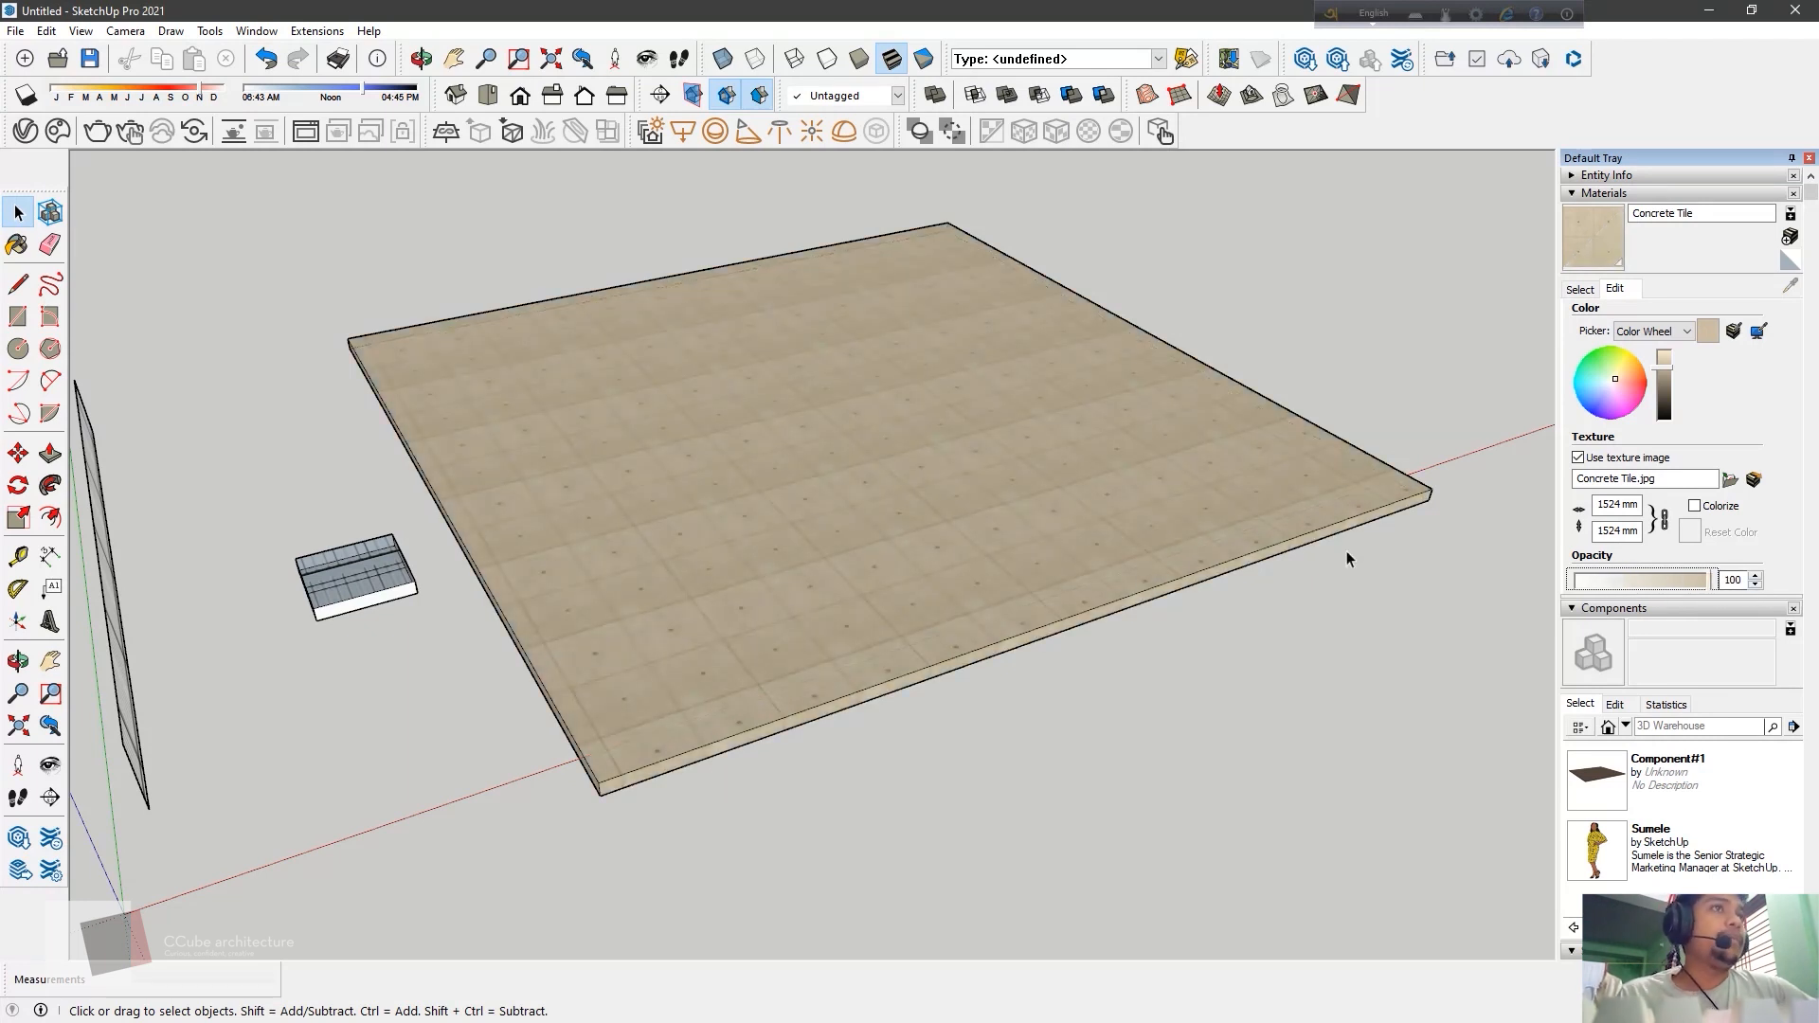
# Set the Concrete Tile texture size to 1000 mm with the aspect ratio locked
pyautogui.moveTo(383, 437); pyautogui.dragTo(401, 455, button='middle')
pyautogui.scroll(3, 422, 710)
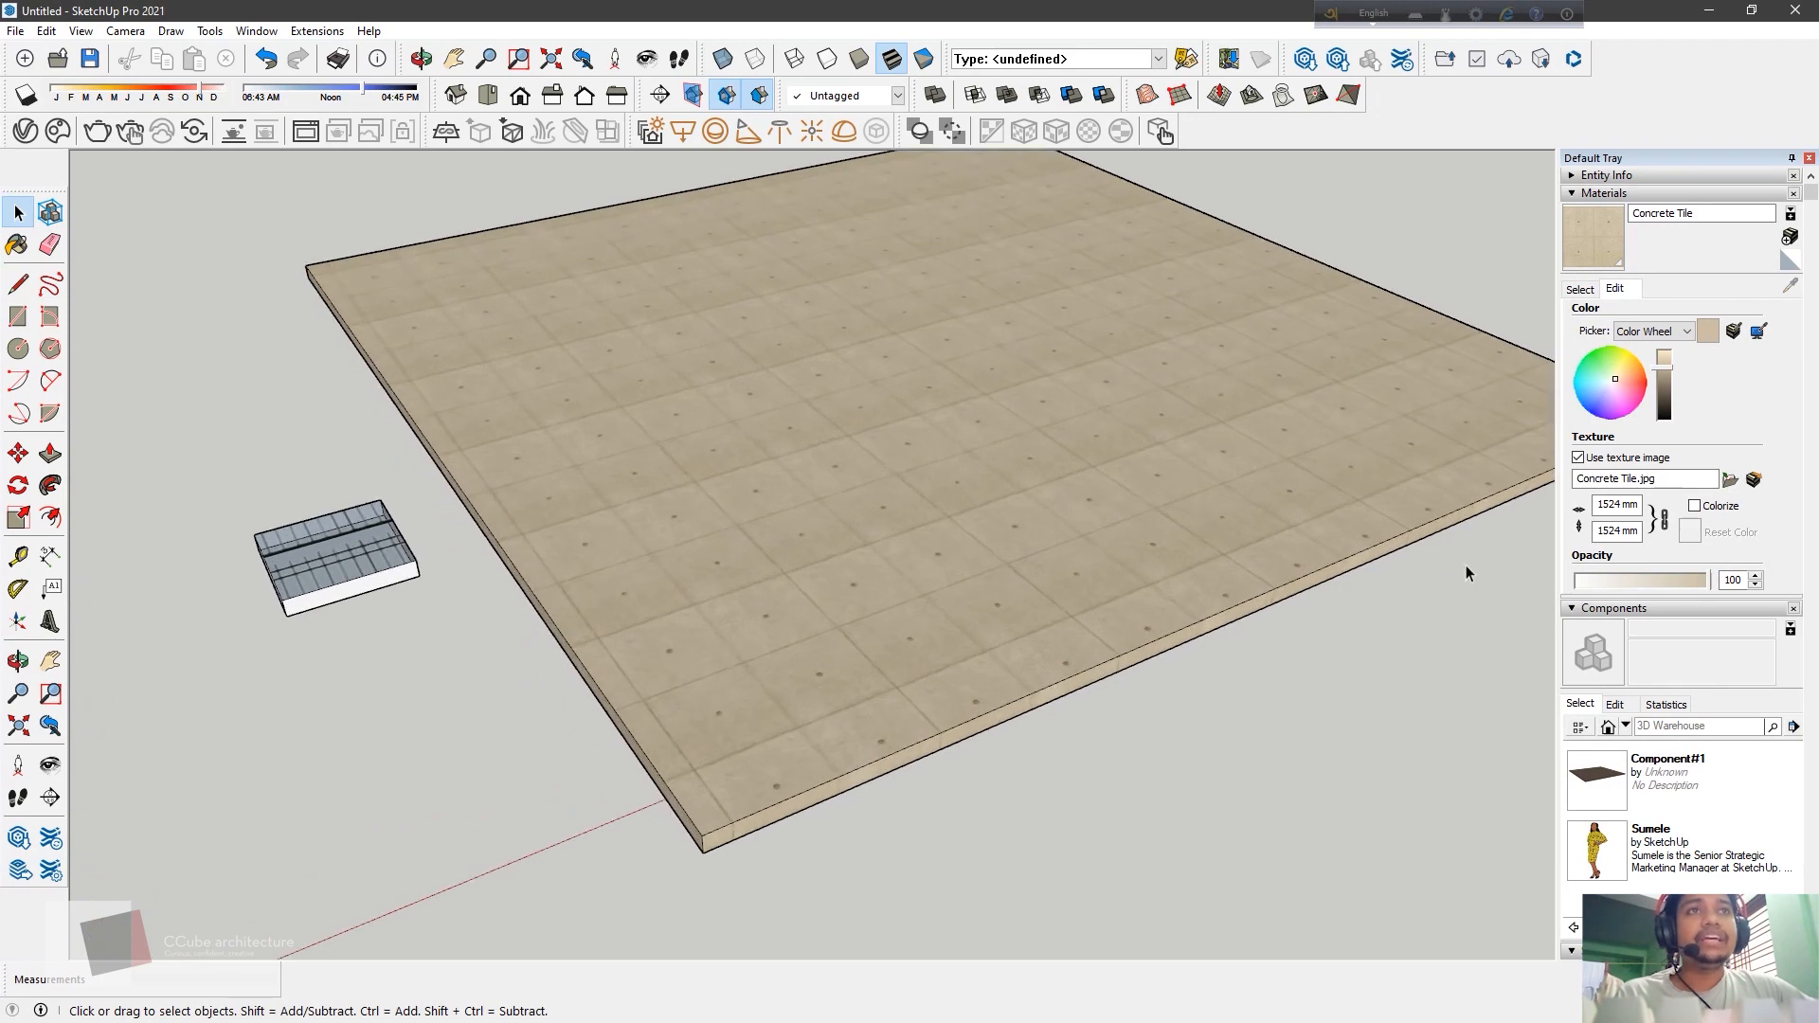
pyautogui.moveTo(1465, 568); pyautogui.dragTo(1362, 578, button='middle')
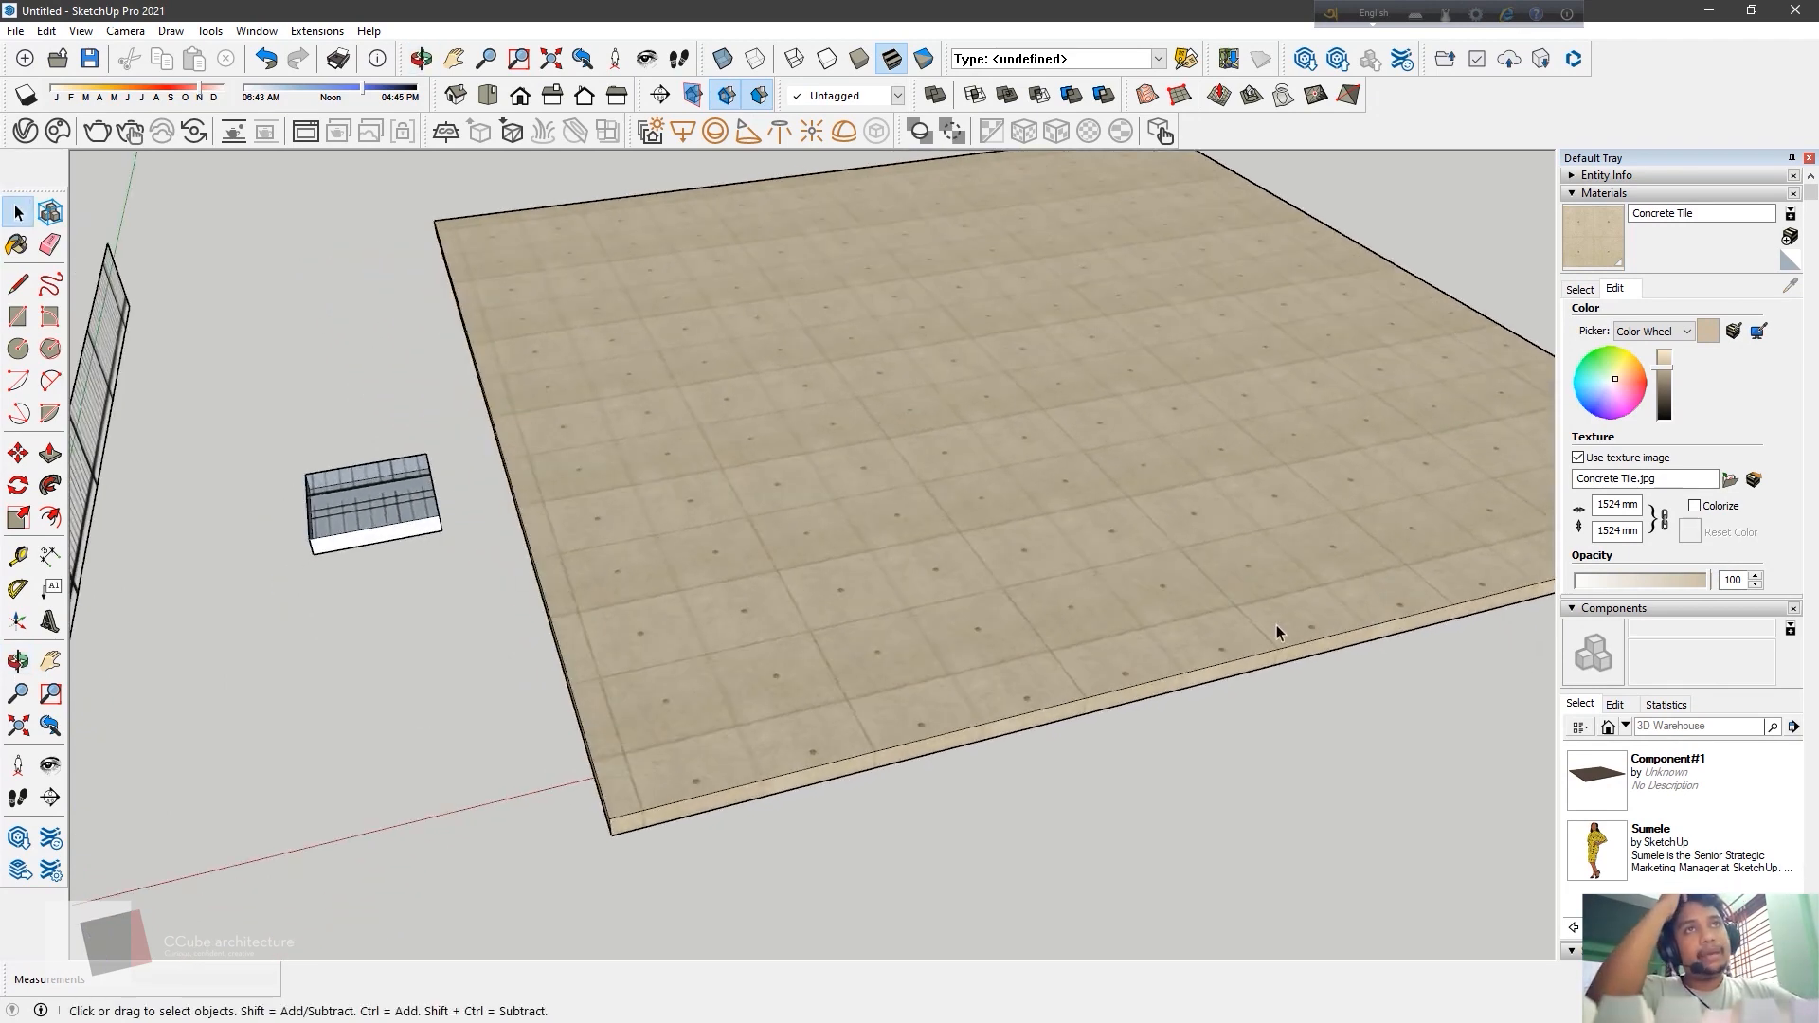
pyautogui.scroll(-3, 1276, 623)
pyautogui.moveTo(1327, 556); pyautogui.dragTo(1095, 549, button='middle')
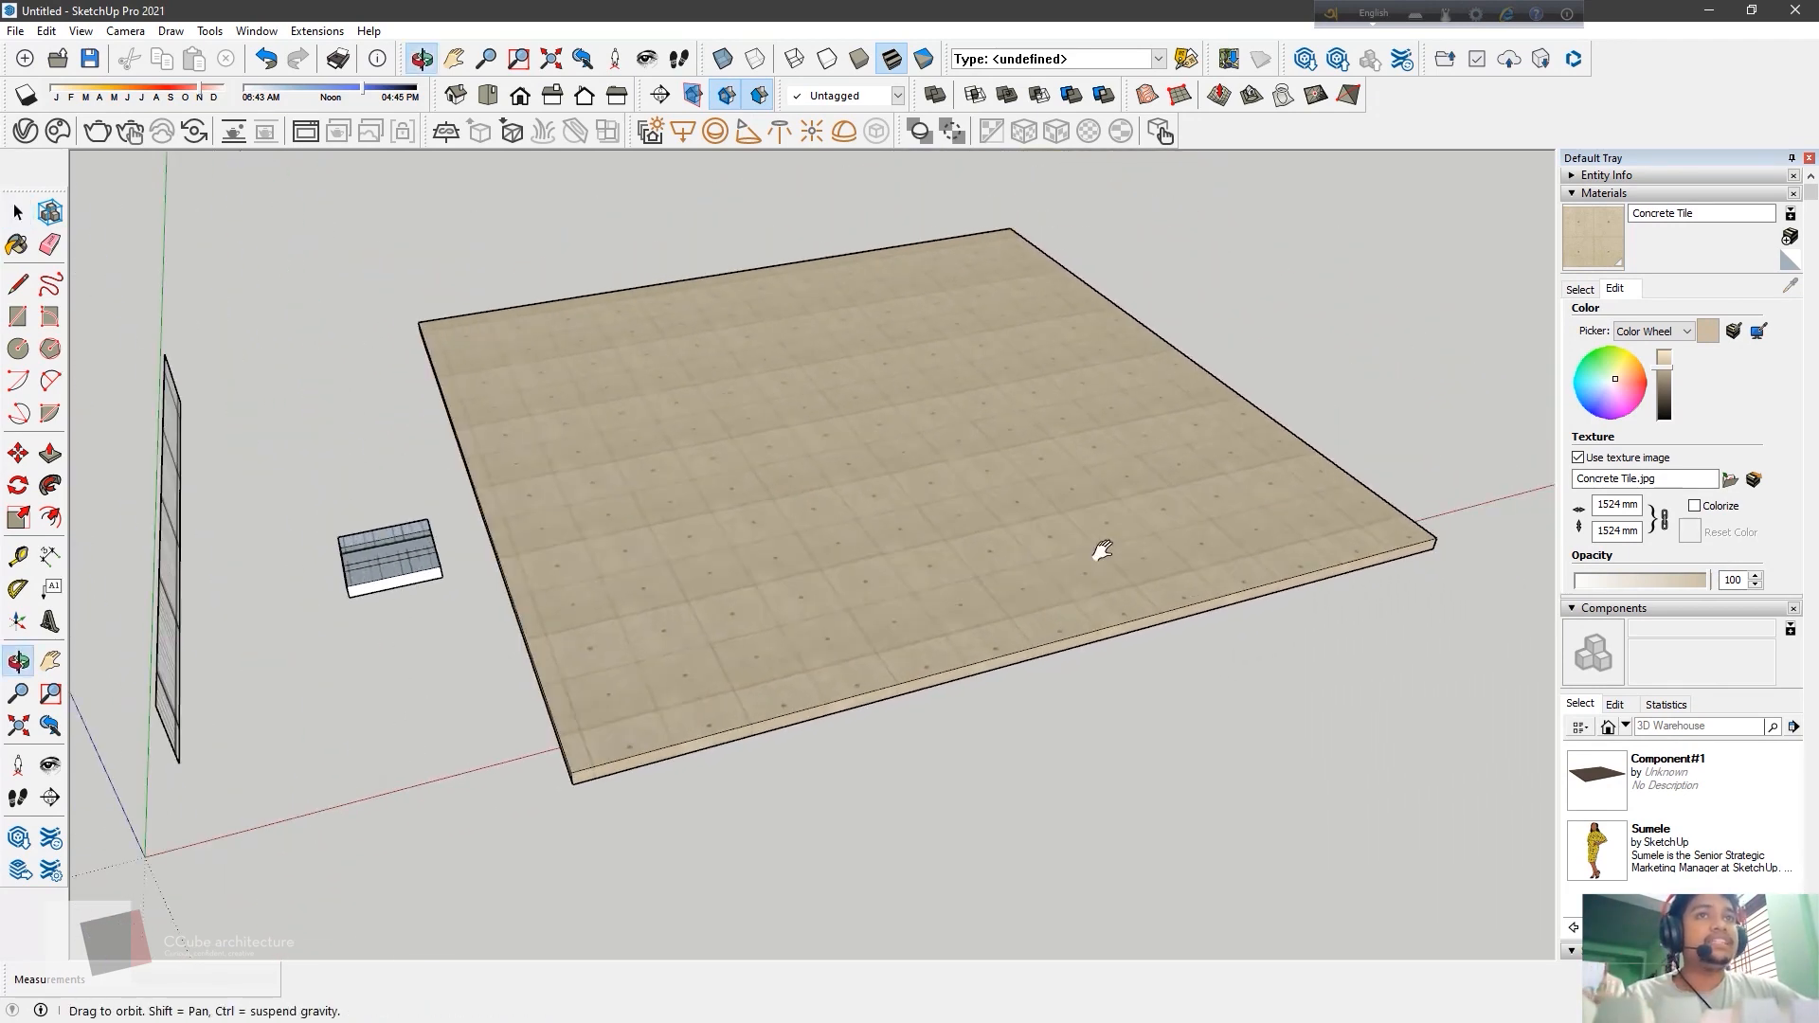
pyautogui.moveTo(942, 536); pyautogui.dragTo(1460, 600, button='middle')
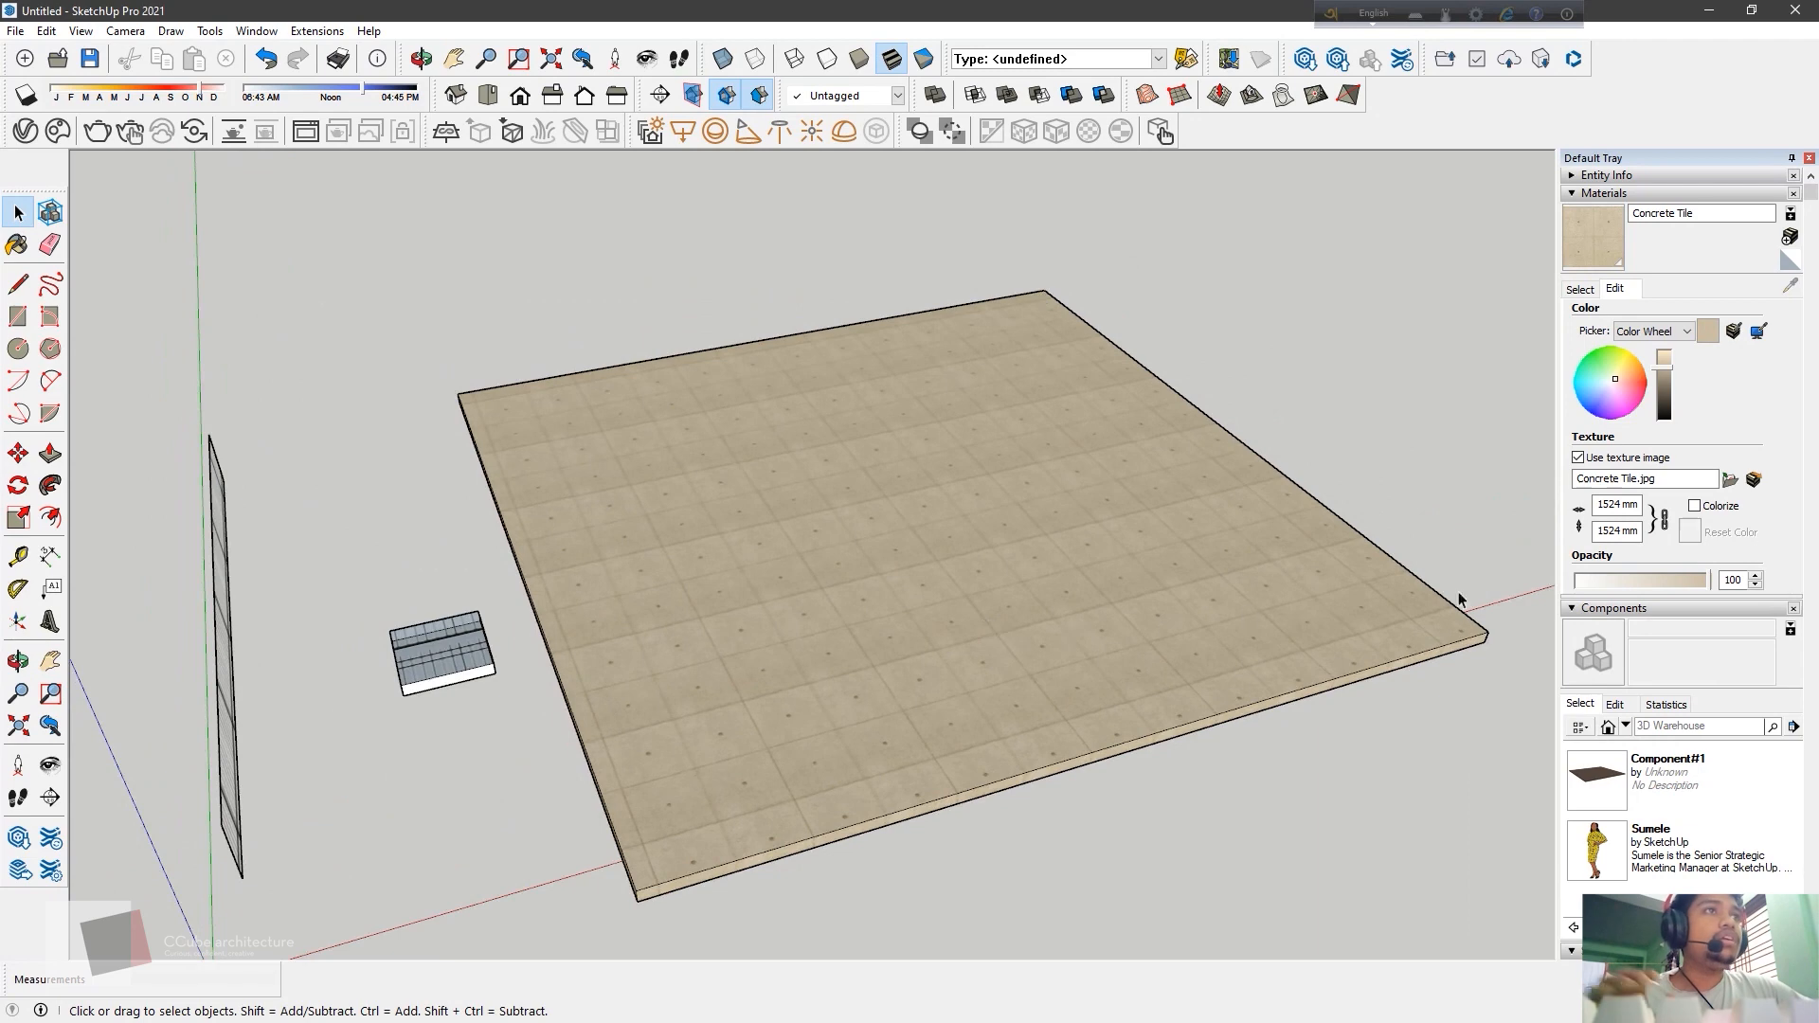
pyautogui.doubleClick(1616, 505)
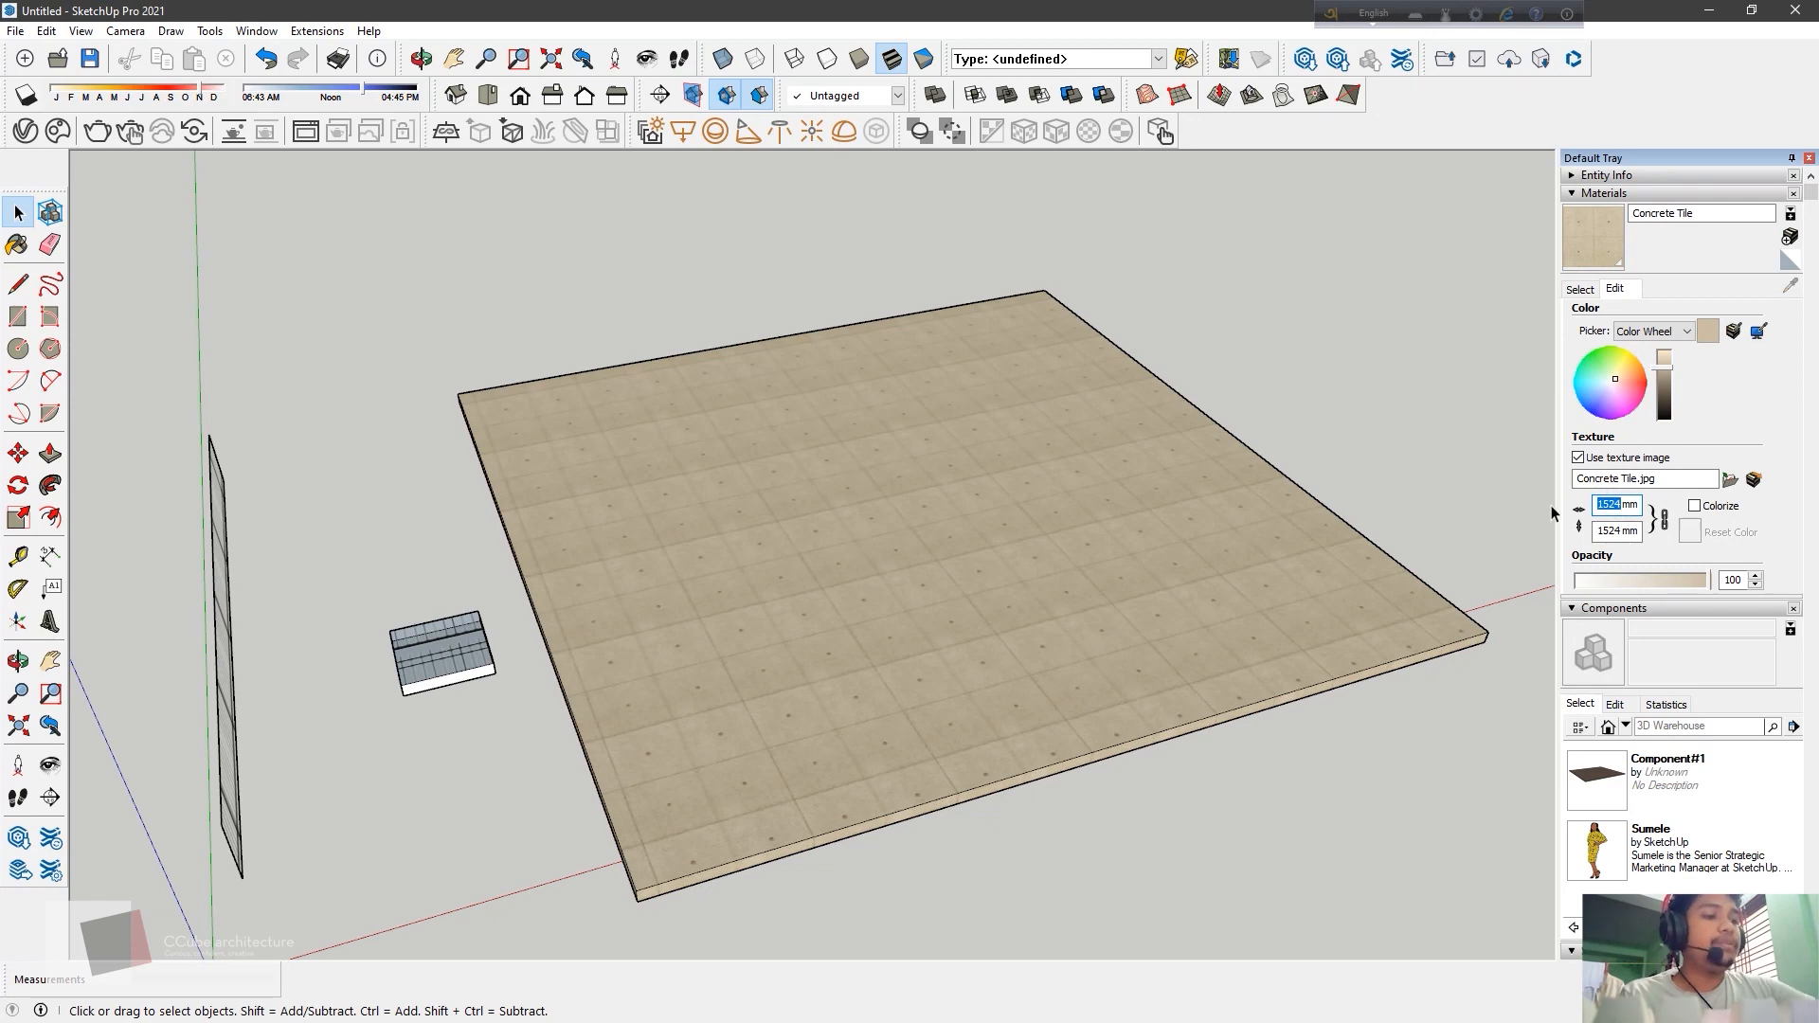
pyautogui.write('100')
pyautogui.press('Return')
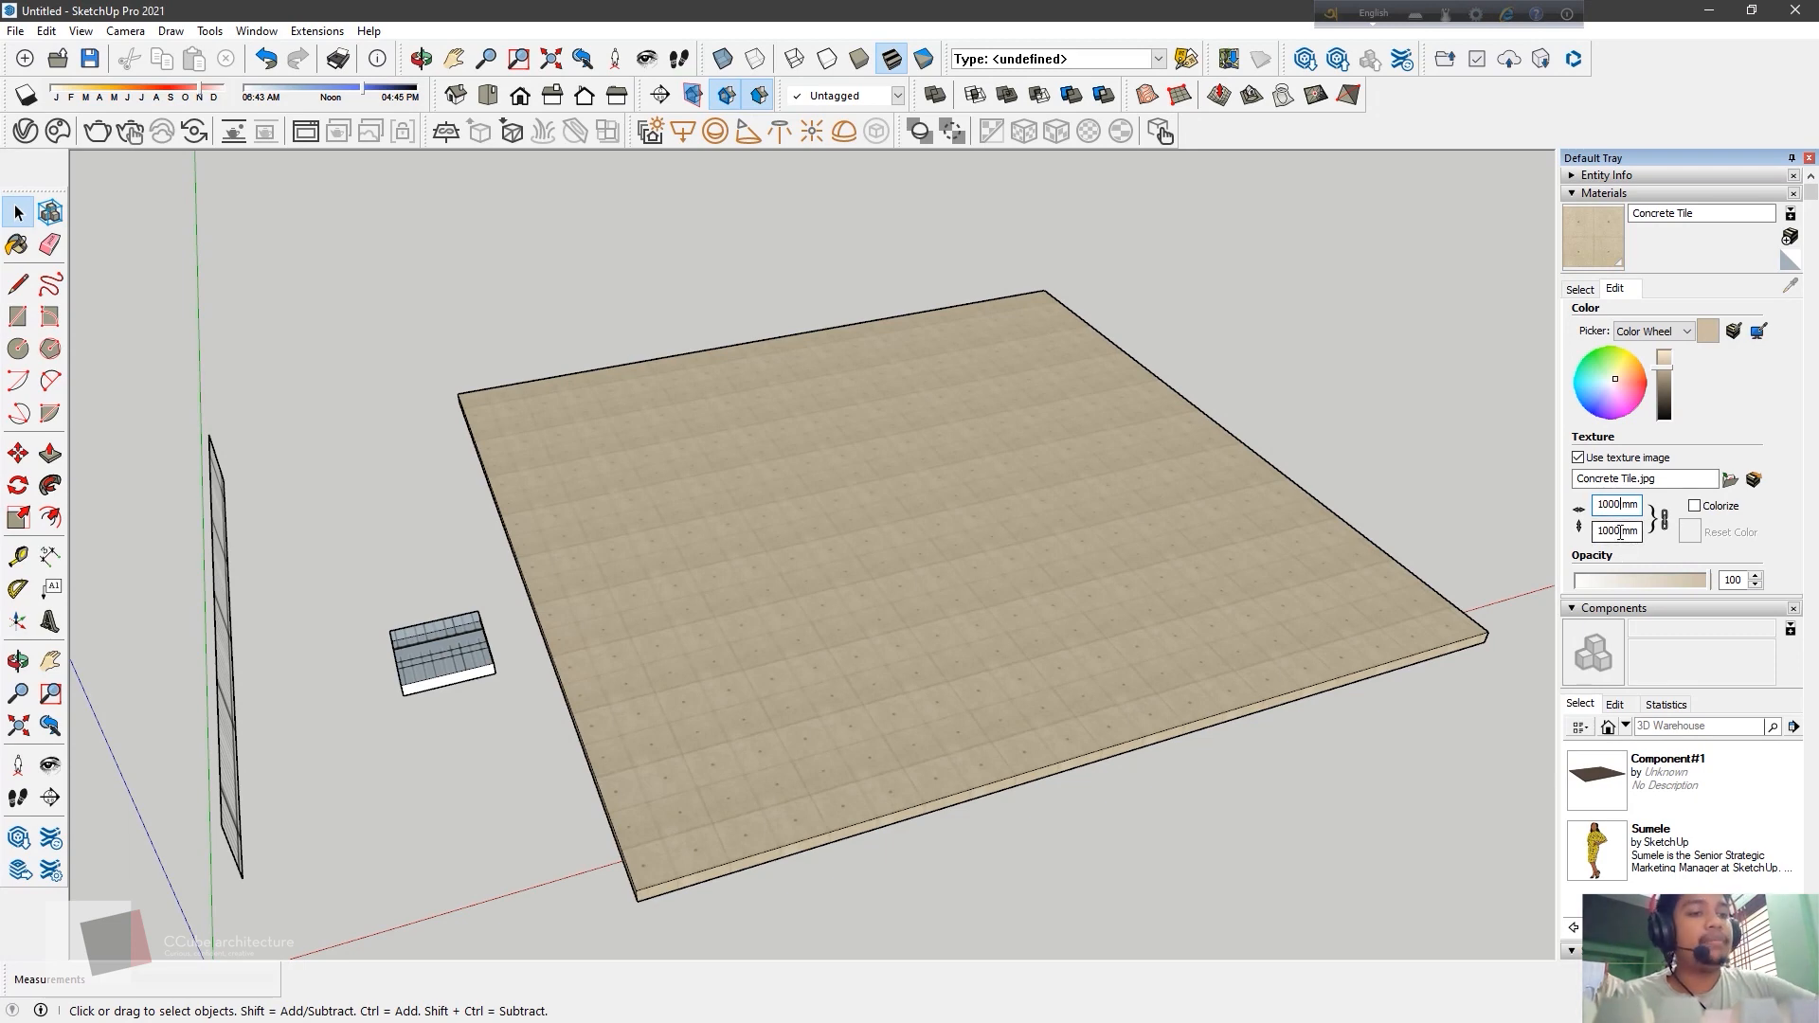
# Set the Concrete Tile texture size to 500 mm with the aspect ratio locked
pyautogui.press('BackSpace')
pyautogui.press('BackSpace')
pyautogui.press('BackSpace')
pyautogui.press('BackSpace')
pyautogui.write('5')
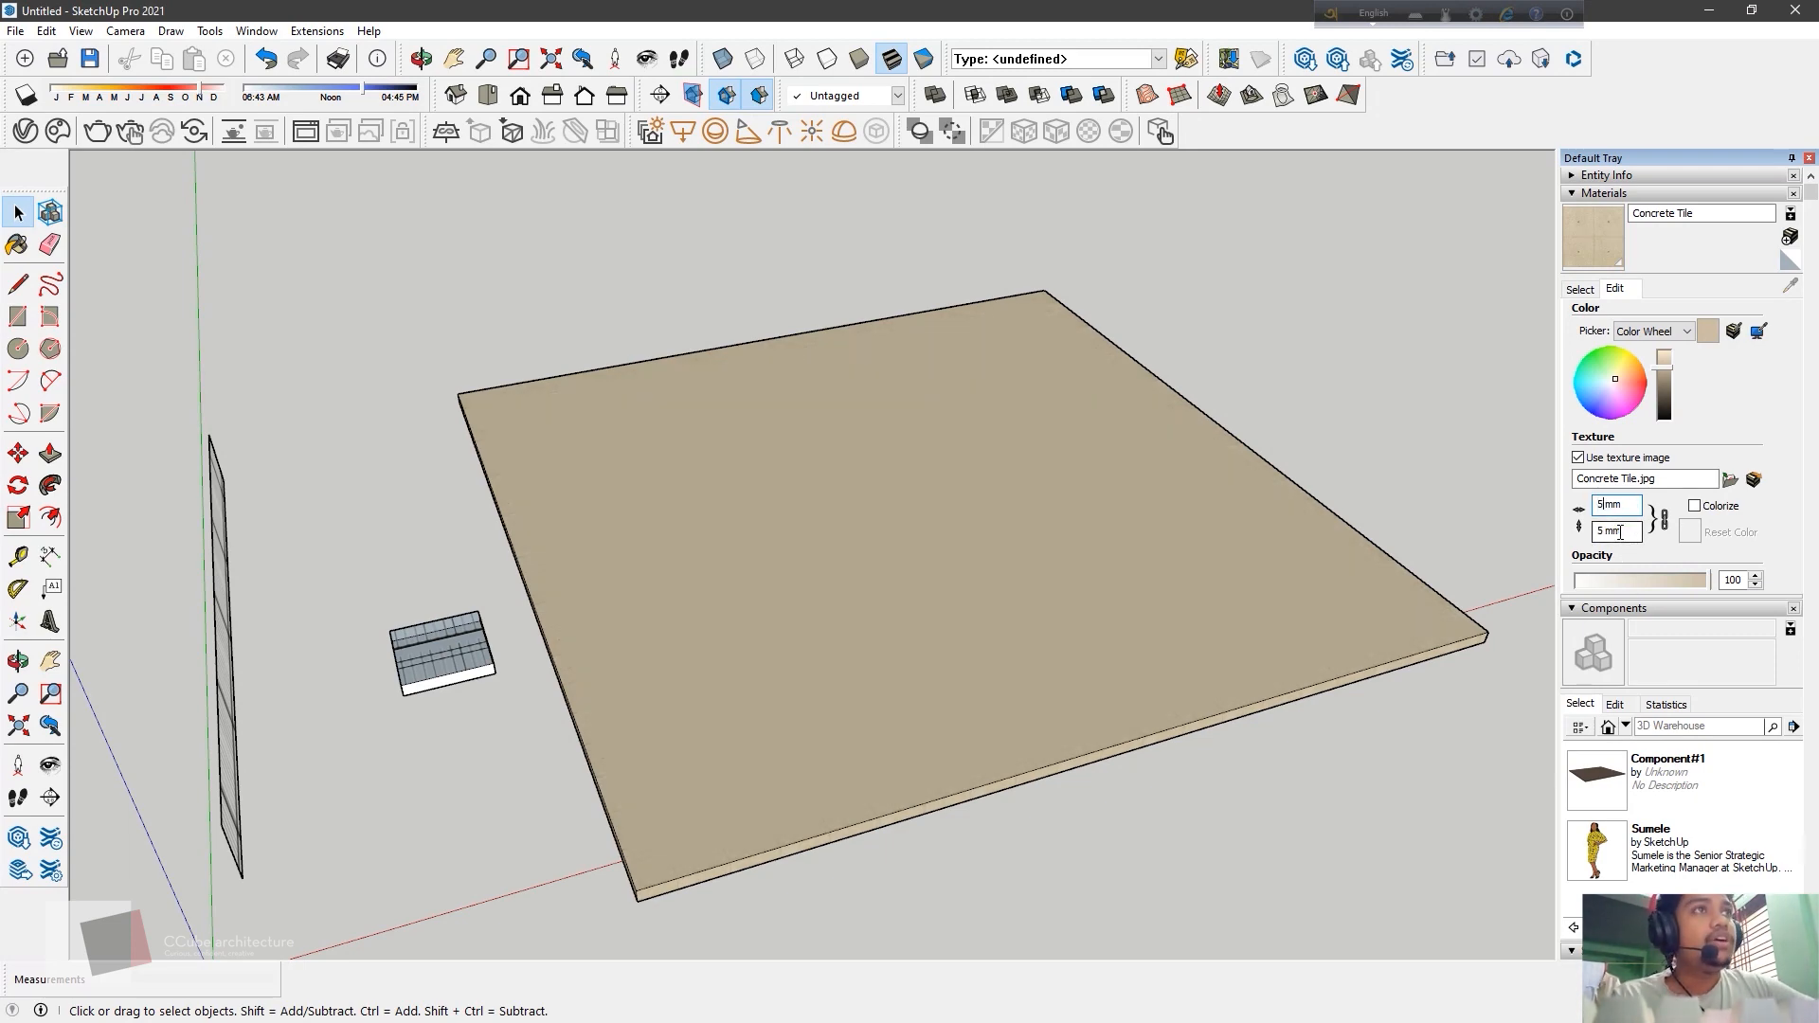
pyautogui.write('00')
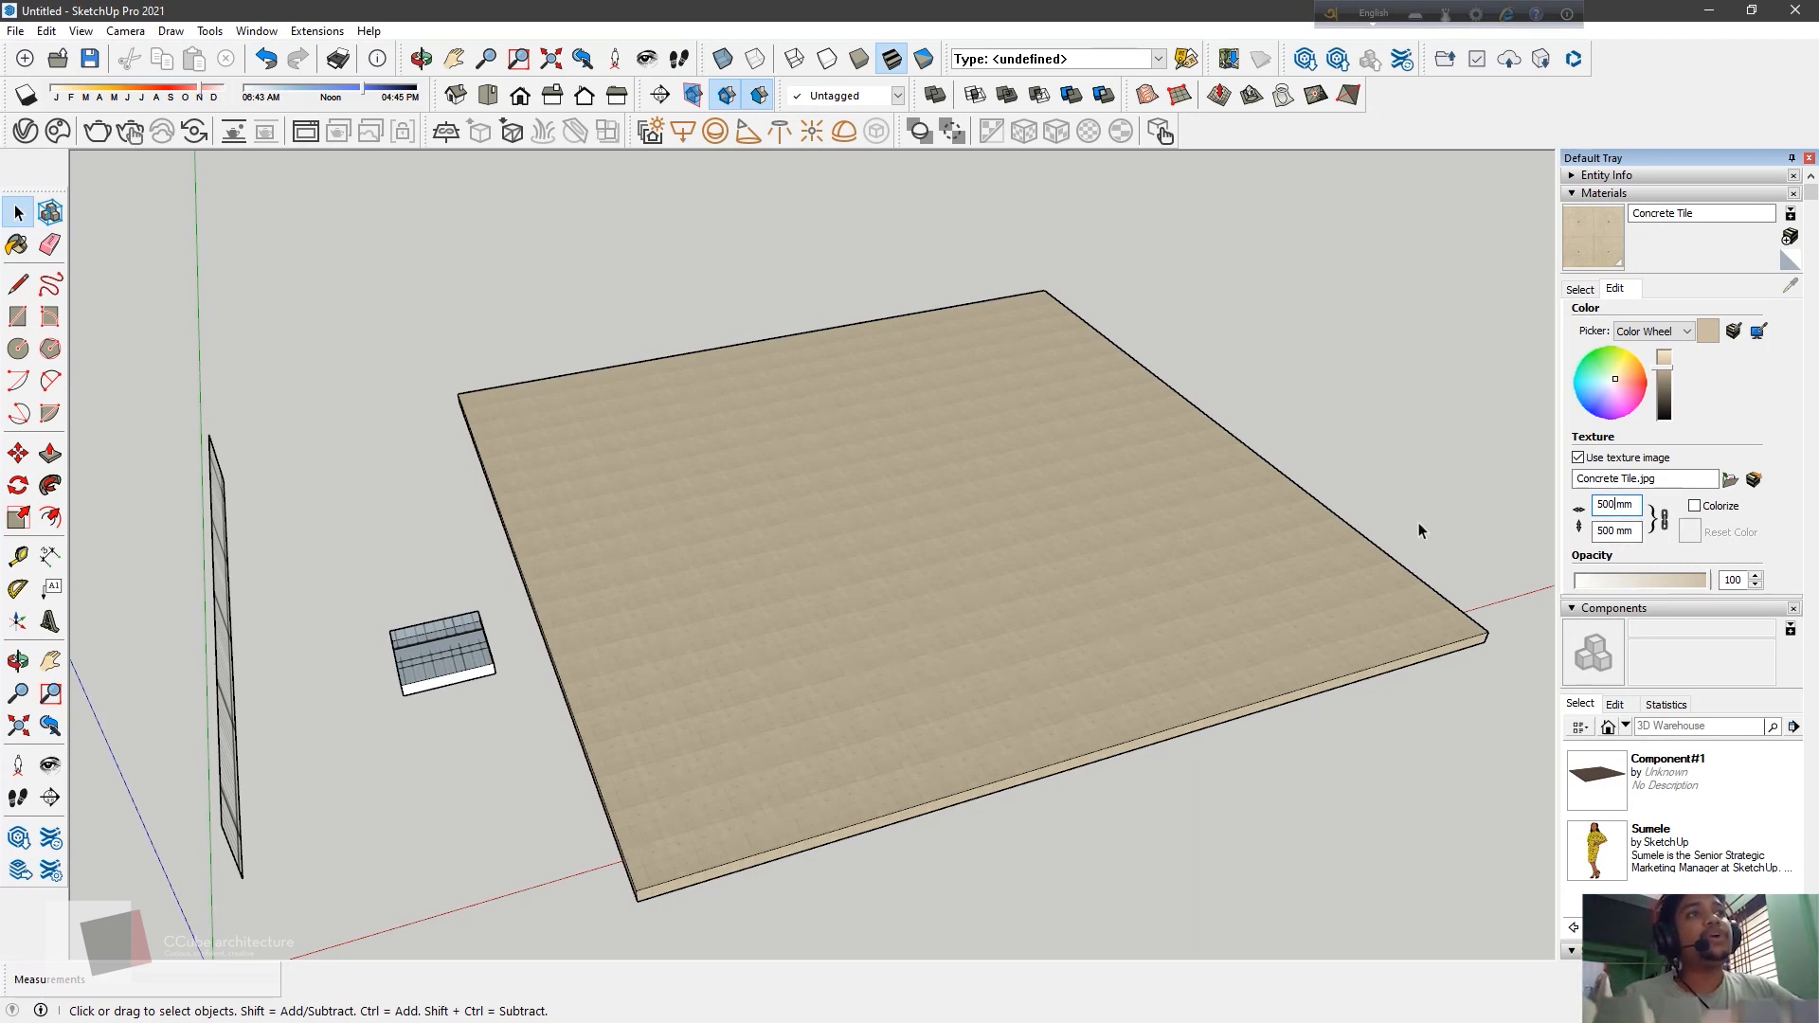
pyautogui.scroll(5, 1184, 806)
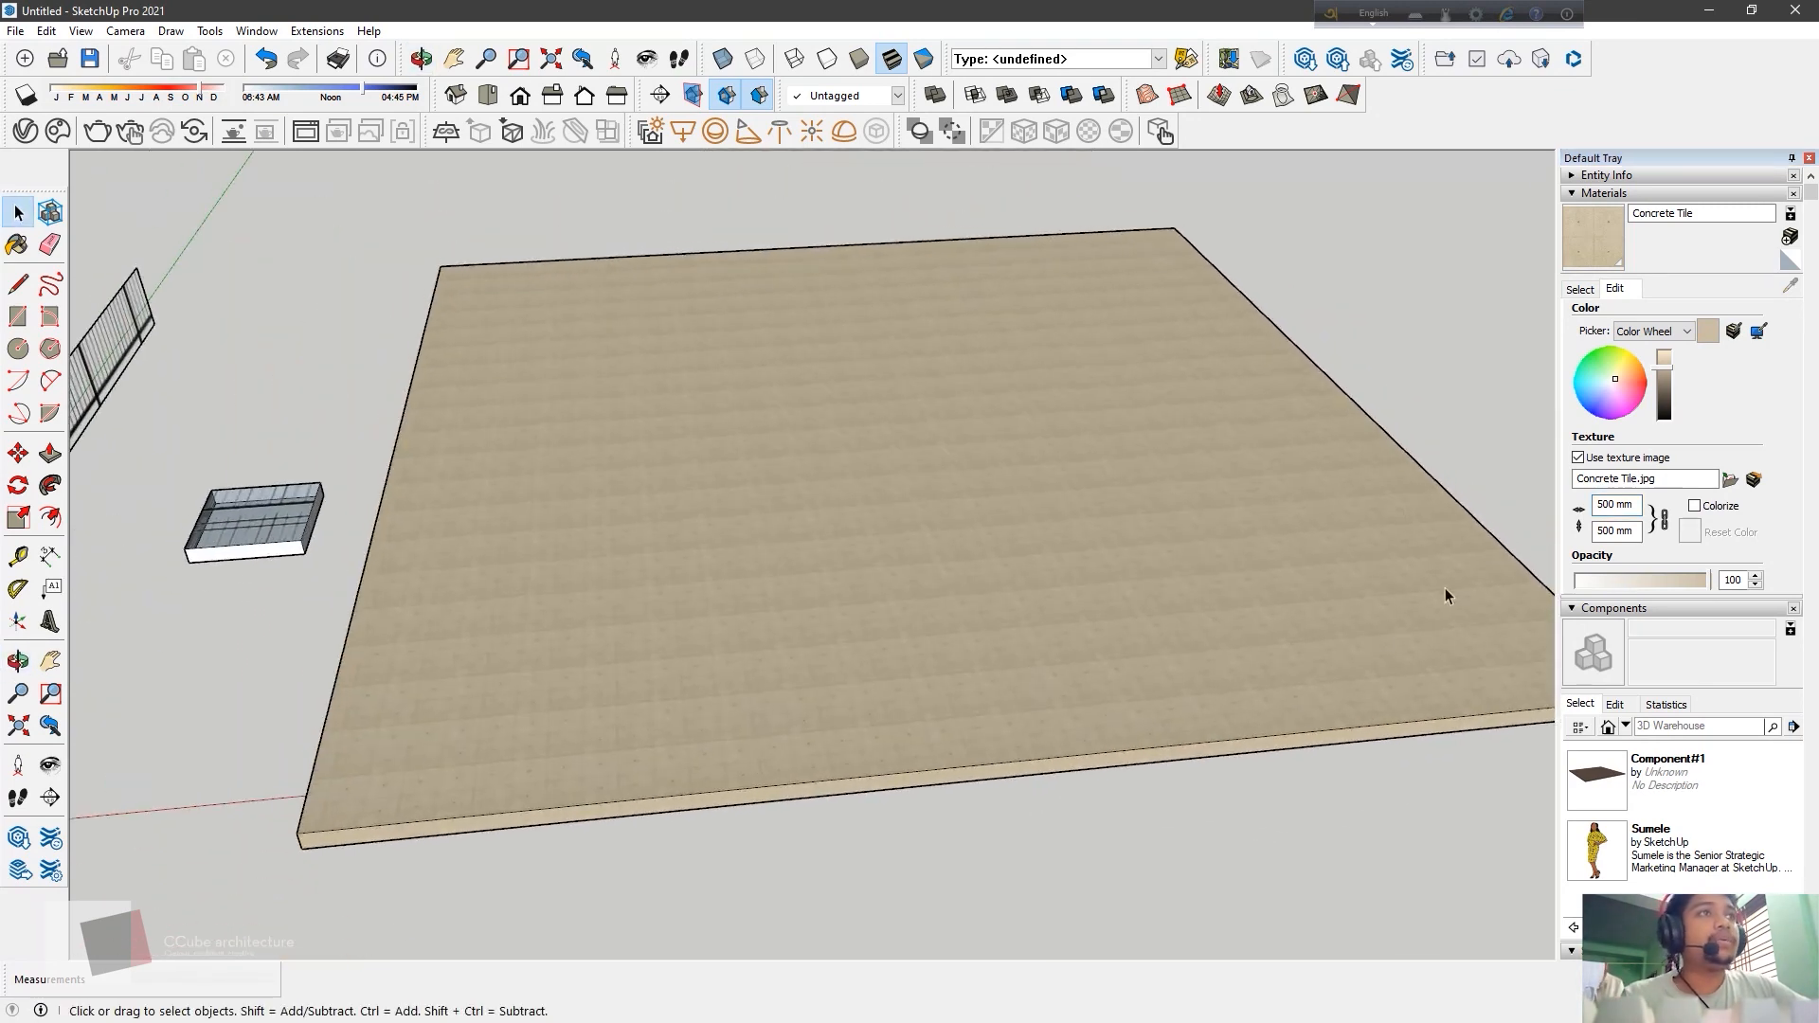
# Unlock the texture's aspect ratio and set only its width to 1000 mm
pyautogui.click(1664, 521)
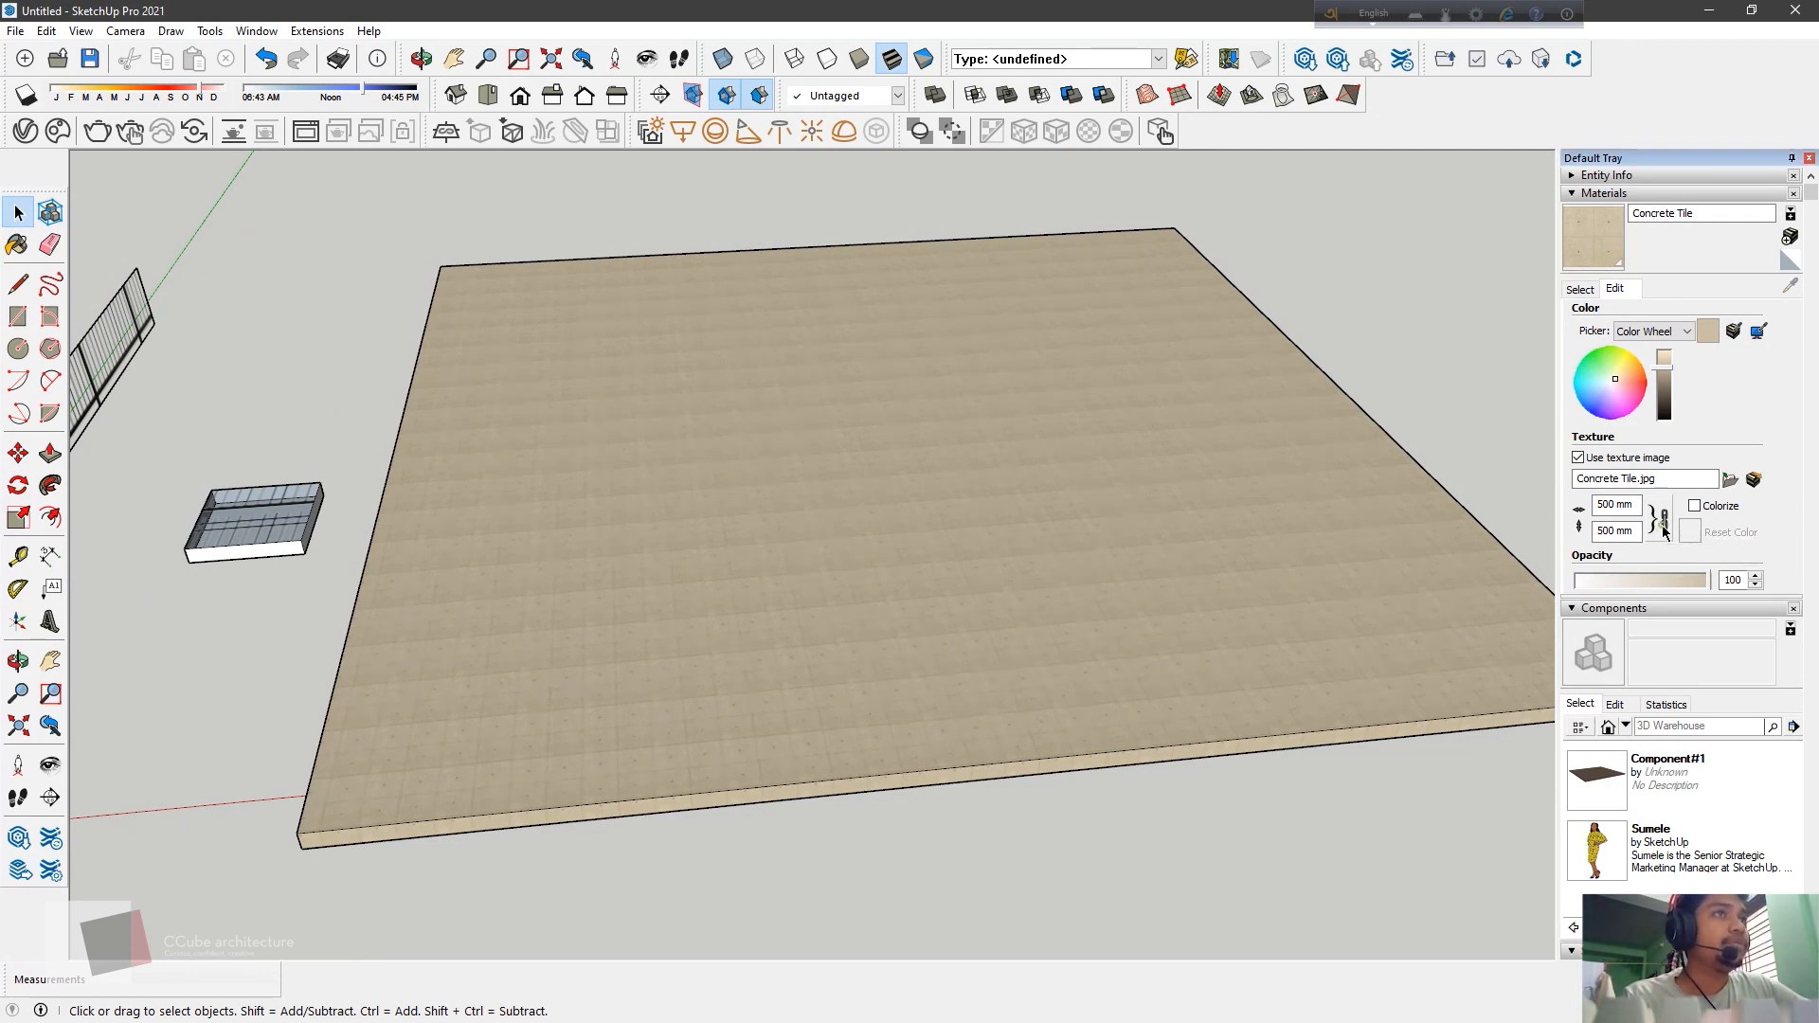
pyautogui.doubleClick(1601, 506)
pyautogui.write('1000')
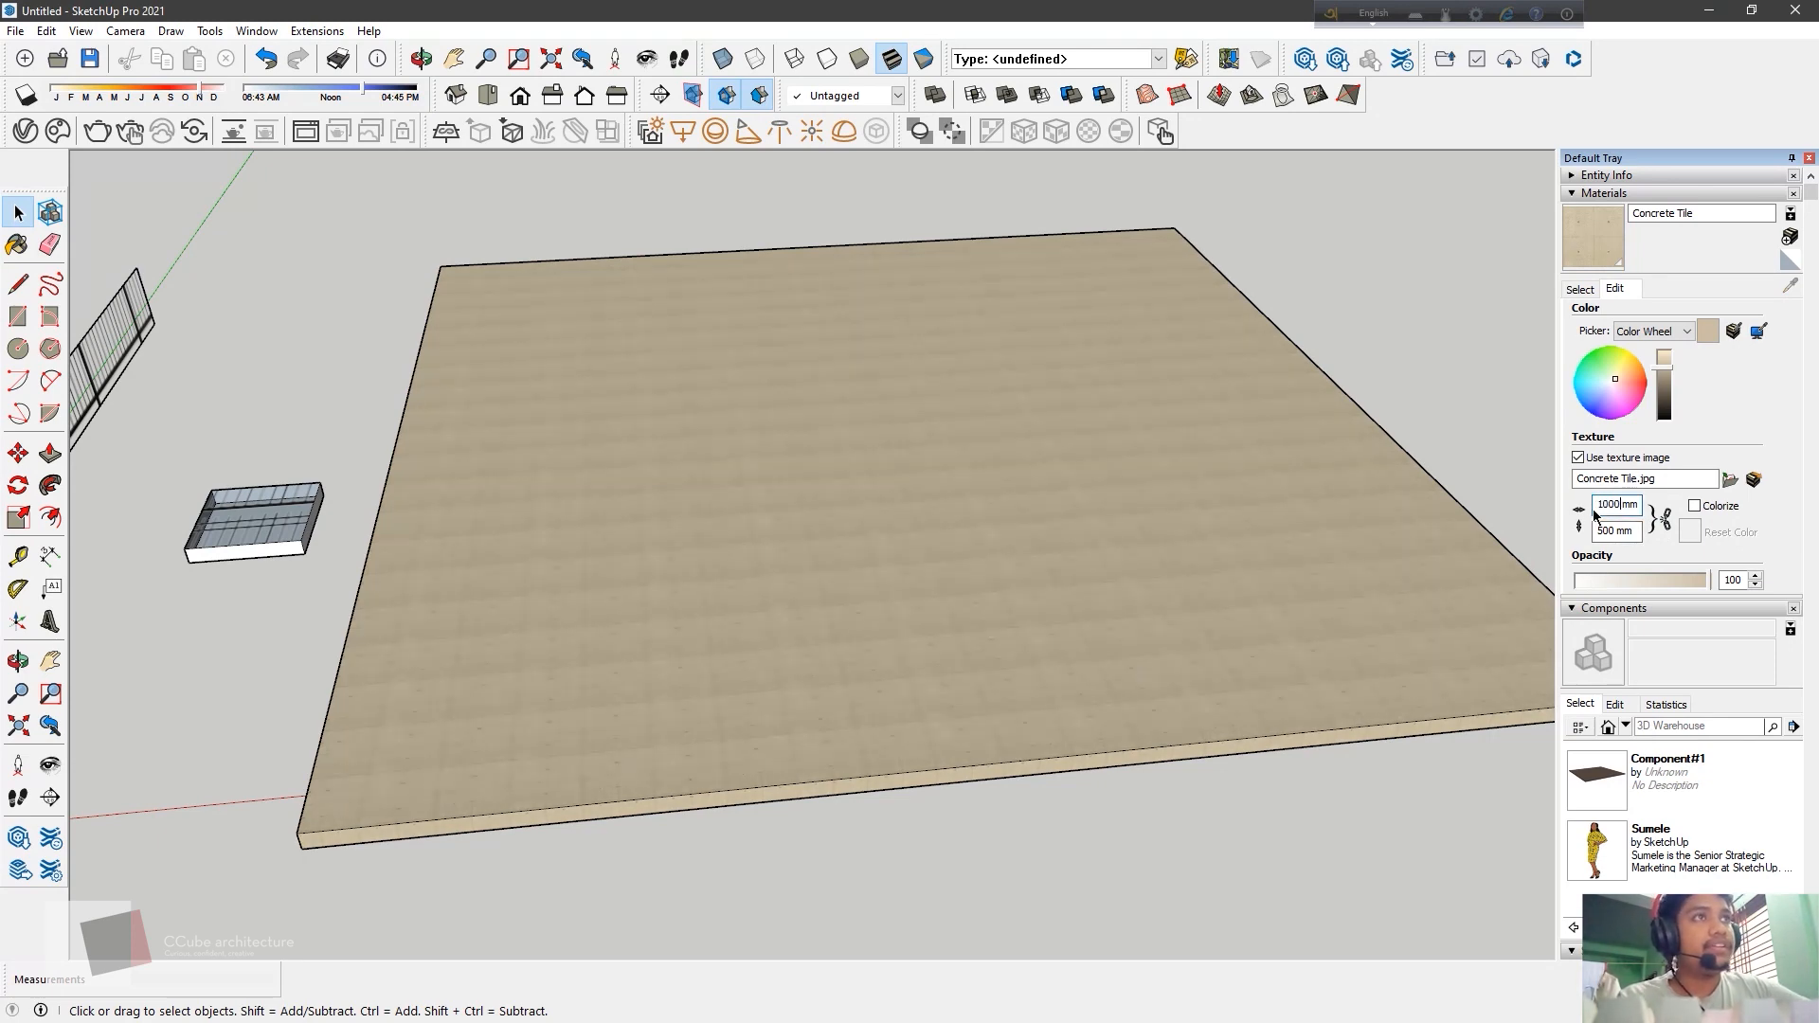
pyautogui.scroll(1, 1004, 748)
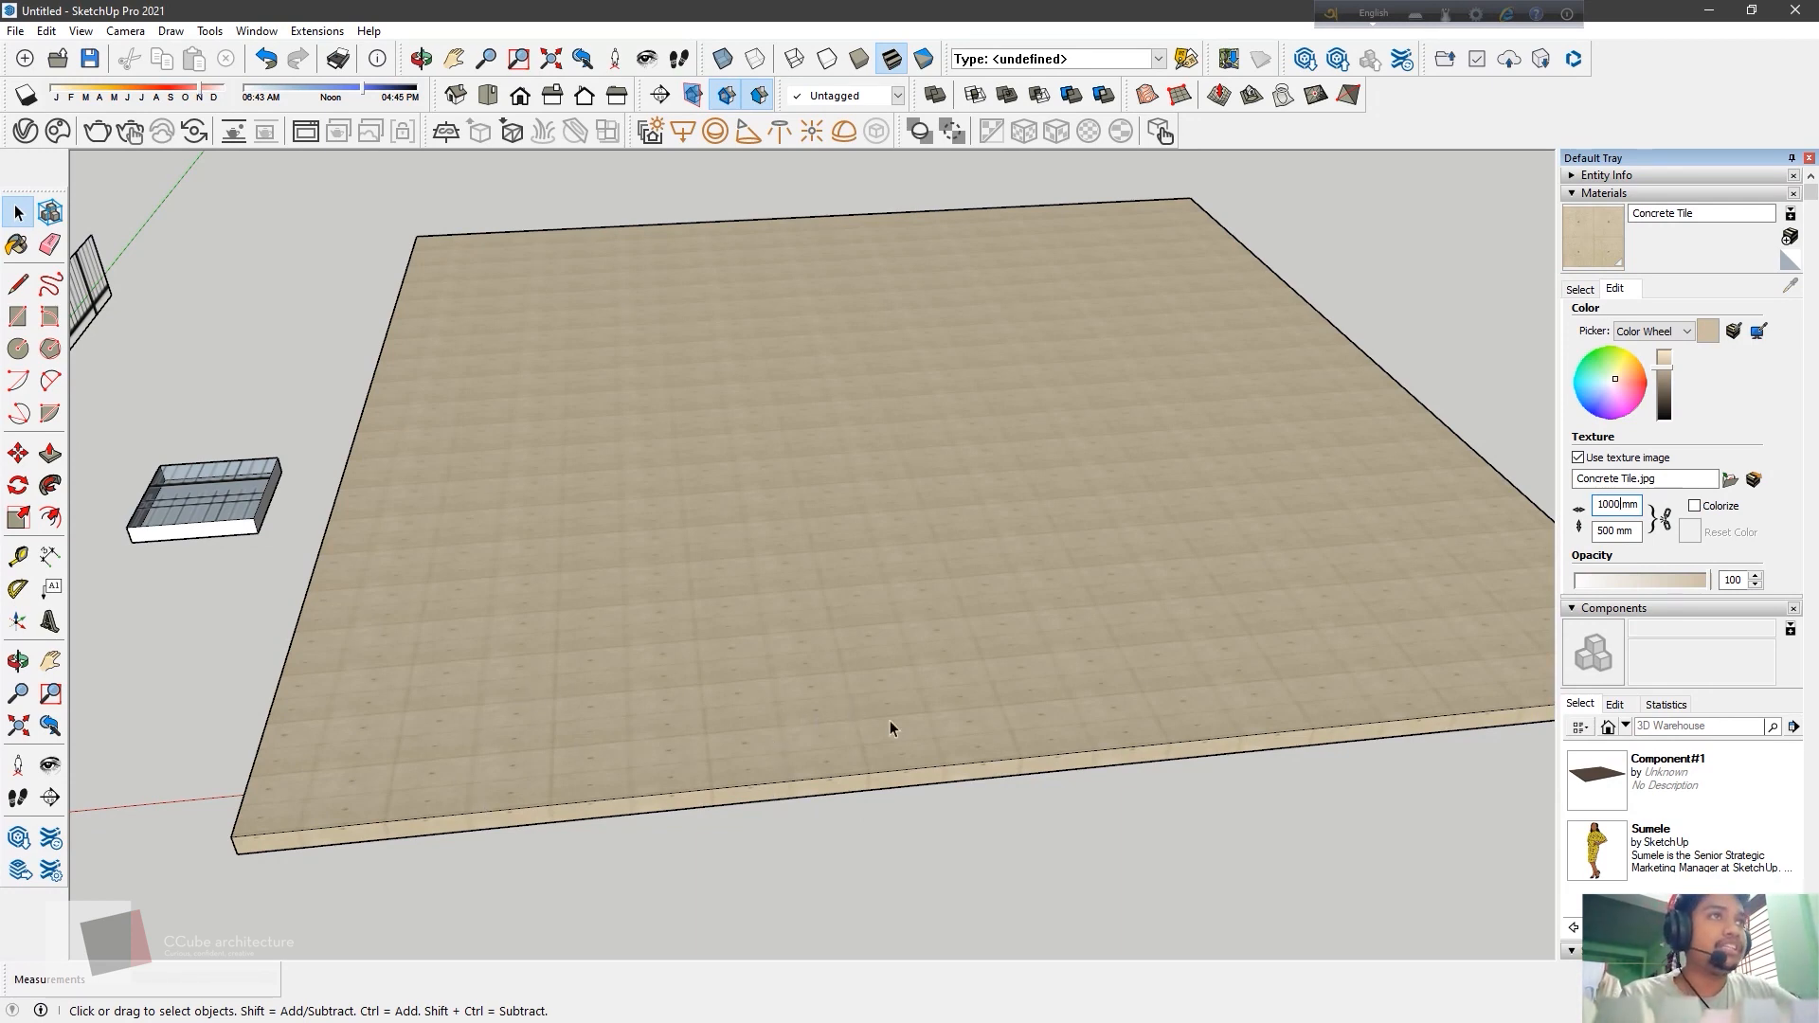
# Return the texture's width to 500 mm and lock its aspect ratio again
pyautogui.moveTo(1622, 505); pyautogui.dragTo(1605, 507)
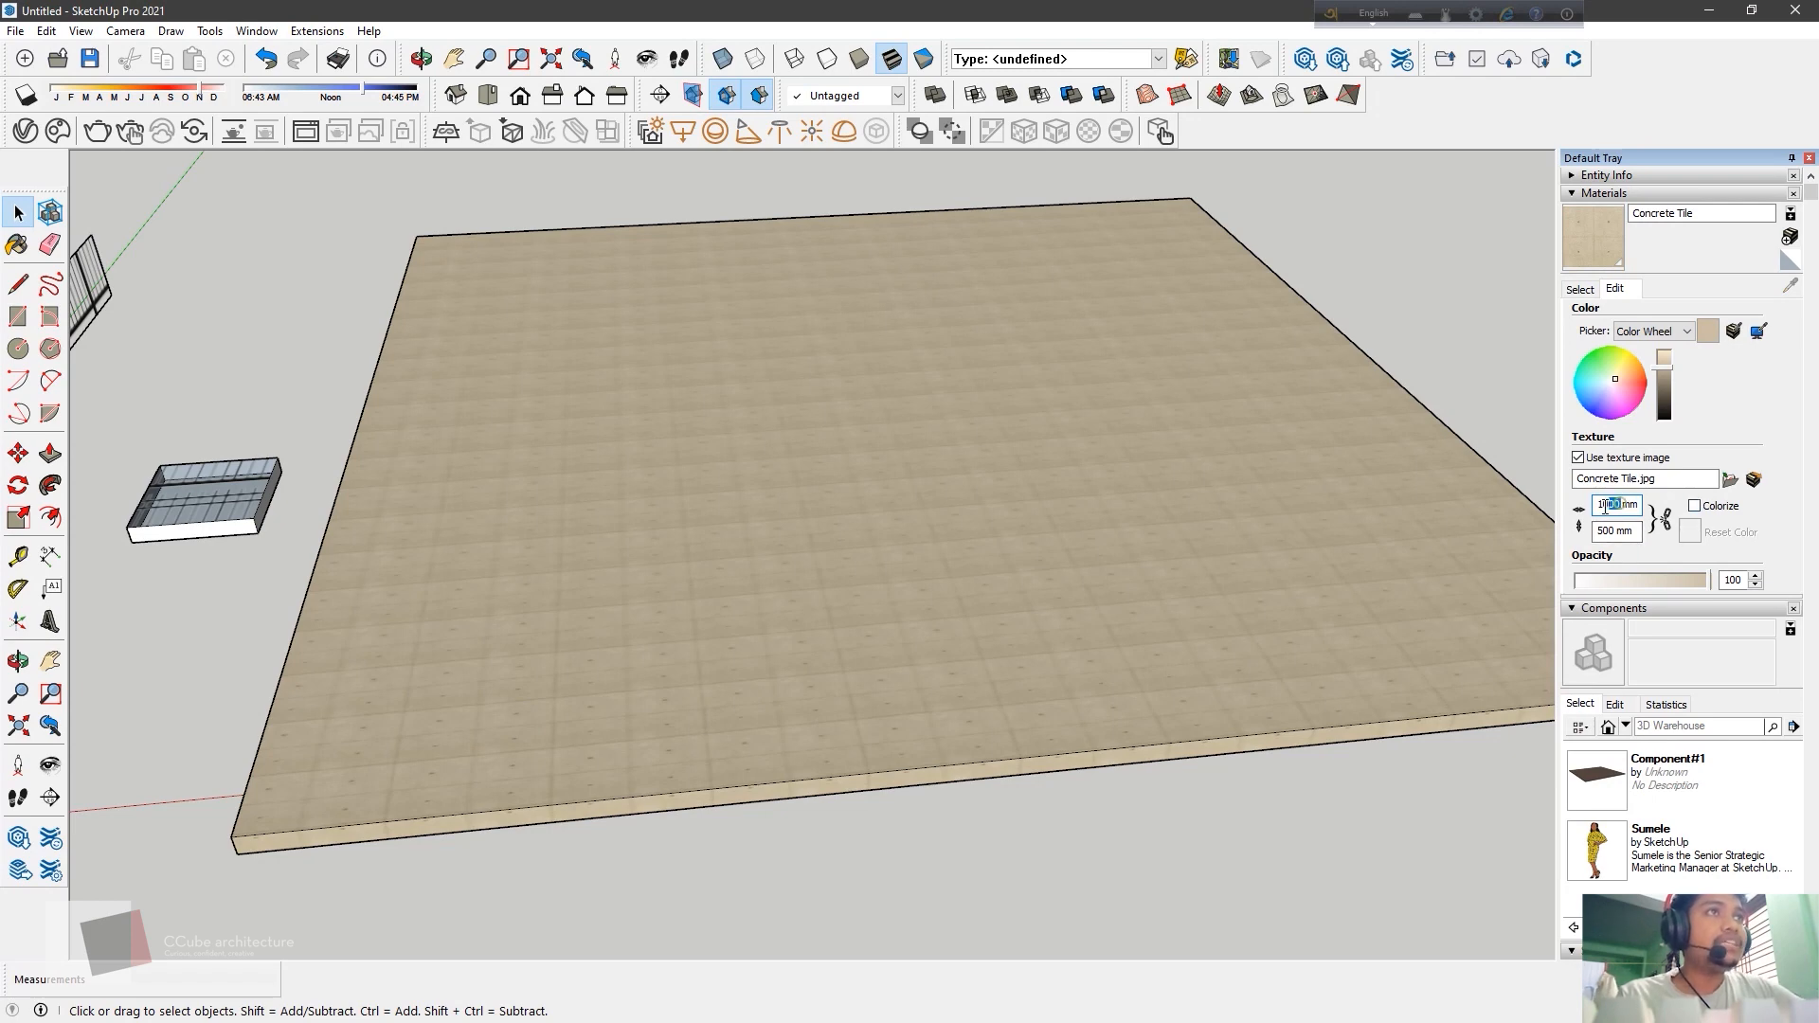
pyautogui.press('BackSpace')
pyautogui.press('BackSpace')
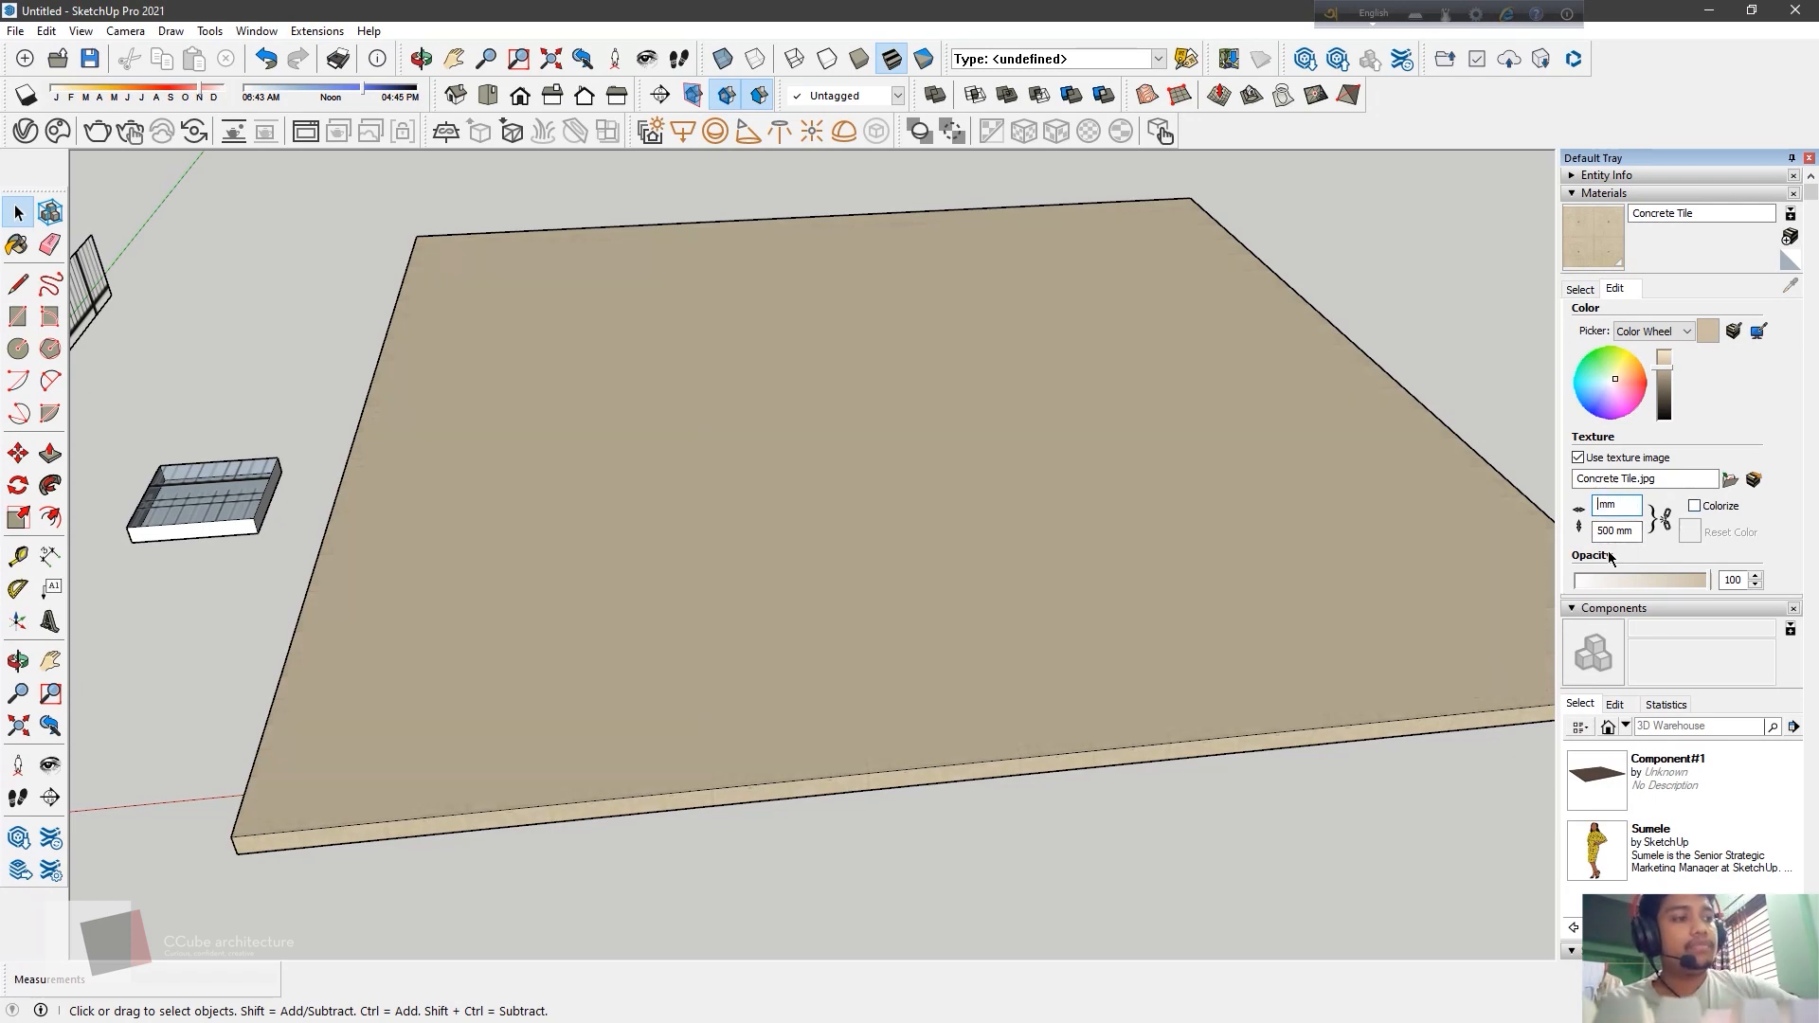
pyautogui.write('500')
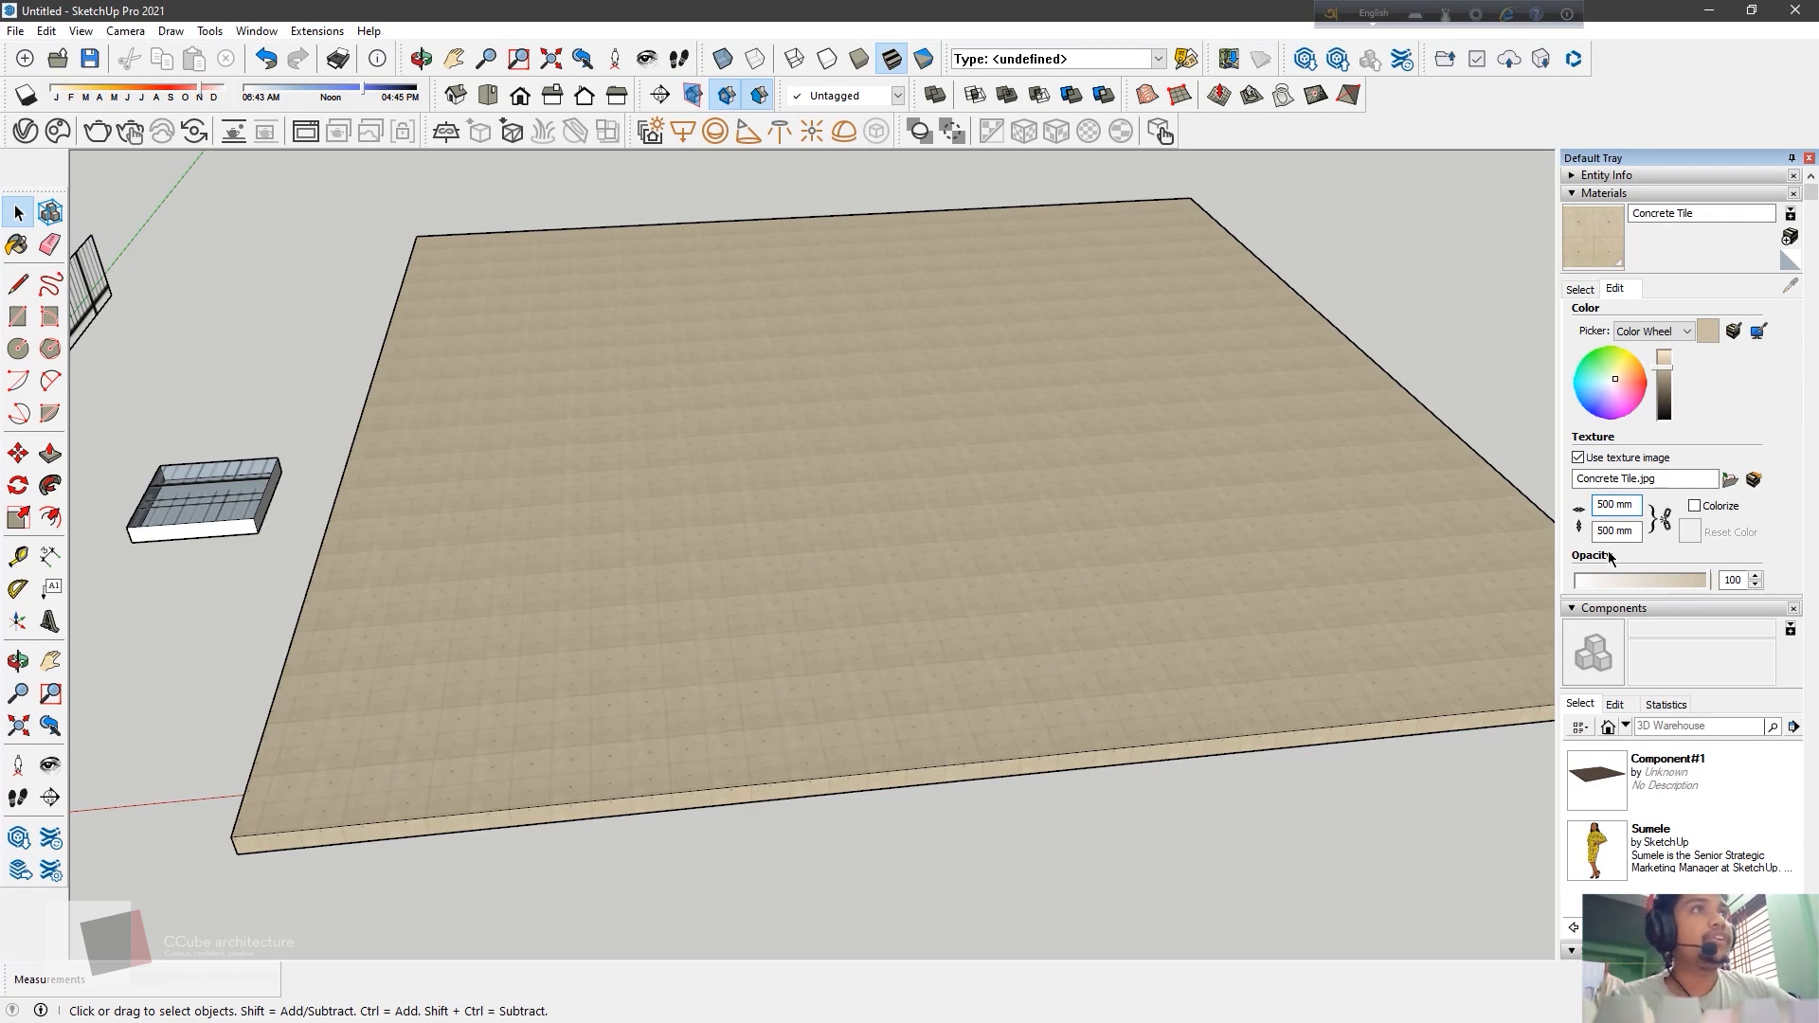
pyautogui.press('Return')
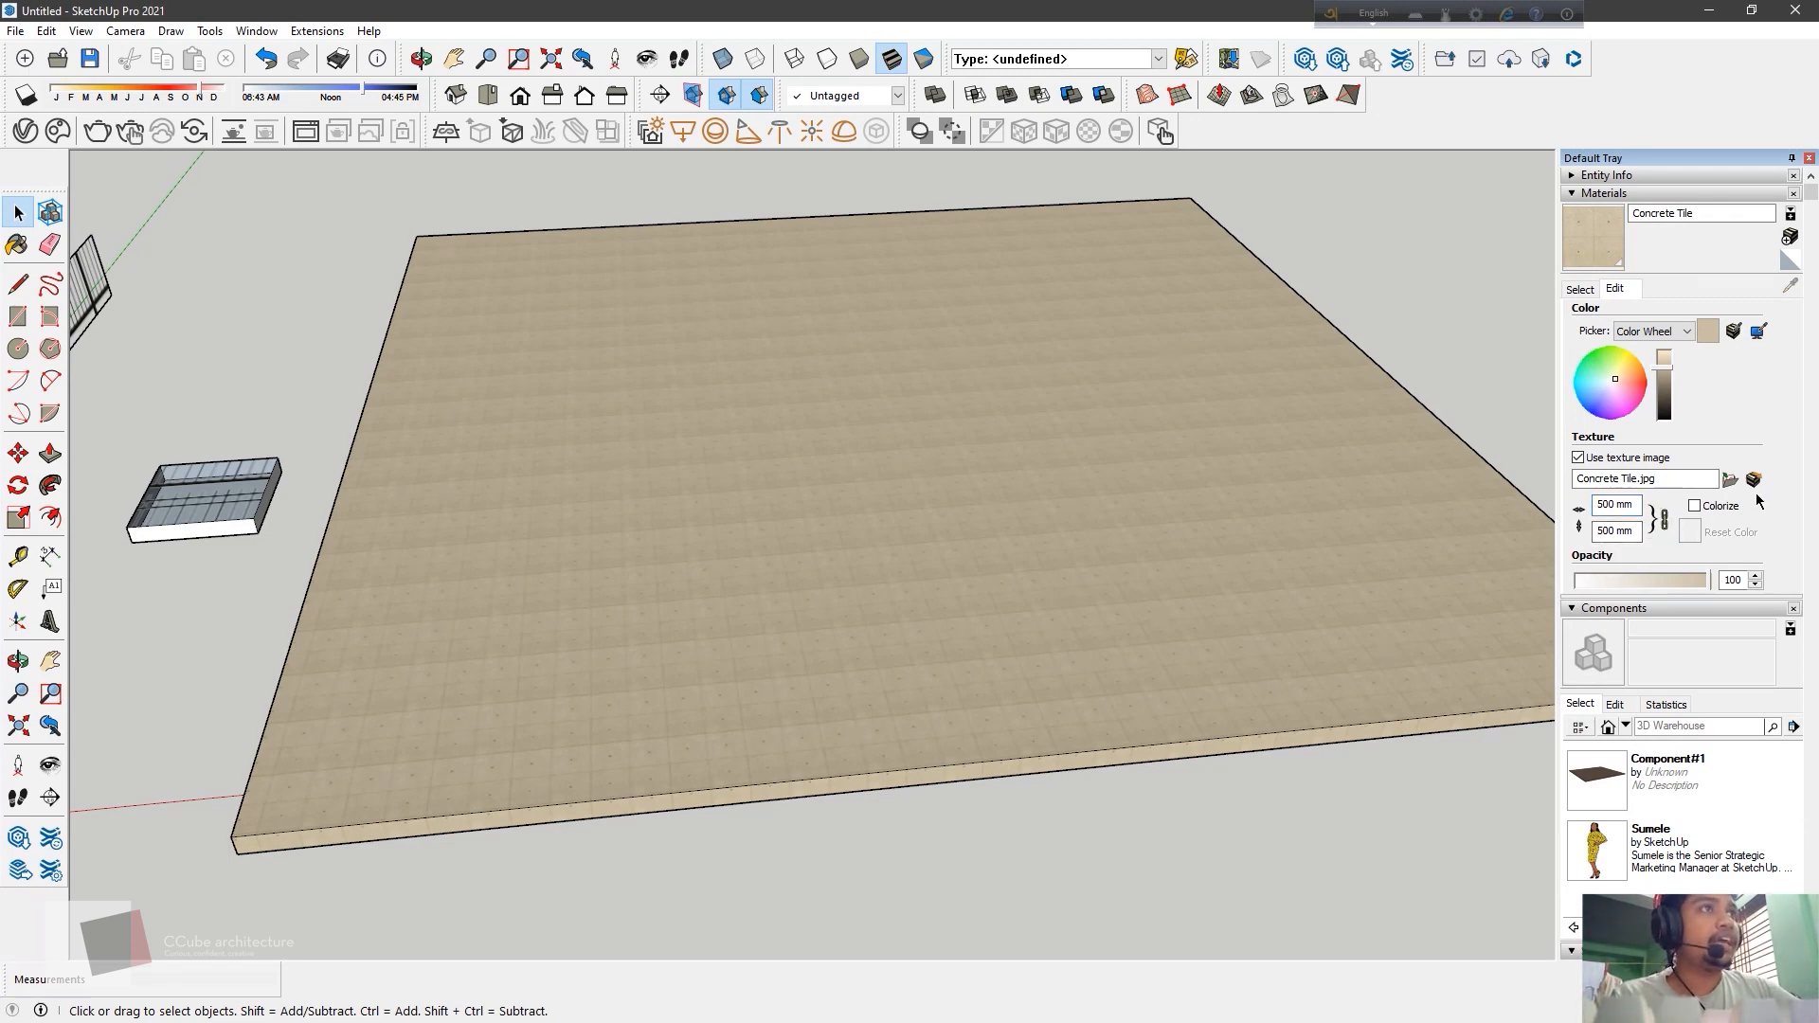
# Examine the resized tiles up close at the slab's front corner and across the whole top surface
pyautogui.scroll(-3, 1757, 492)
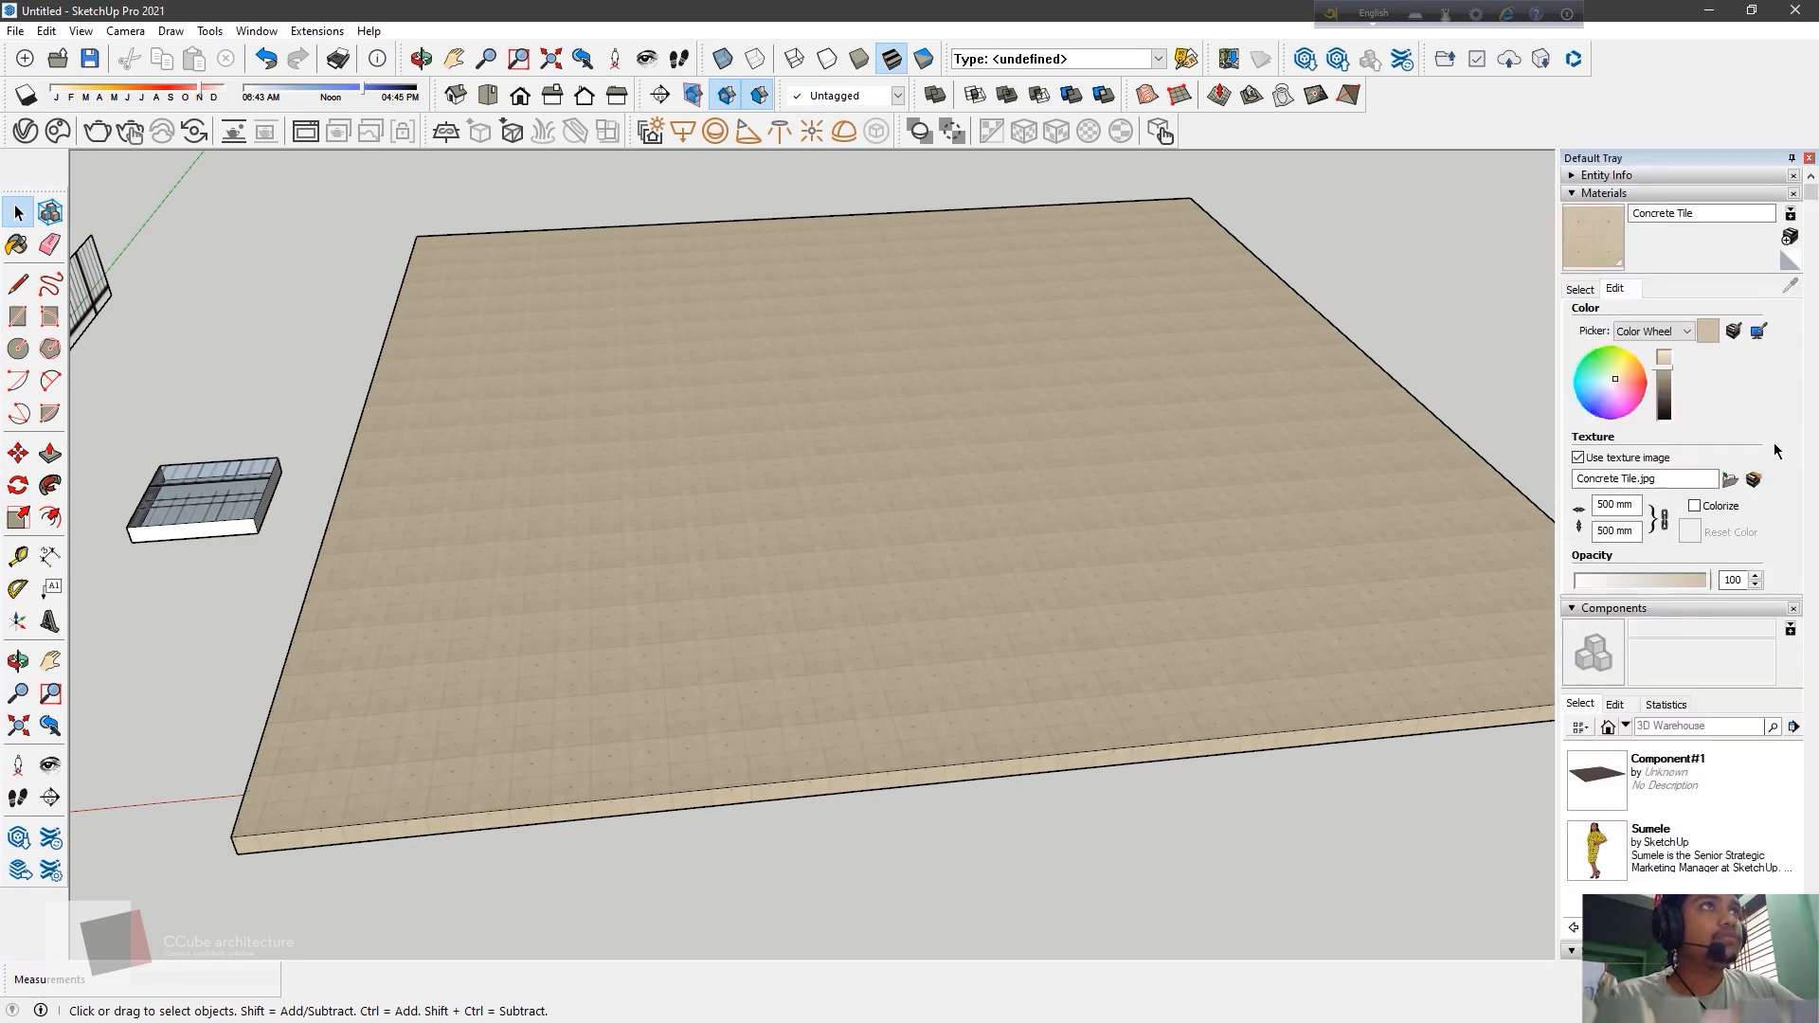
pyautogui.scroll(3, 1781, 436)
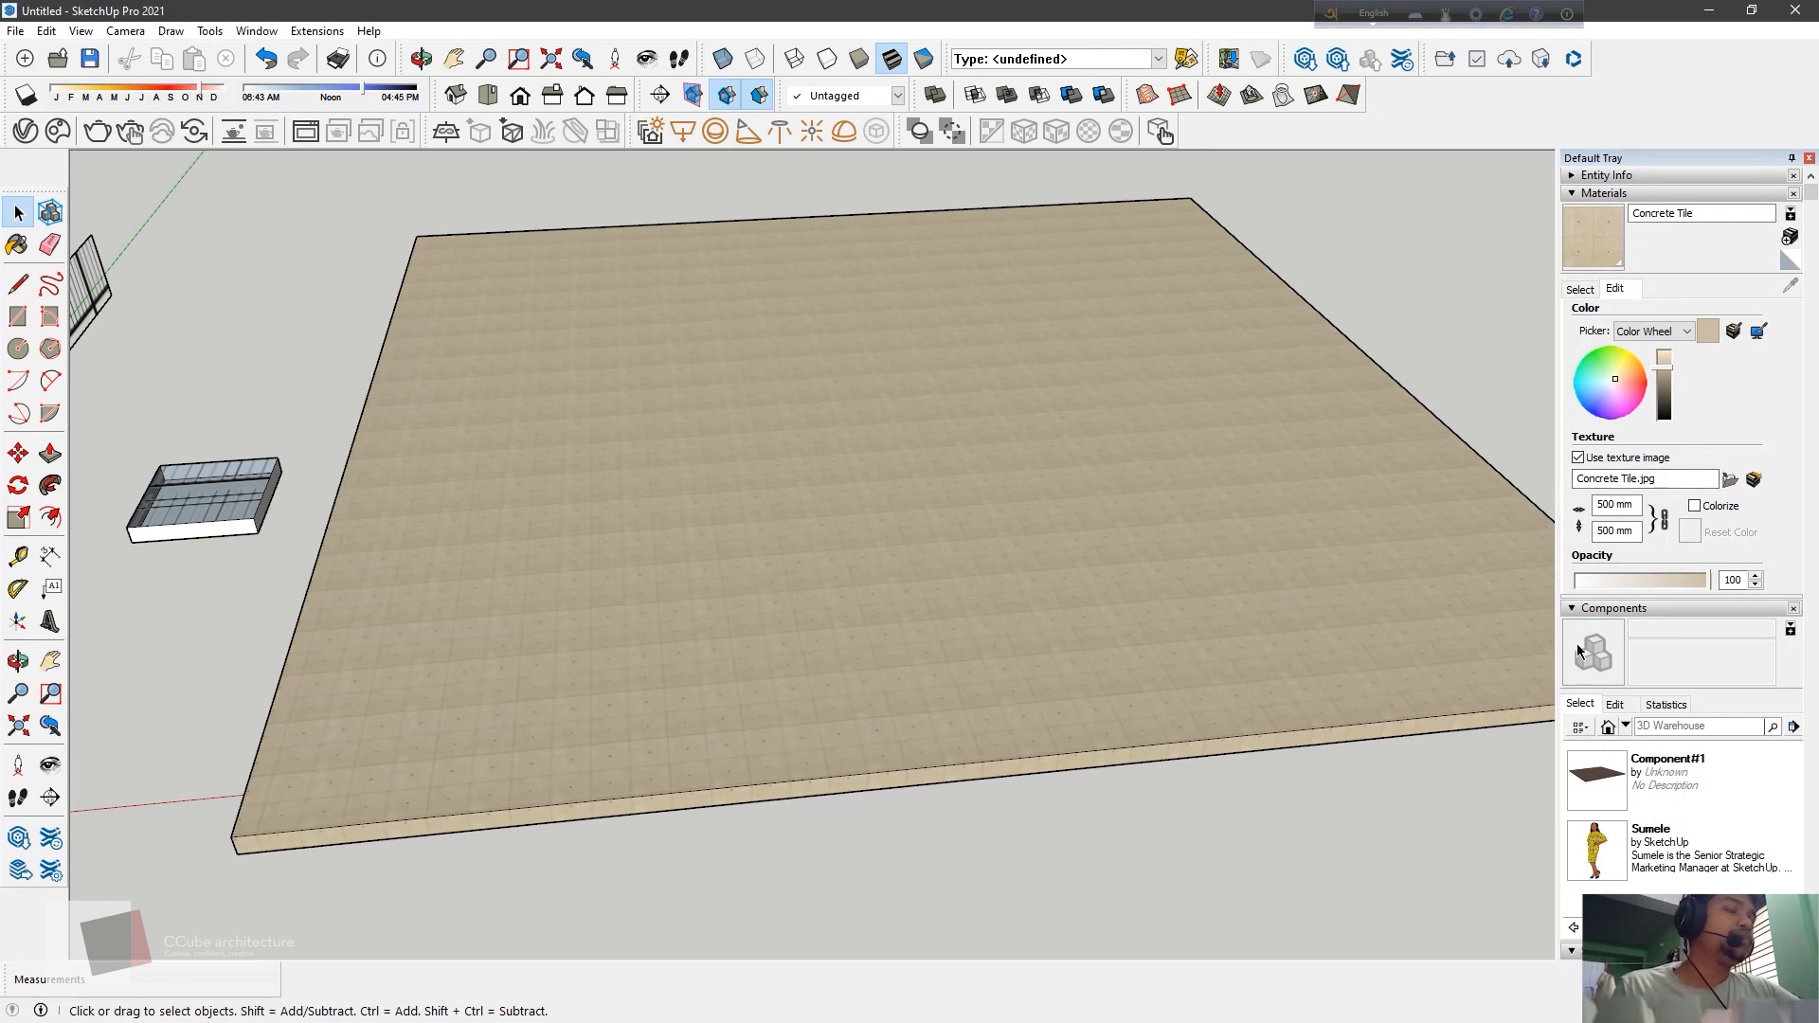
pyautogui.moveTo(552, 879)
pyautogui.mouseDown(button='middle')
pyautogui.moveTo(577, 865)
pyautogui.moveTo(563, 860)
pyautogui.mouseUp(button='middle')
pyautogui.scroll(2, 563, 860)
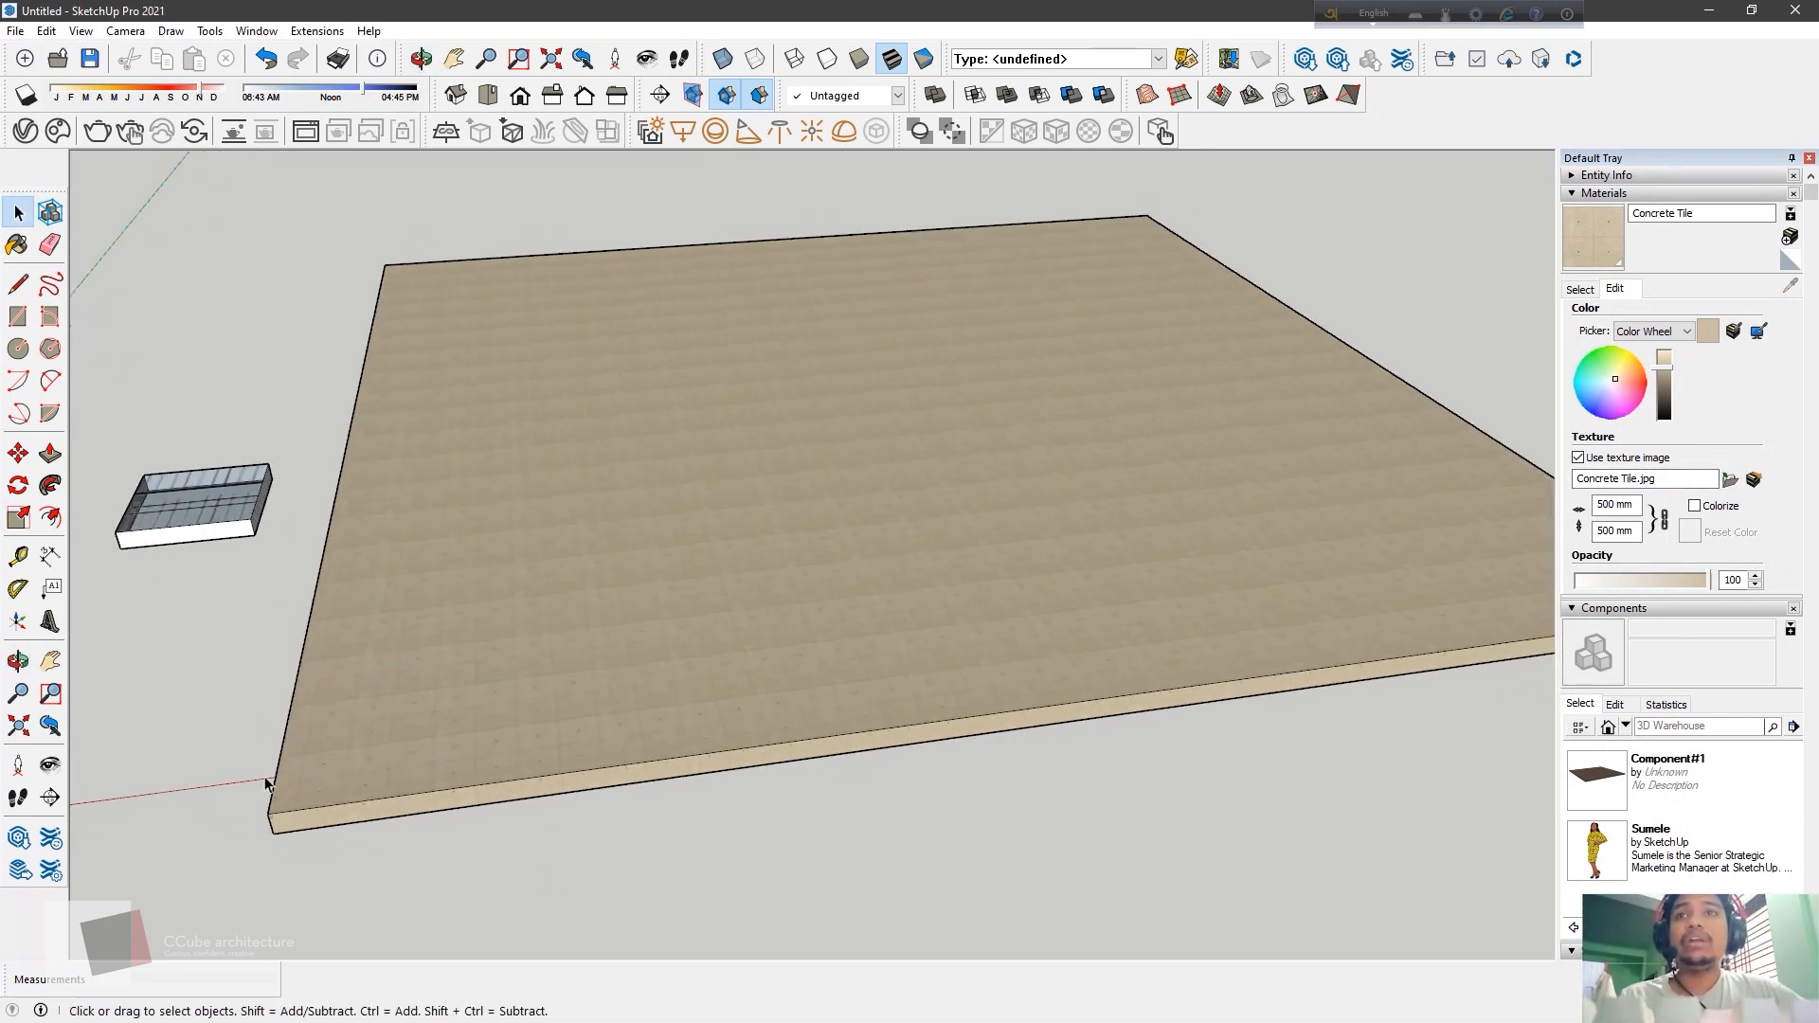
pyautogui.scroll(2, 268, 780)
pyautogui.scroll(3, 326, 837)
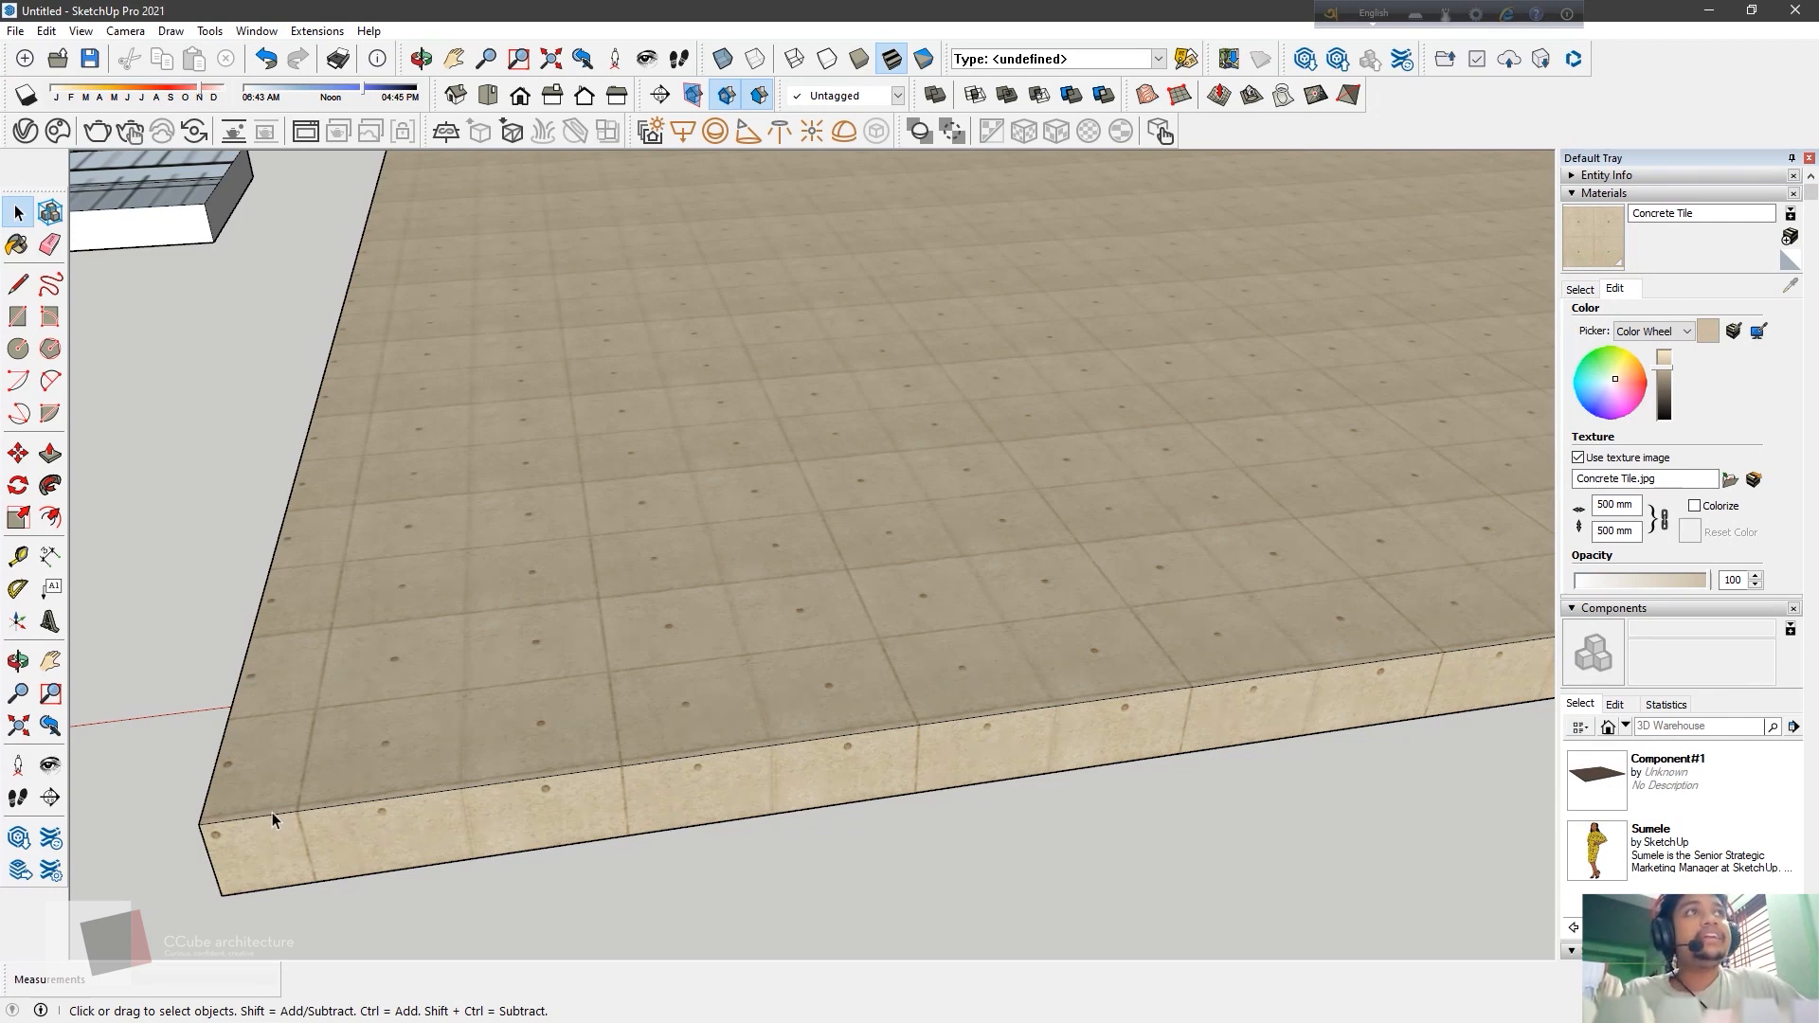
pyautogui.scroll(-5, 273, 811)
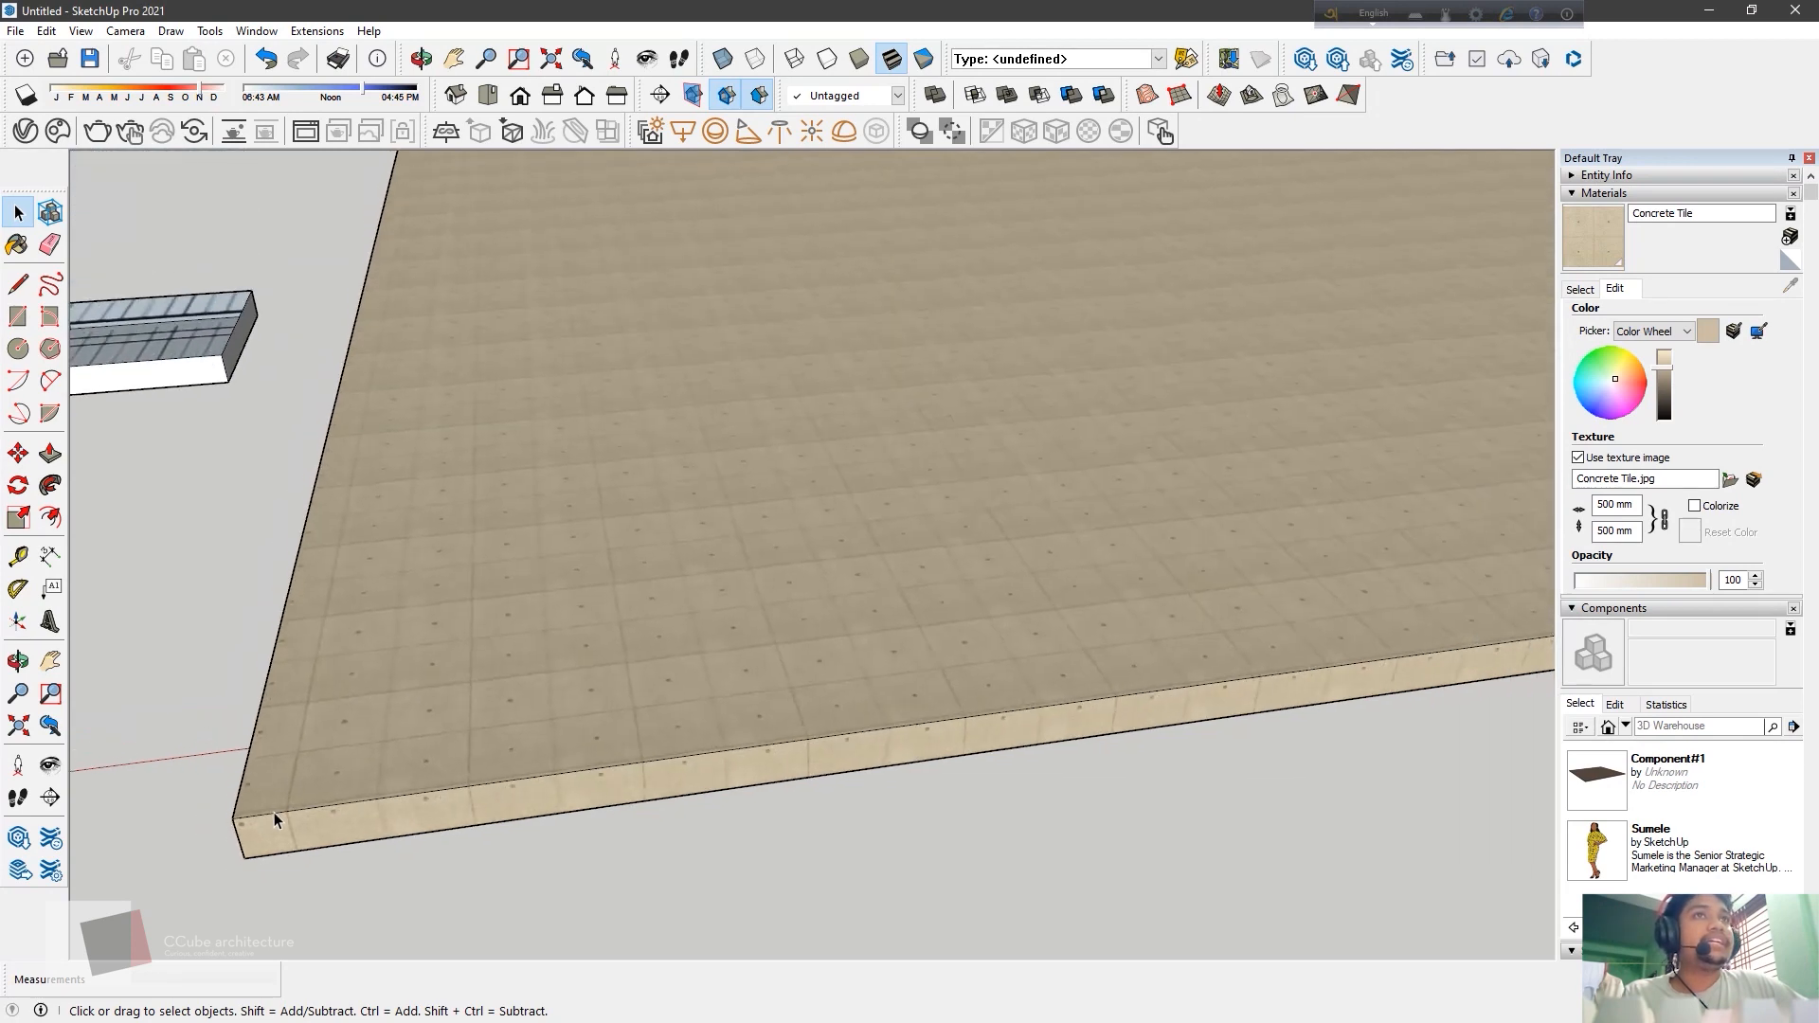
pyautogui.moveTo(275, 813); pyautogui.dragTo(356, 794, button='middle')
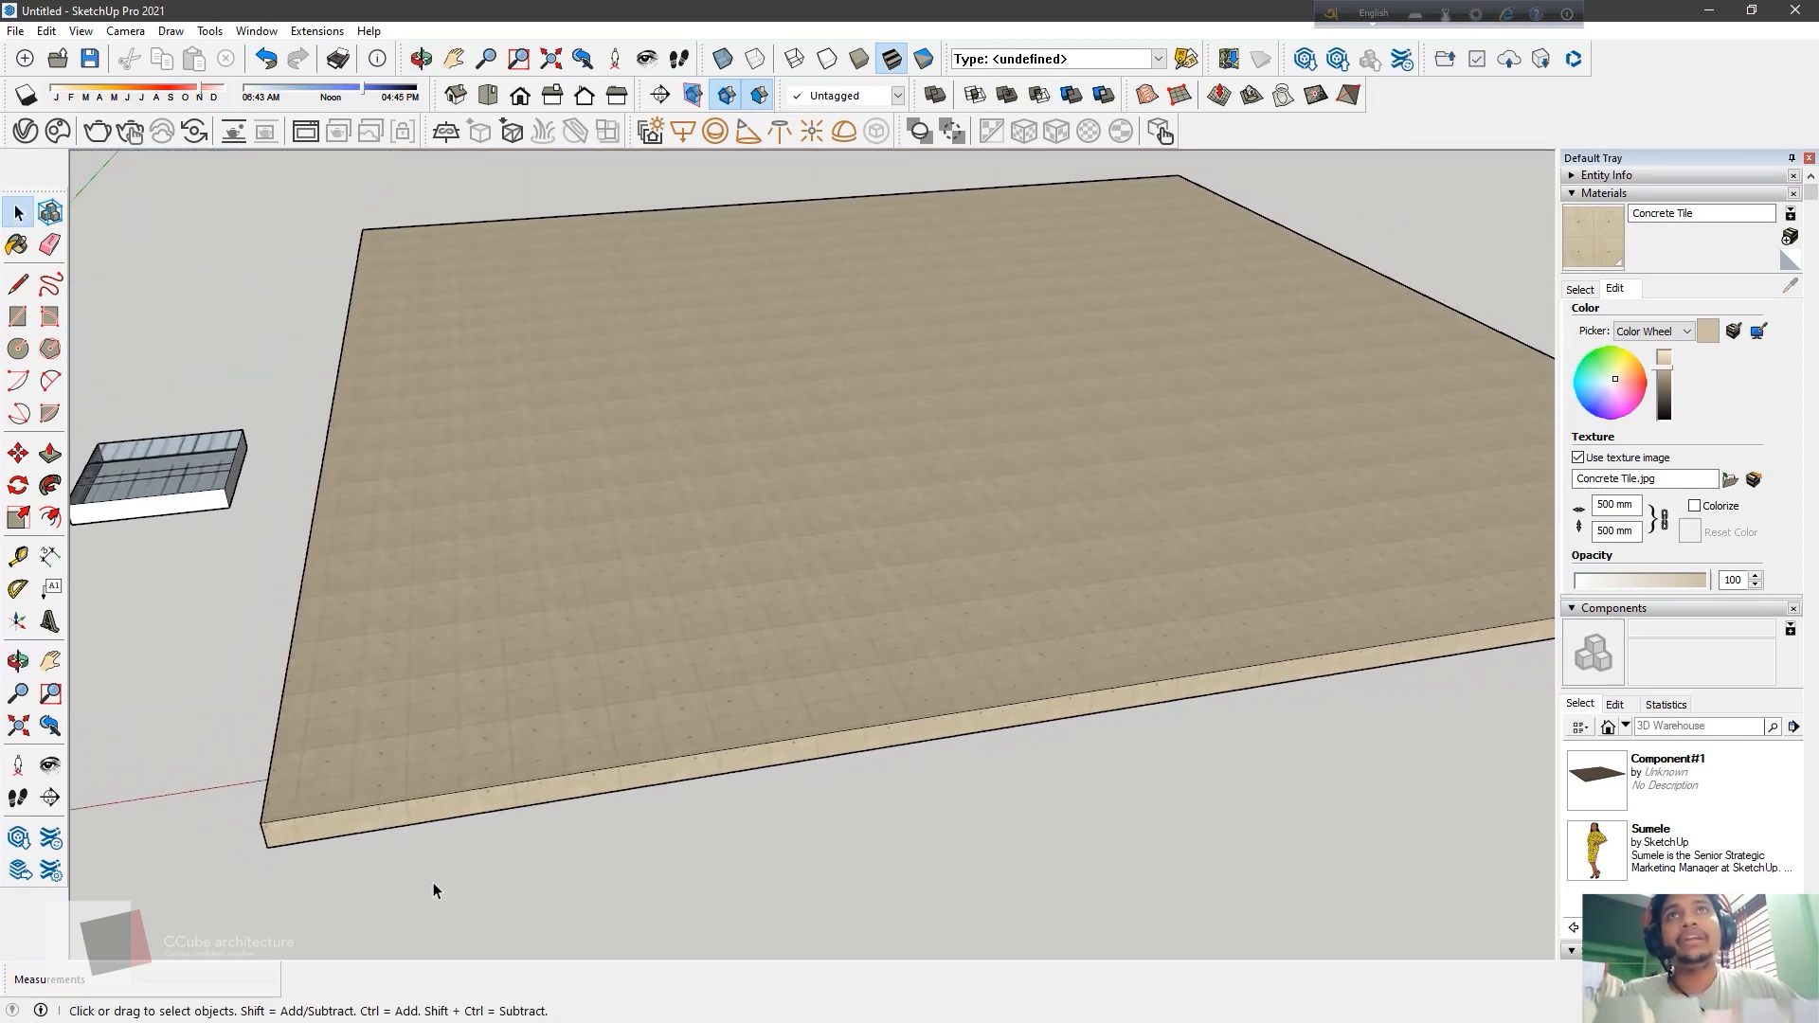
# Start positioning the Concrete Tile texture on the slab's top face and shift it slightly with the move pin
pyautogui.click(672, 474)
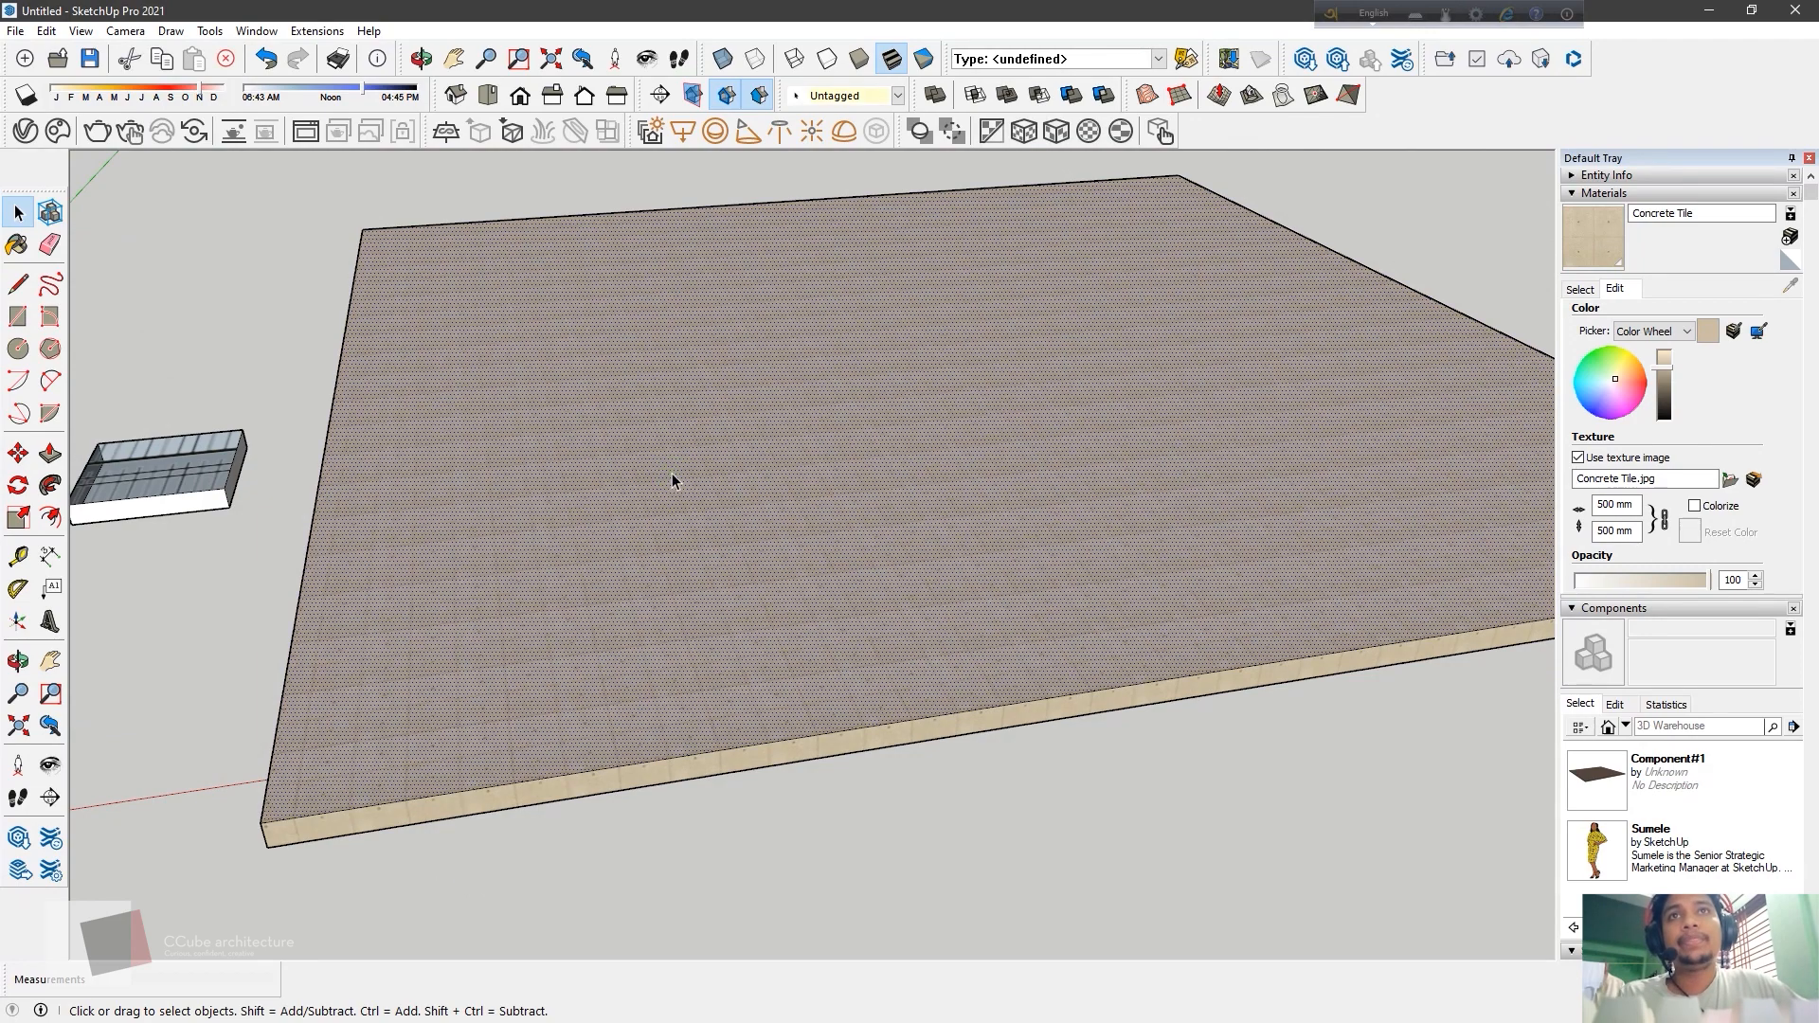
pyautogui.rightClick(682, 423)
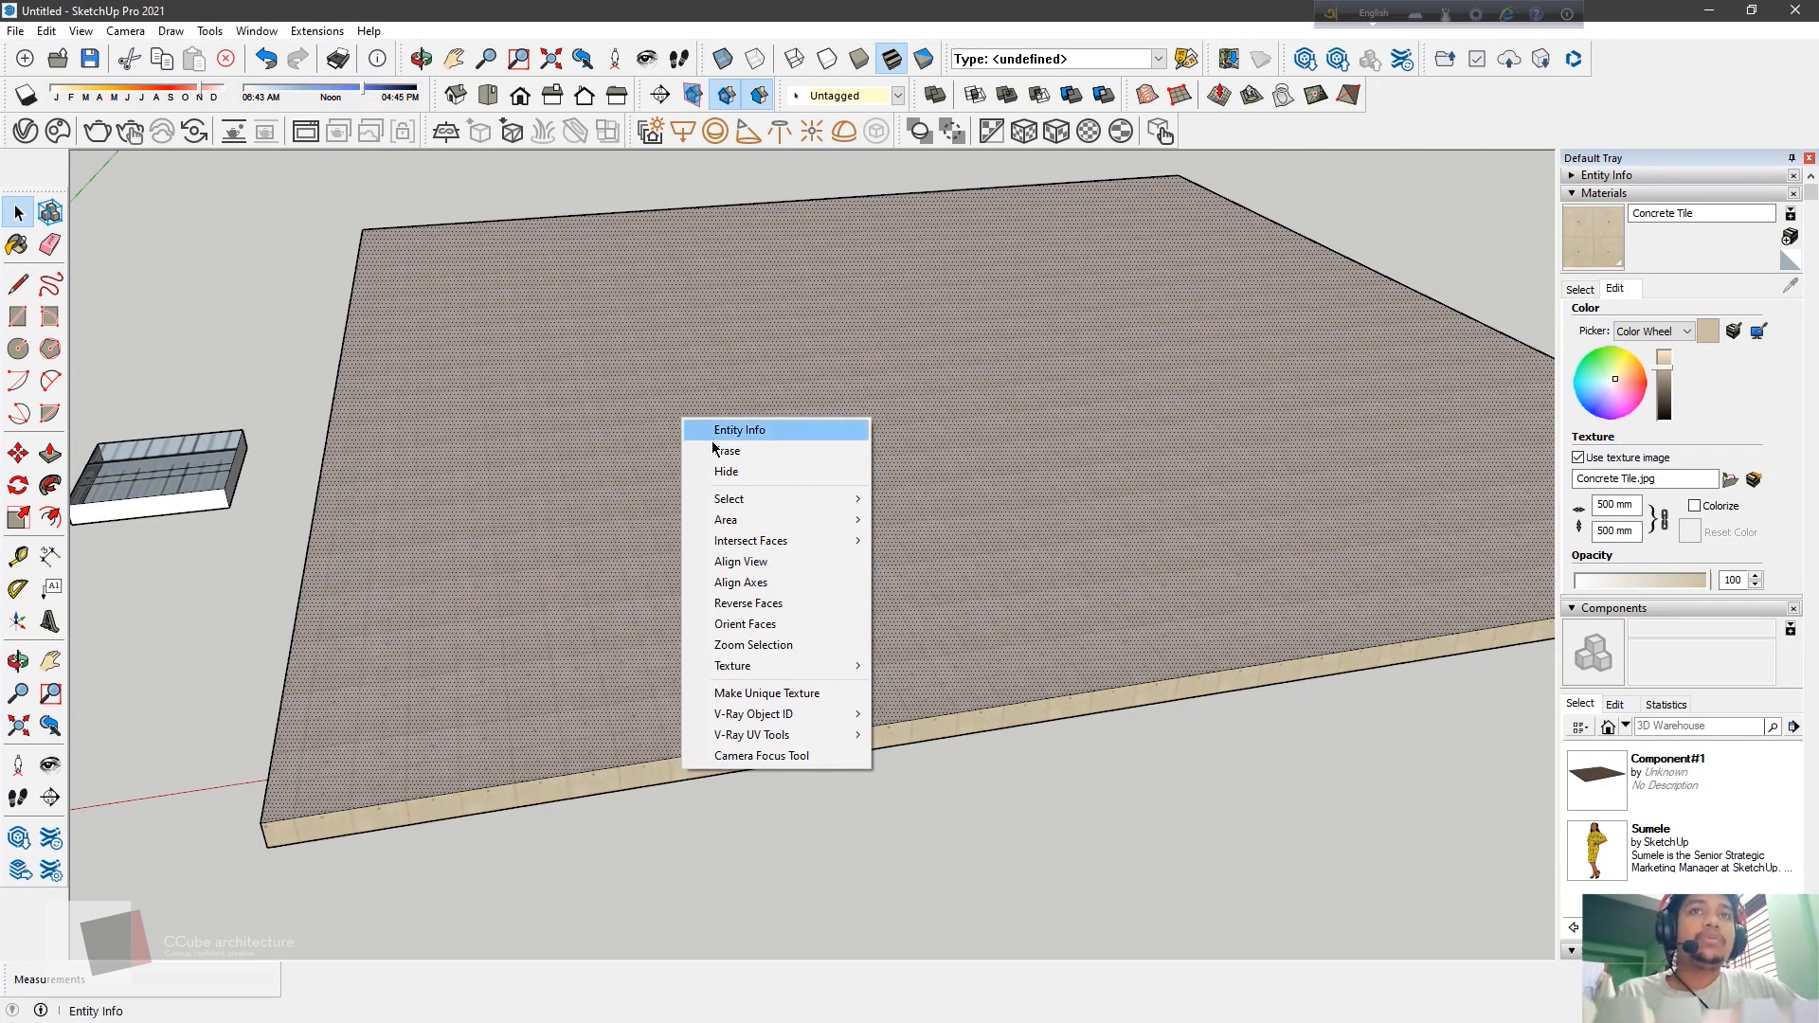
pyautogui.moveTo(803, 676)
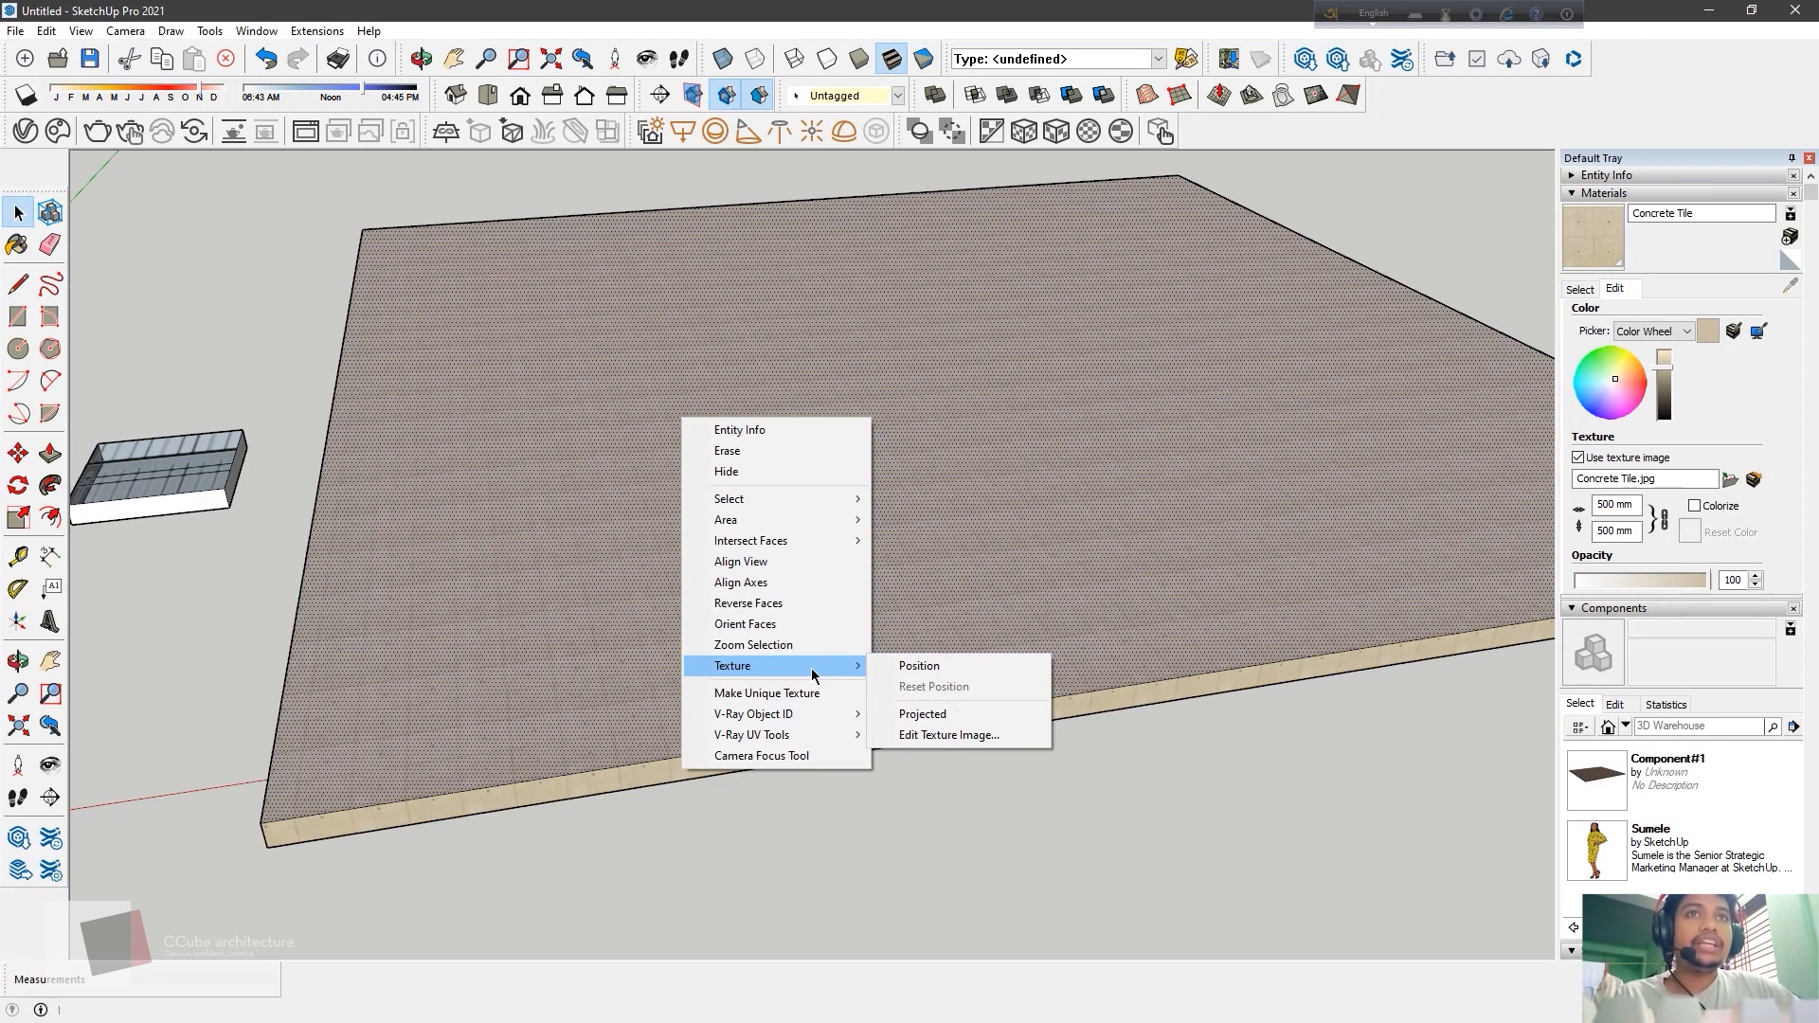
pyautogui.click(900, 666)
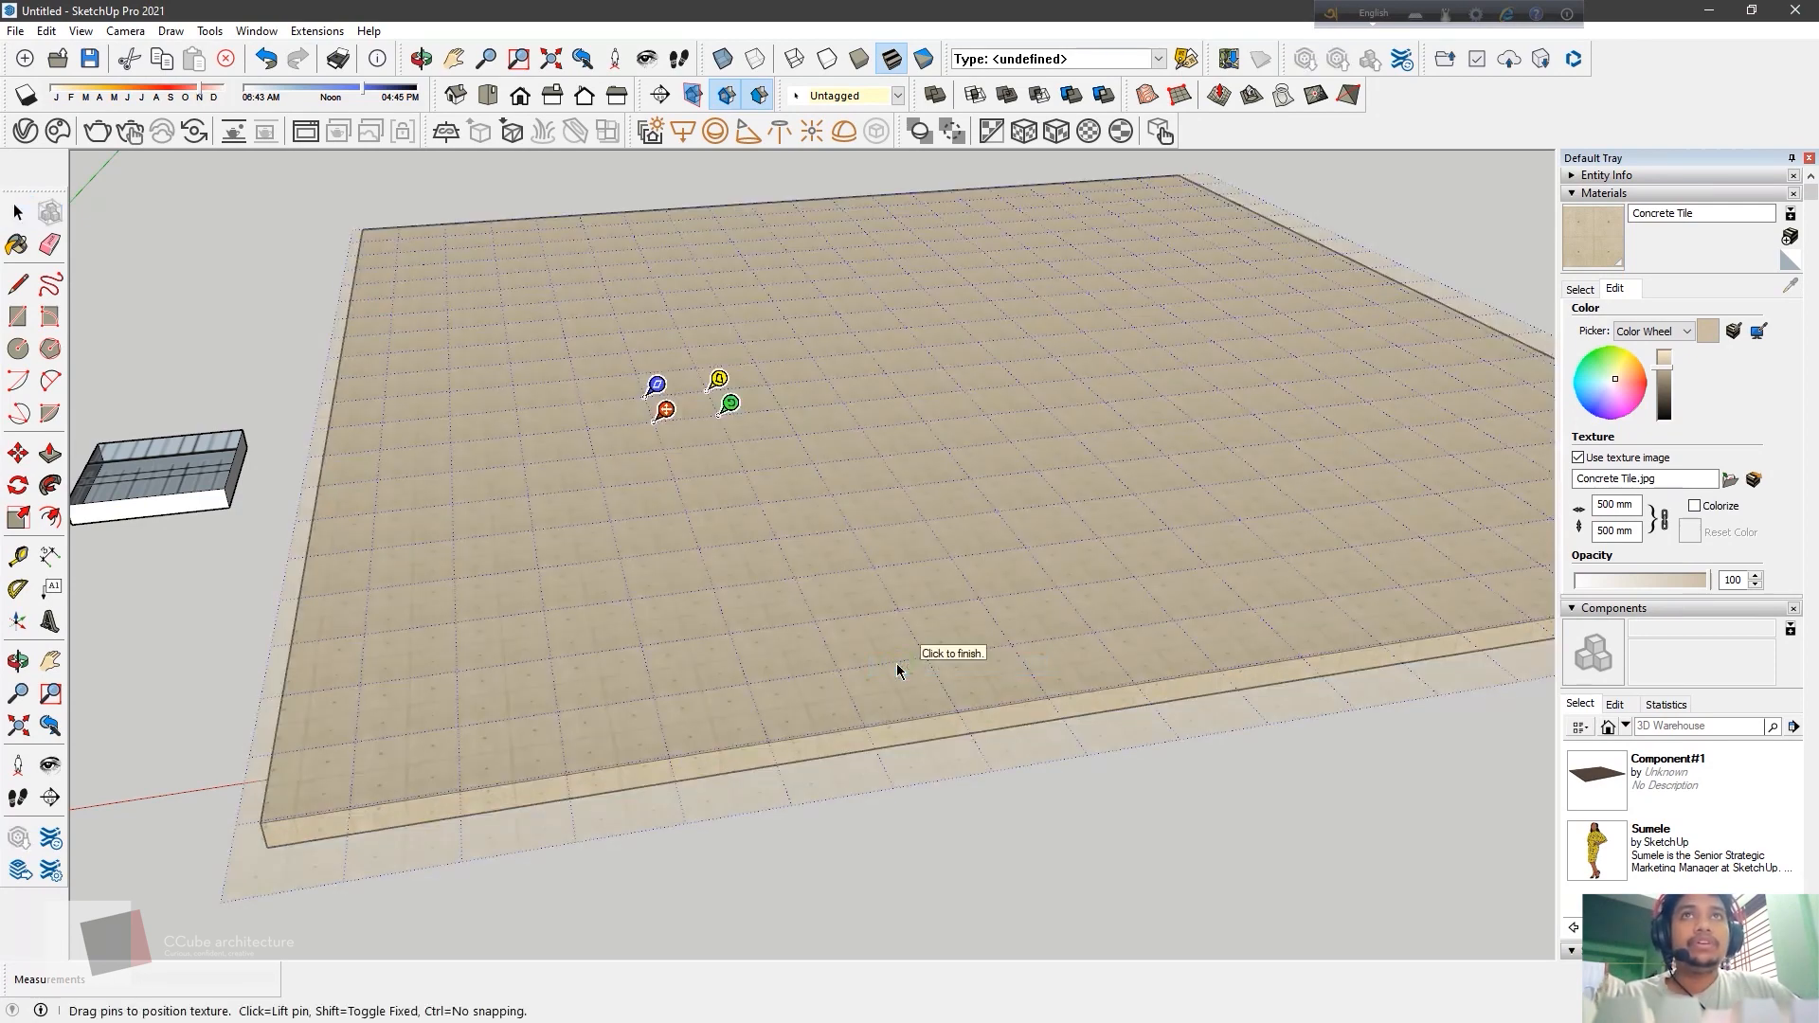
pyautogui.scroll(2, 365, 576)
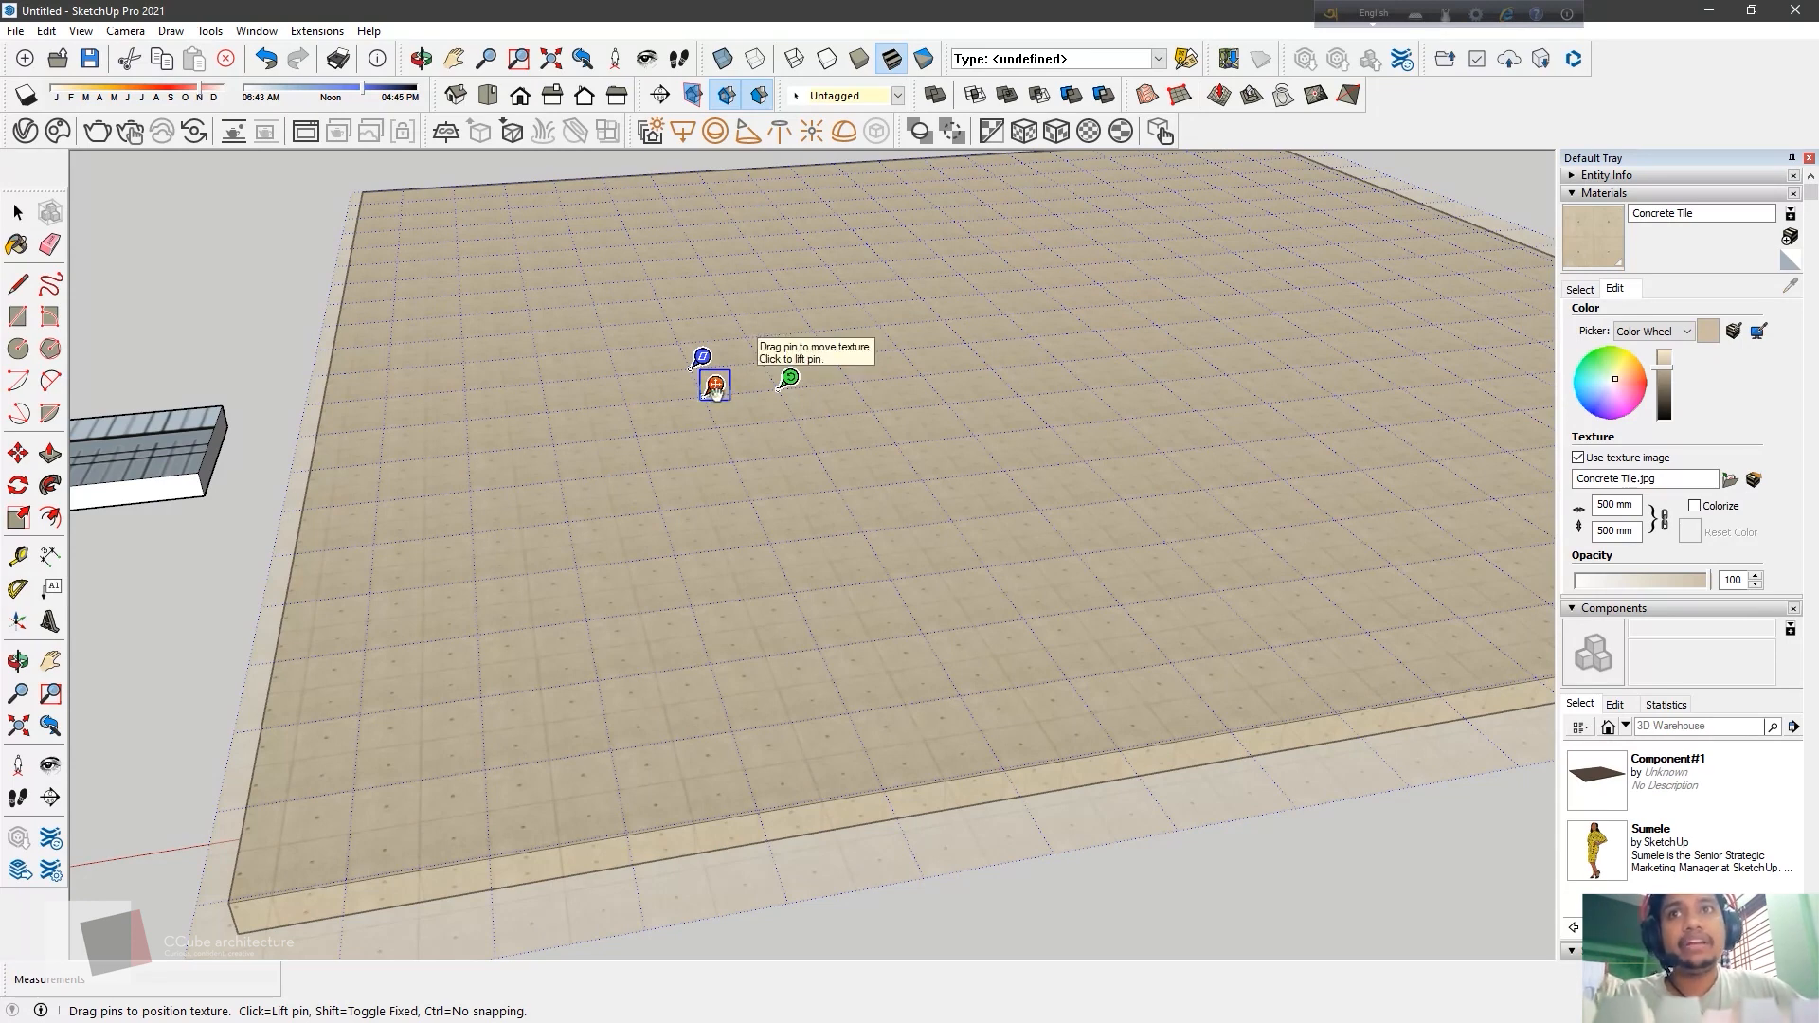
pyautogui.moveTo(714, 390); pyautogui.dragTo(729, 392)
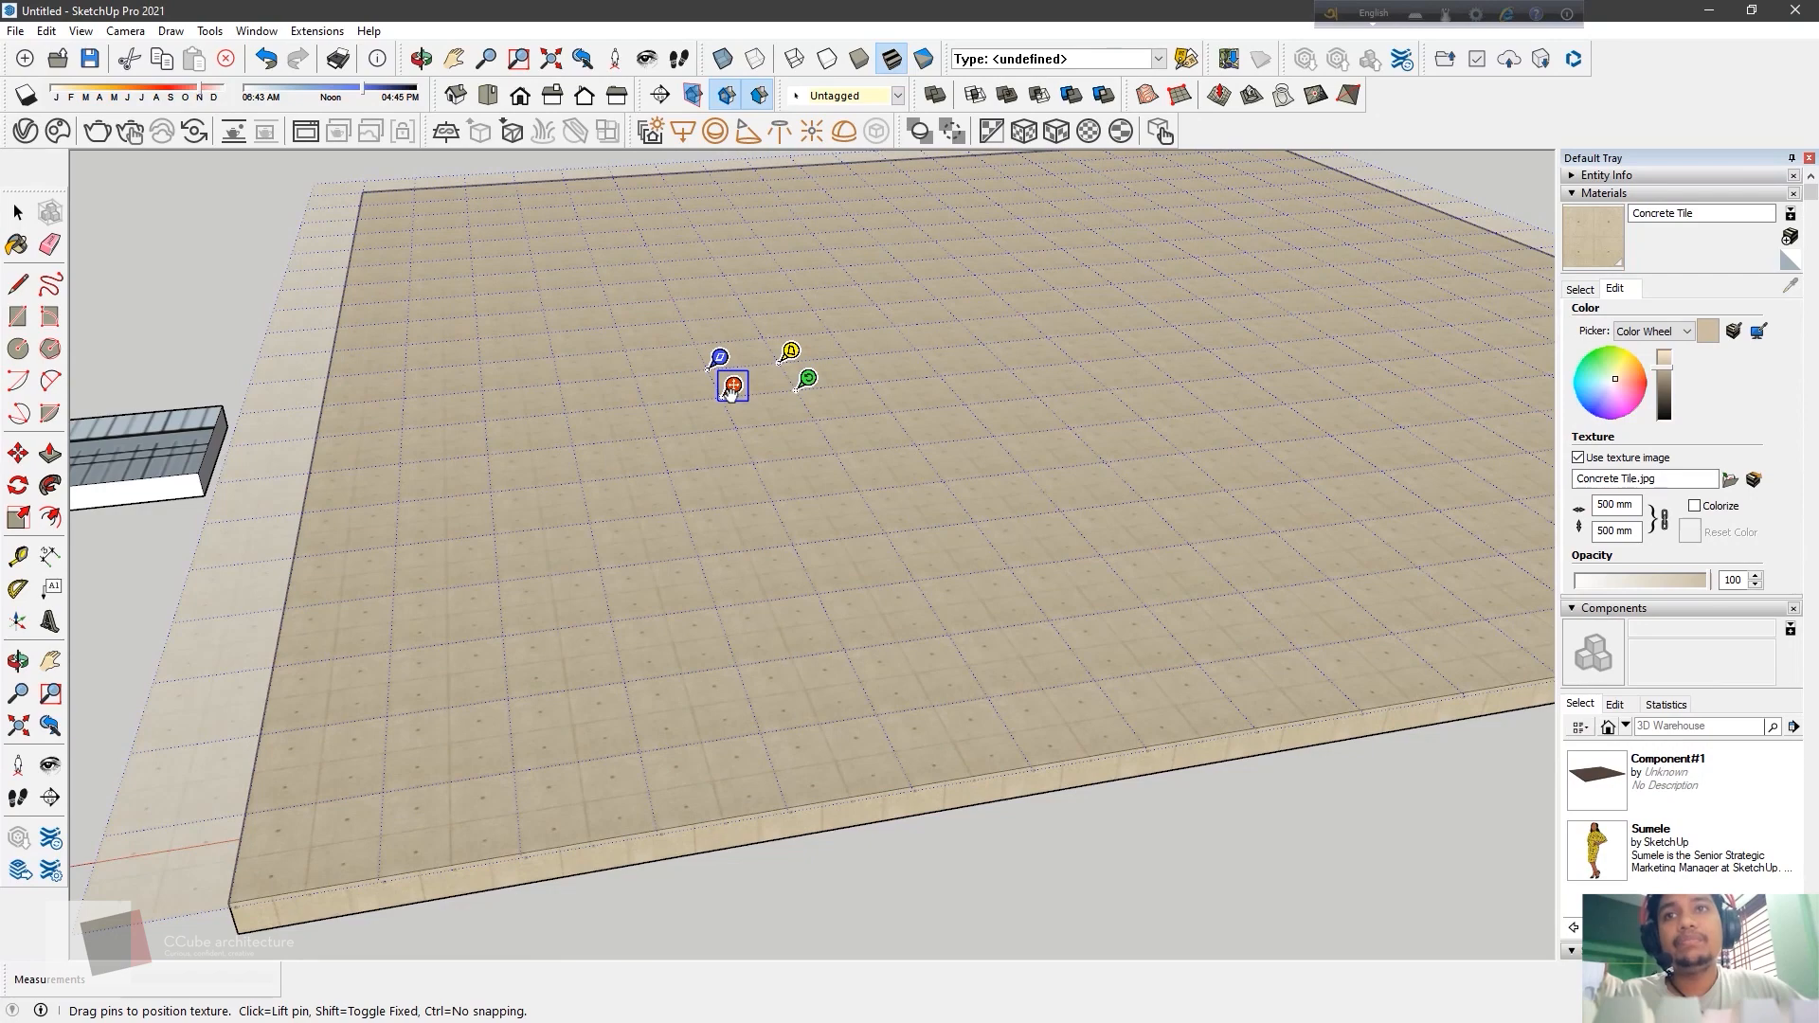
pyautogui.moveTo(730, 392); pyautogui.dragTo(730, 389)
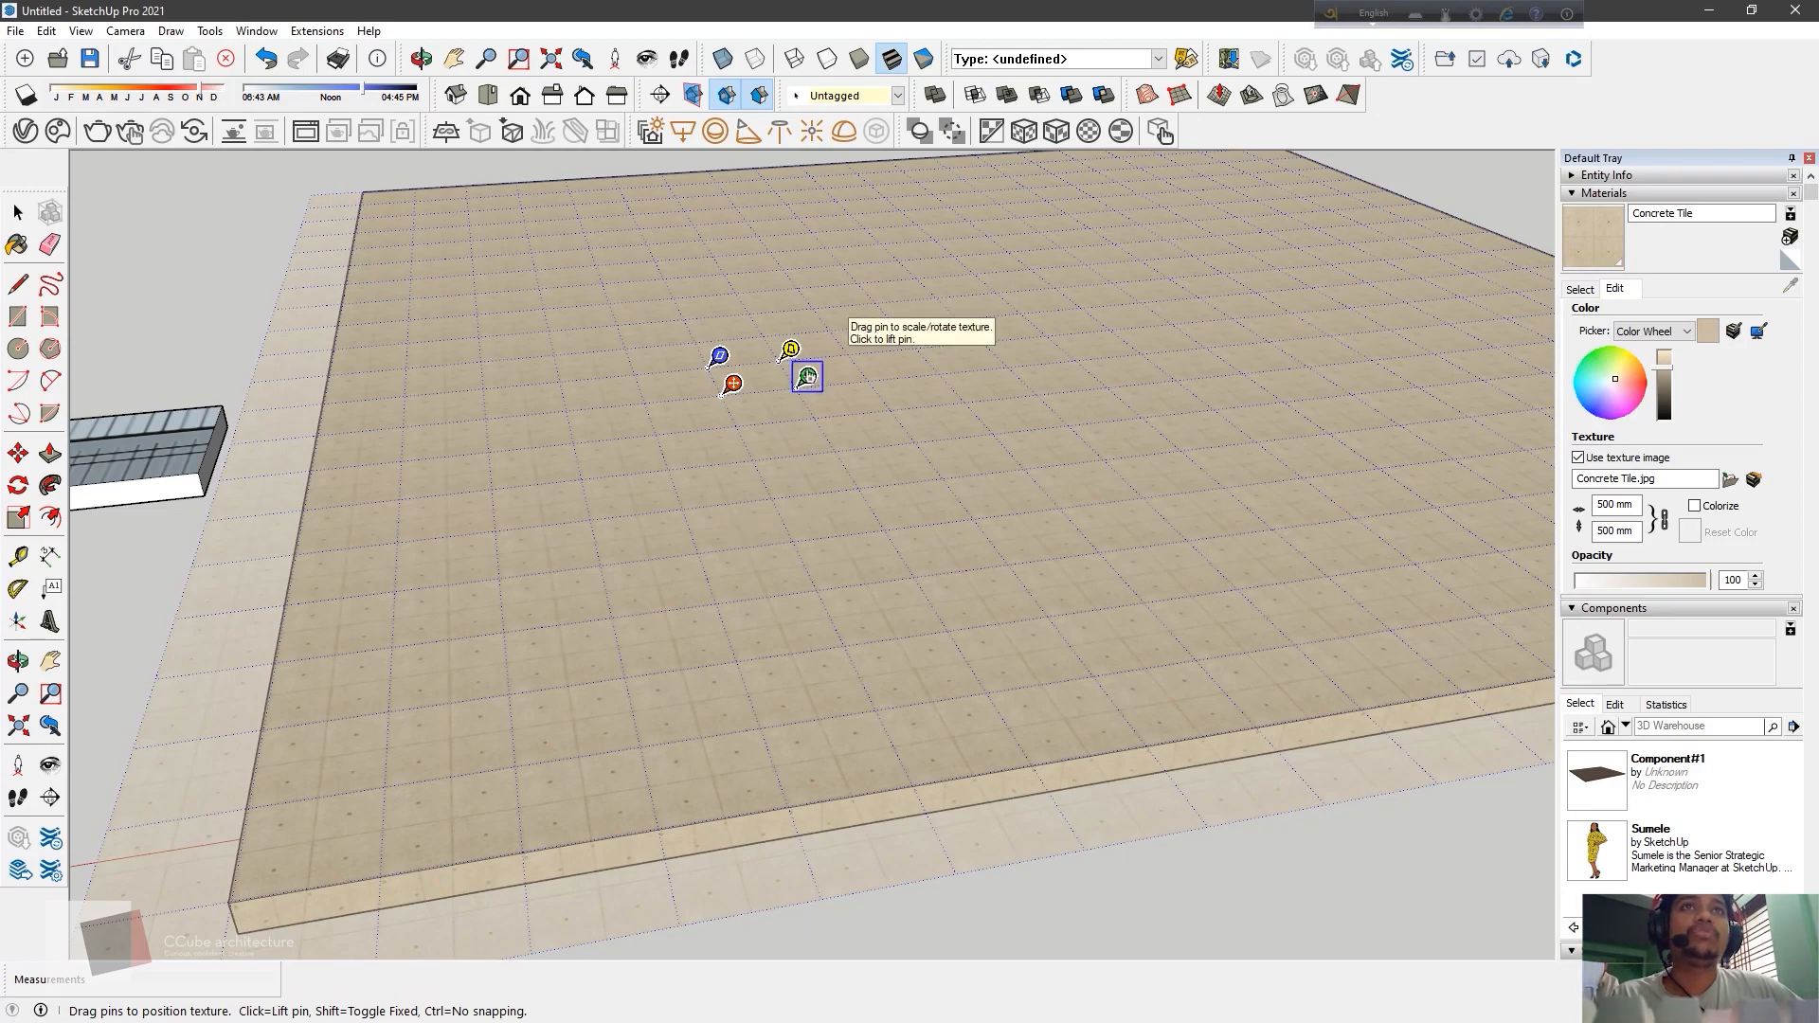
# Rotate the top face's texture about half a turn around its red pin and distort it with the yellow pin
pyautogui.moveTo(807, 377); pyautogui.dragTo(656, 392)
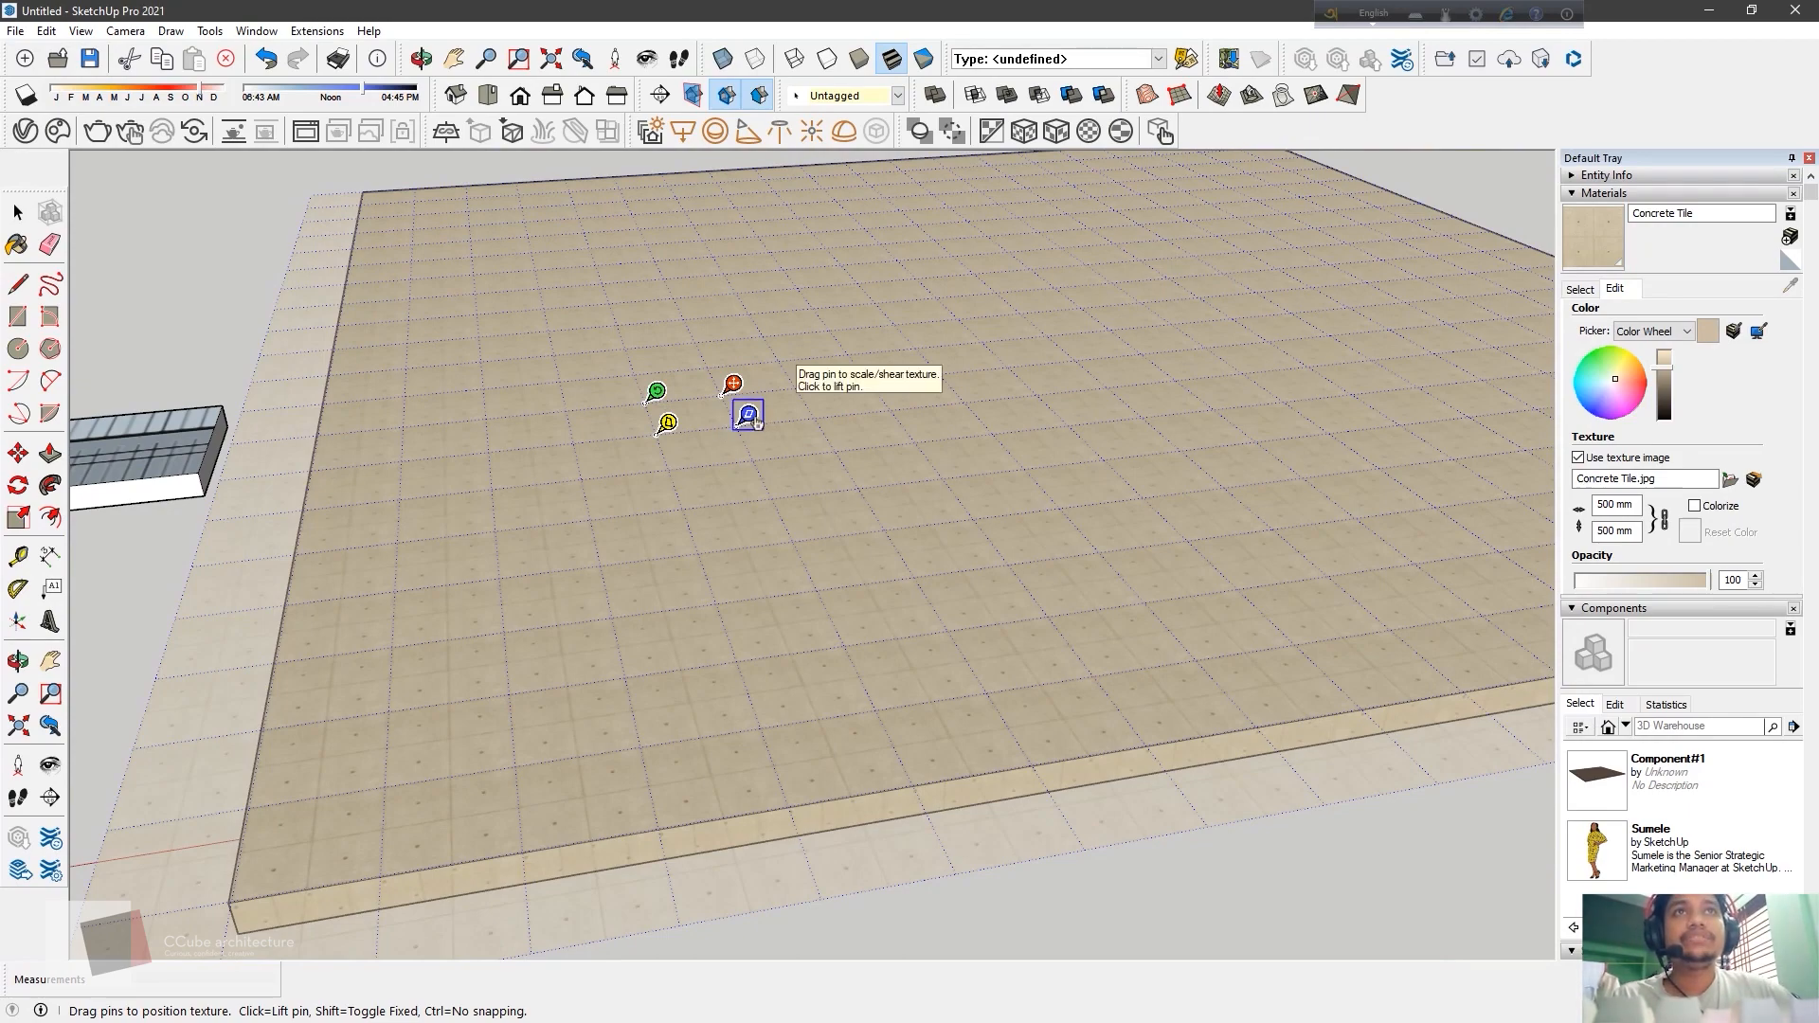
pyautogui.moveTo(754, 421)
pyautogui.mouseDown()
pyautogui.moveTo(861, 412)
pyautogui.moveTo(749, 416)
pyautogui.mouseUp()
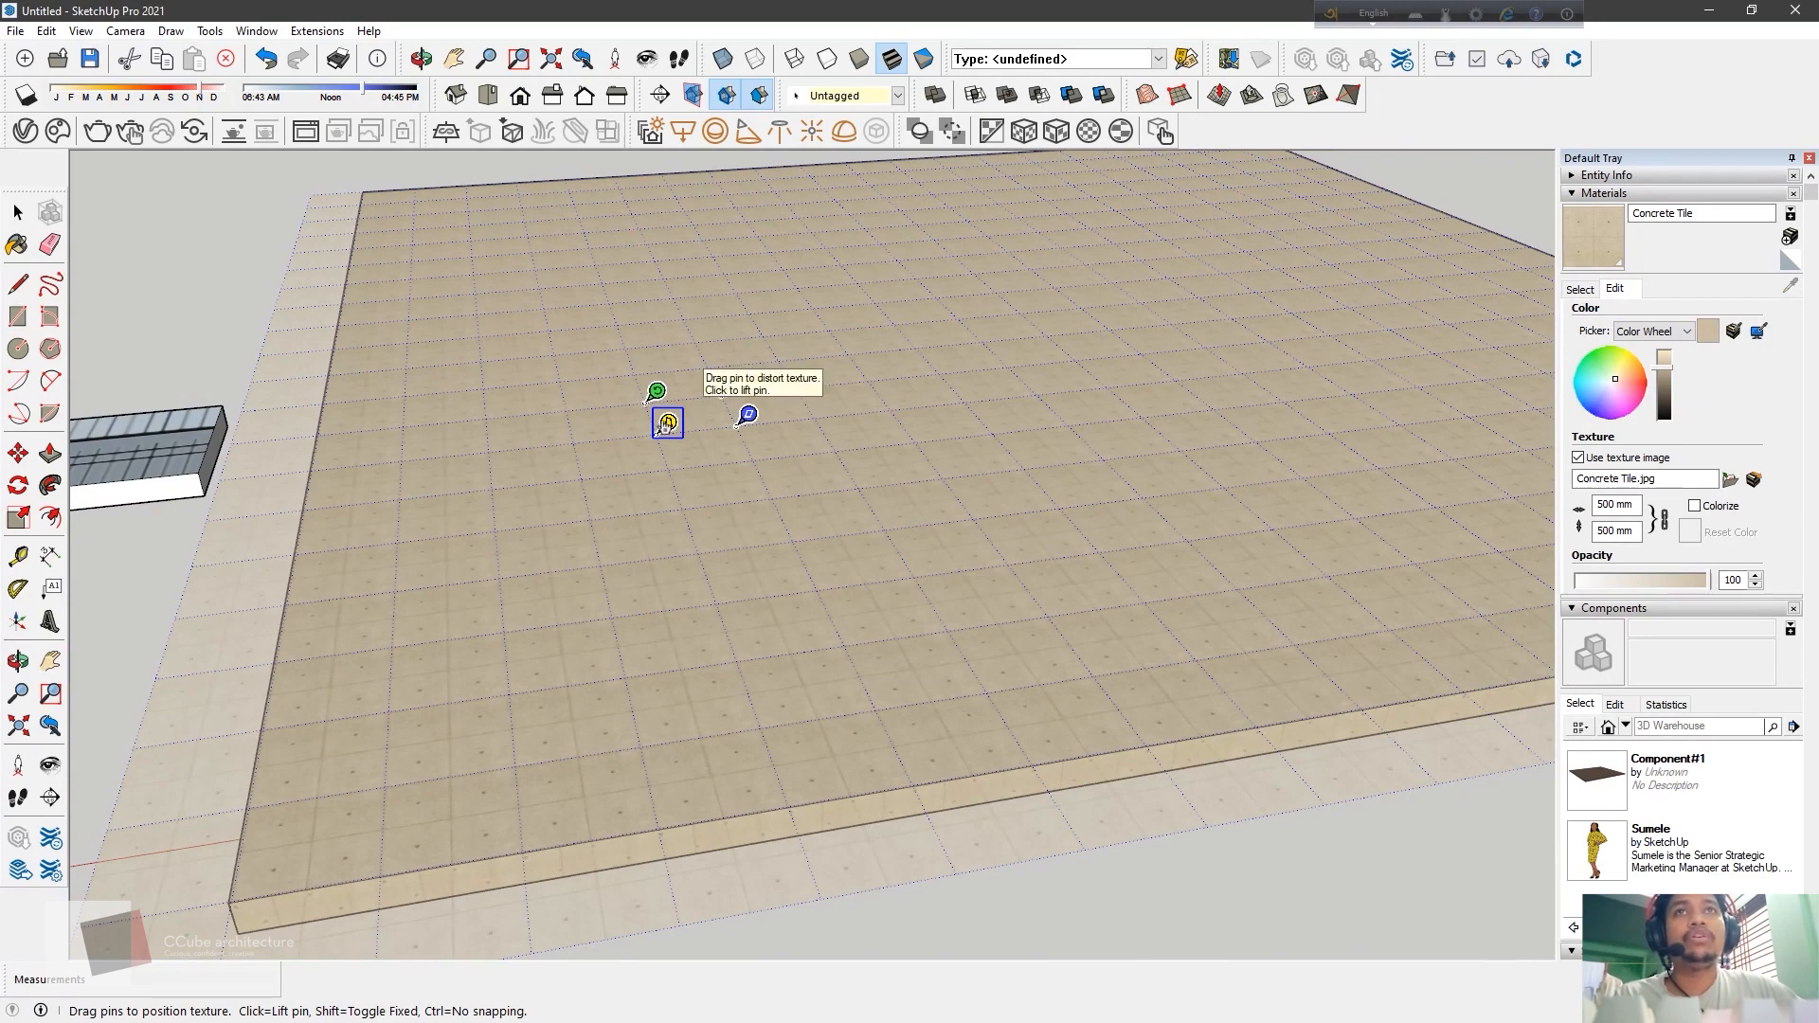
pyautogui.moveTo(667, 423); pyautogui.dragTo(663, 439)
pyautogui.scroll(8, 1071, 682)
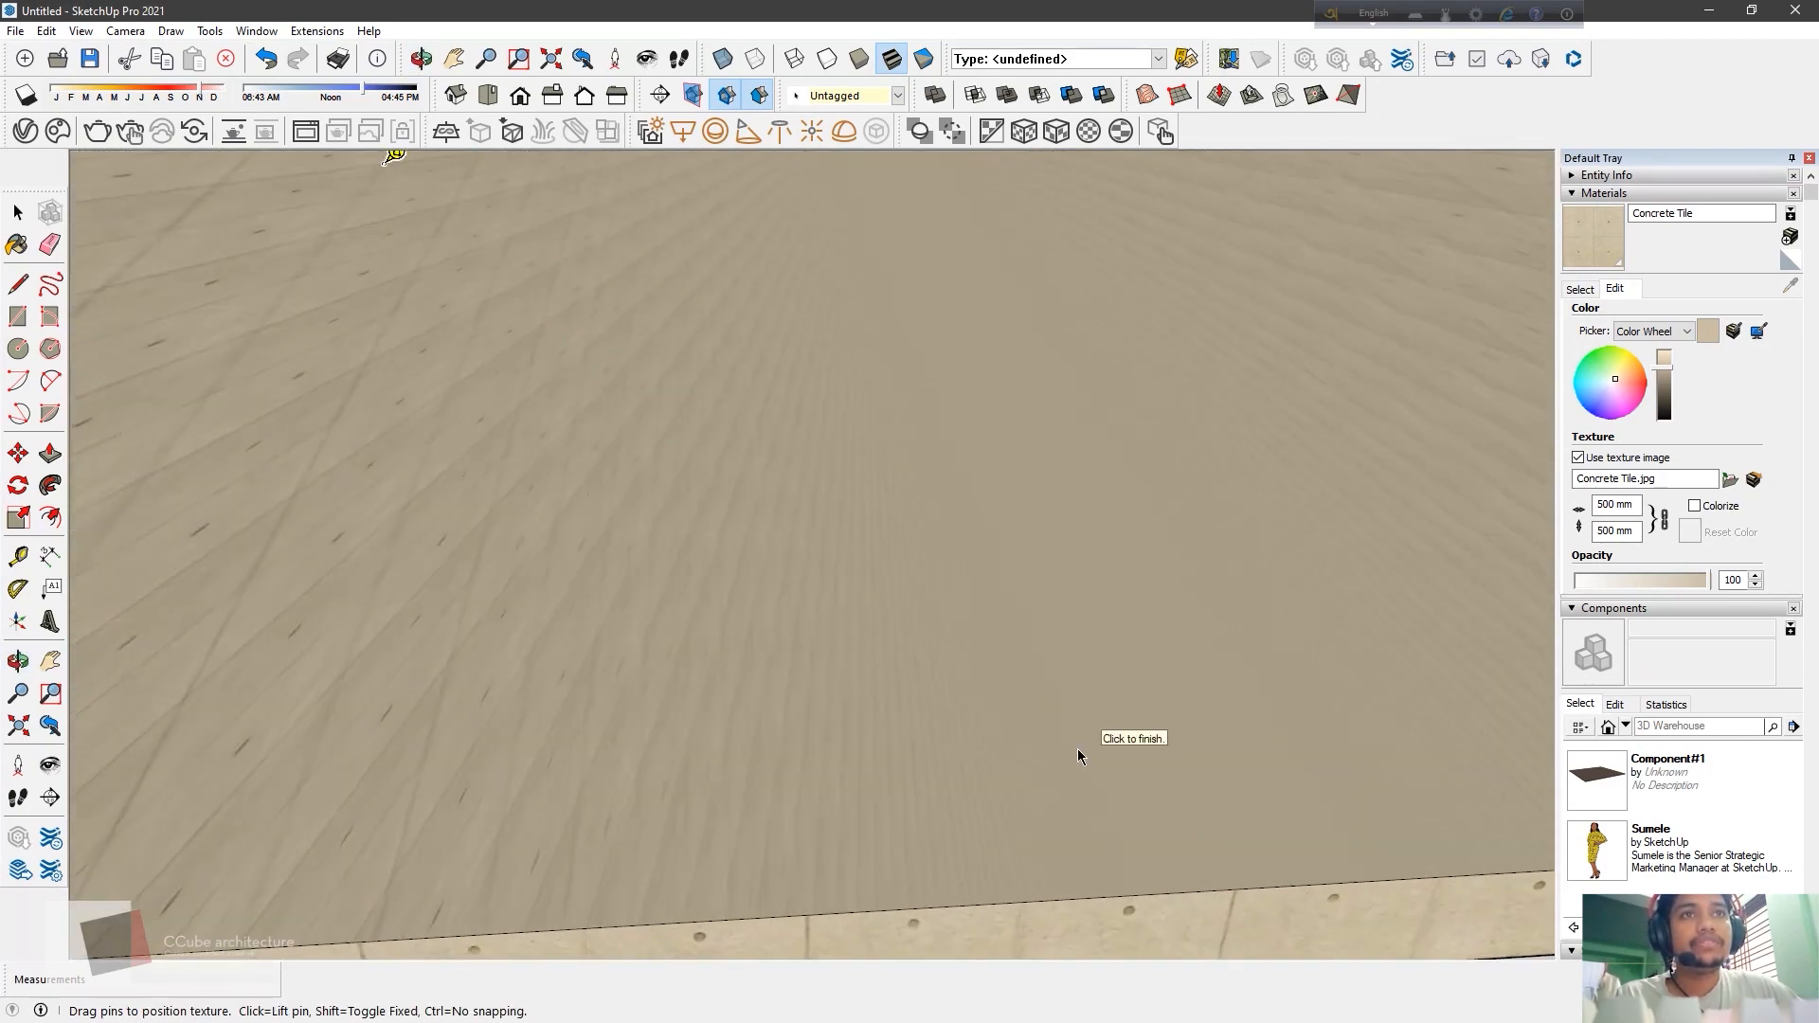
pyautogui.scroll(-5, 1078, 755)
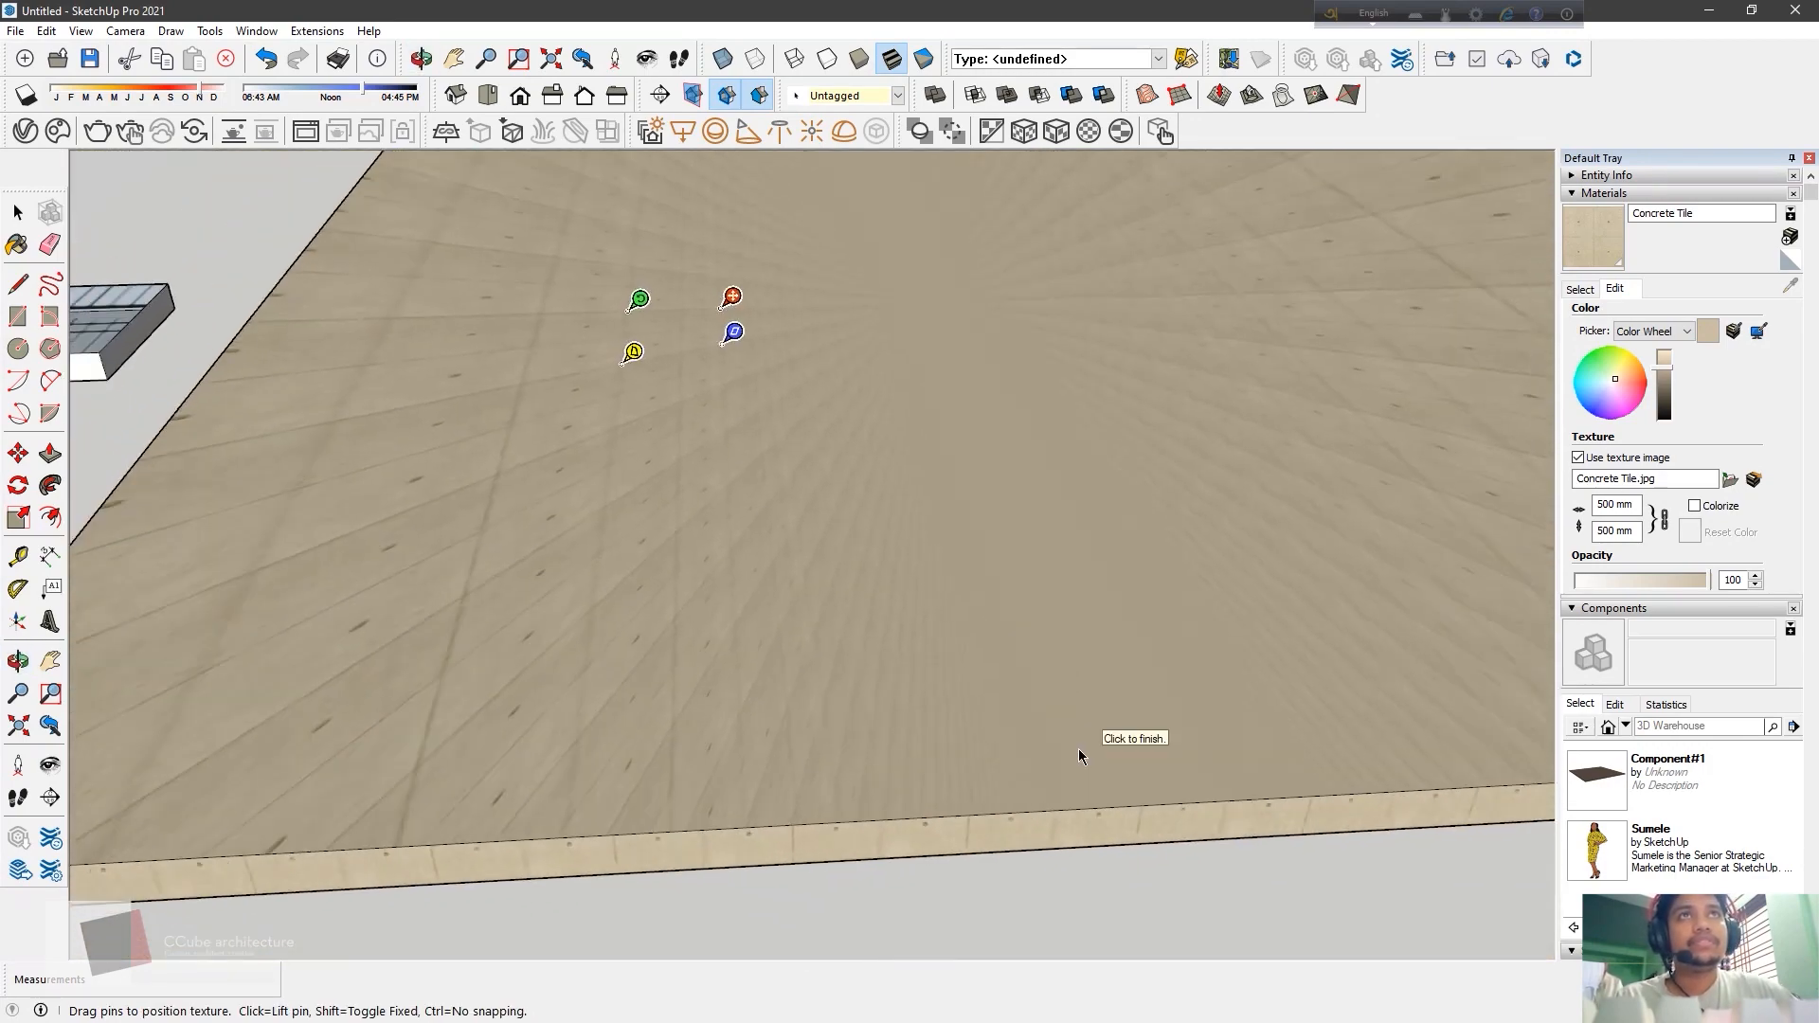
pyautogui.scroll(-3, 1078, 754)
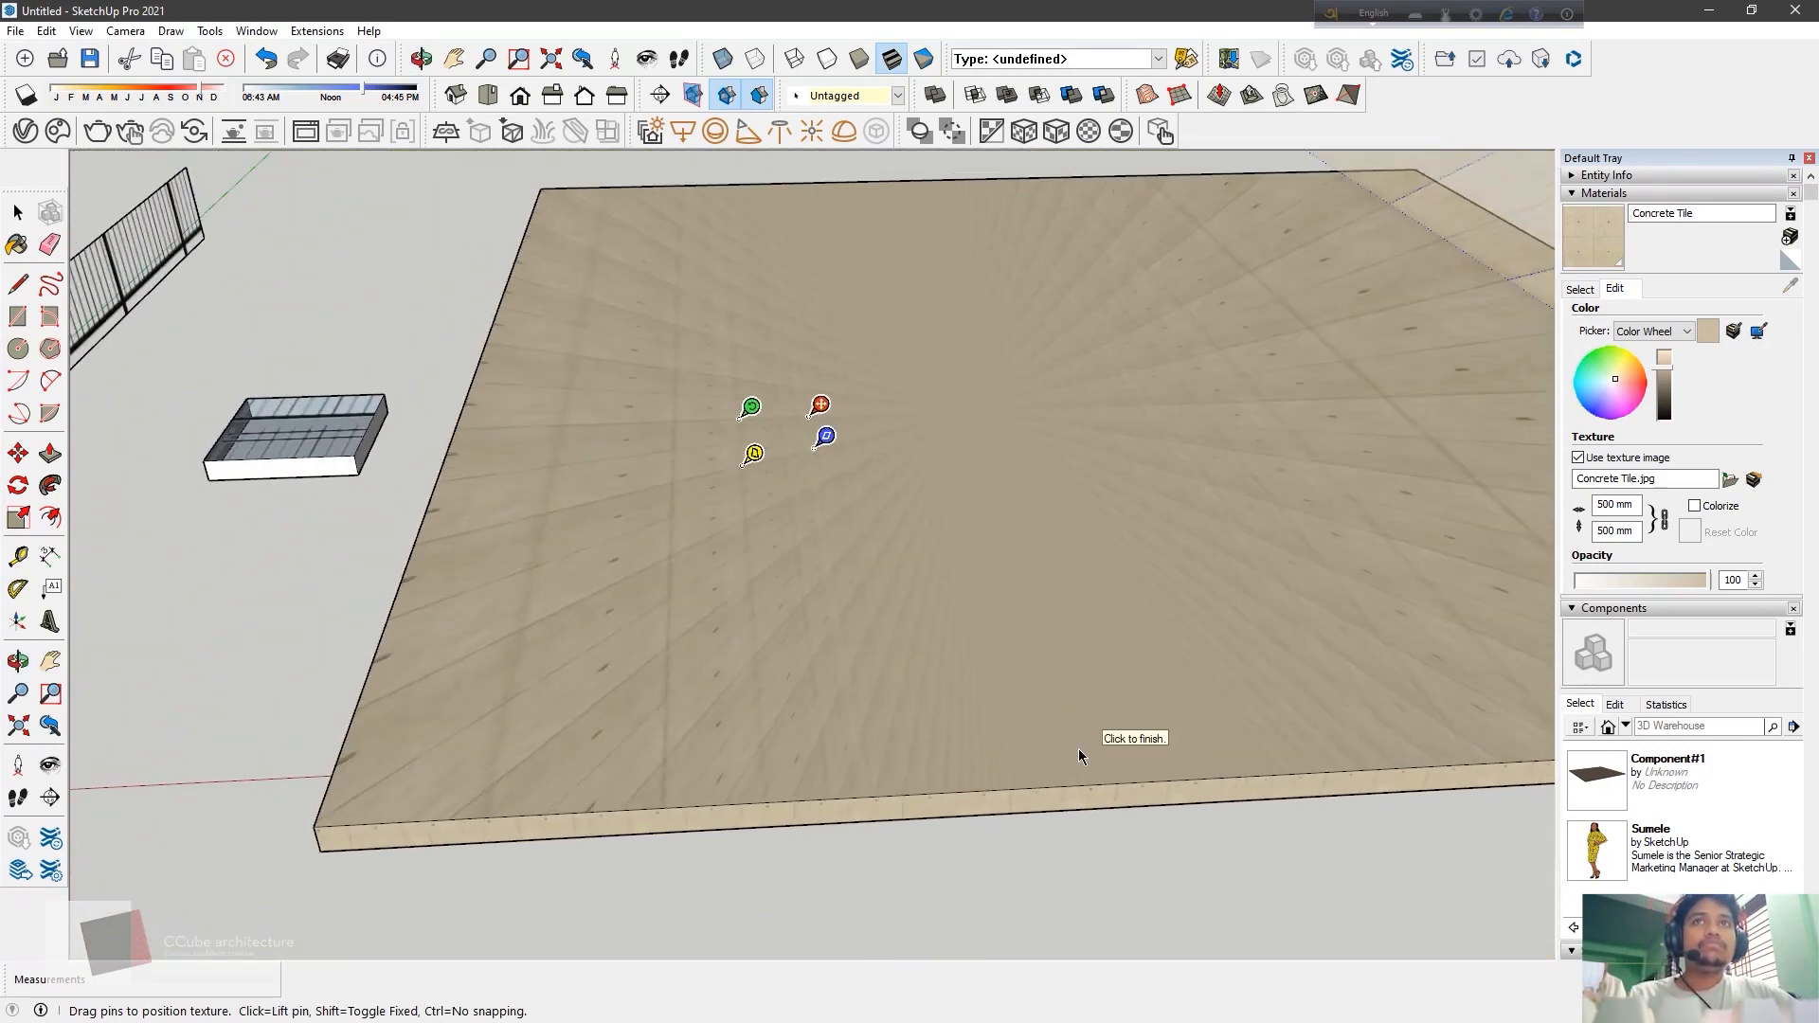
# Undo the texture distortion on the top face and set the Concrete Tile texture size to 1000 mm
pyautogui.click(1078, 755)
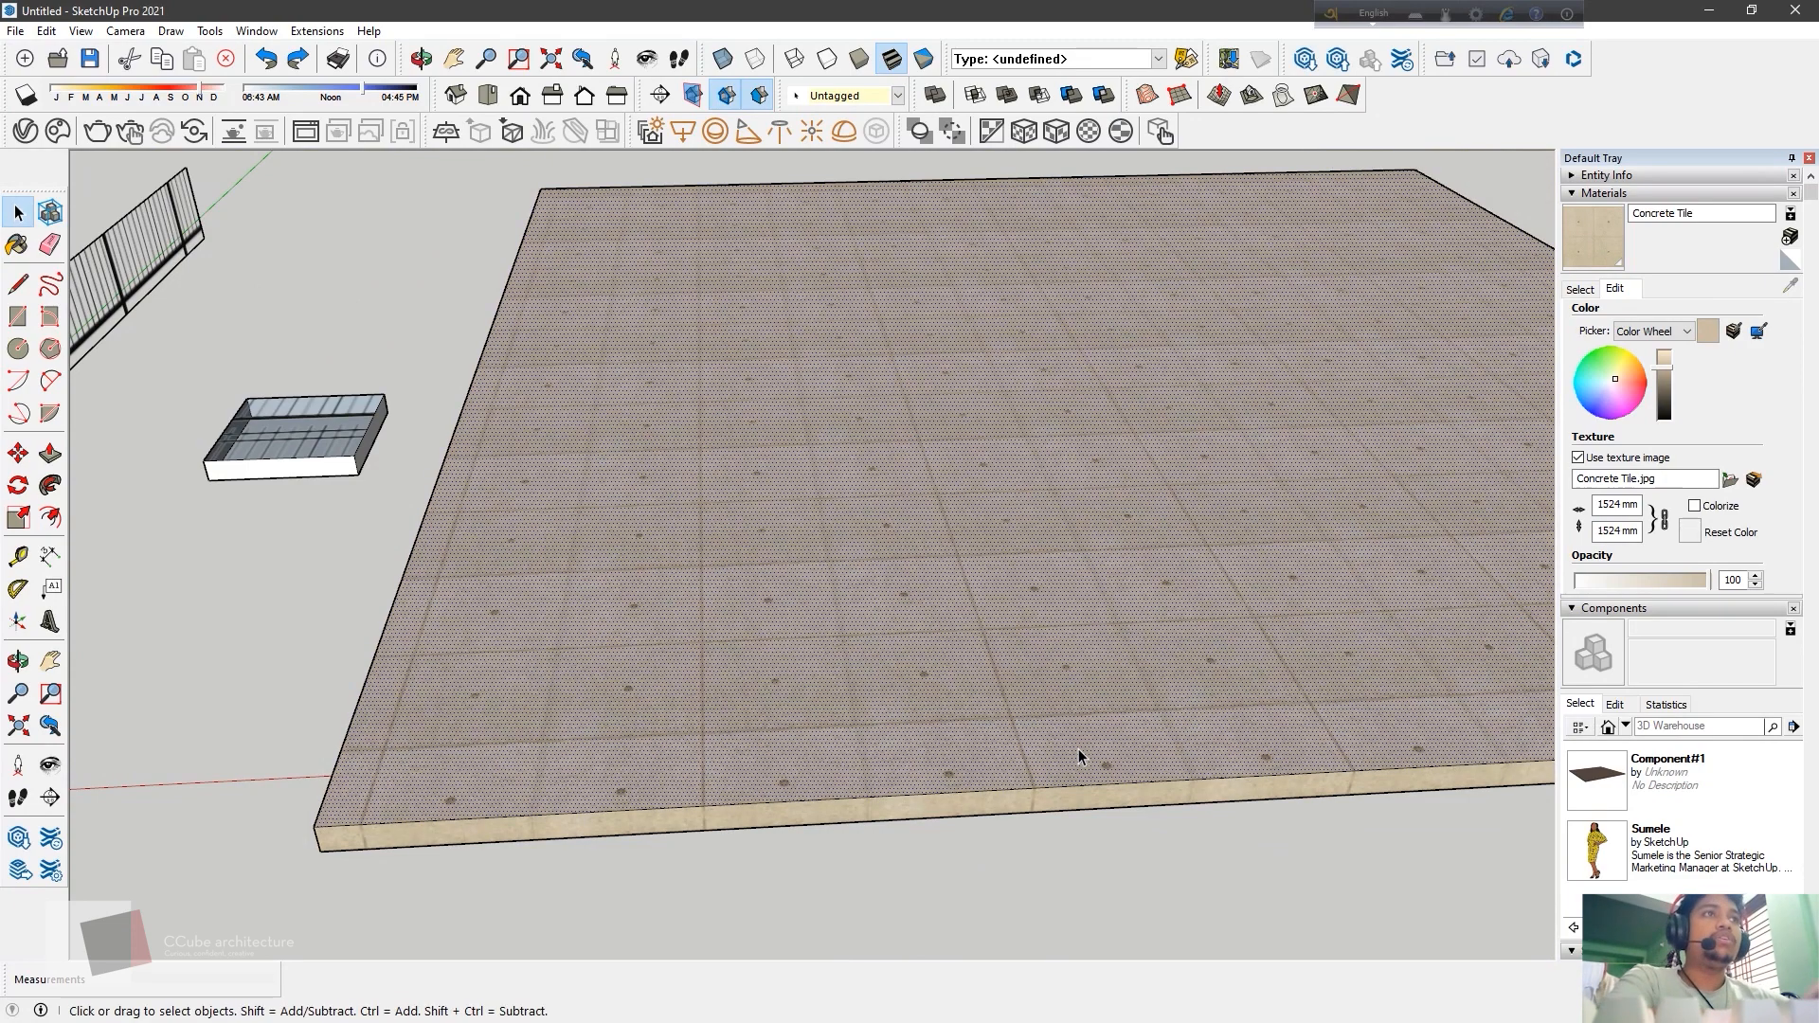
pyautogui.click(1616, 504)
pyautogui.write('1000')
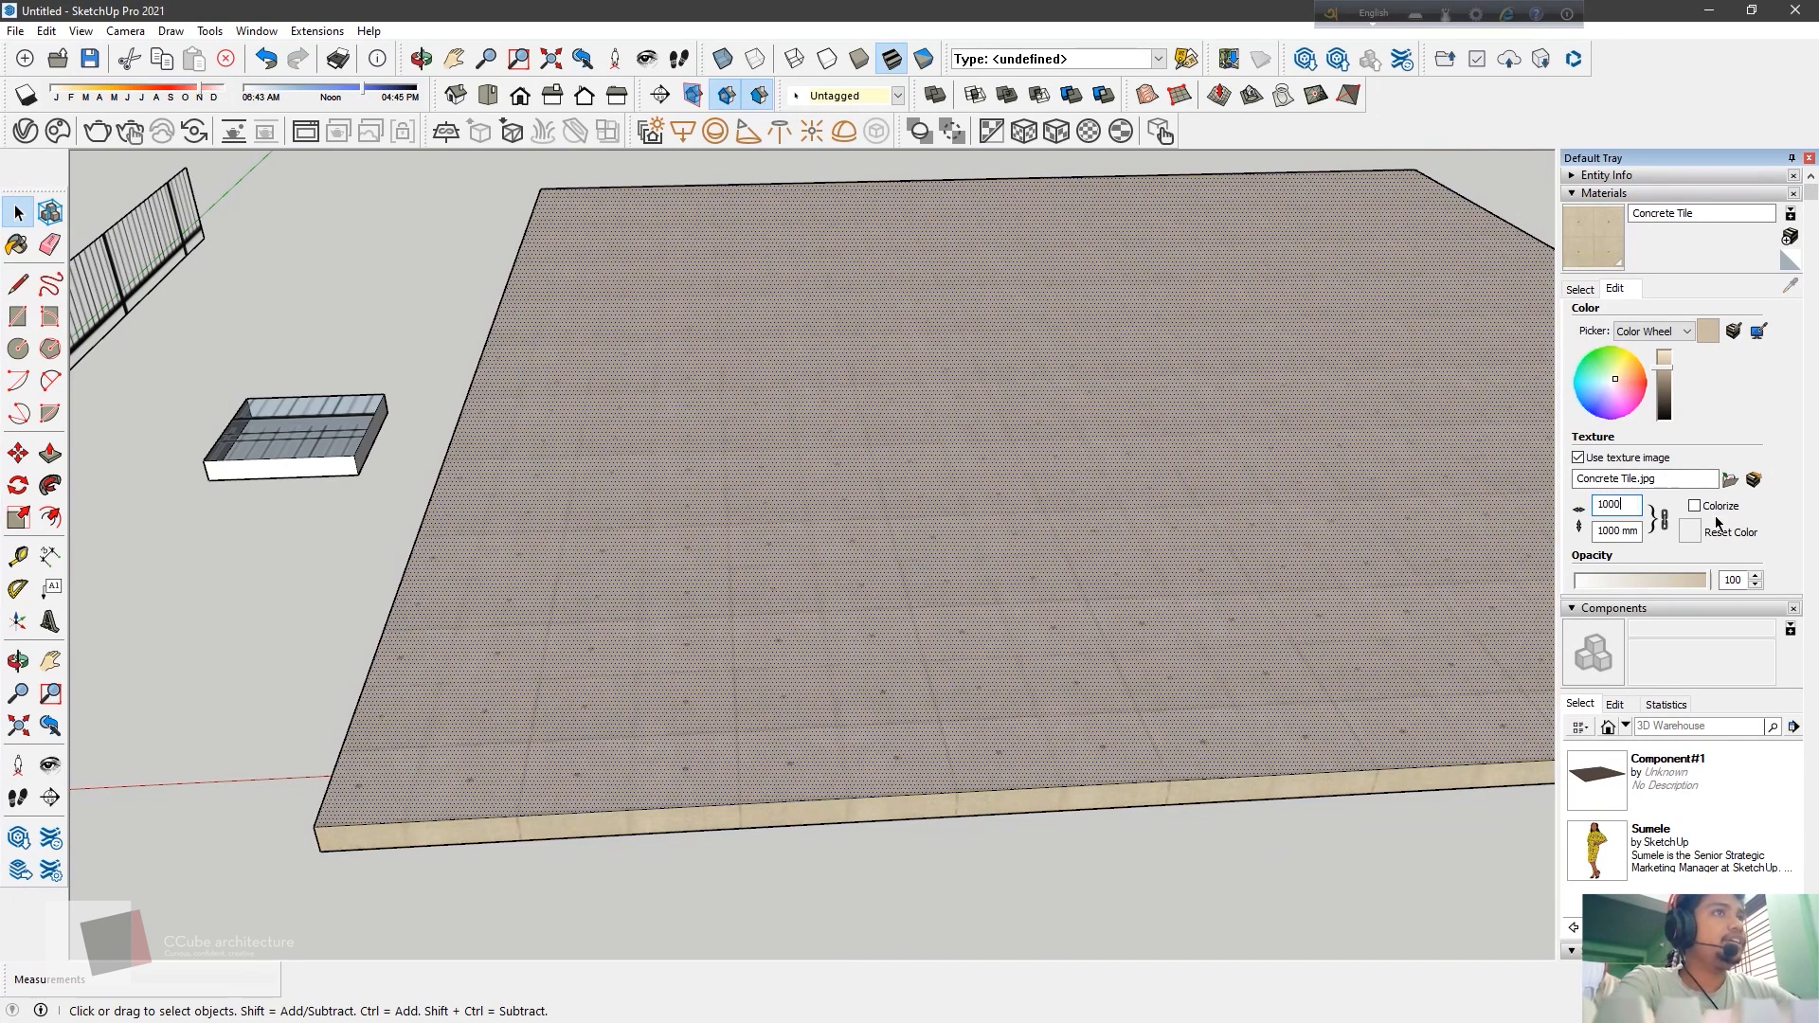
# Reposition the tile texture on the slab's top face by shifting it slightly sideways, and finish positioning
pyautogui.rightClick(808, 559)
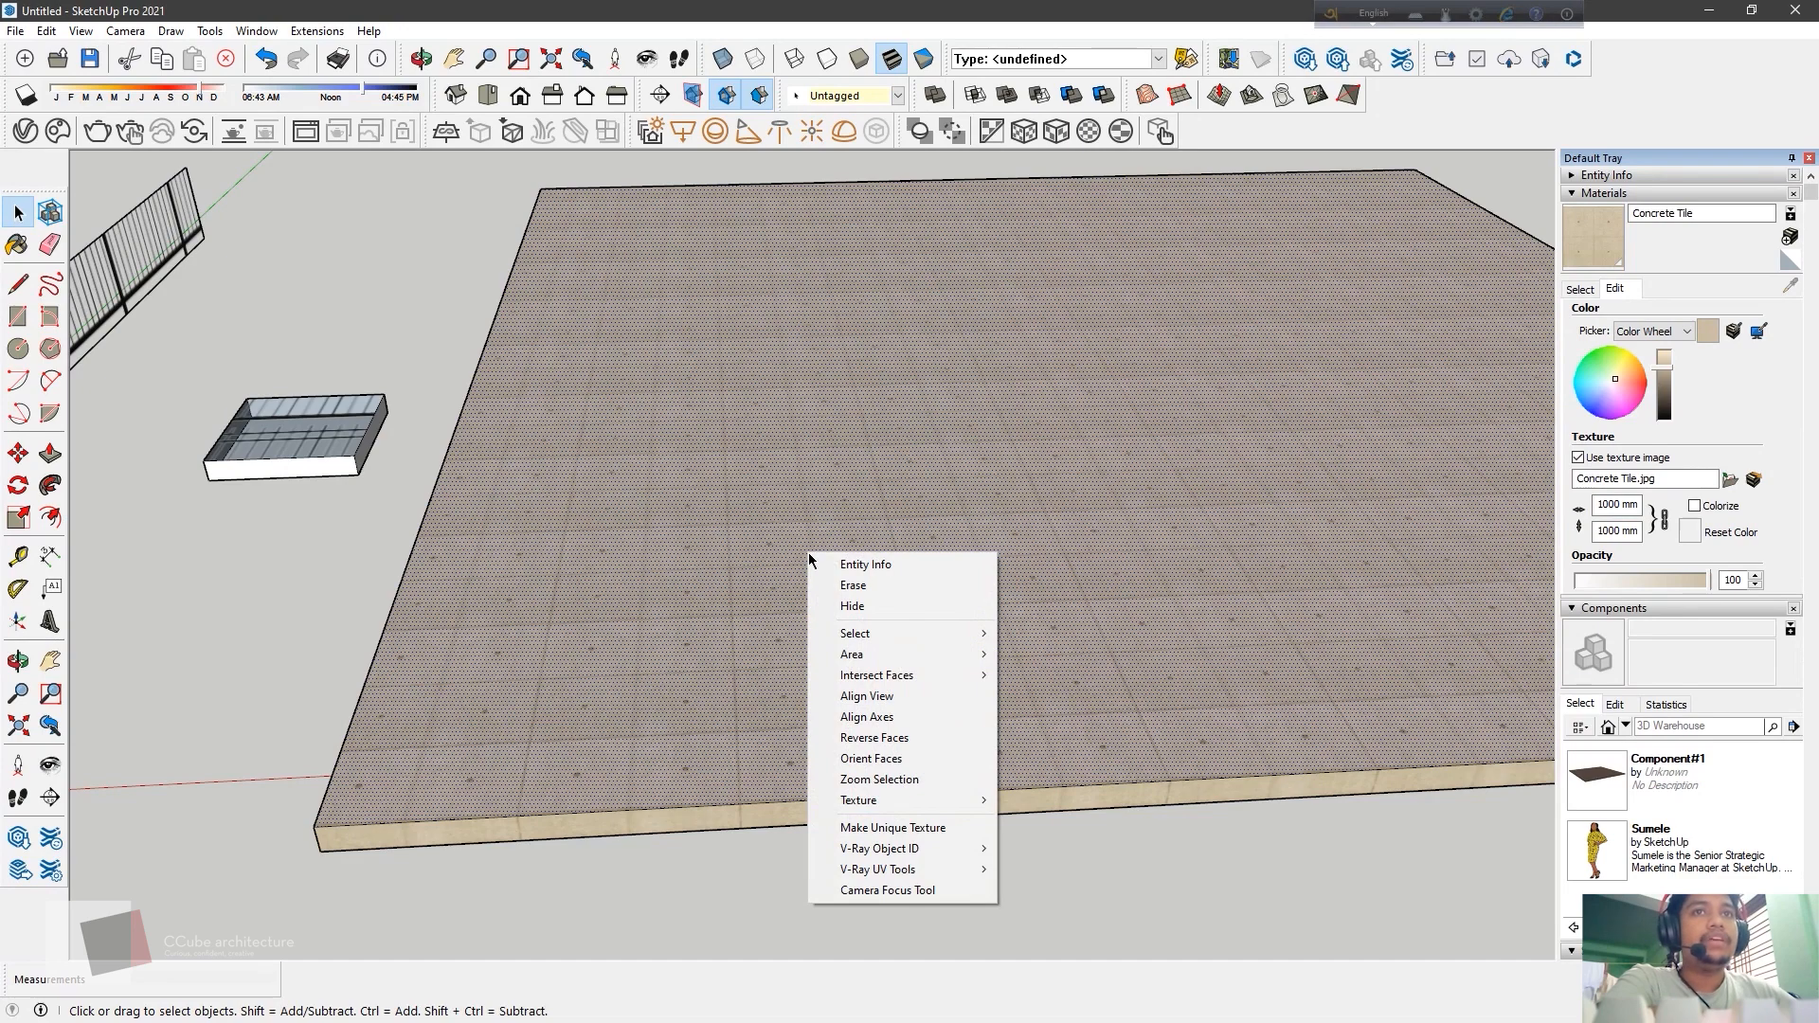
pyautogui.moveTo(905, 803)
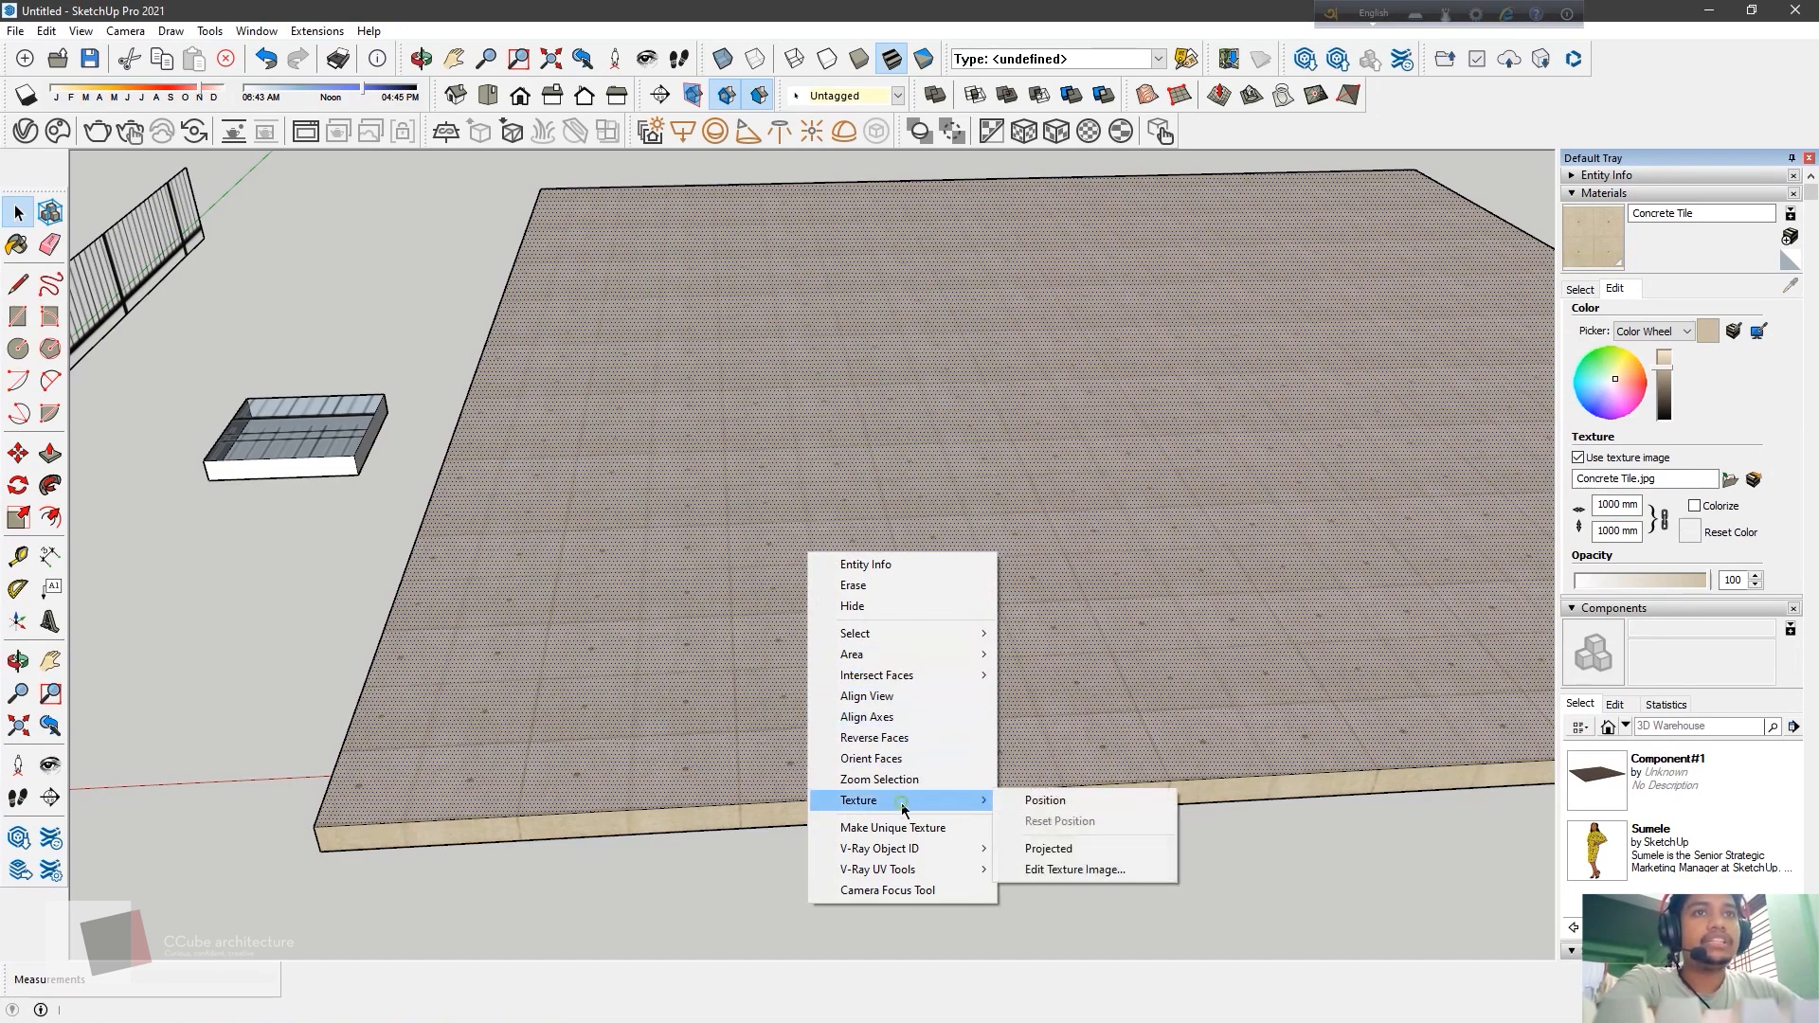
pyautogui.click(1046, 805)
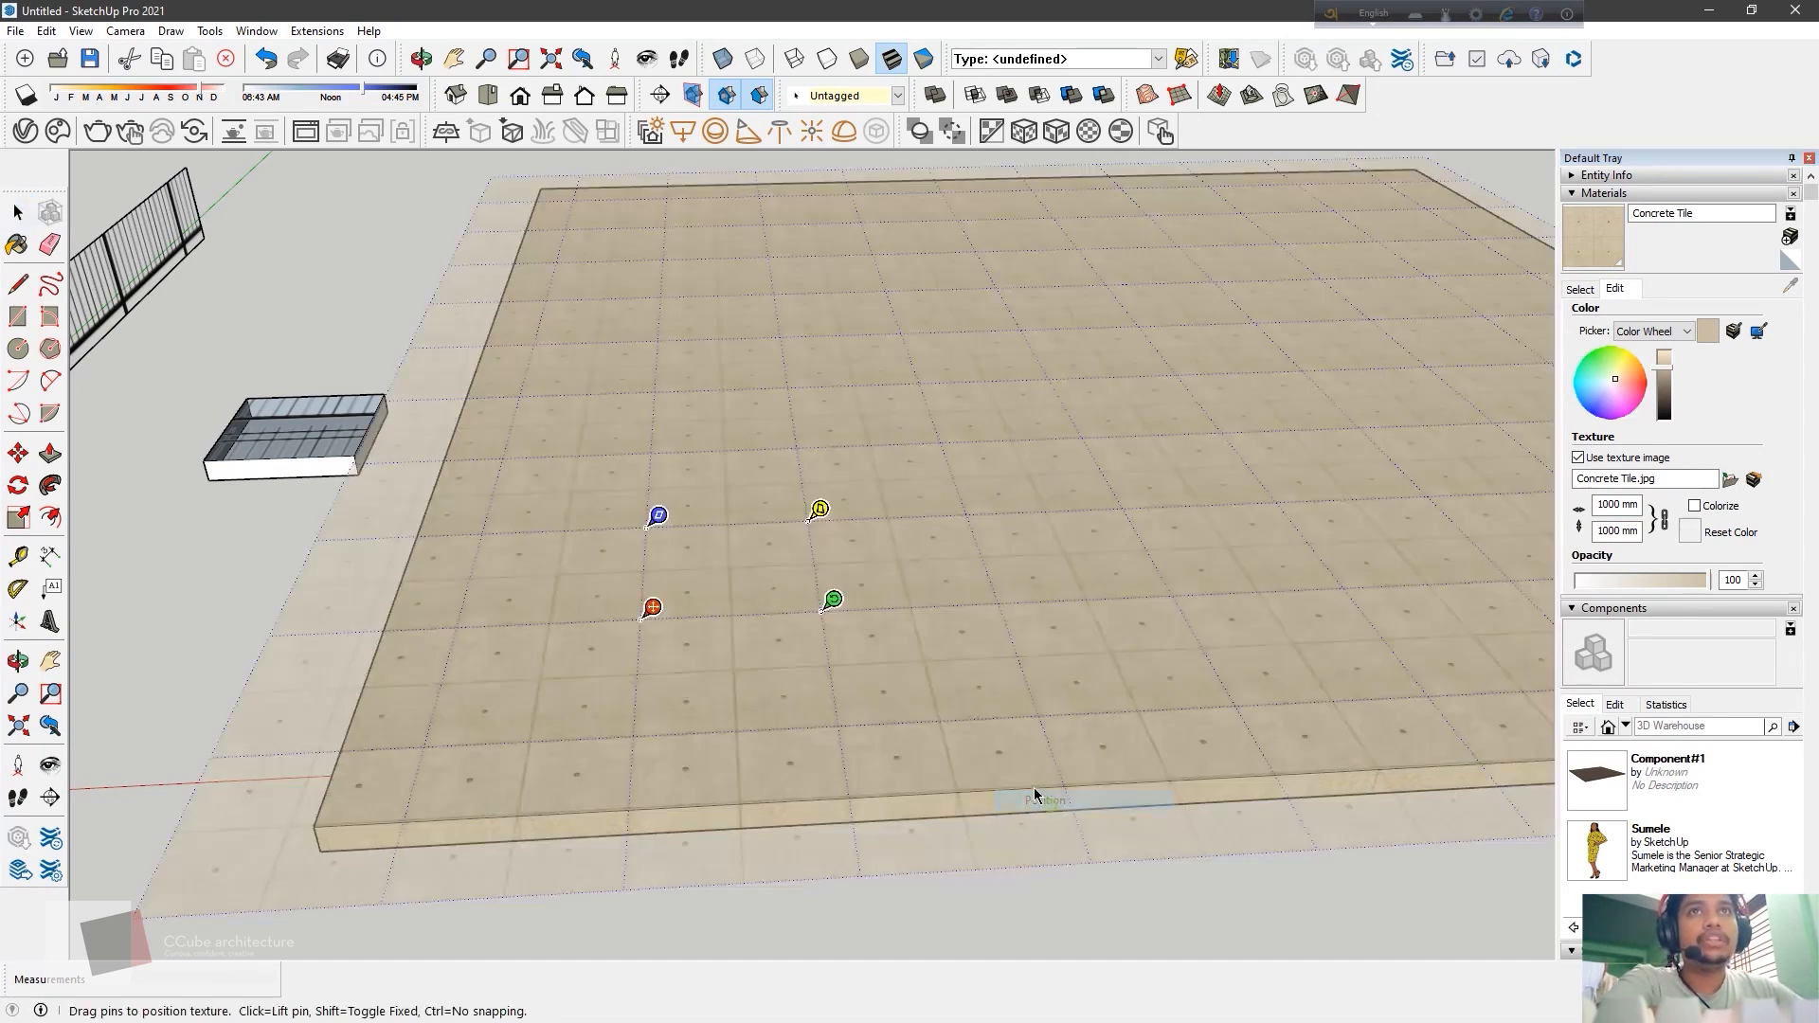
pyautogui.moveTo(653, 607); pyautogui.dragTo(671, 604)
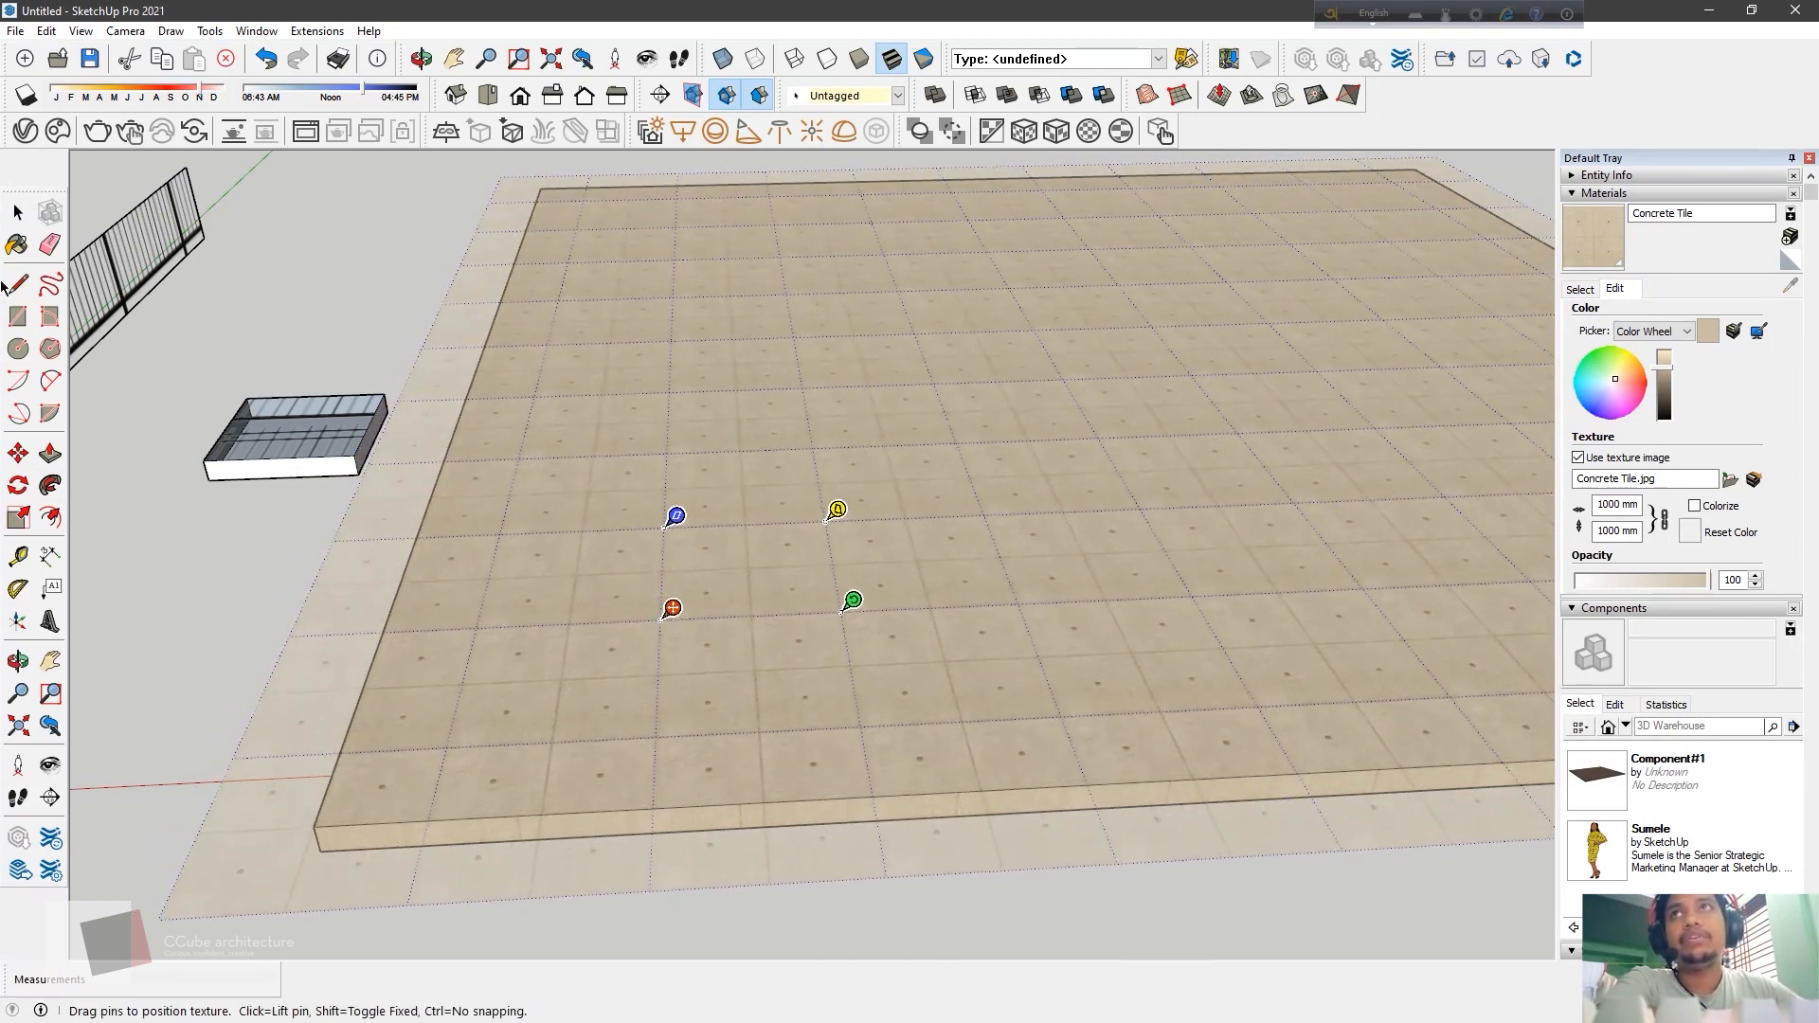
pyautogui.click(18, 210)
pyautogui.click(167, 581)
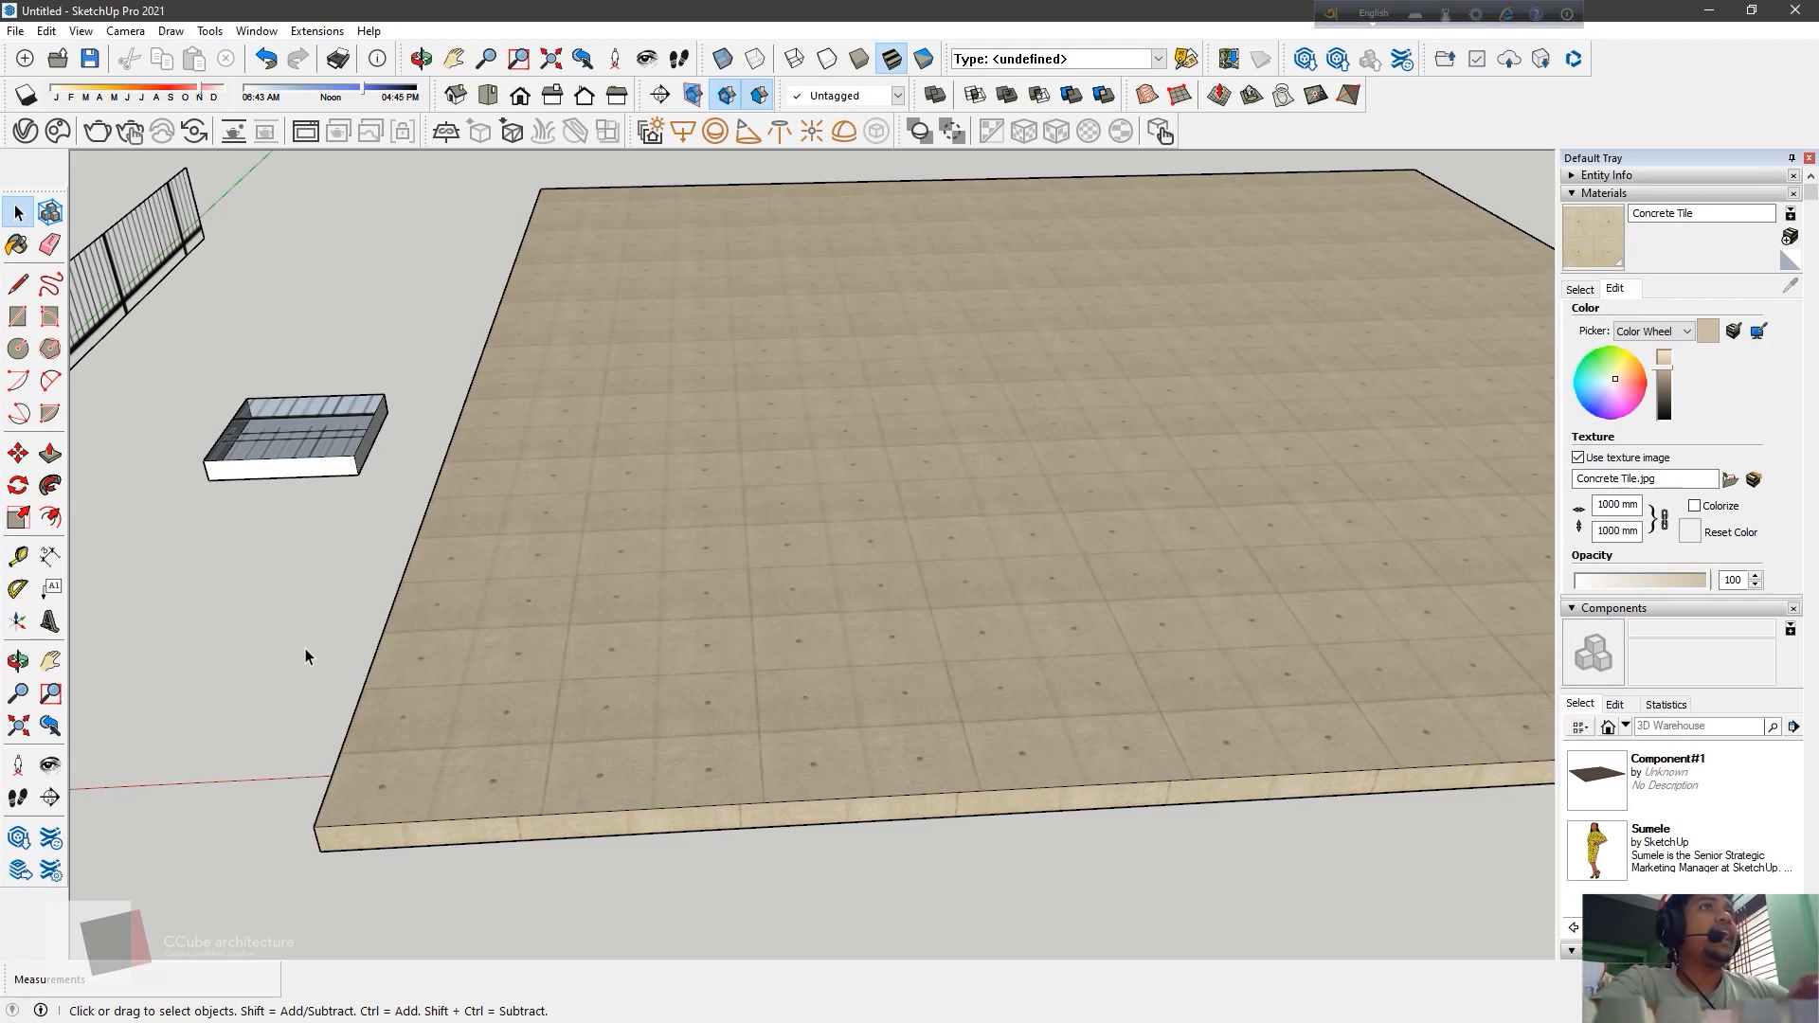
# Replace the Concrete Tile texture image with the airplane clipart 5-57098_transparent-plane-pulling-banner-clipart-transparent-plane-clipart.png from the Desktop
pyautogui.click(1572, 292)
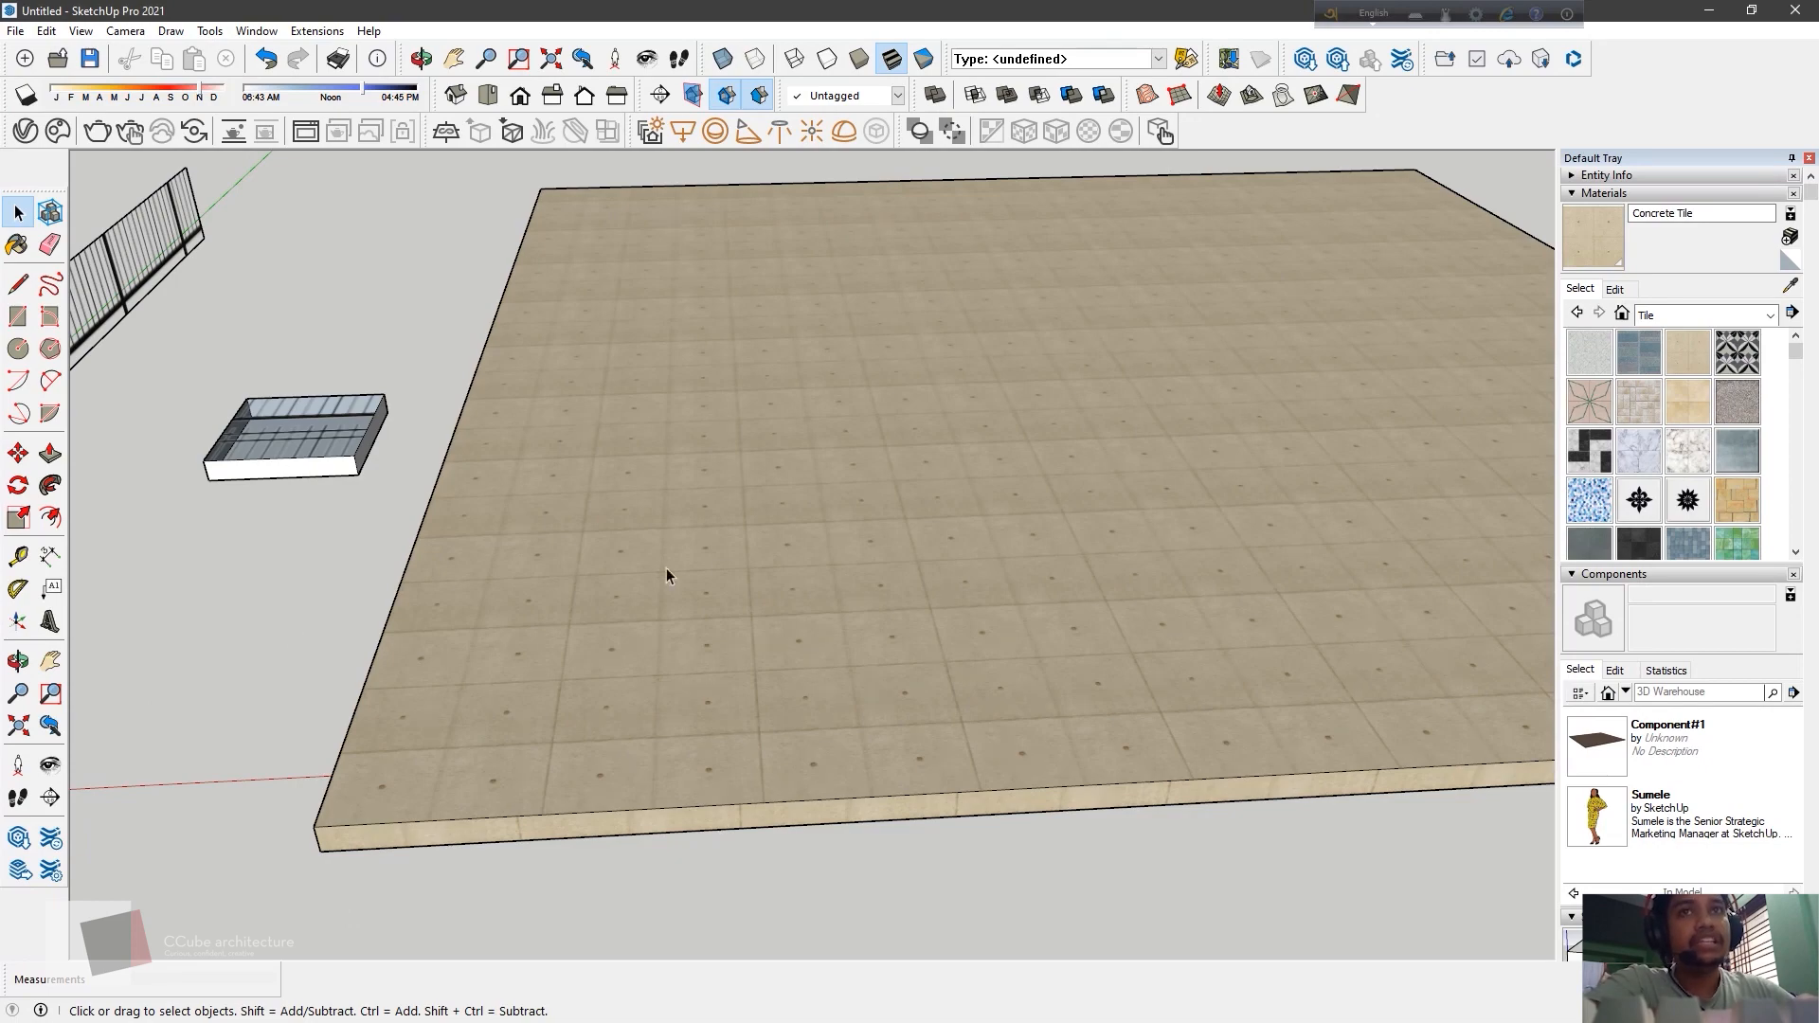
pyautogui.click(725, 566)
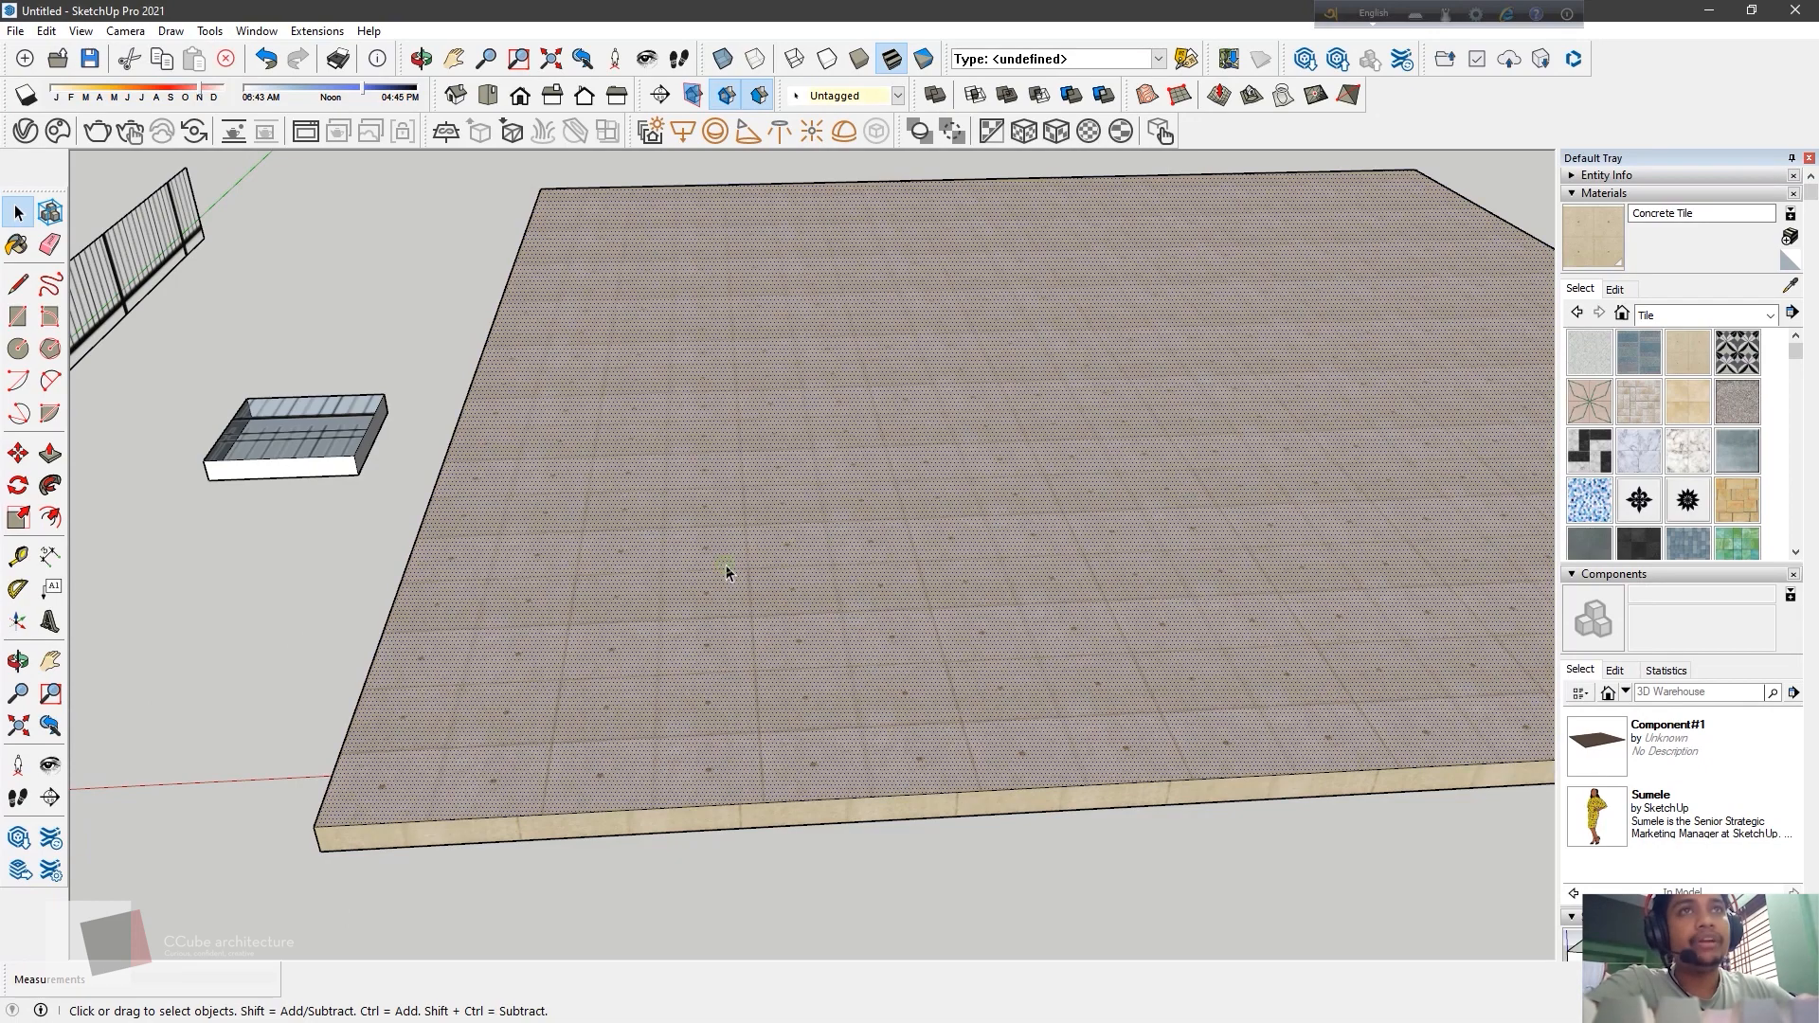
pyautogui.click(1614, 289)
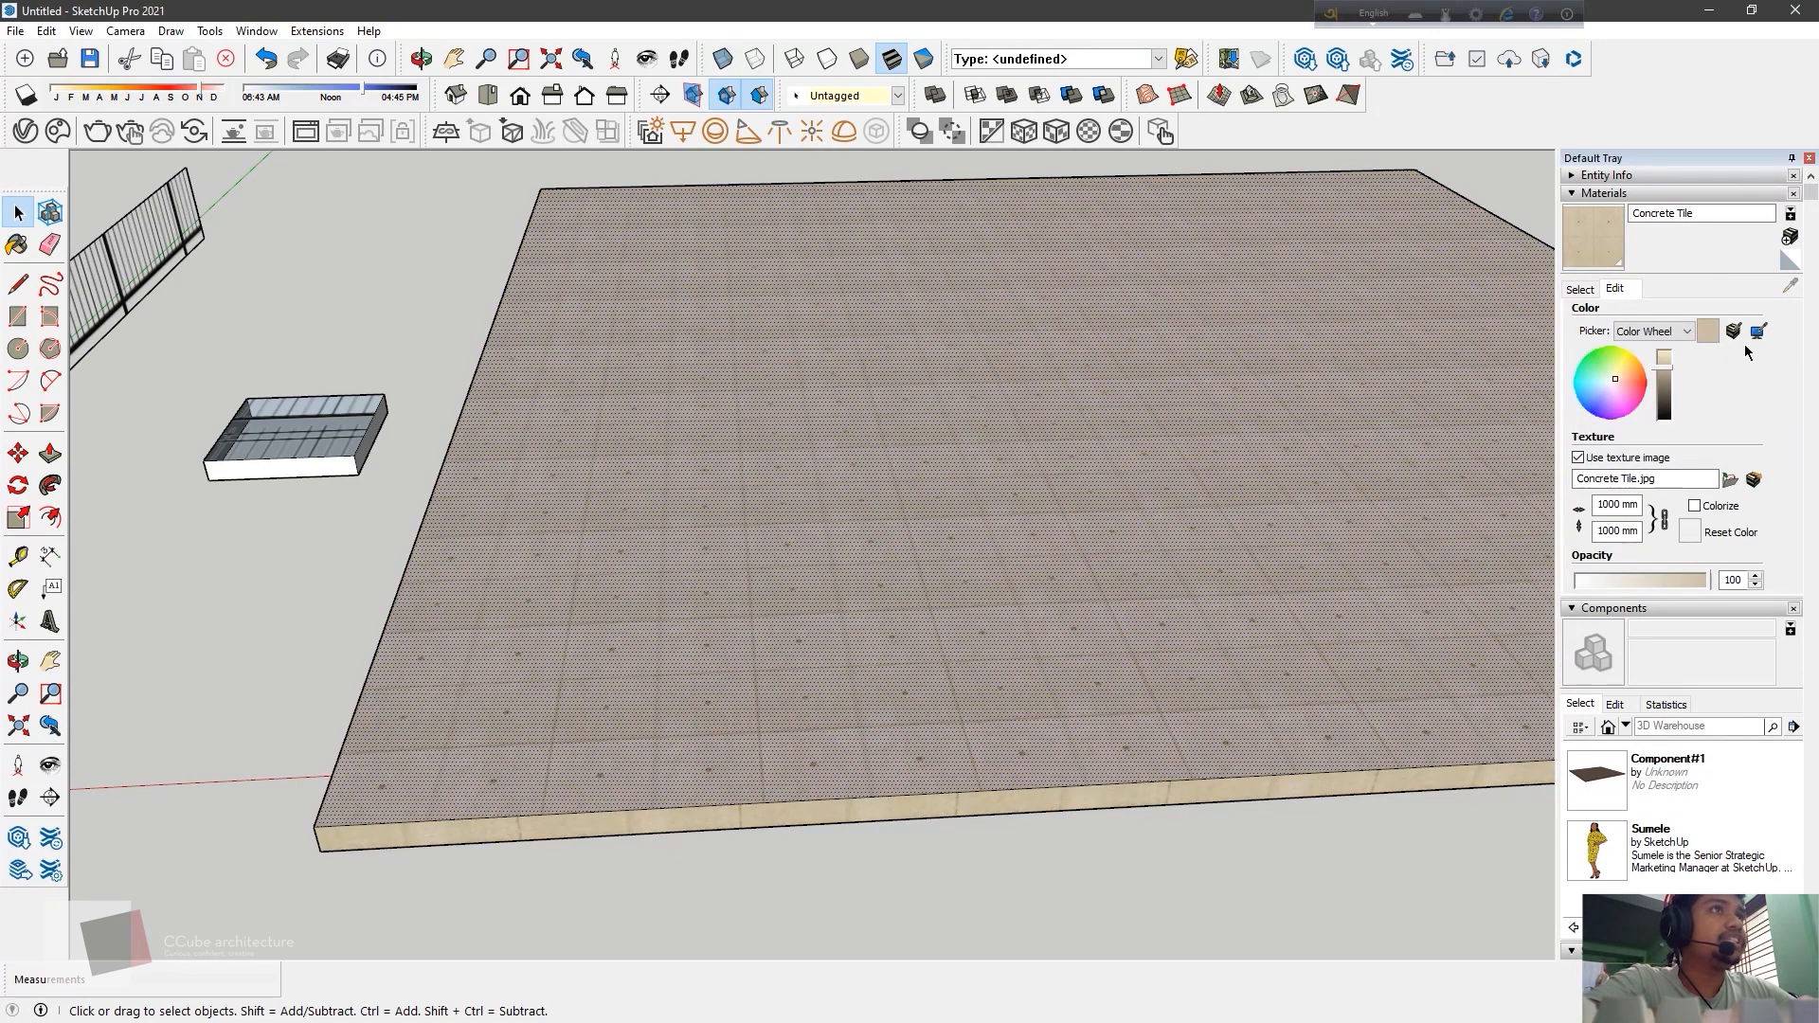
pyautogui.click(1753, 479)
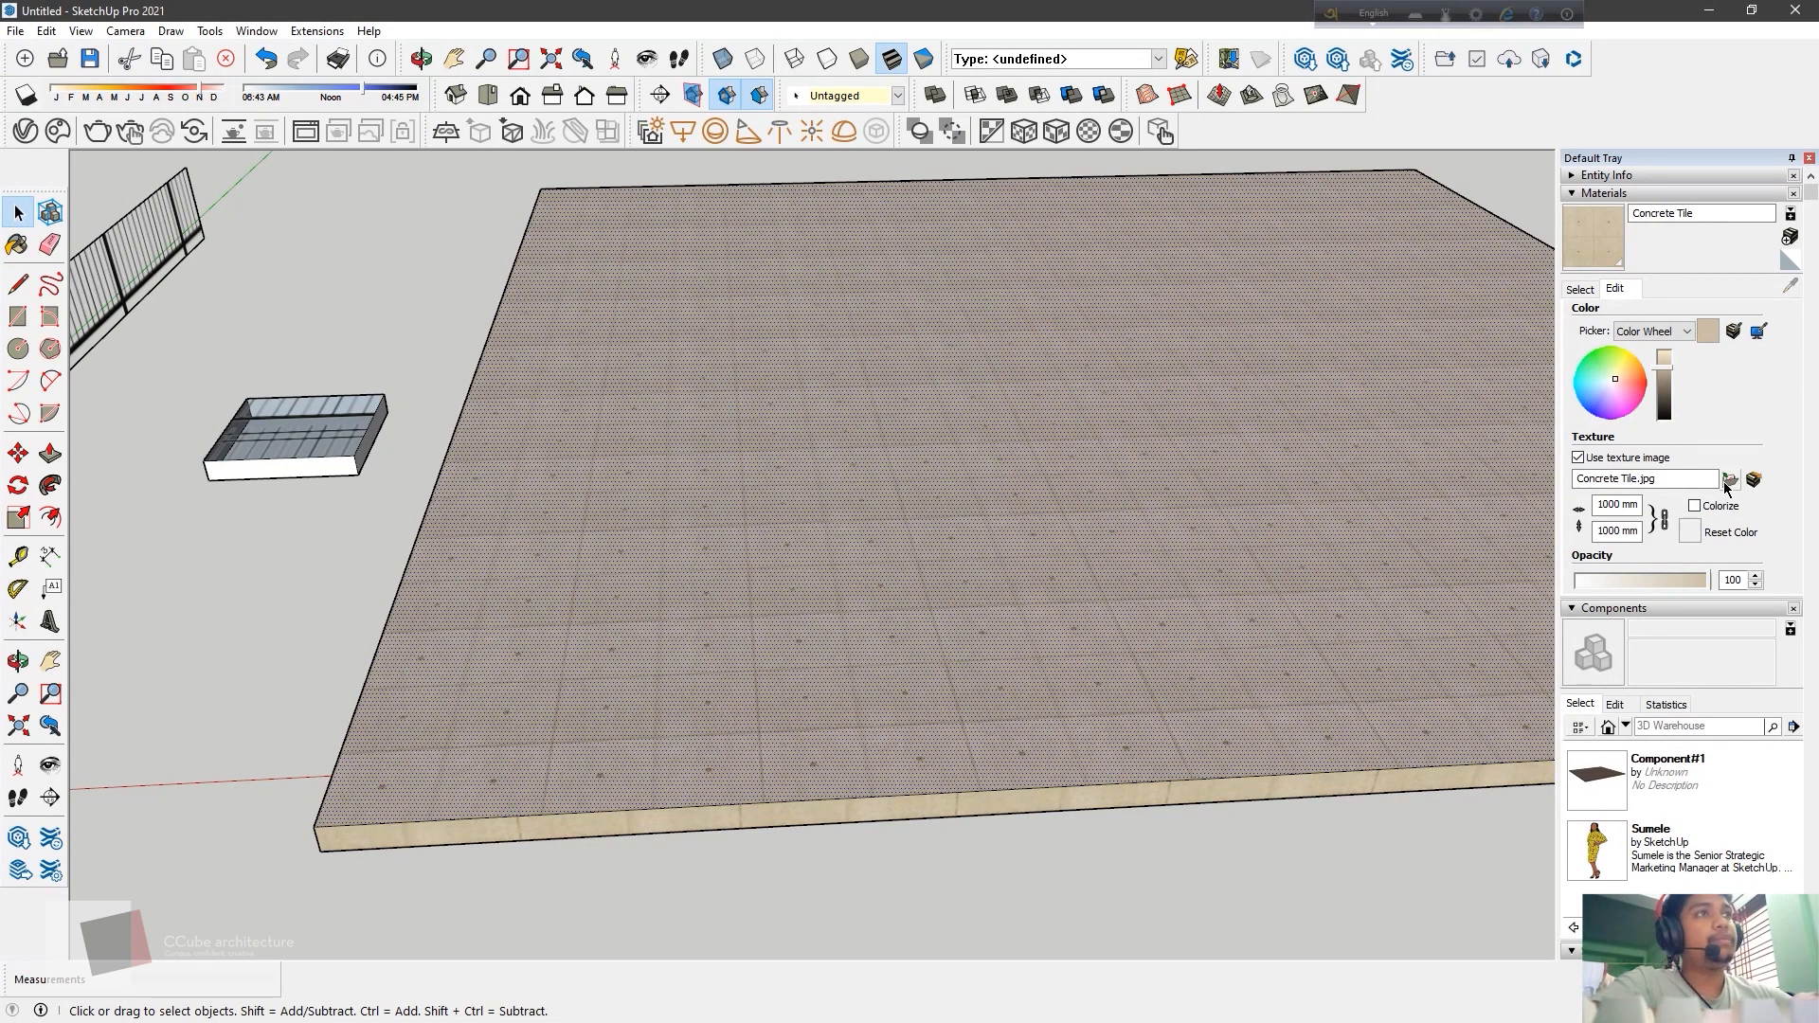
pyautogui.click(1728, 481)
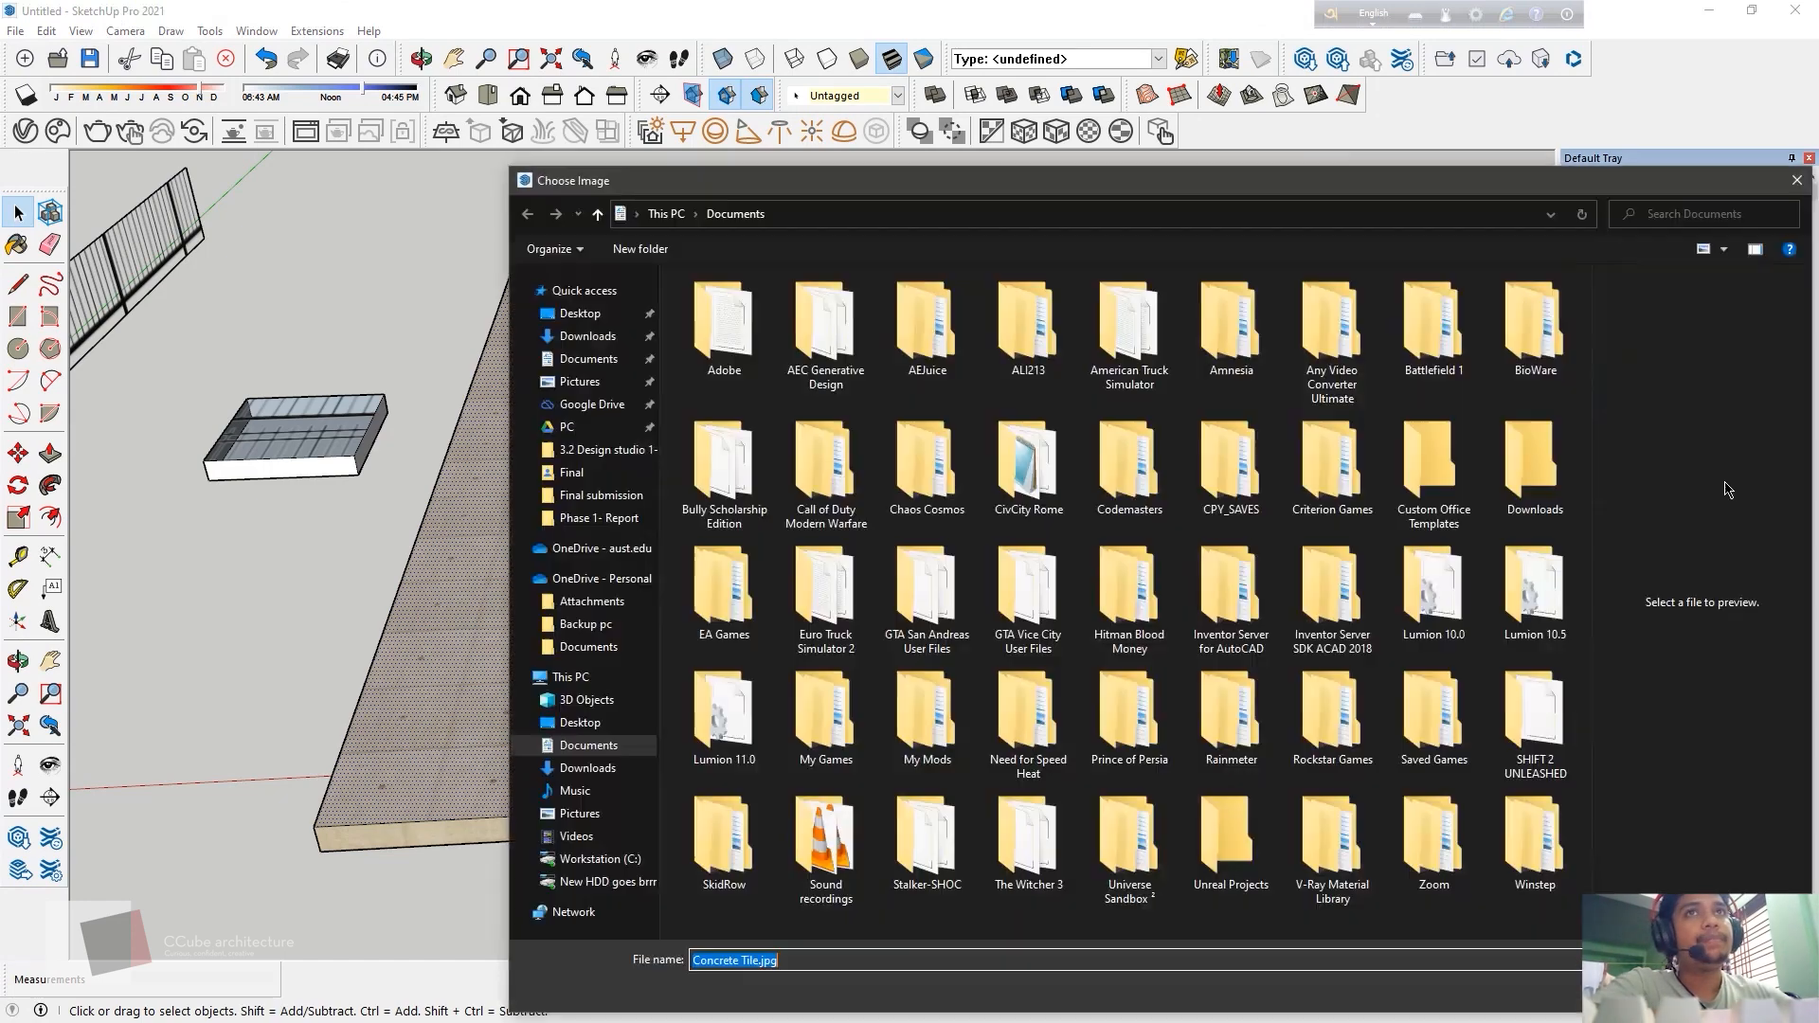
pyautogui.click(581, 883)
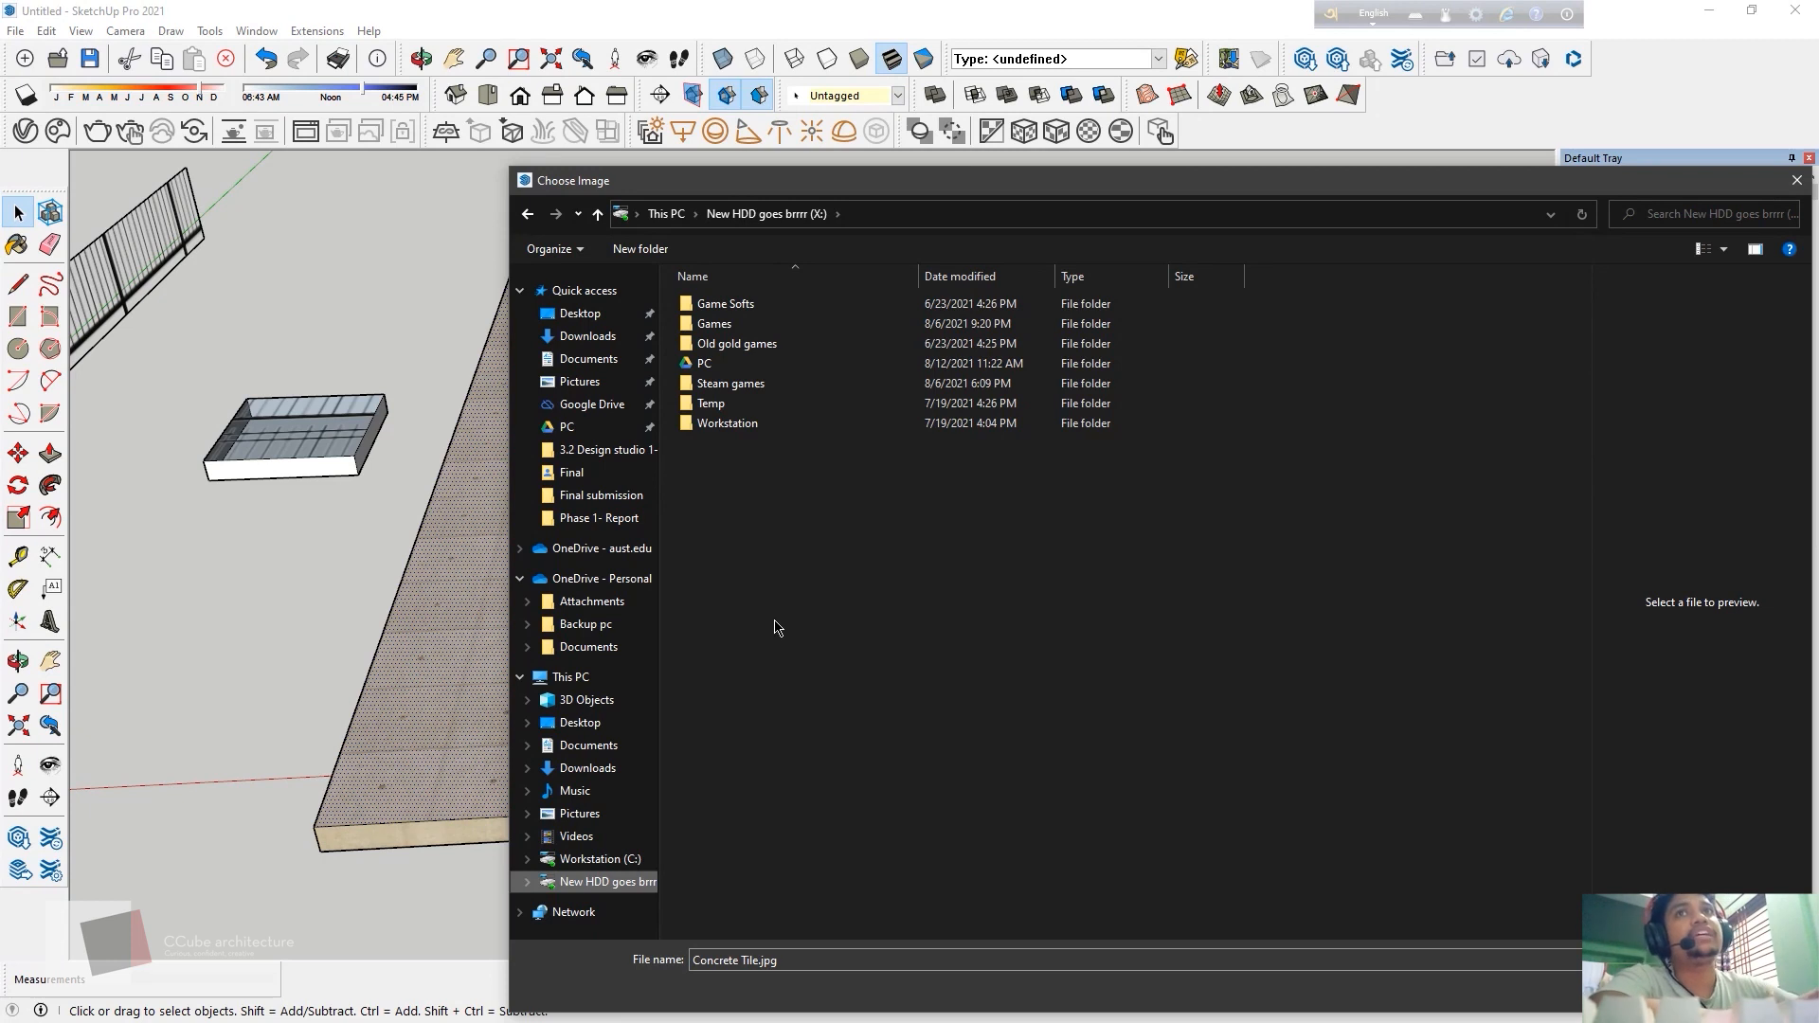
pyautogui.click(580, 313)
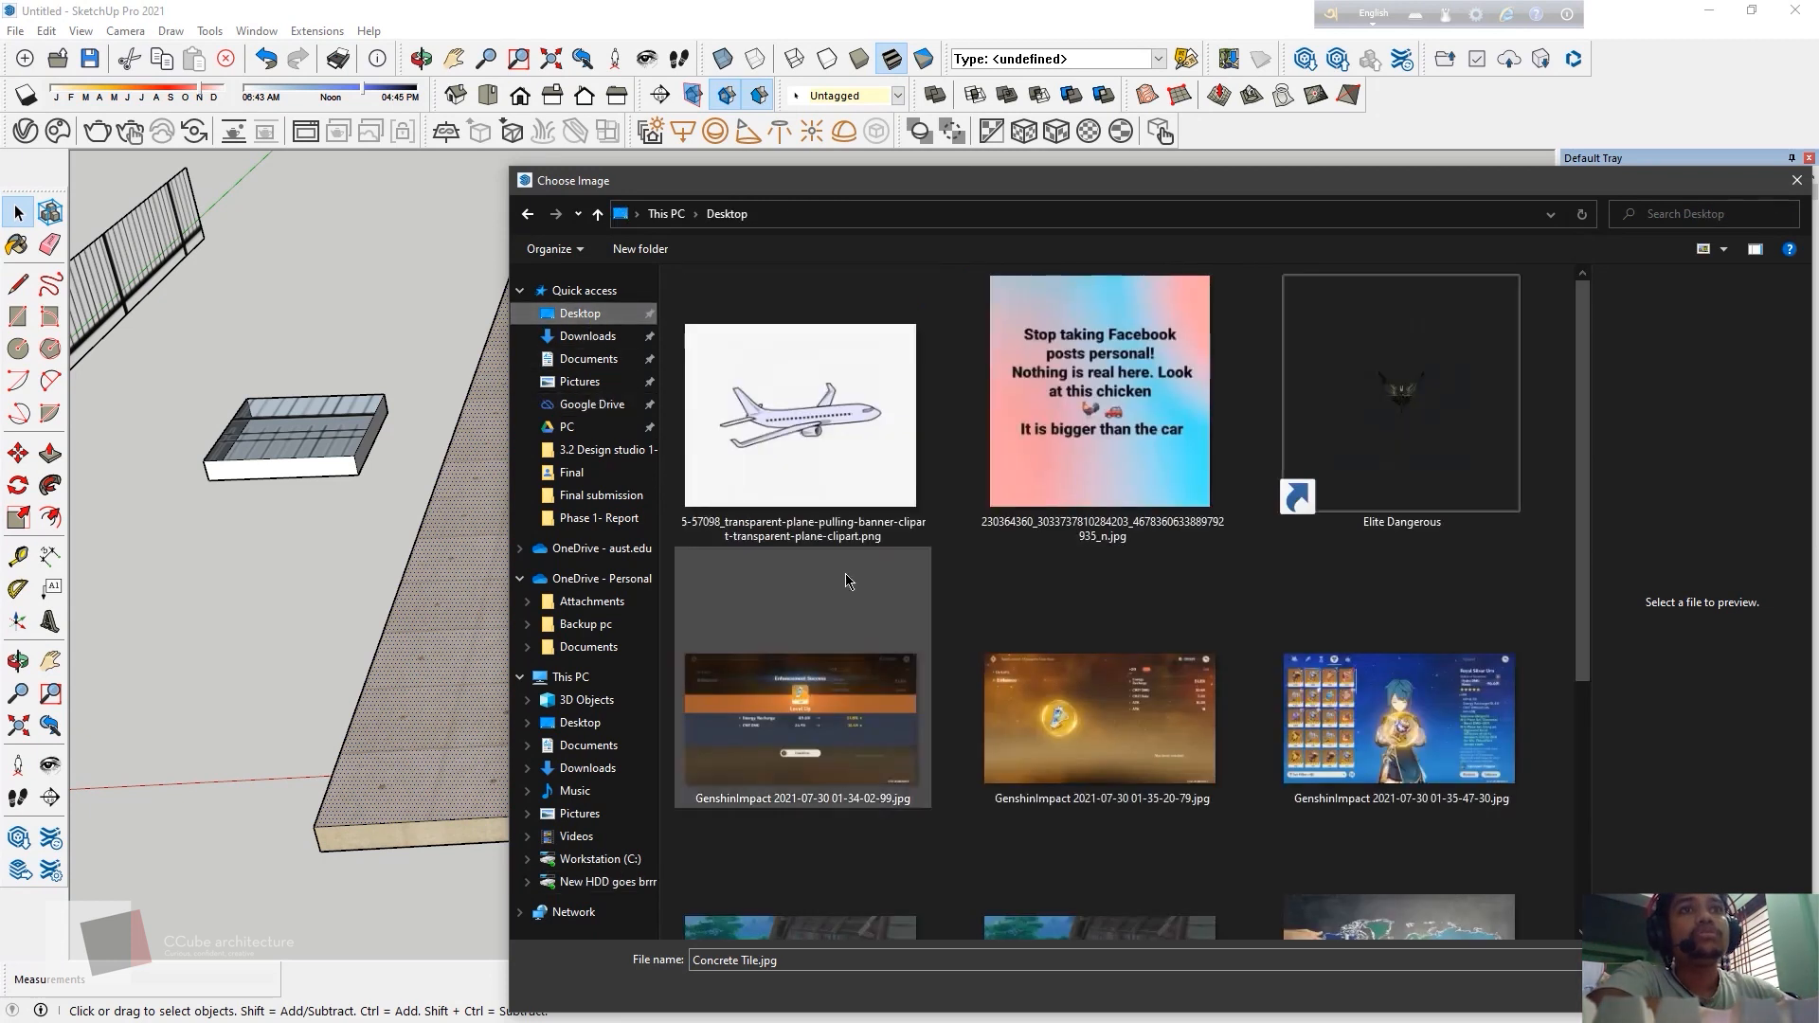
pyautogui.click(725, 396)
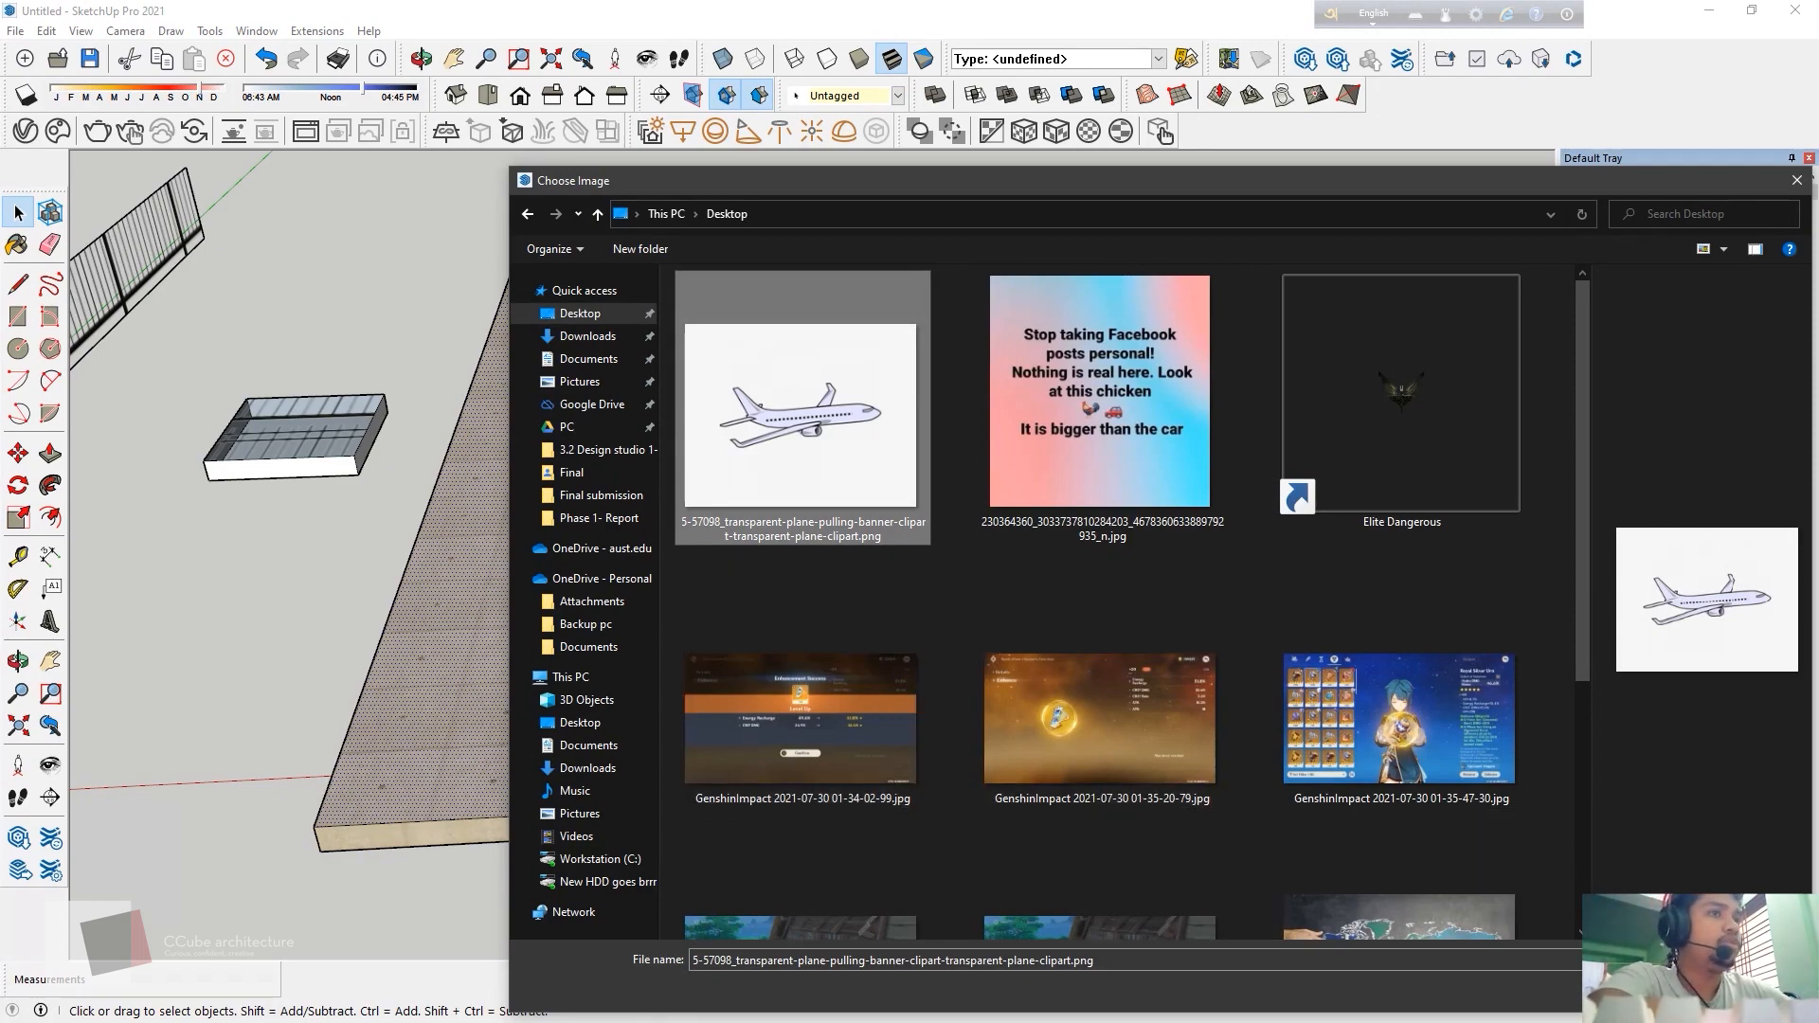
pyautogui.click(1660, 989)
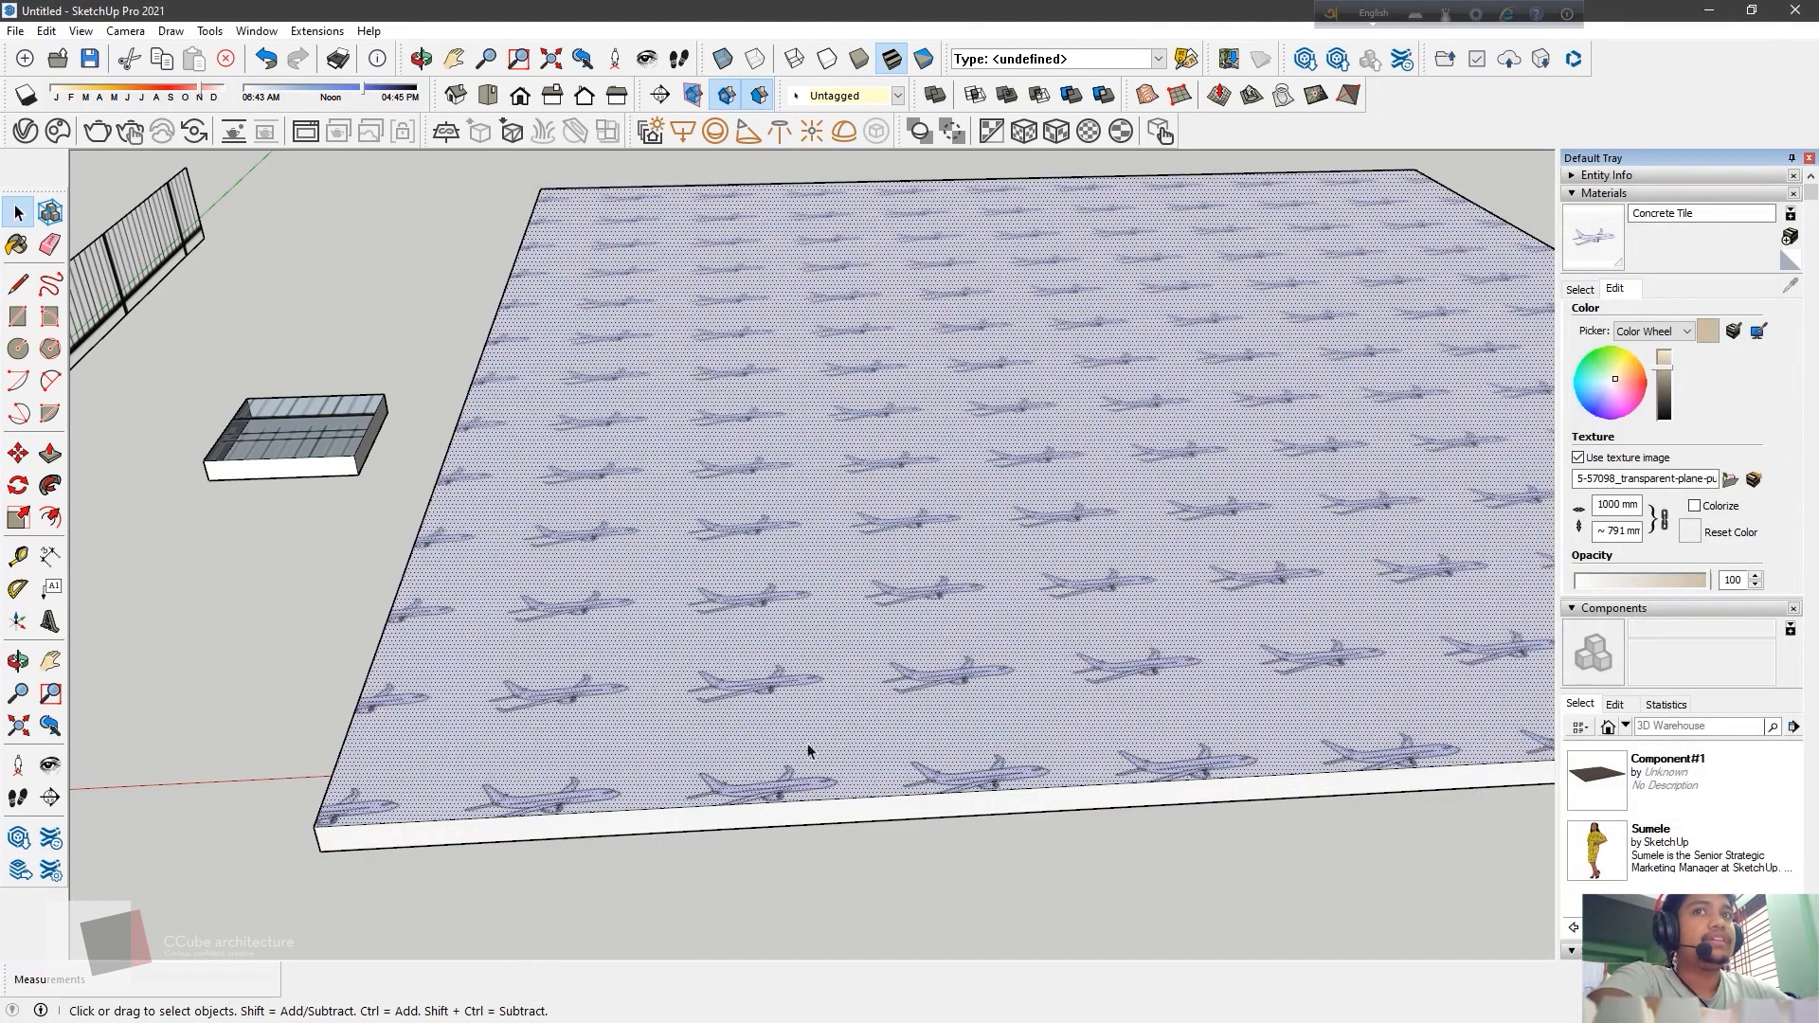
# Examine the repeated airplane texture across the slab's top face, both close up and as a whole
pyautogui.click(646, 885)
pyautogui.moveTo(1197, 324); pyautogui.dragTo(929, 482, button='middle')
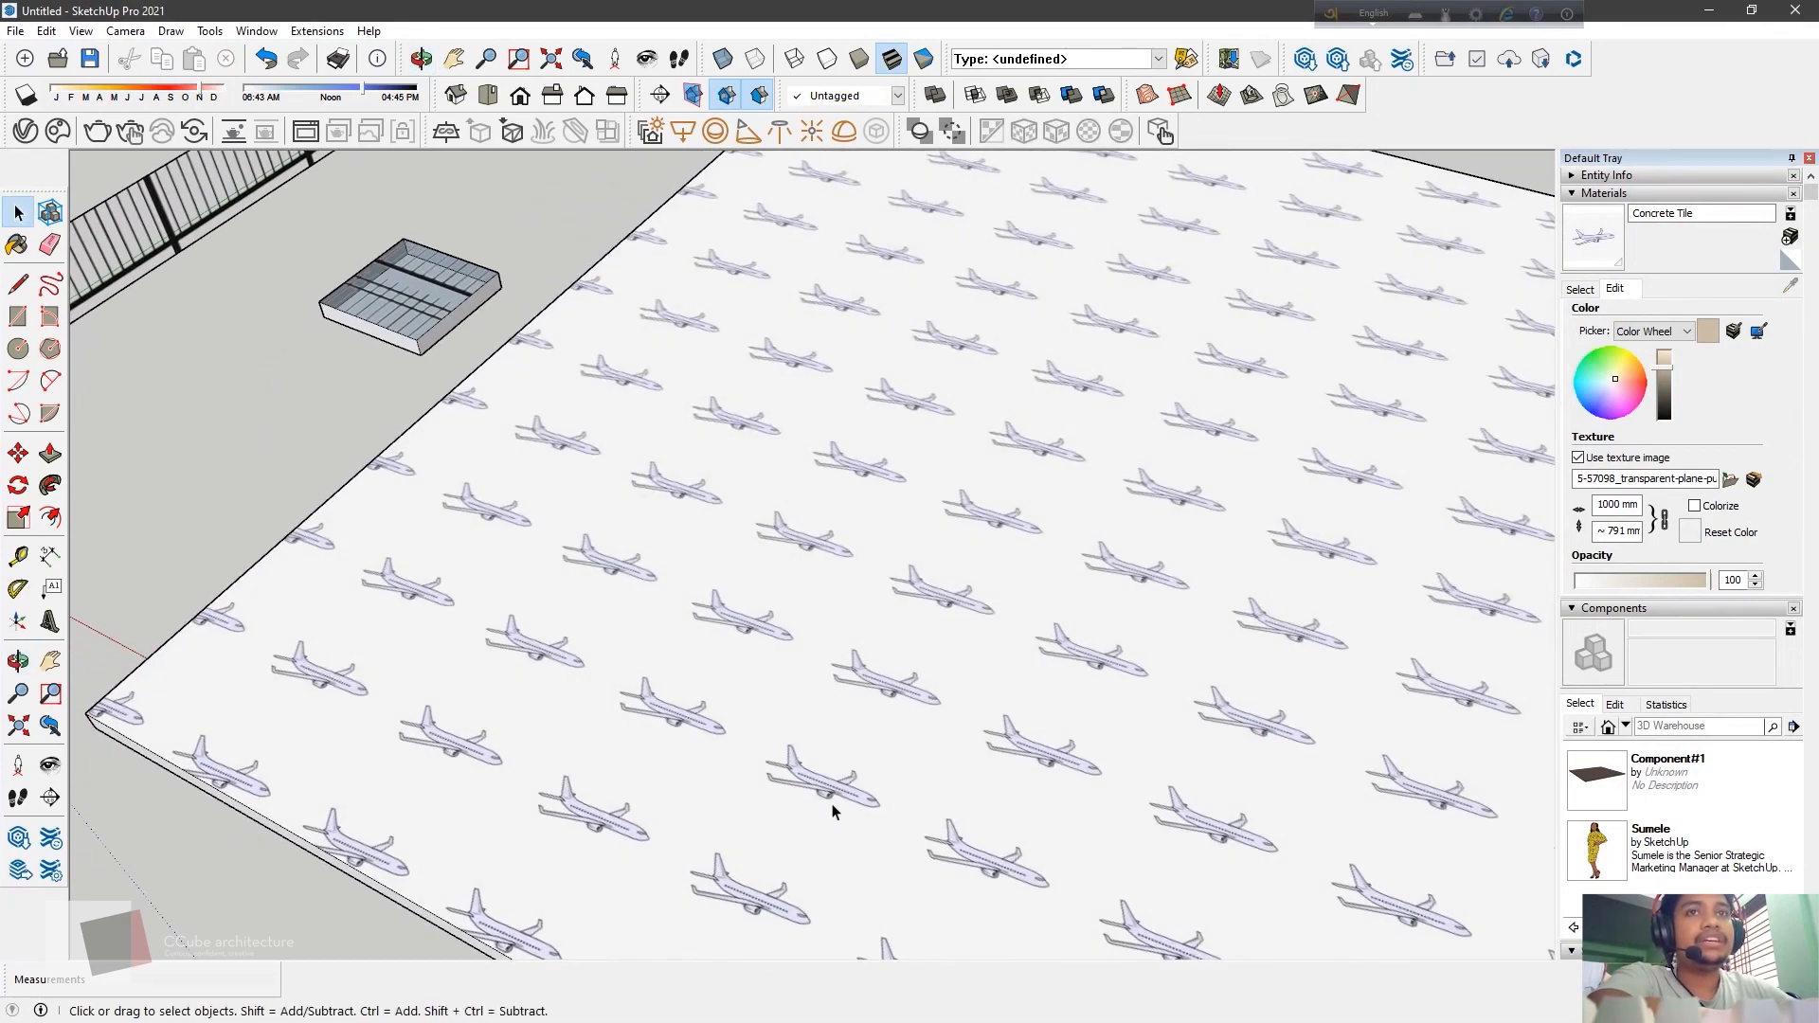
pyautogui.scroll(2, 834, 805)
pyautogui.scroll(-8, 934, 738)
pyautogui.scroll(3, 1255, 886)
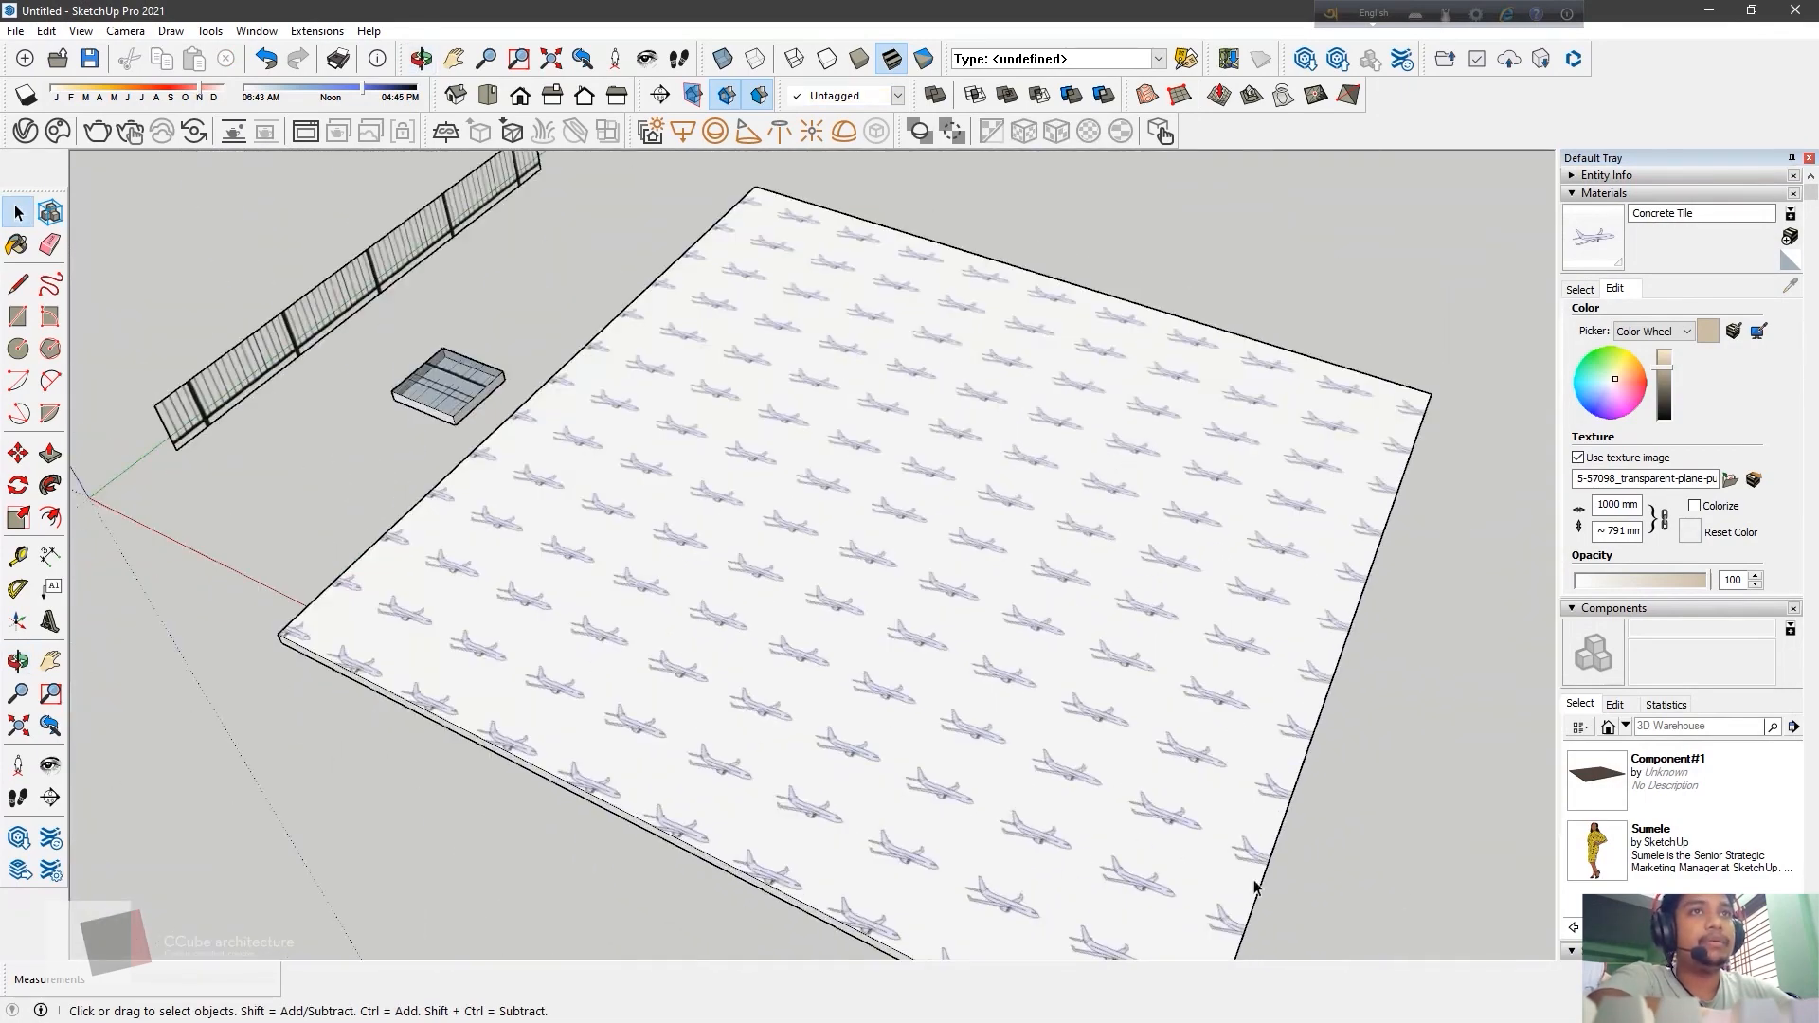
pyautogui.scroll(4, 1088, 771)
pyautogui.click(848, 597)
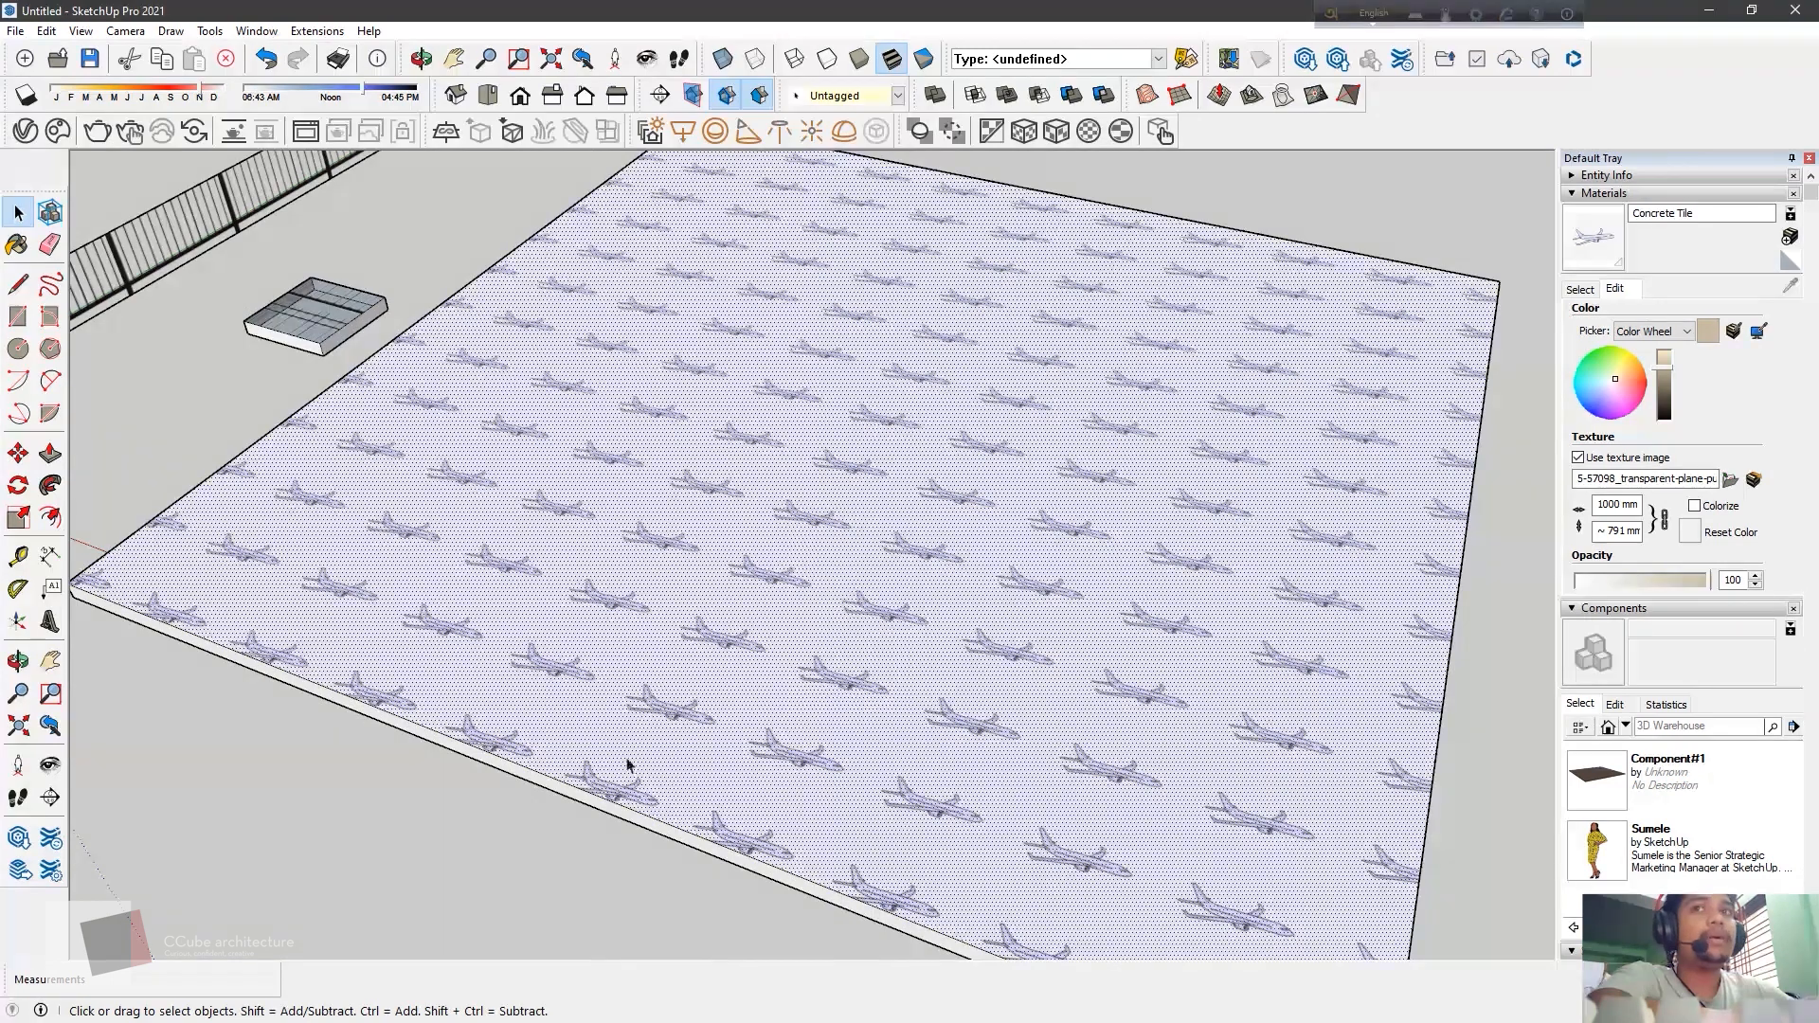
pyautogui.click(488, 814)
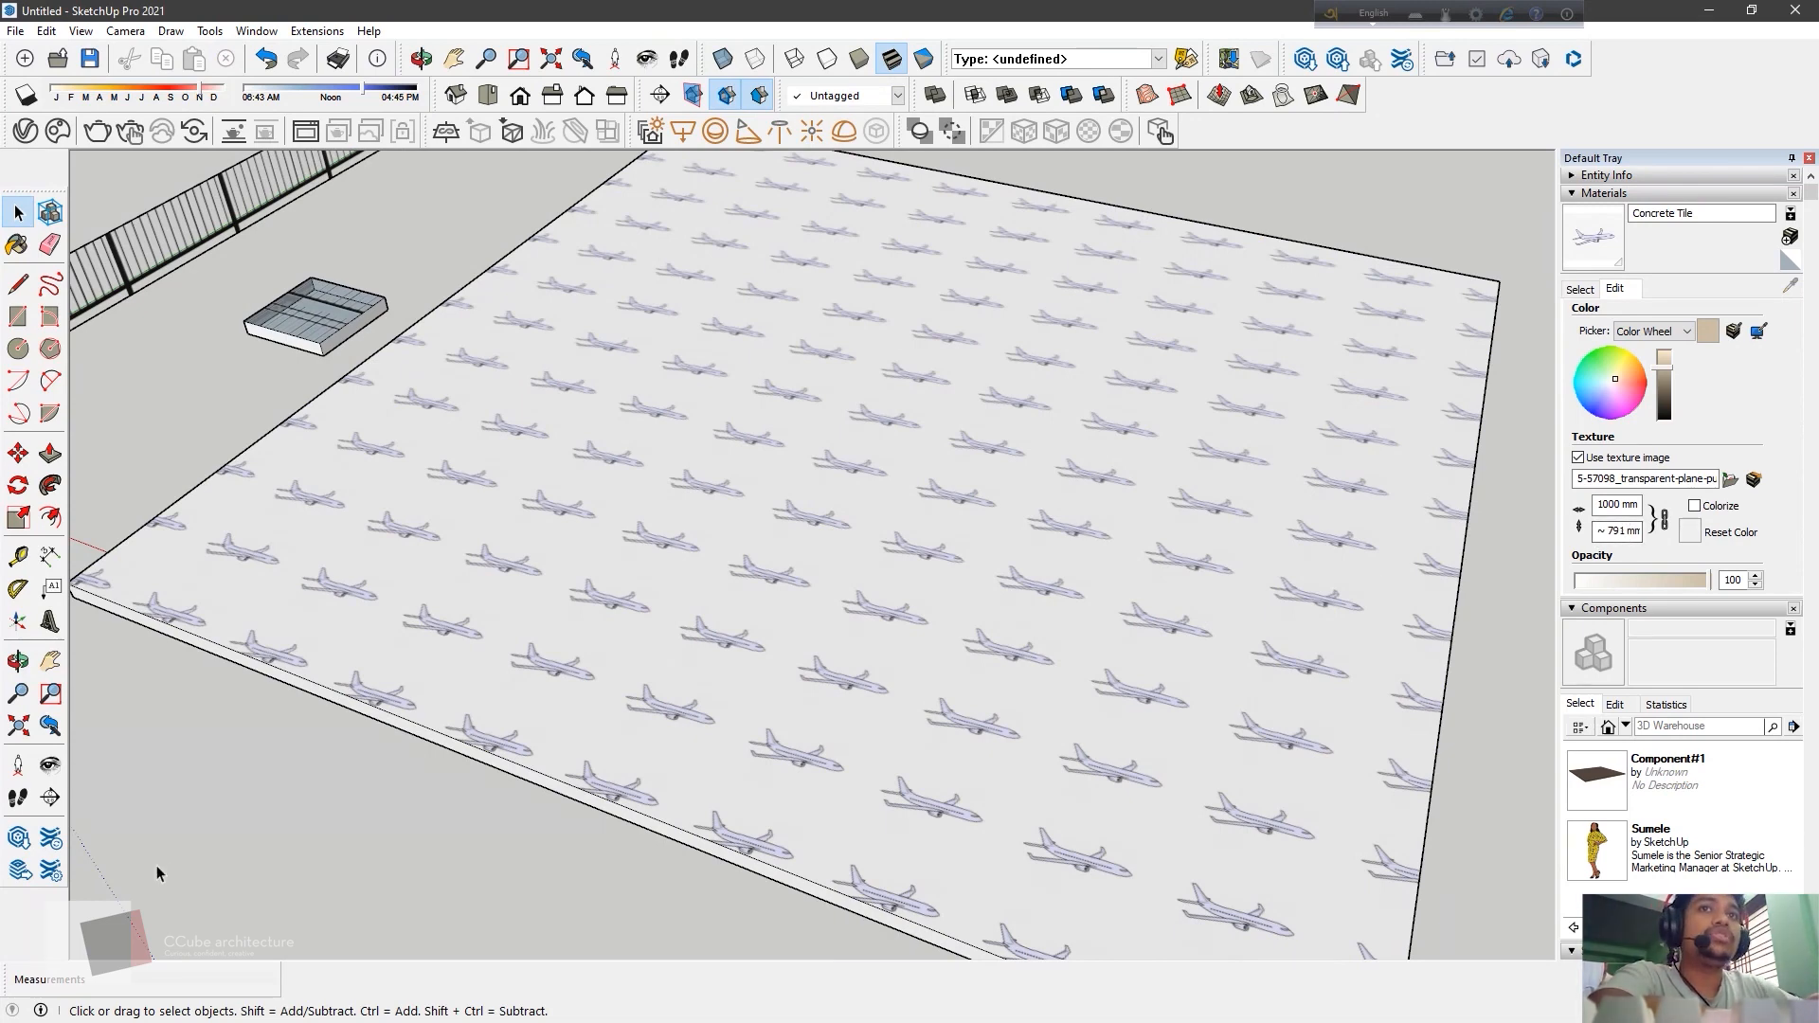
# Give the airplane texture equal width and height, and set its size to 10000 mm
pyautogui.click(1584, 526)
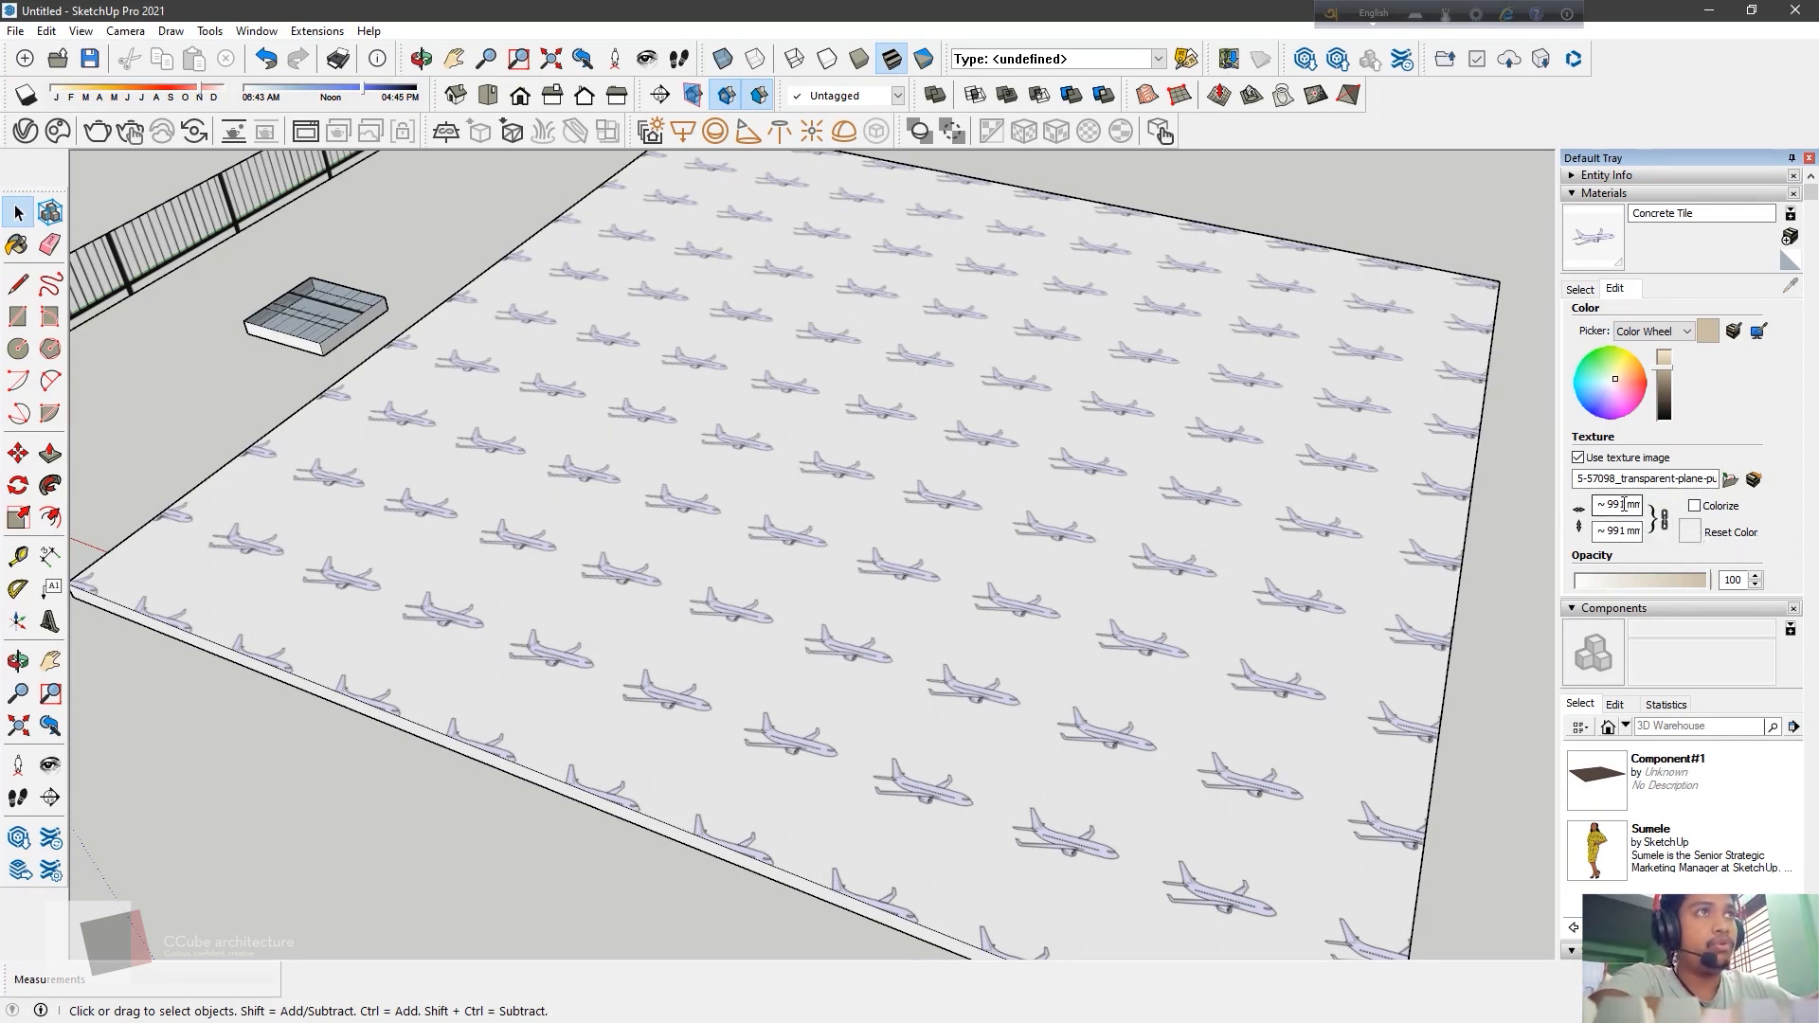
pyautogui.moveTo(1624, 505); pyautogui.dragTo(1582, 510)
pyautogui.write('100')
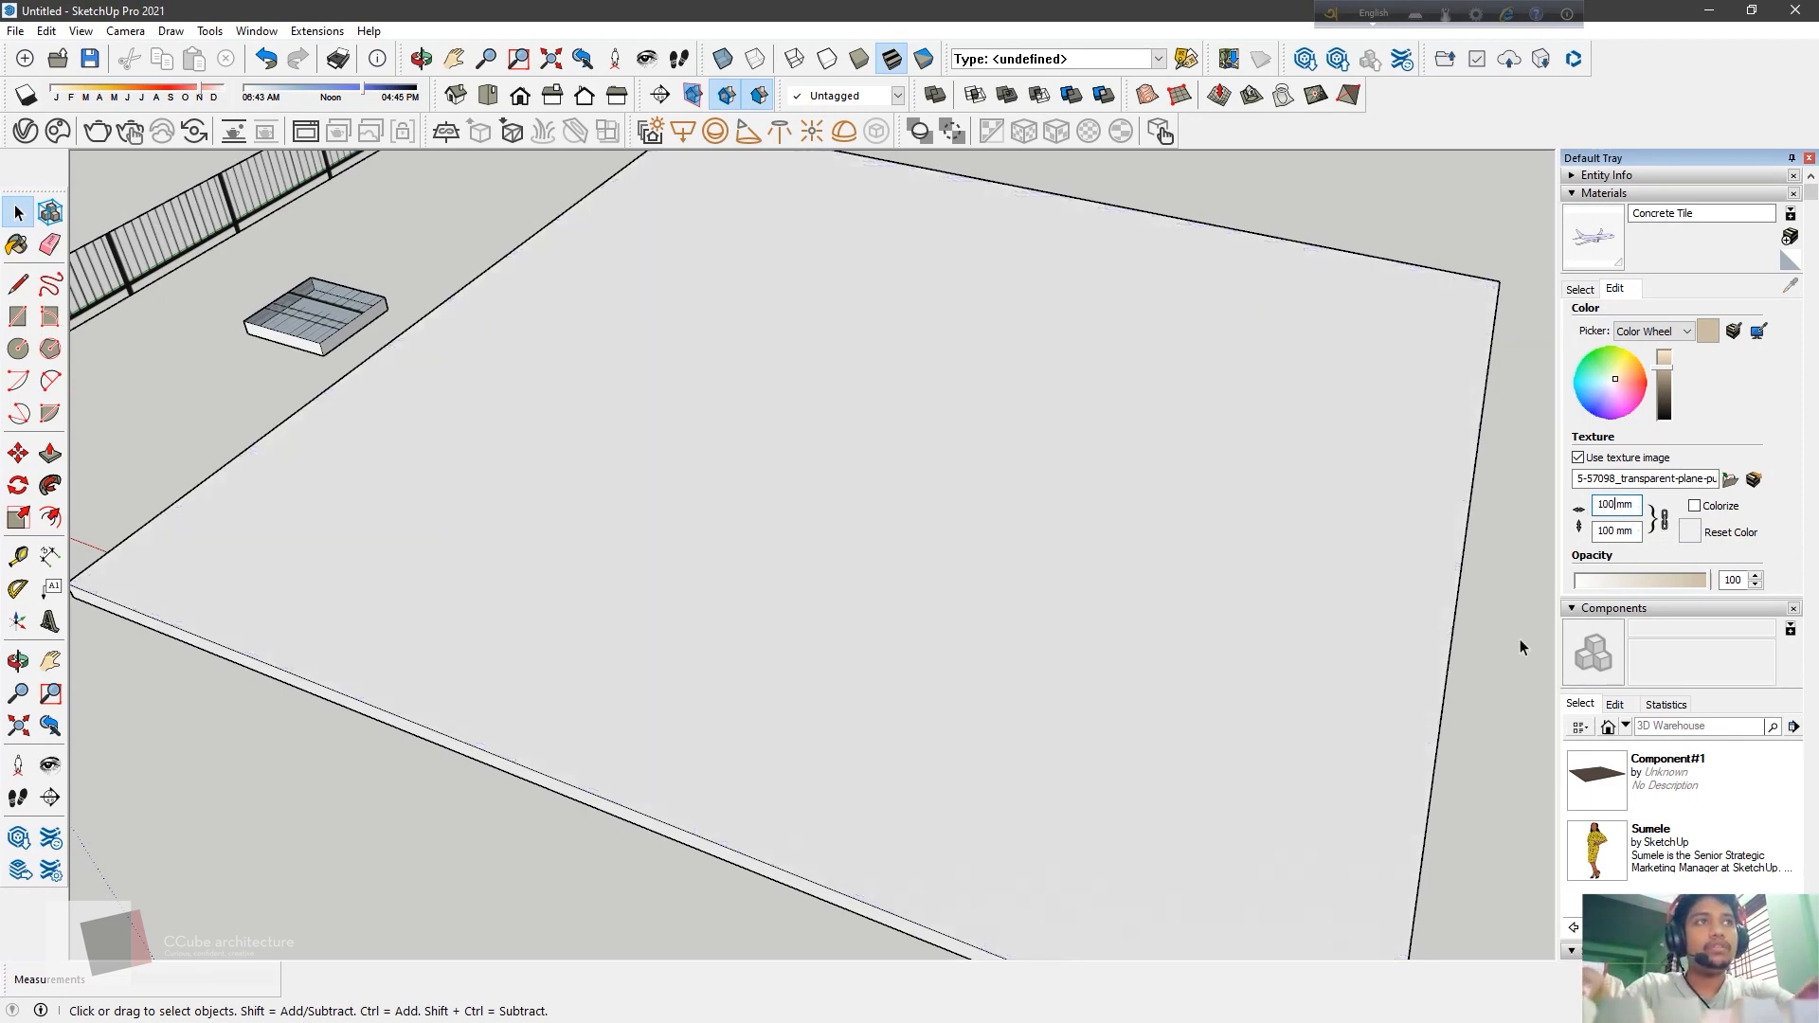
pyautogui.write('00')
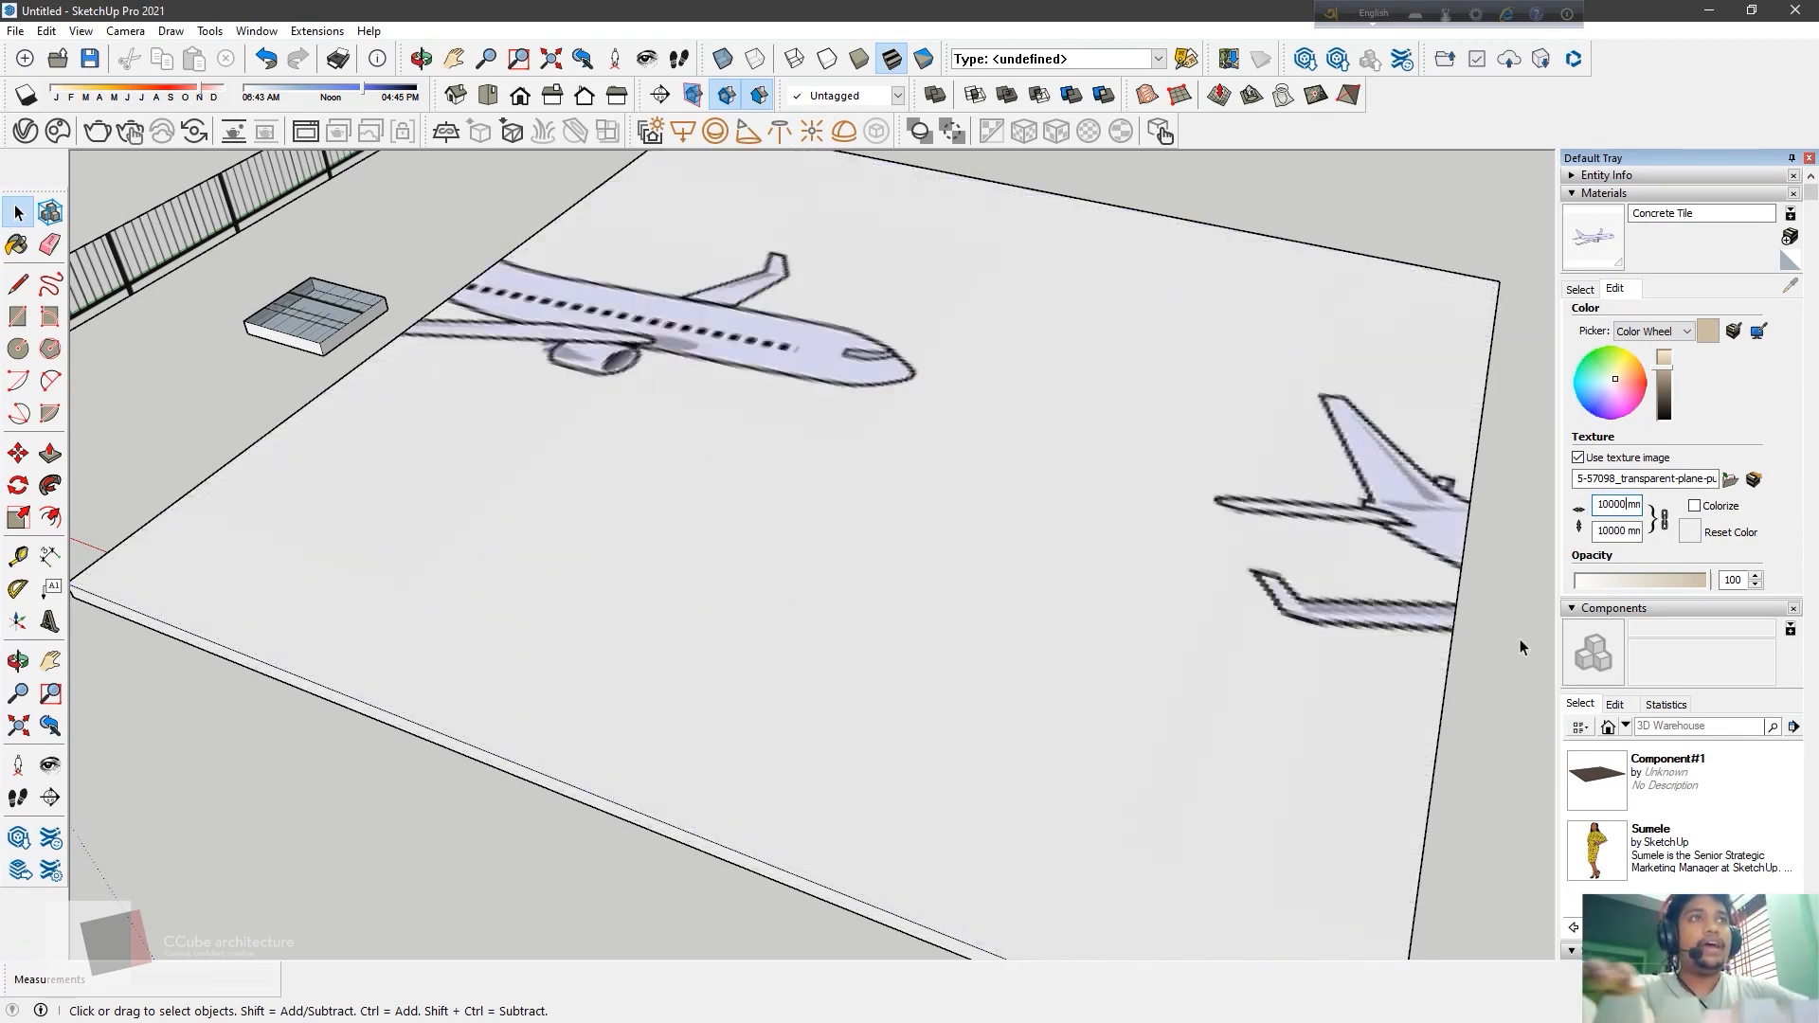
# Reposition the airplane texture so that one whole plane lies near the middle of the slab's top face
pyautogui.click(735, 326)
pyautogui.rightClick(757, 357)
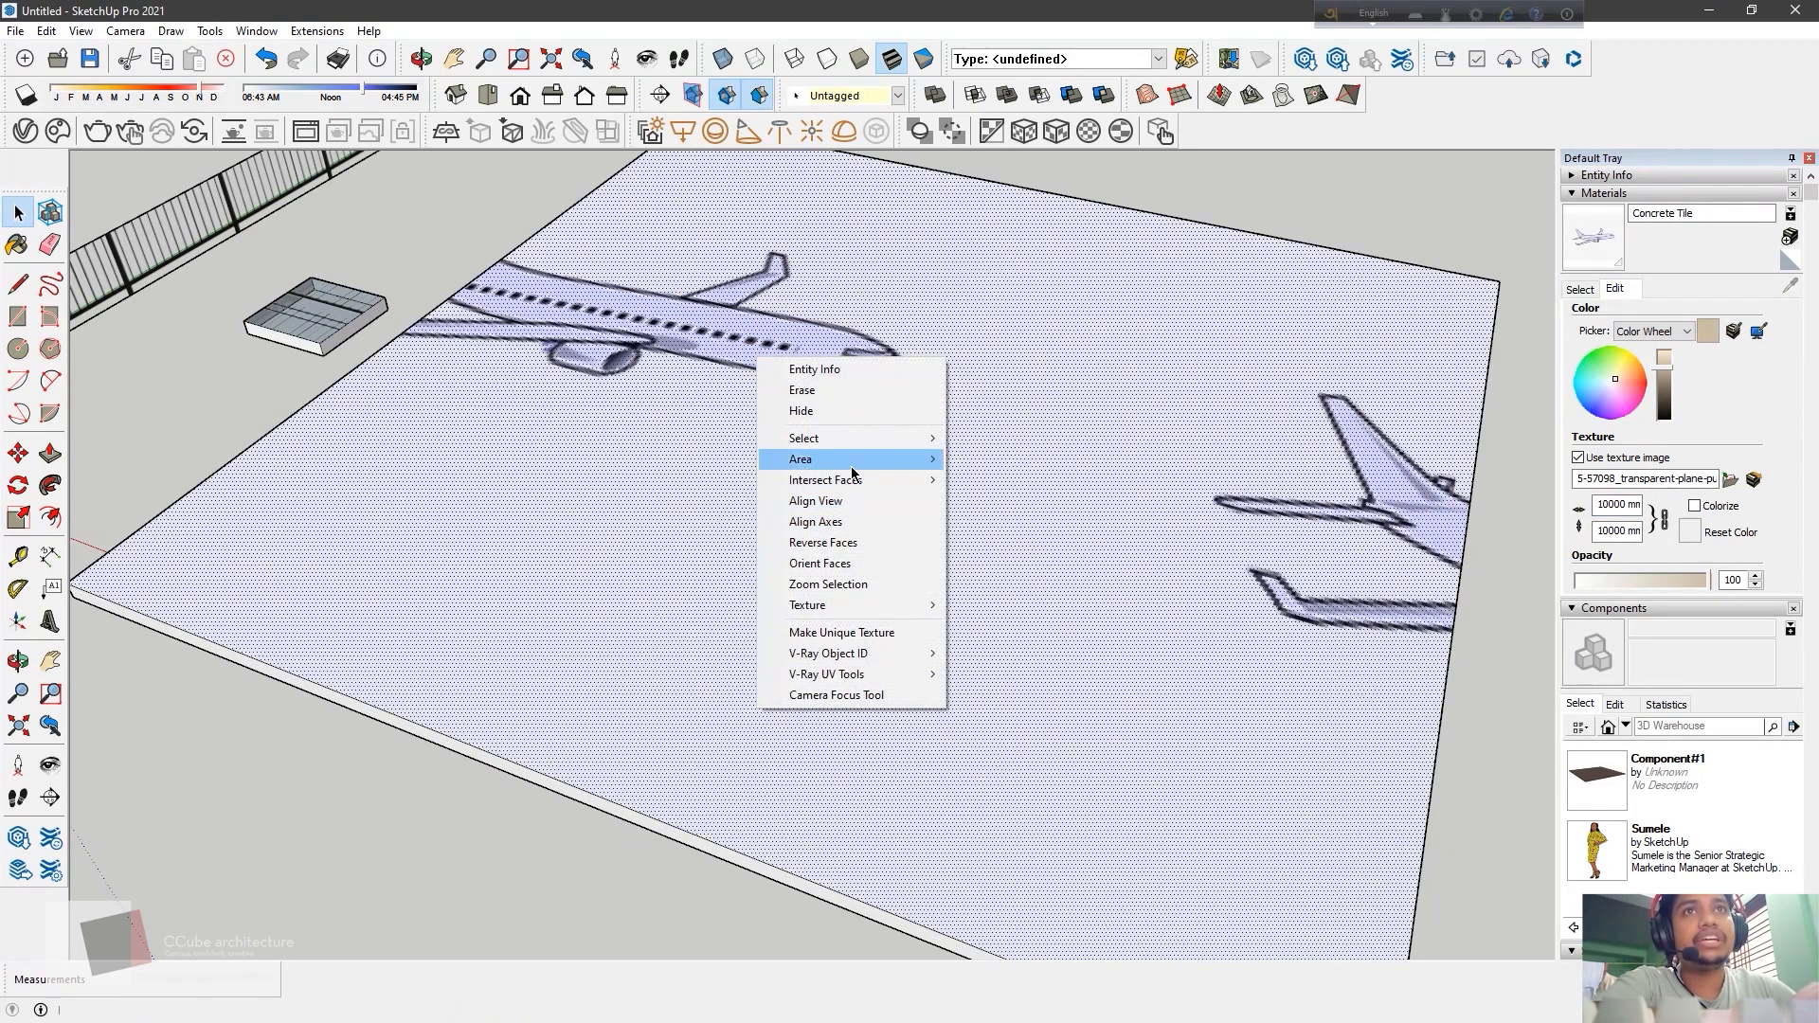
pyautogui.moveTo(853, 605)
pyautogui.click(990, 607)
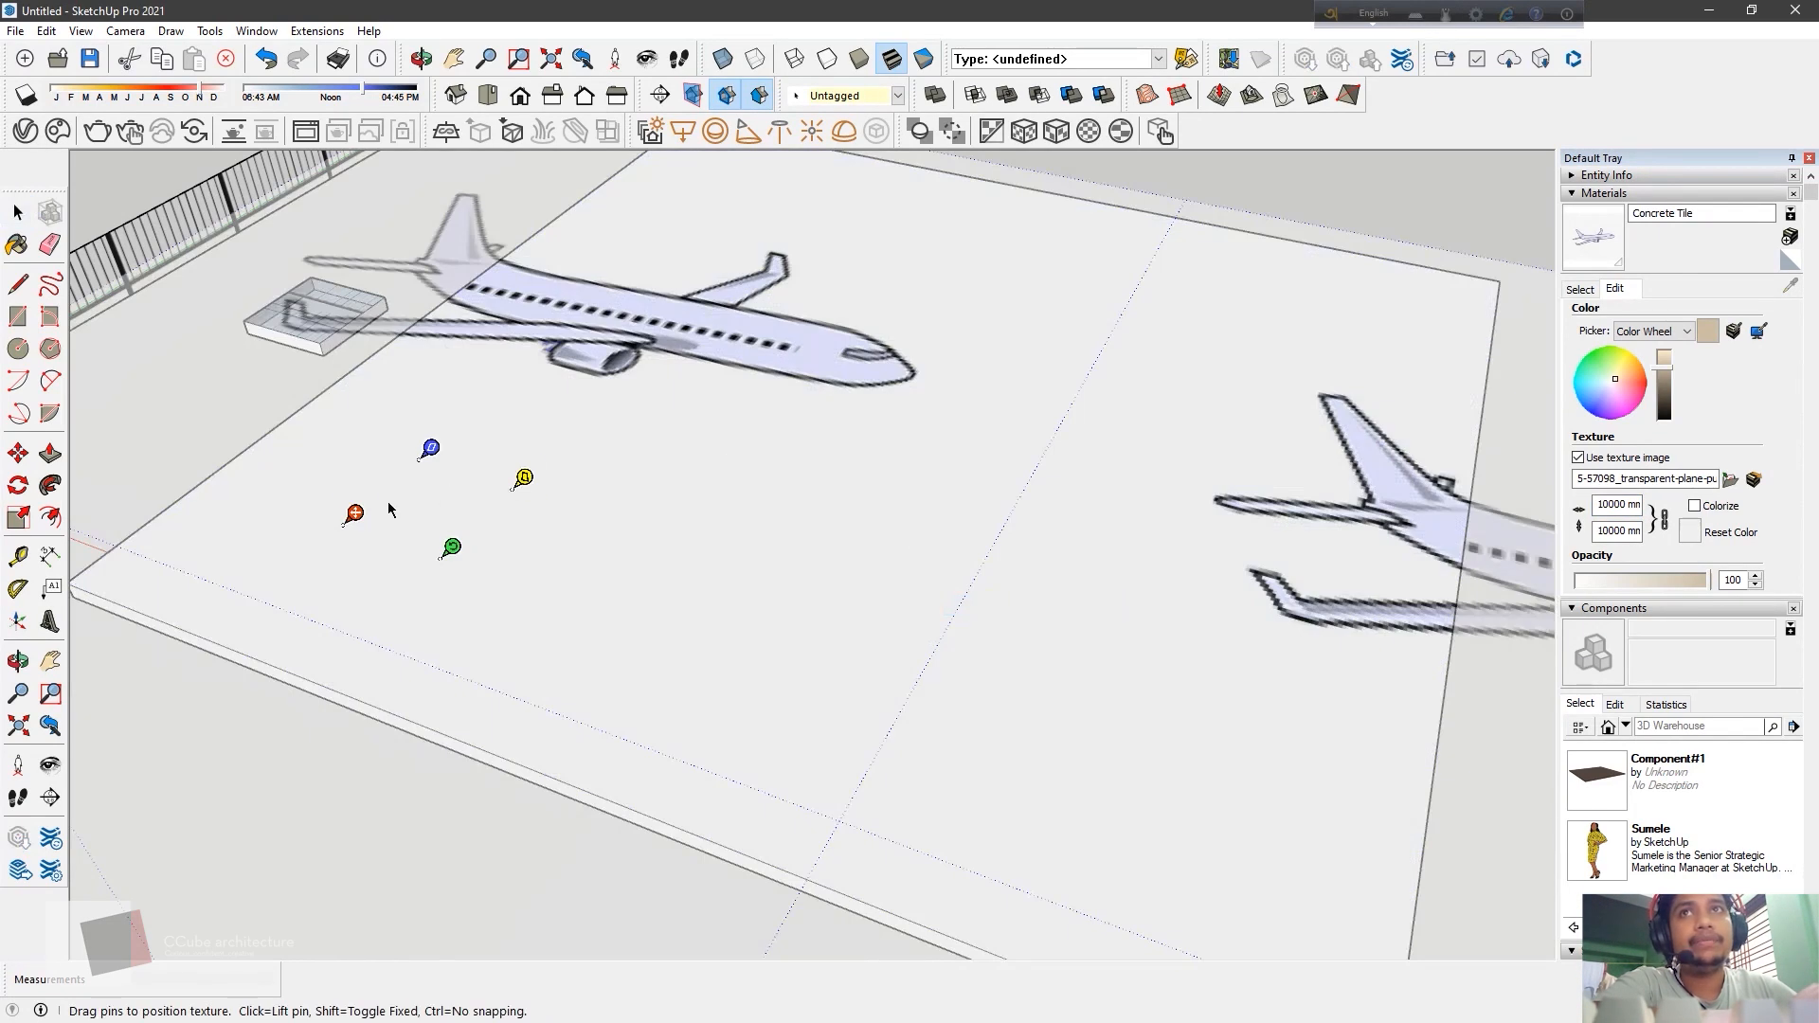
pyautogui.moveTo(355, 513); pyautogui.dragTo(697, 651)
pyautogui.click(193, 391)
pyautogui.click(278, 804)
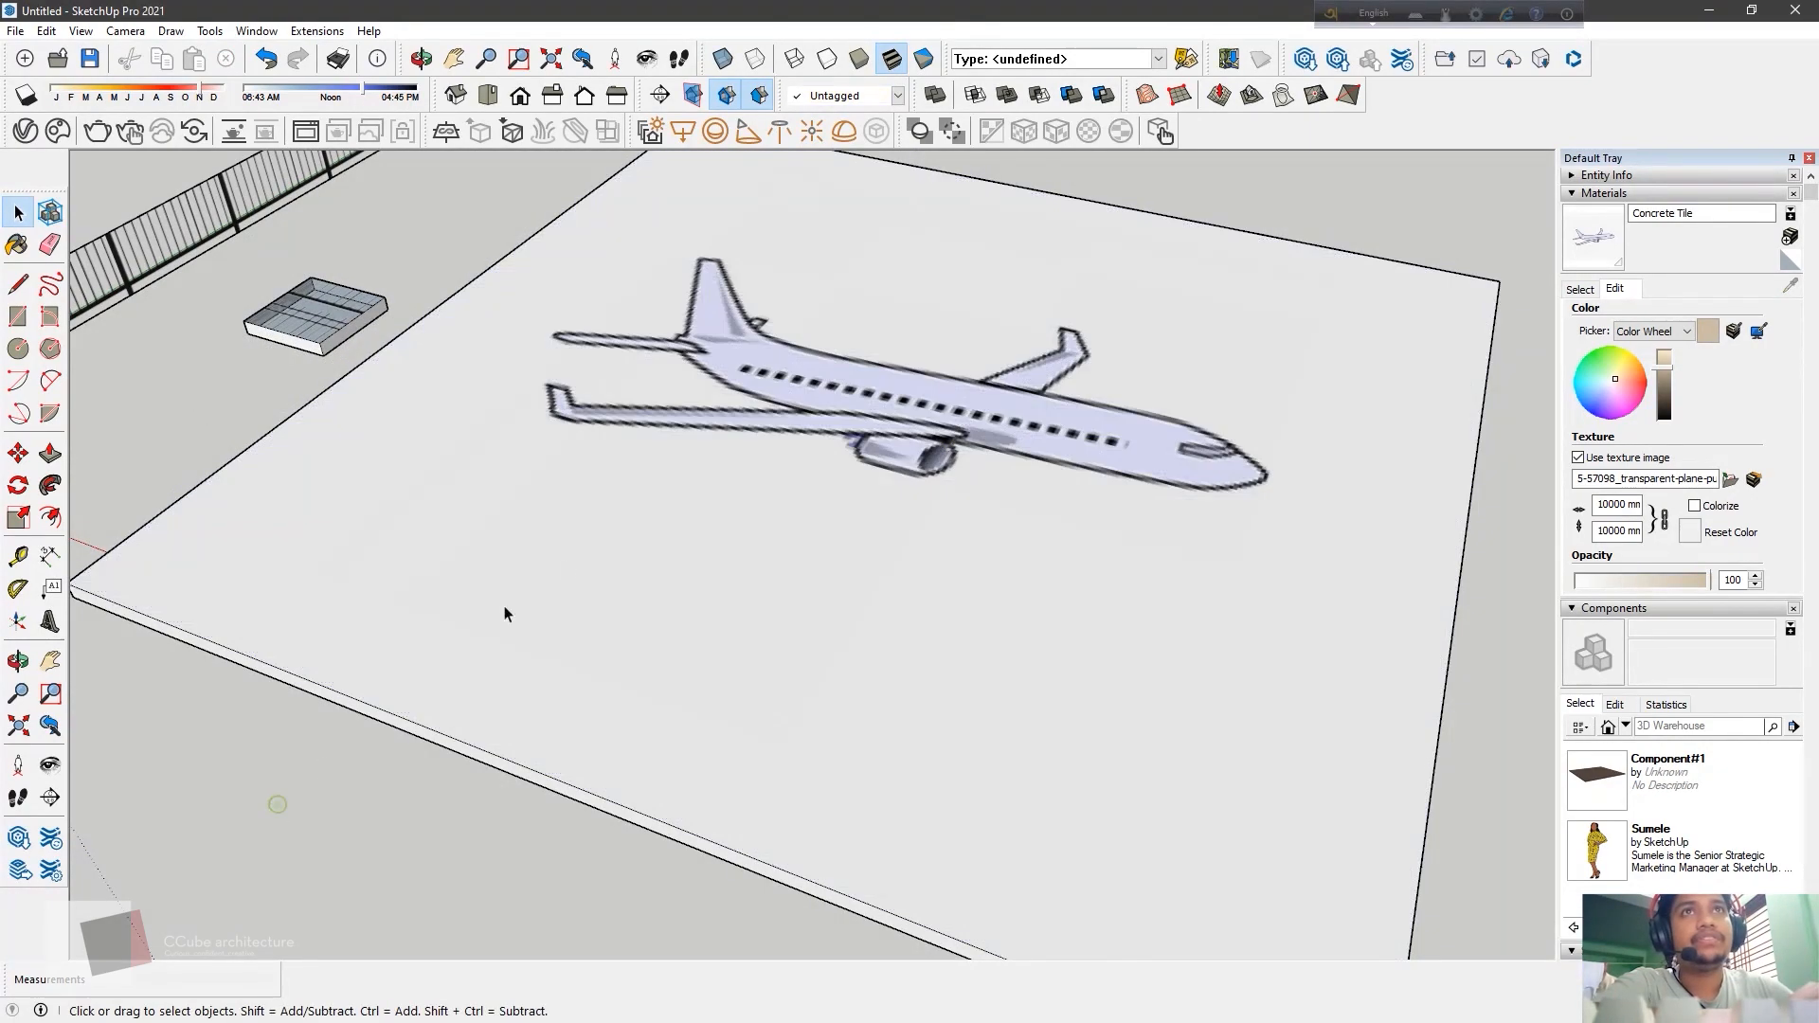
pyautogui.scroll(-3, 712, 517)
pyautogui.moveTo(712, 517); pyautogui.dragTo(826, 658, button='middle')
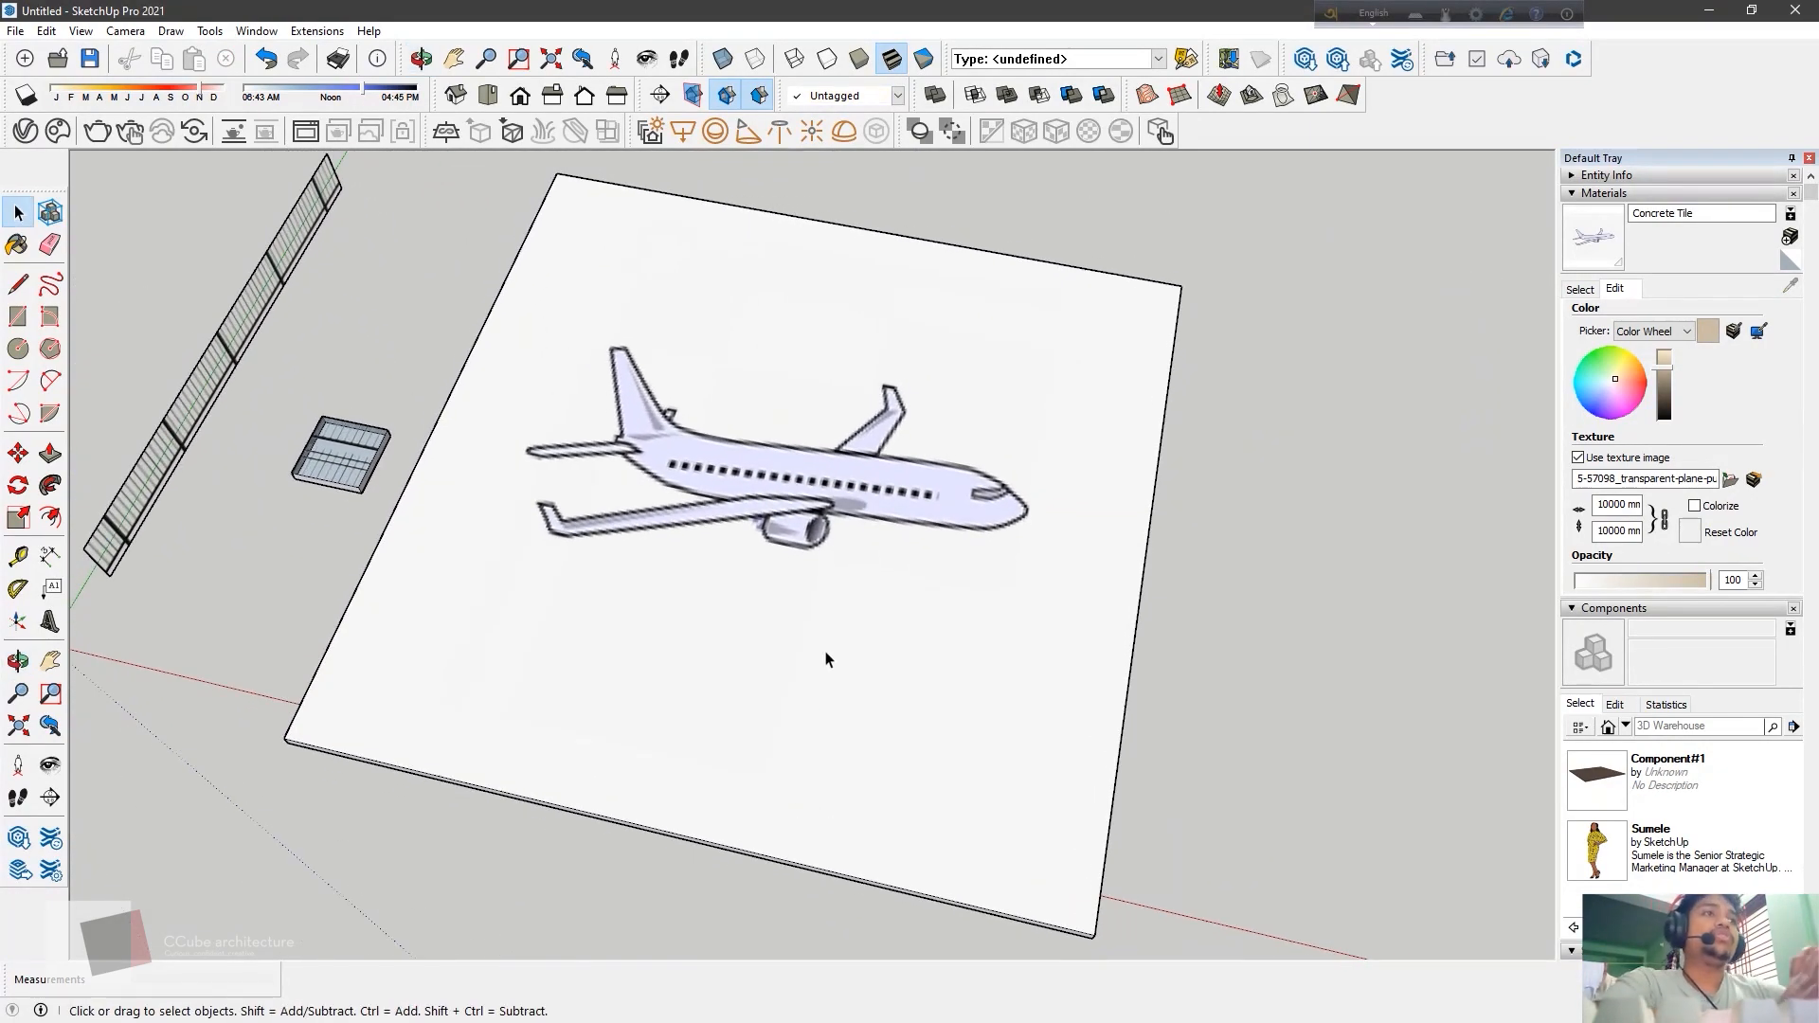